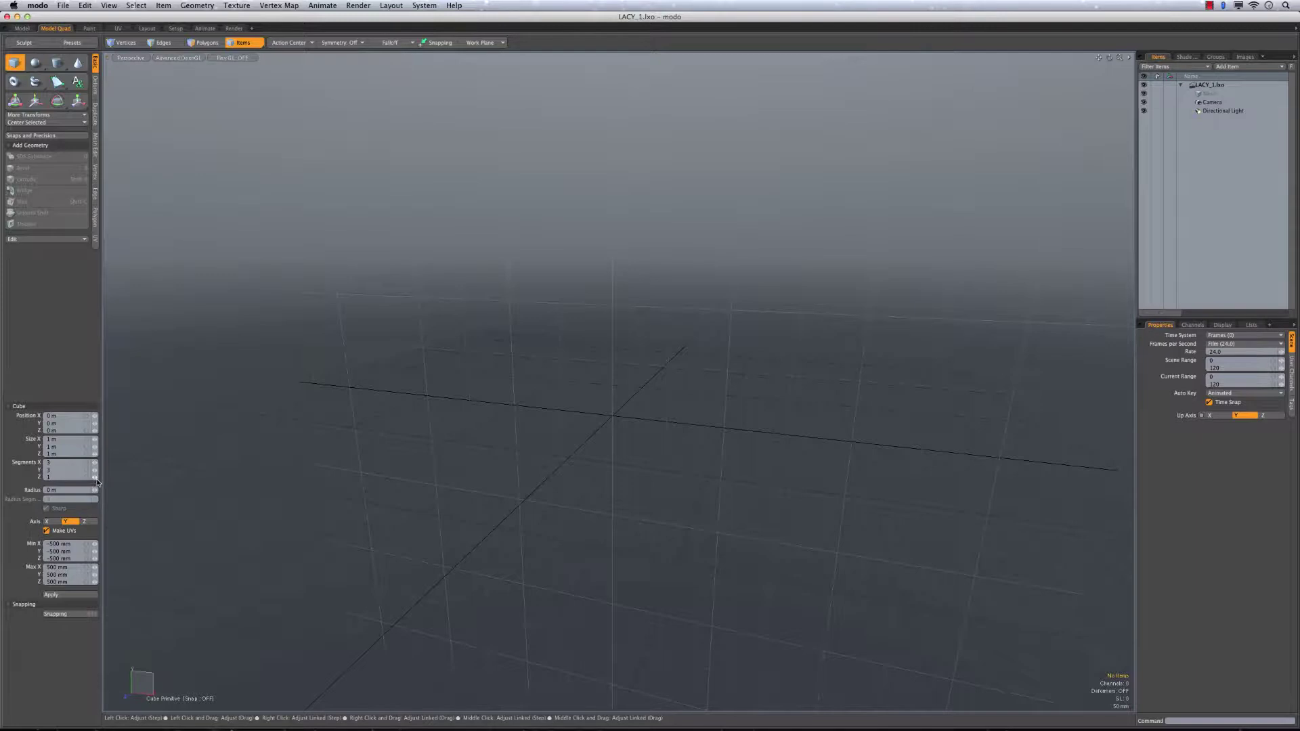
# Set the cube's Z segments to 3 and draw a flat face about 1.5 m square in the Front view
pyautogui.doubleClick(95, 479)
pyautogui.moveTo(588, 468)
pyautogui.keyDown('alt'); pyautogui.mouseDown()
pyautogui.moveTo(581, 431)
pyautogui.moveTo(581, 462)
pyautogui.mouseUp(); pyautogui.keyUp('alt')
pyautogui.press('0')
pyautogui.press('a')
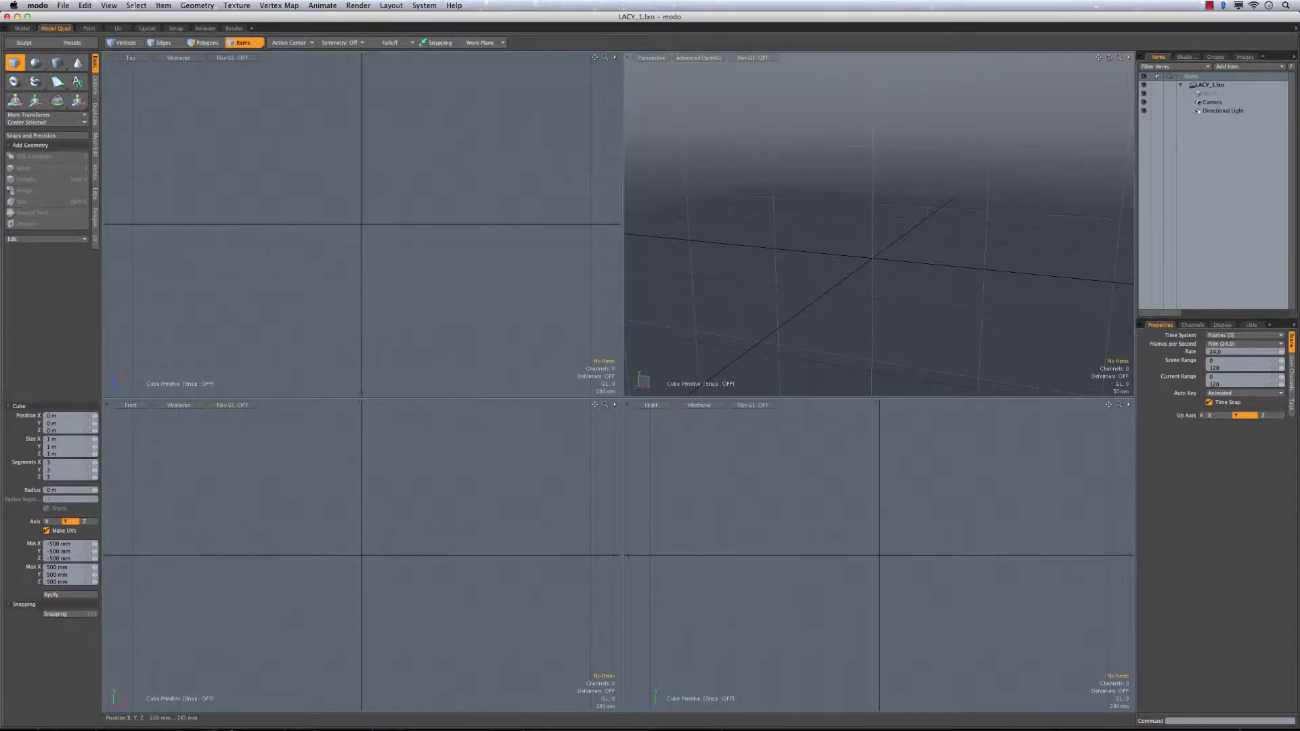
pyautogui.scroll(-3, 404, 259)
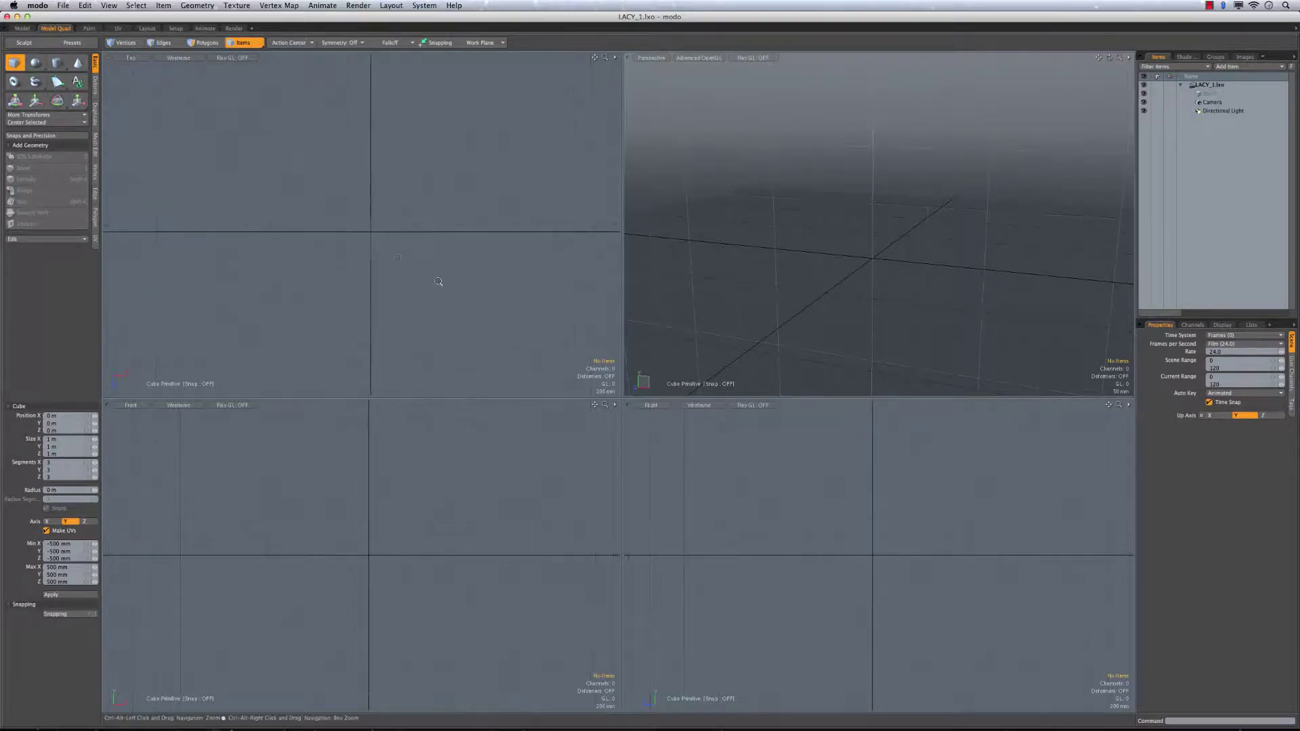
pyautogui.keyDown('alt'); pyautogui.moveTo(381, 262); pyautogui.dragTo(338, 243); pyautogui.keyUp('alt')
pyautogui.keyDown('alt'); pyautogui.moveTo(261, 561); pyautogui.dragTo(350, 546); pyautogui.keyUp('alt')
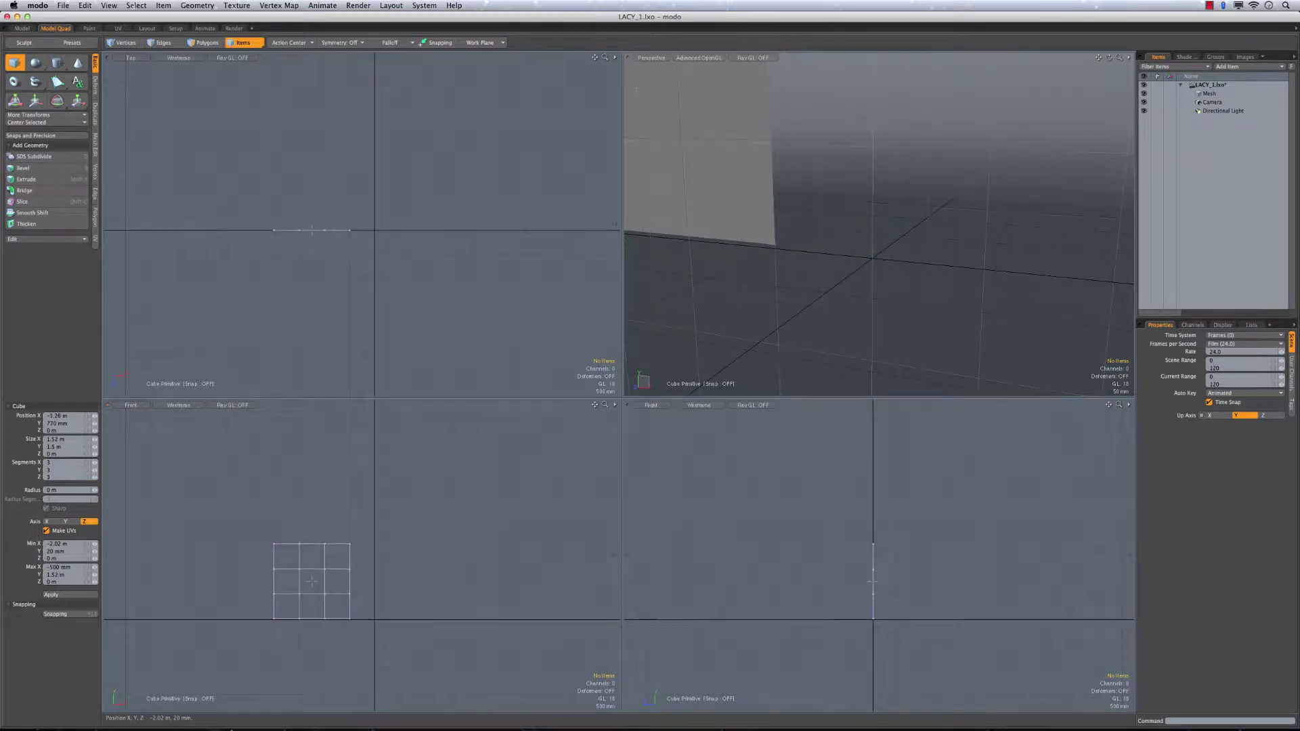
pyautogui.moveTo(350, 545); pyautogui.dragTo(349, 546)
# Set the cube's X position to 0 m and pull its depth out to about 740 mm in the Top view
pyautogui.click(64, 416)
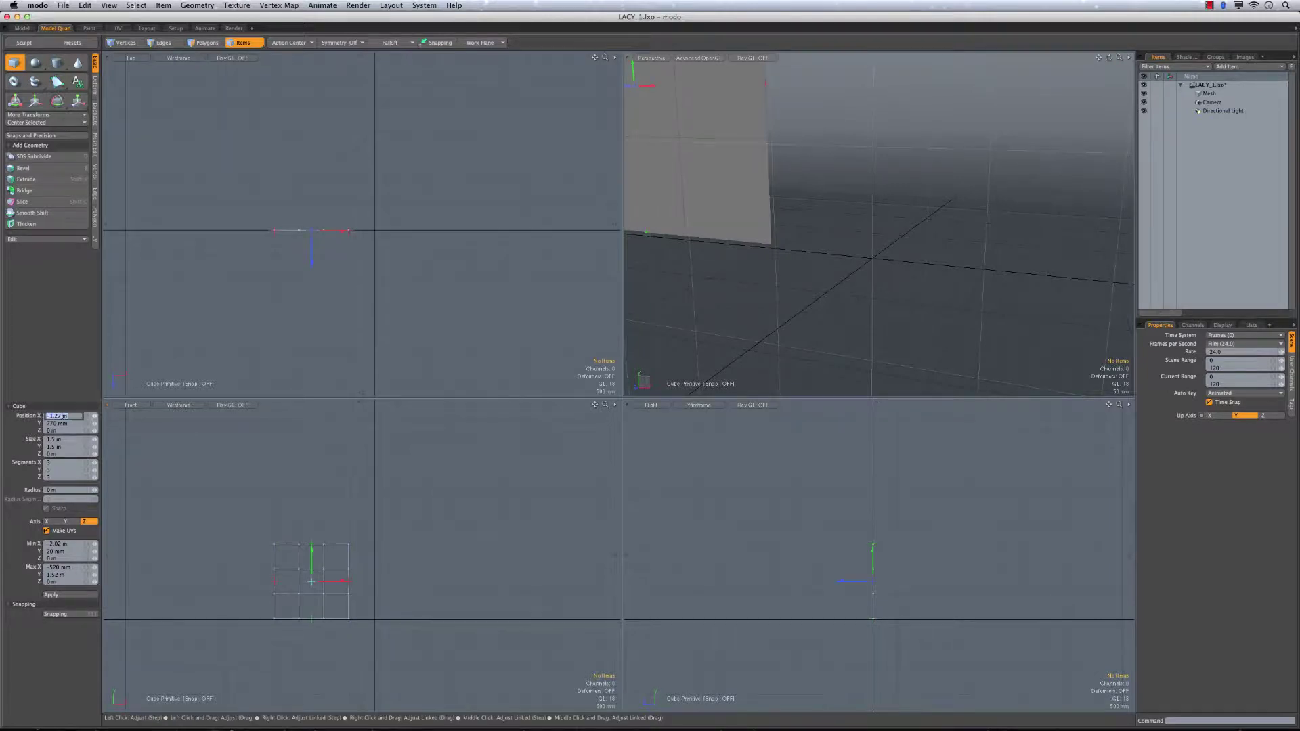
pyautogui.write('0')
pyautogui.press('Tab')
pyautogui.press('Tab')
pyautogui.press('Tab')
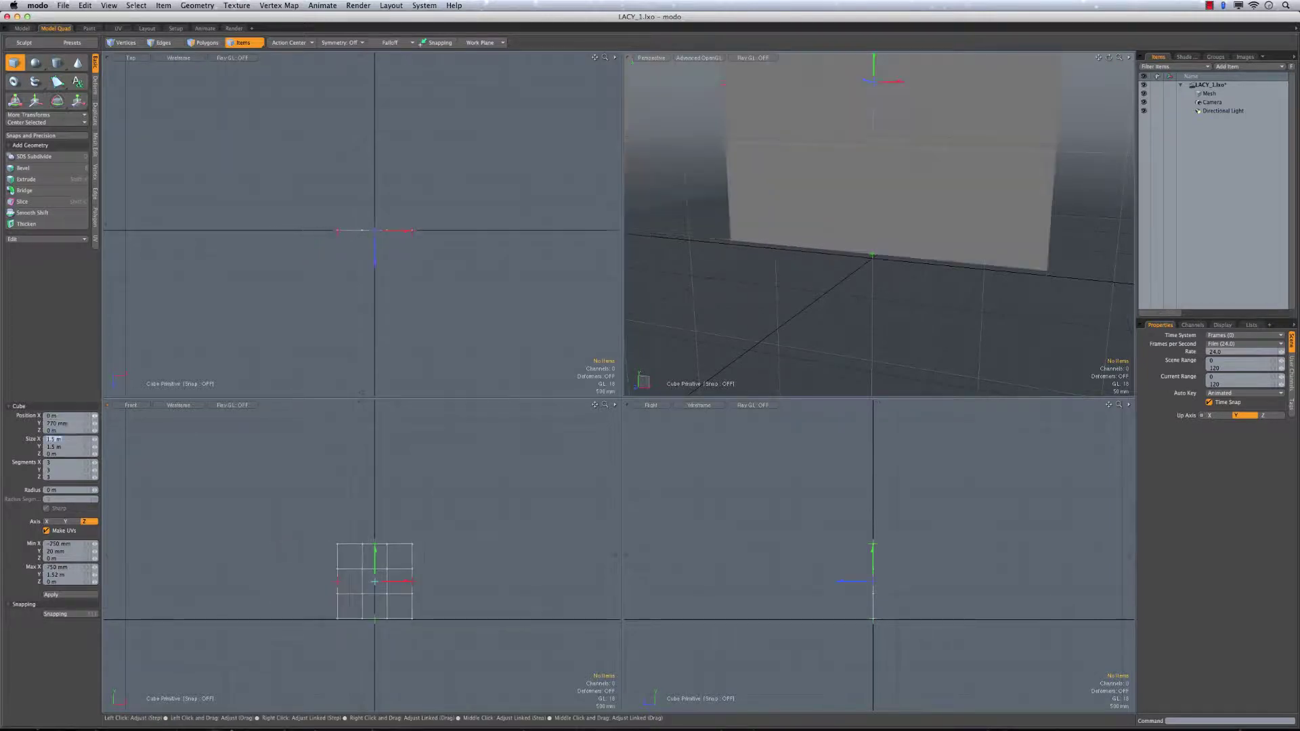
pyautogui.moveTo(376, 229); pyautogui.dragTo(376, 261)
pyautogui.moveTo(375, 216); pyautogui.dragTo(376, 206)
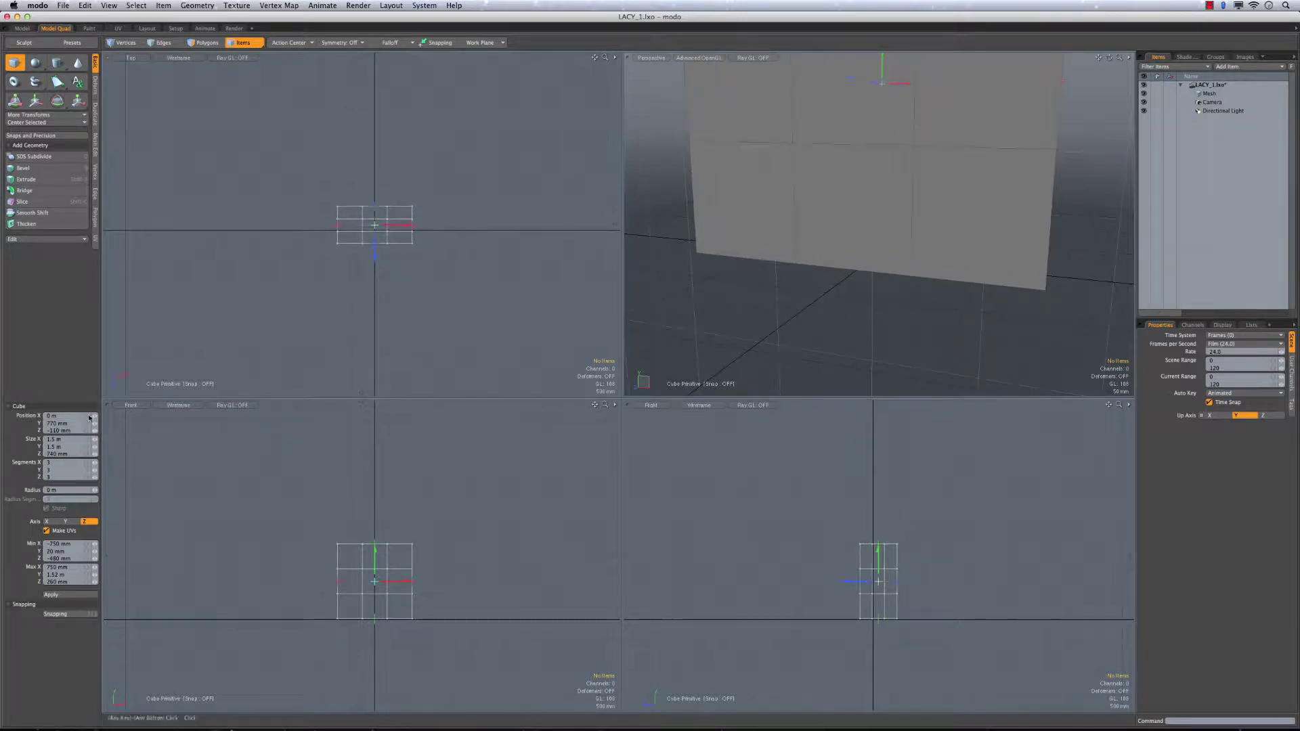
# Set the cube's position to 750 mm in Y and 0 m in Z
pyautogui.click(57, 424)
pyautogui.write('750')
pyautogui.press('Tab')
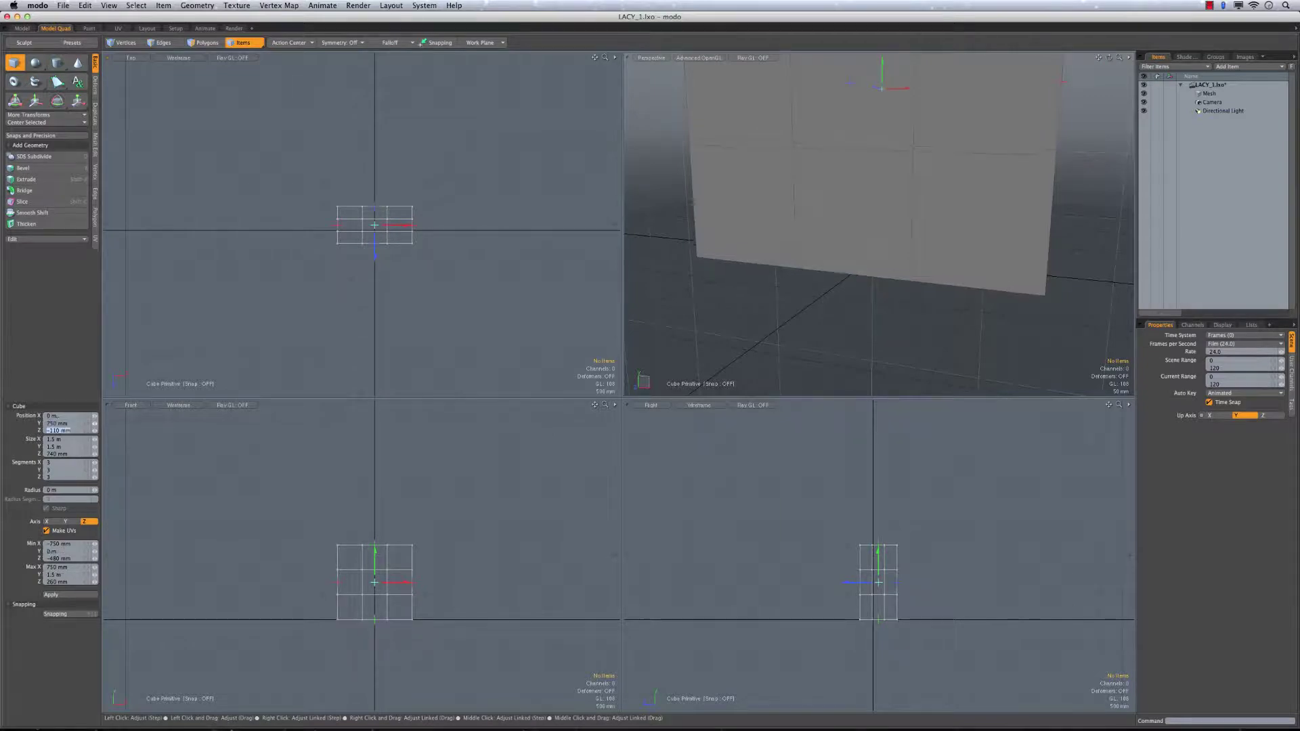
pyautogui.write('0')
pyautogui.press('Tab')
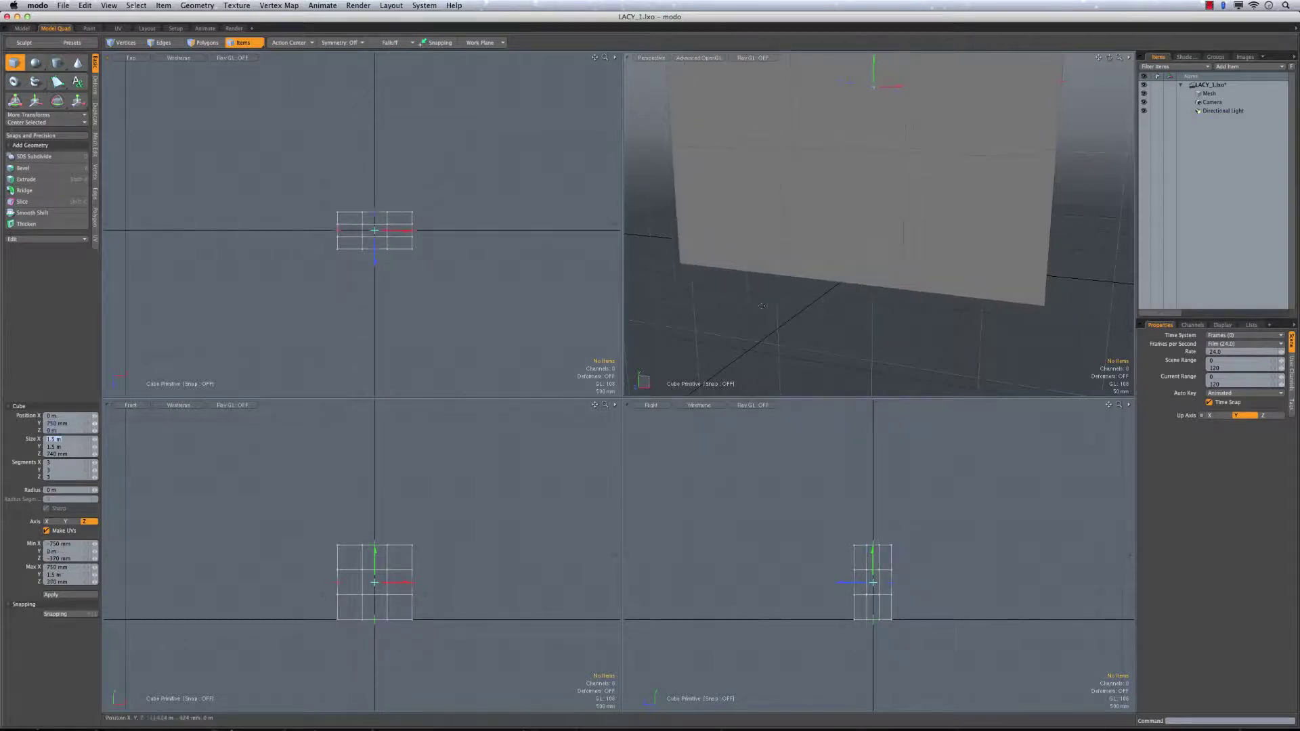
# Examine the proportions and segment divisions of the box from several angles in the Perspective view
pyautogui.scroll(-4, 908, 221)
pyautogui.scroll(-5, 908, 220)
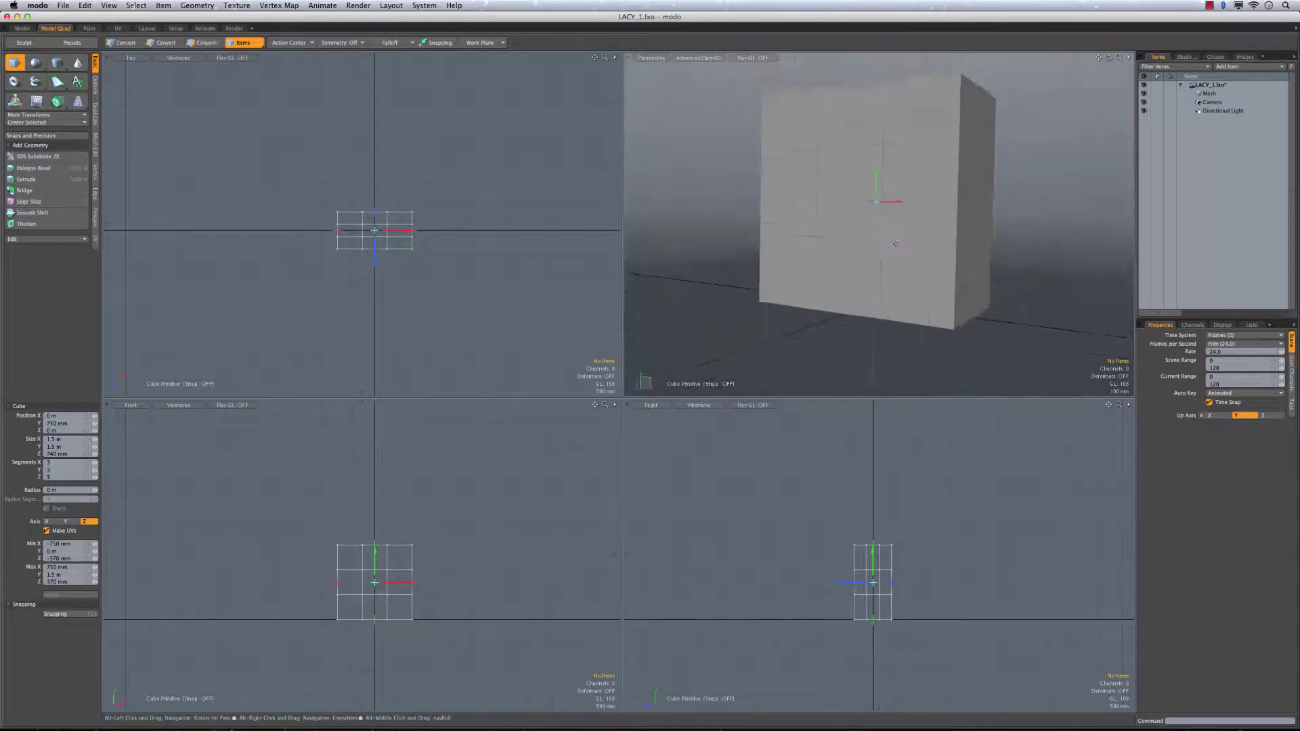
pyautogui.keyDown('alt'); pyautogui.moveTo(899, 249); pyautogui.dragTo(908, 260); pyautogui.keyUp('alt')
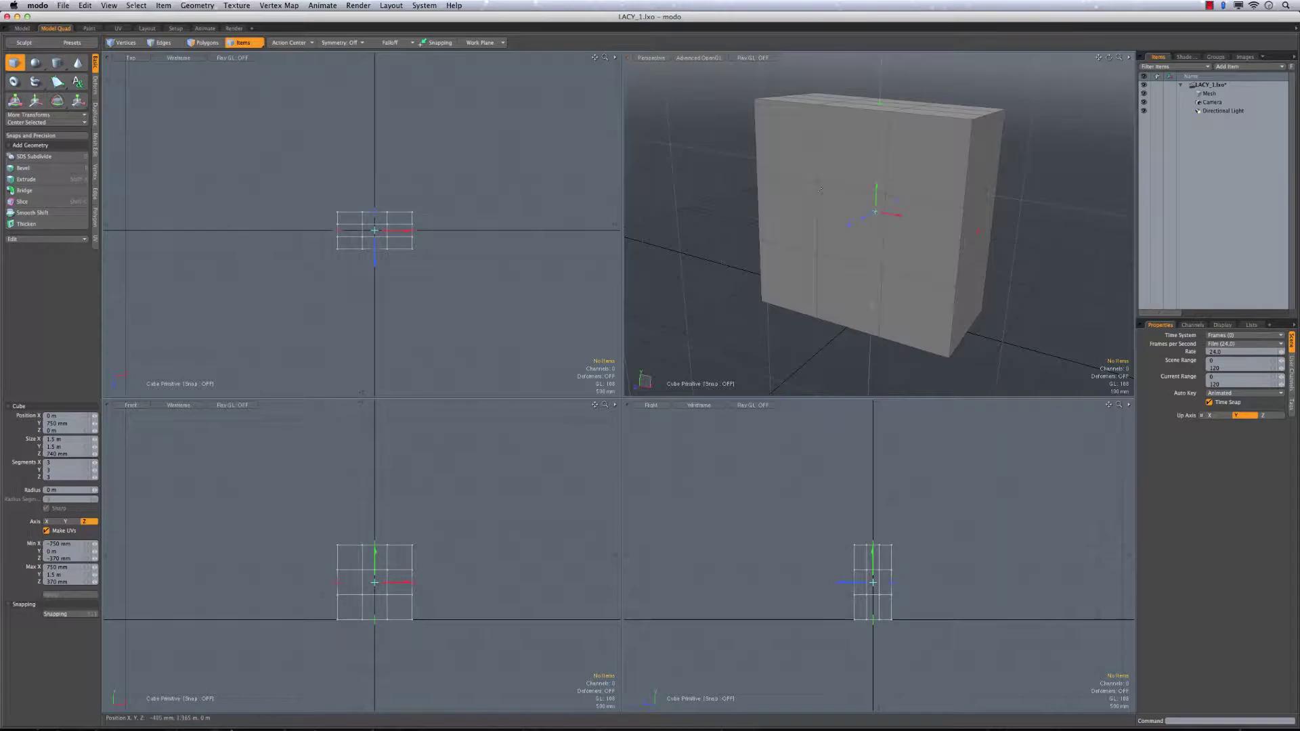
pyautogui.keyDown('alt'); pyautogui.moveTo(873, 187); pyautogui.dragTo(798, 135); pyautogui.keyUp('alt')
pyautogui.keyDown('alt'); pyautogui.moveTo(824, 180); pyautogui.dragTo(849, 237); pyautogui.keyUp('alt')
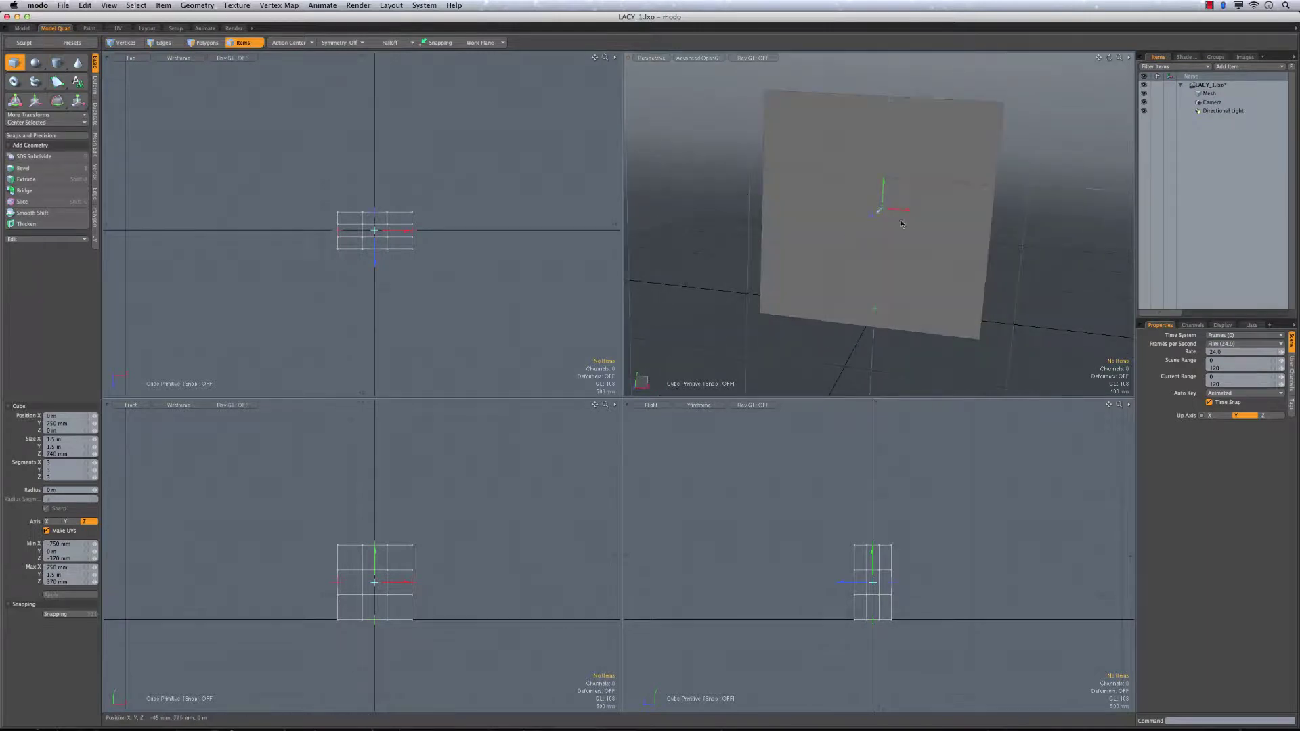
pyautogui.keyDown('alt'); pyautogui.moveTo(949, 216); pyautogui.dragTo(895, 149); pyautogui.keyUp('alt')
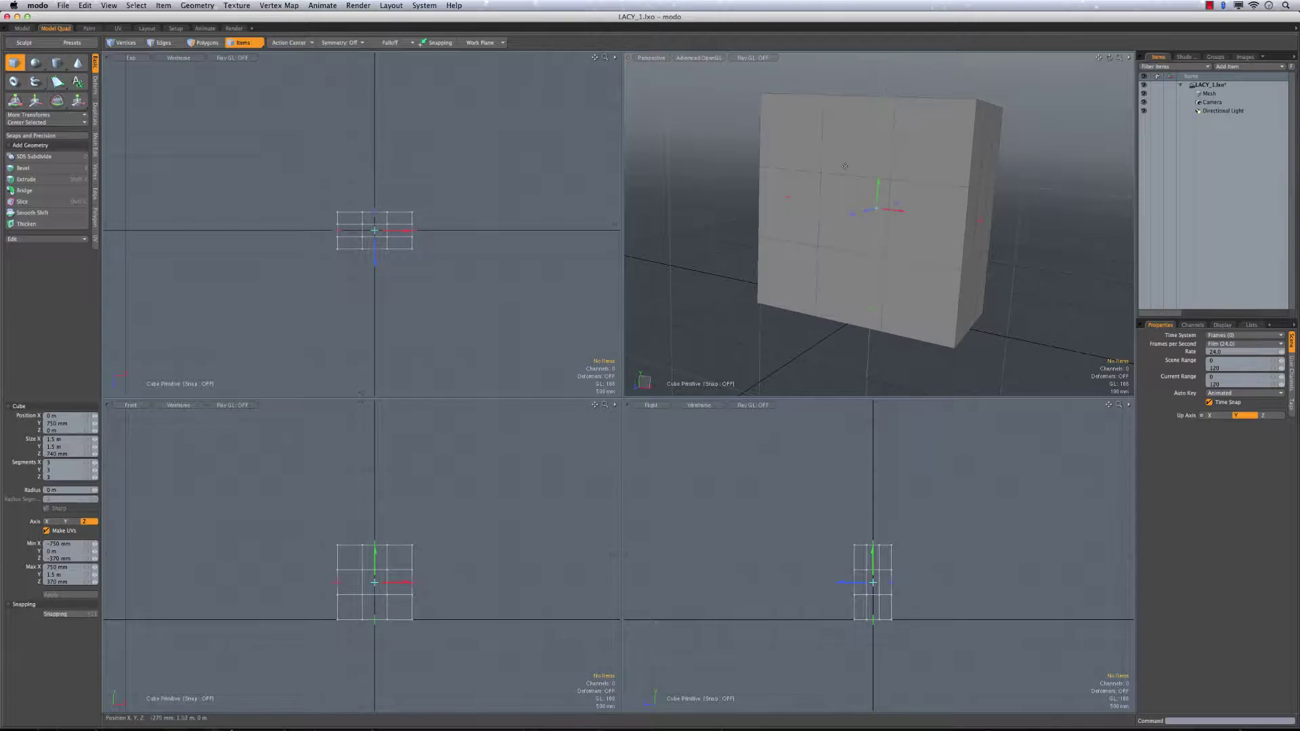
pyautogui.keyDown('alt'); pyautogui.moveTo(941, 252); pyautogui.dragTo(904, 237); pyautogui.keyUp('alt')
# Finish the cube and set up scaling of its polygons with a linear falloff auto-sized along Y
pyautogui.press('q')
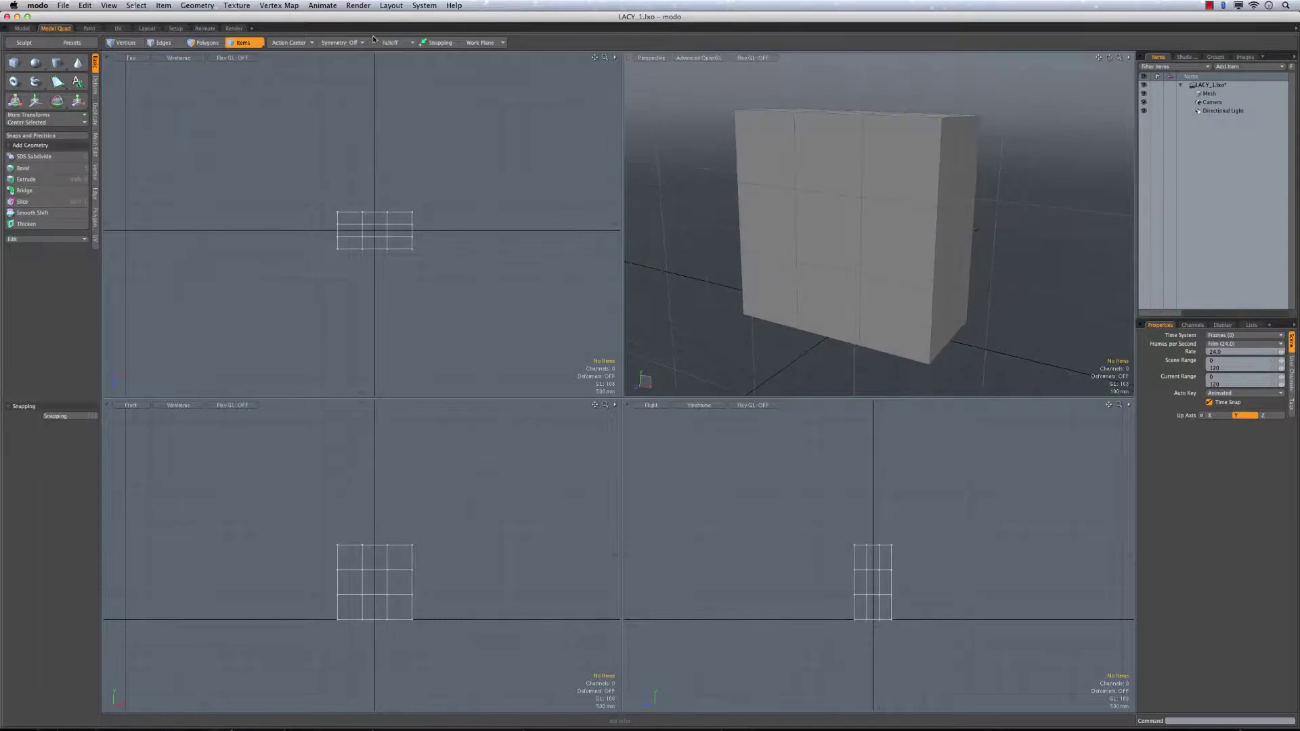
pyautogui.click(205, 42)
pyautogui.click(388, 43)
pyautogui.click(388, 61)
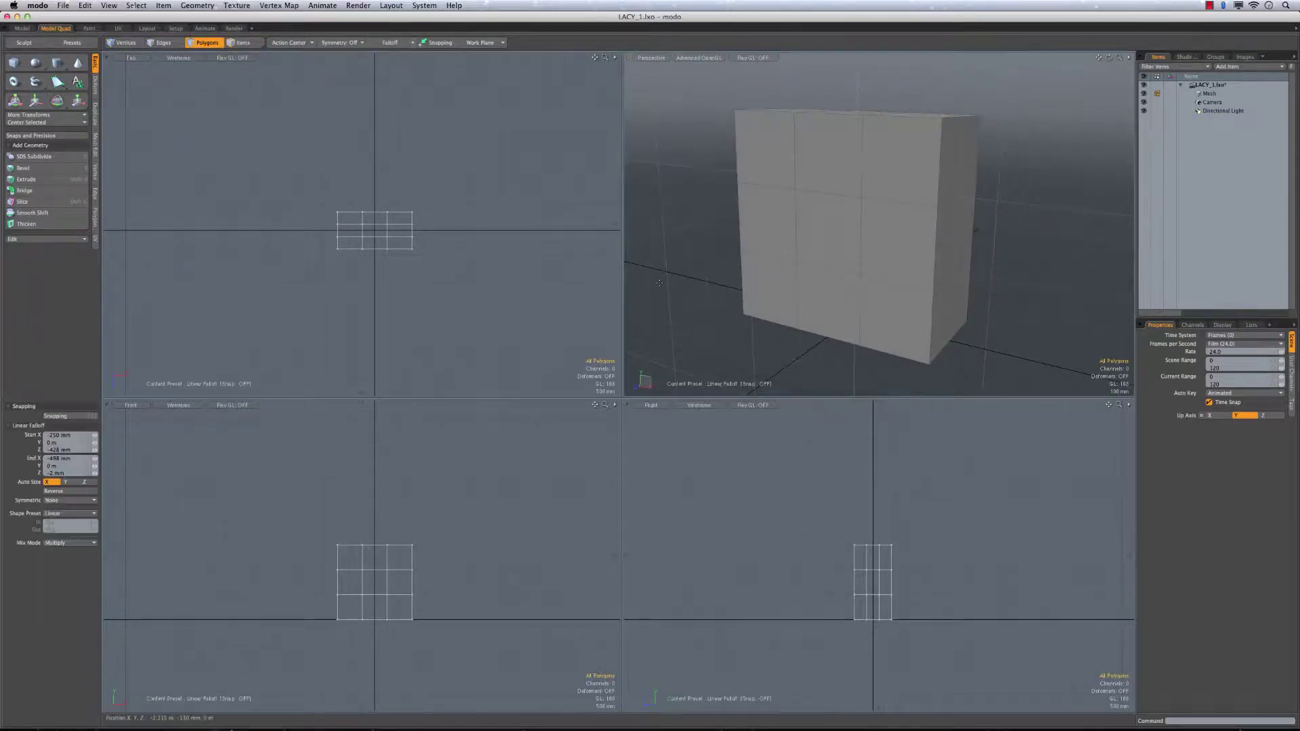
pyautogui.press('r')
pyautogui.click(66, 552)
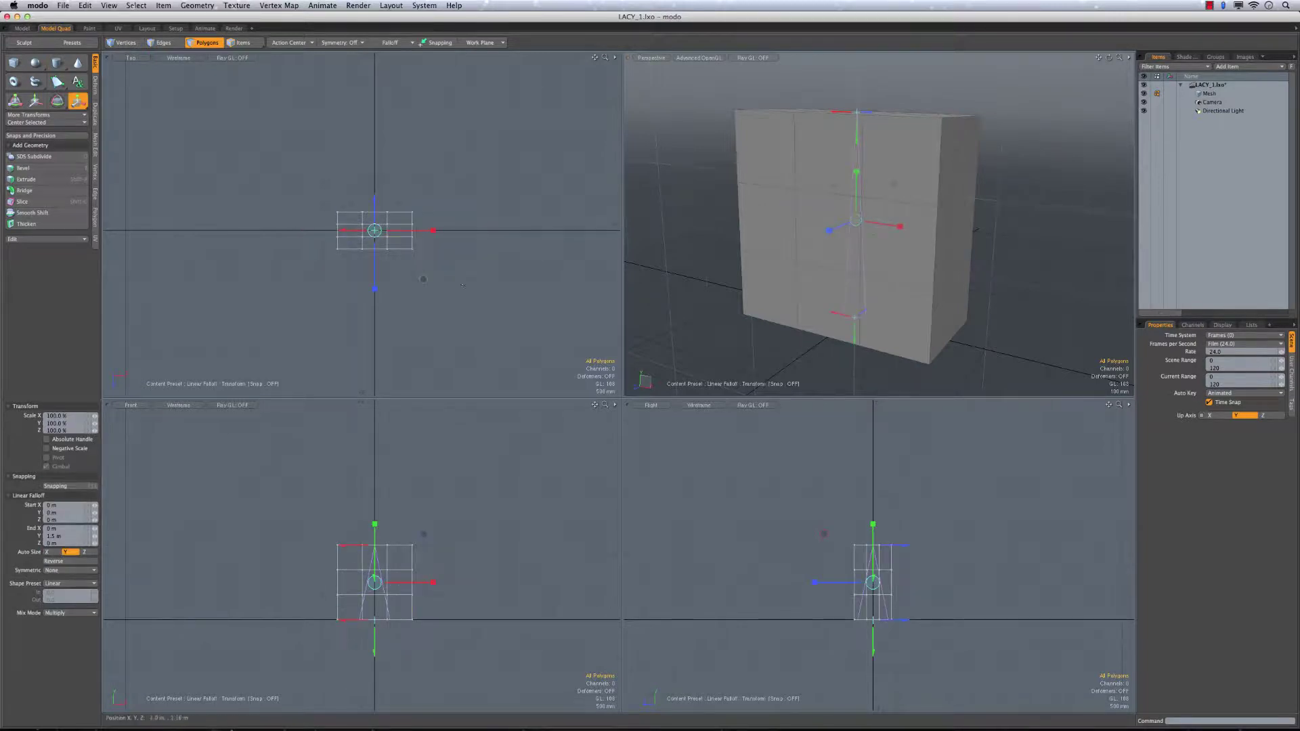
# Scale the box down in X and Z through the falloff so it tapers toward its base
pyautogui.moveTo(425, 281); pyautogui.dragTo(424, 280)
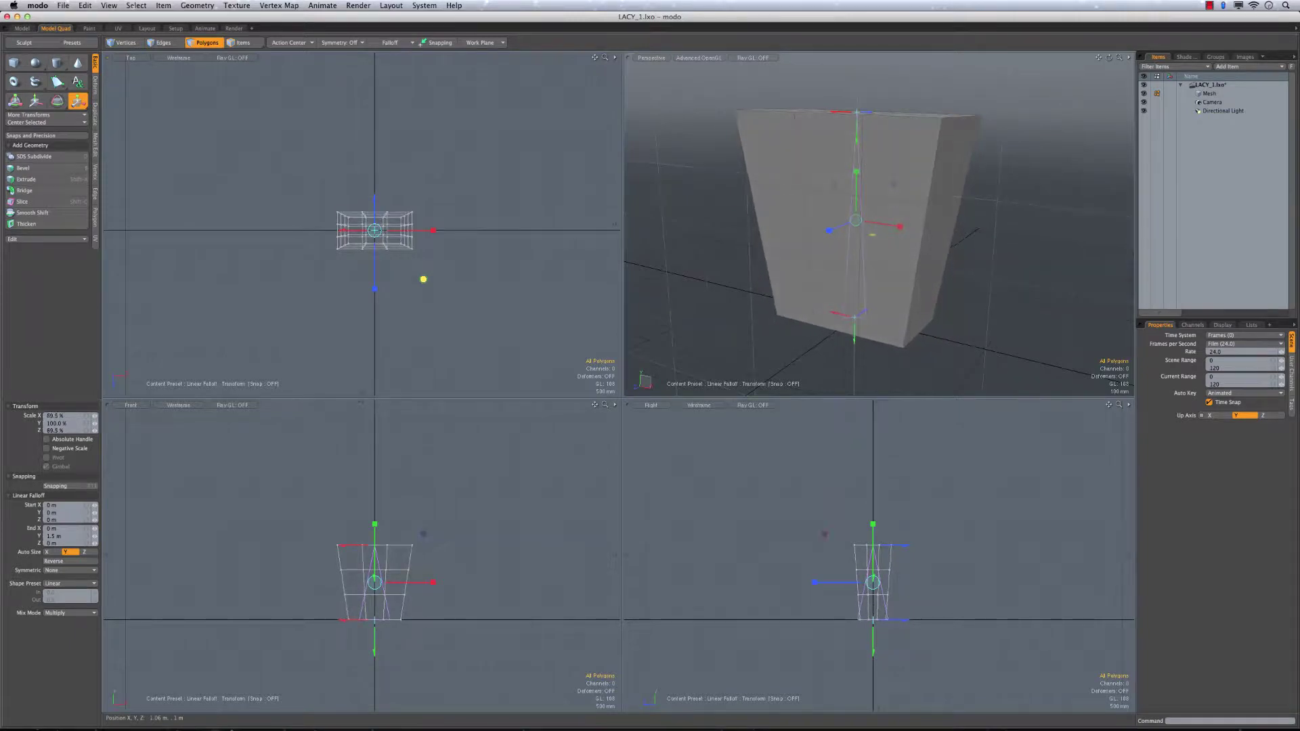
pyautogui.keyDown('alt'); pyautogui.moveTo(1016, 205); pyautogui.dragTo(955, 213); pyautogui.keyUp('alt')
pyautogui.moveTo(423, 280); pyautogui.dragTo(430, 279)
pyautogui.keyDown('alt'); pyautogui.moveTo(932, 259); pyautogui.dragTo(1008, 225); pyautogui.keyUp('alt')
pyautogui.press('3')
pyautogui.press('q')
# Convert the tapered box to a subdivision surface and set the mesh's Subdivision Level to 4
pyautogui.keyDown('alt'); pyautogui.moveTo(844, 215); pyautogui.dragTo(813, 153); pyautogui.keyUp('alt')
pyautogui.press('Tab')
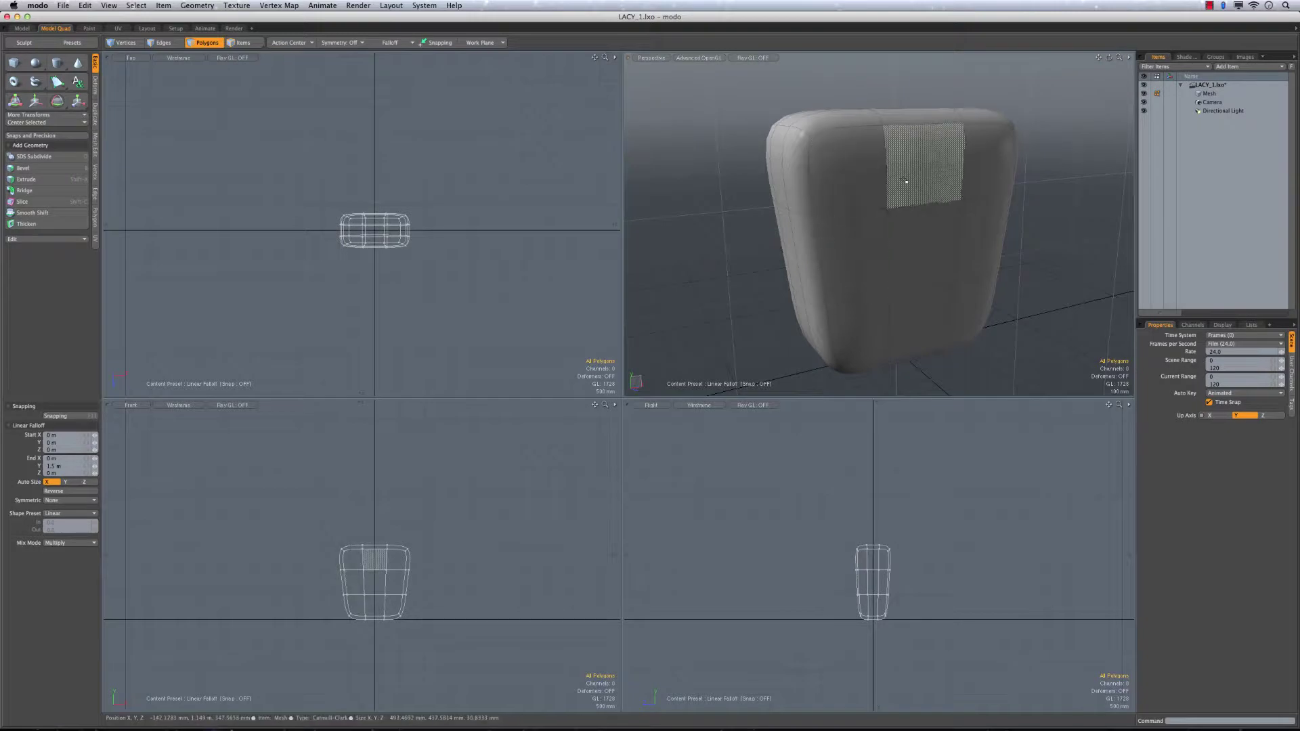
pyautogui.press('5')
pyautogui.press('3')
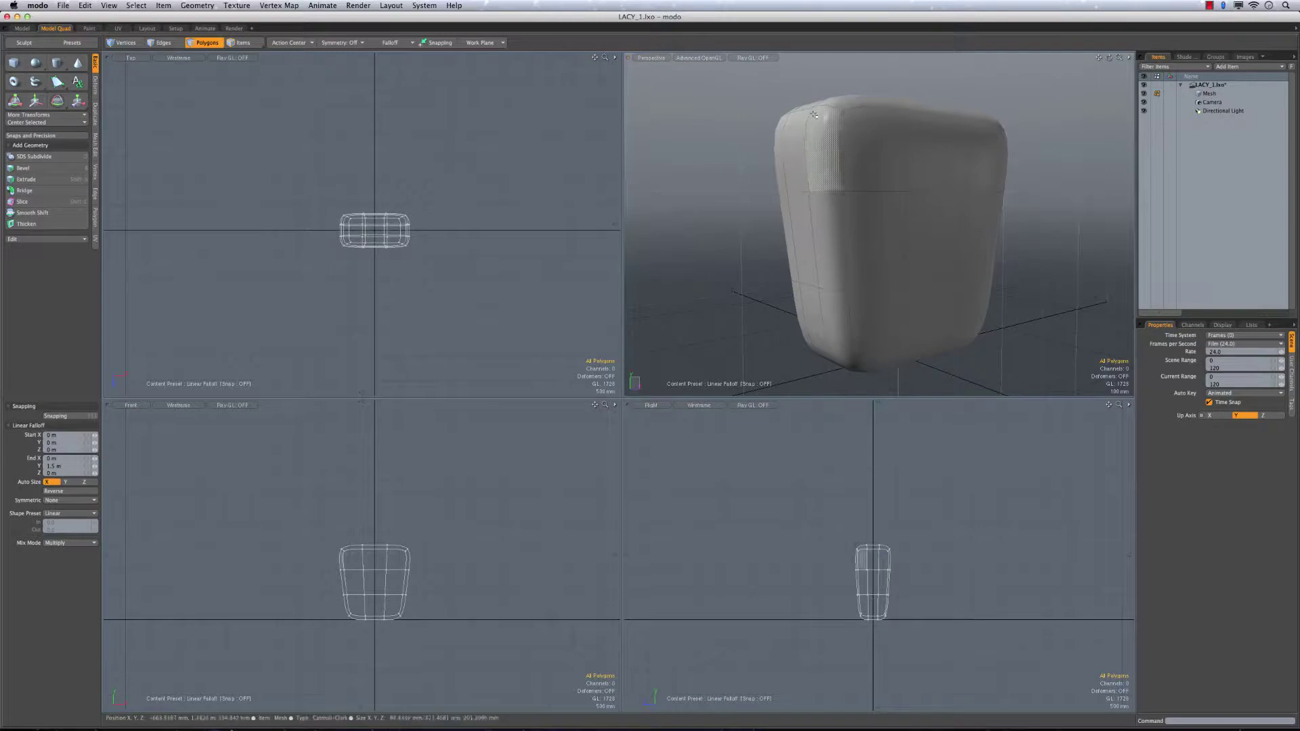
pyautogui.click(1212, 94)
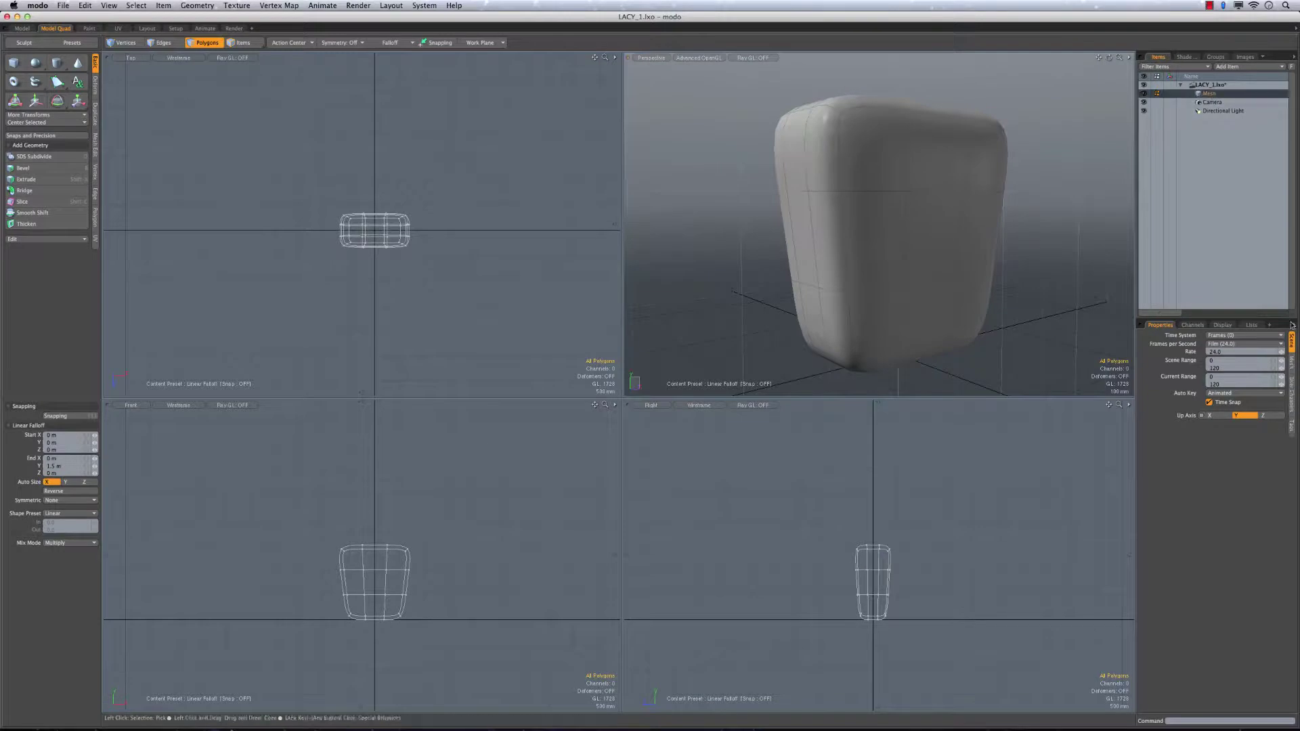
pyautogui.click(1292, 364)
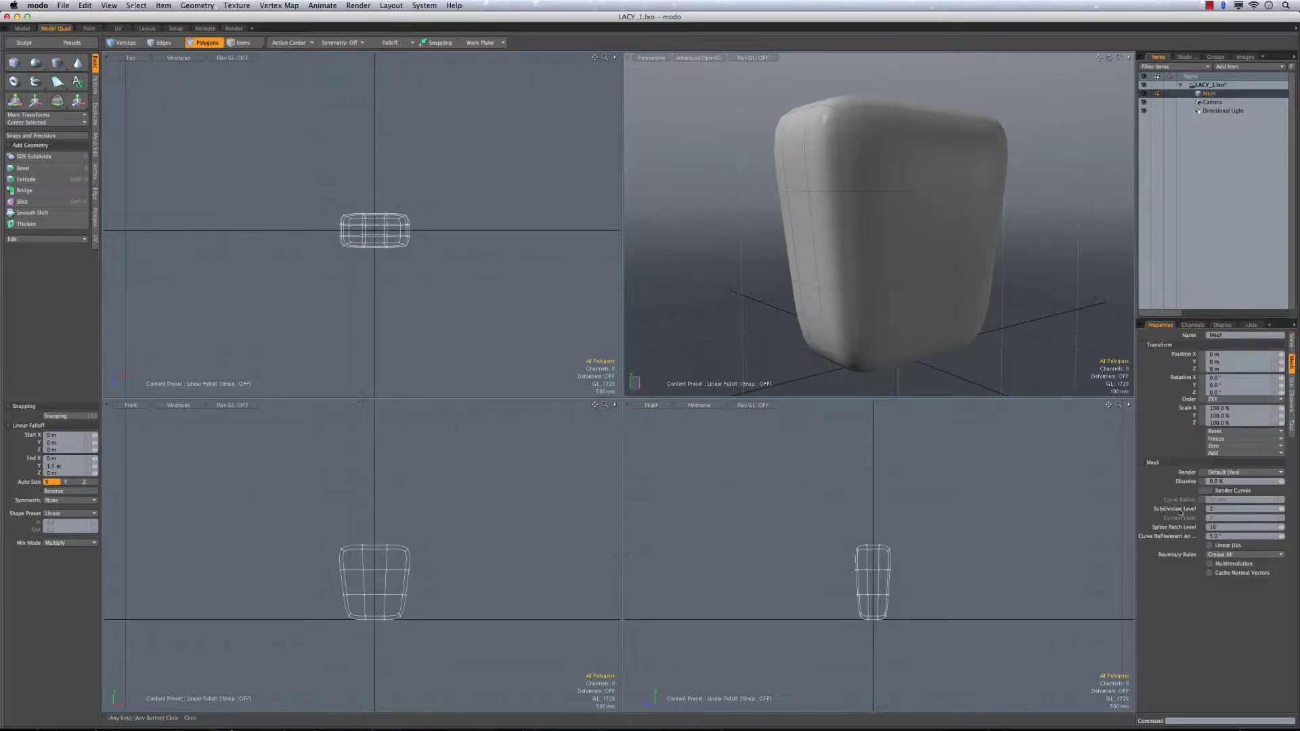
pyautogui.keyDown('alt'); pyautogui.moveTo(979, 234); pyautogui.dragTo(1146, 430); pyautogui.keyUp('alt')
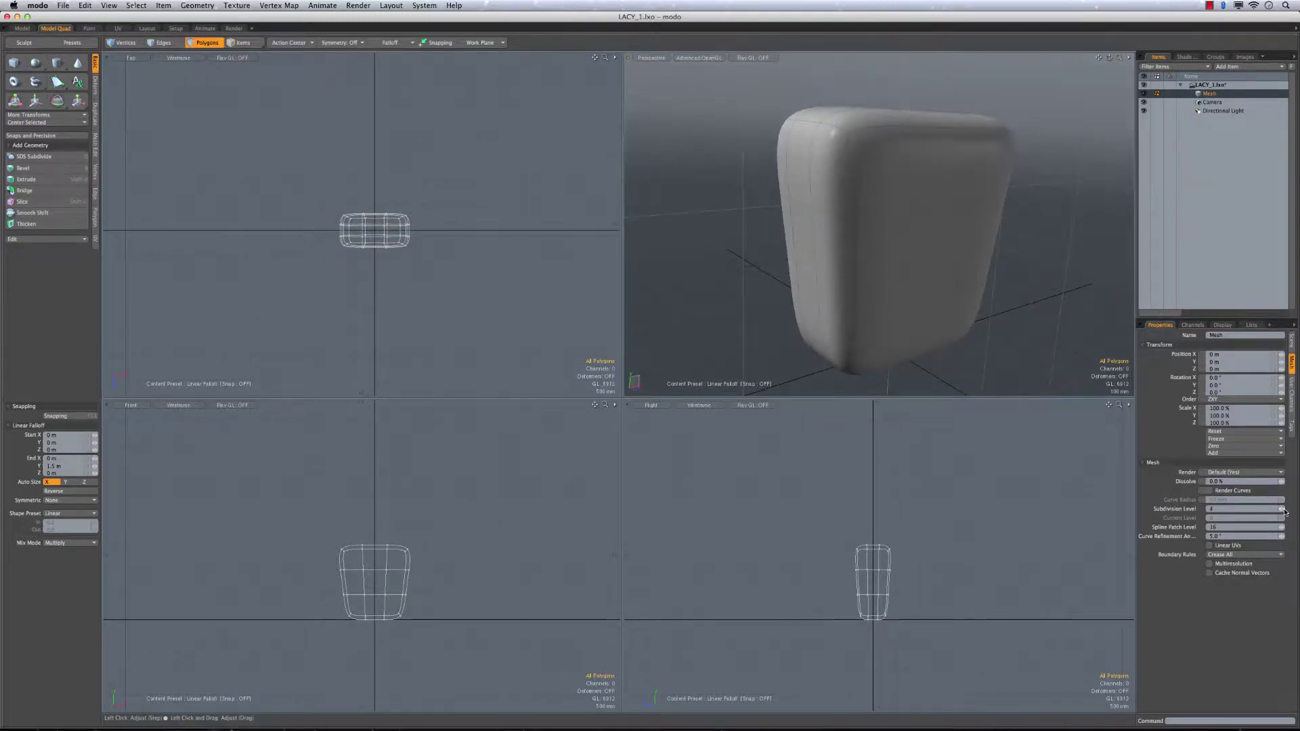
# Select the edge loops running along all the outer edges of the smoothed box
pyautogui.keyDown('alt'); pyautogui.moveTo(885, 246); pyautogui.dragTo(874, 189); pyautogui.keyUp('alt')
pyautogui.press('2')
pyautogui.doubleClick(851, 134)
pyautogui.keyDown('shift'); pyautogui.doubleClick(864, 105); pyautogui.keyUp('shift')
pyautogui.keyDown('alt'); pyautogui.moveTo(865, 105); pyautogui.dragTo(824, 154); pyautogui.keyUp('alt')
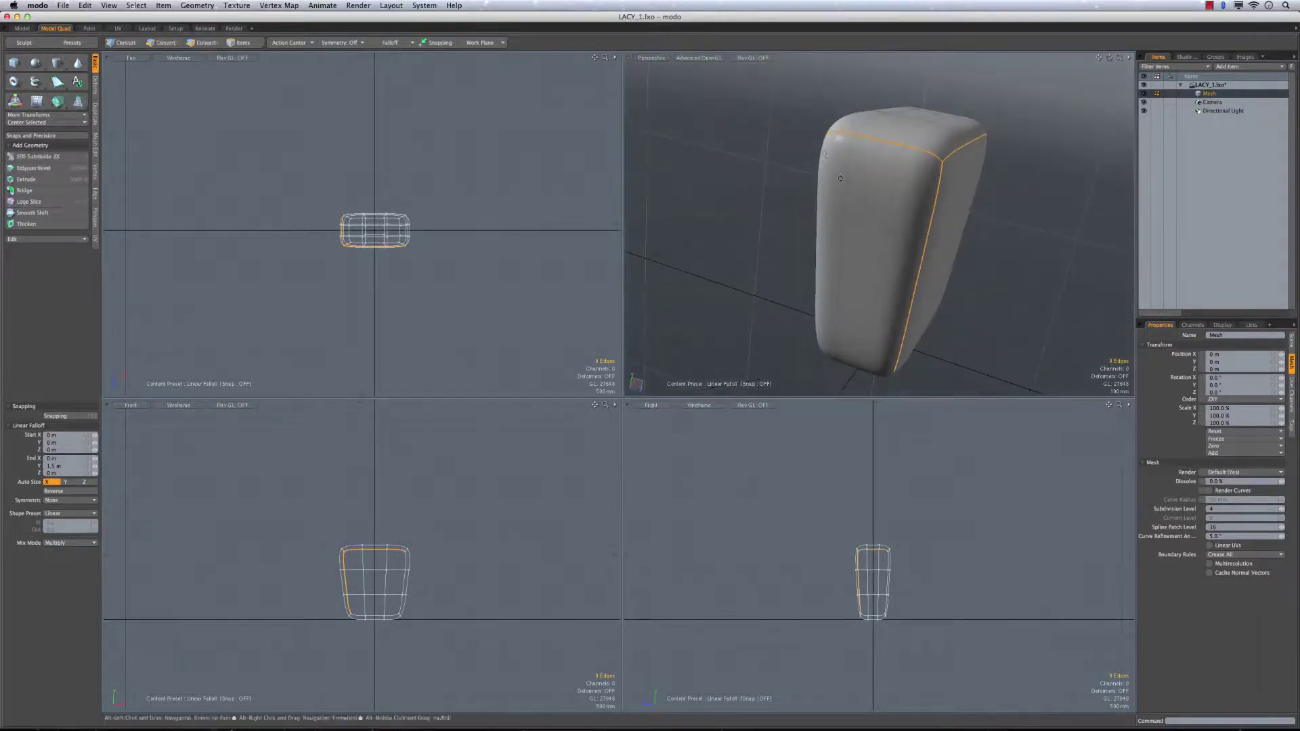
pyautogui.keyDown('shift'); pyautogui.doubleClick(817, 271); pyautogui.keyUp('shift')
pyautogui.keyDown('alt'); pyautogui.moveTo(817, 271); pyautogui.dragTo(863, 320); pyautogui.keyUp('alt')
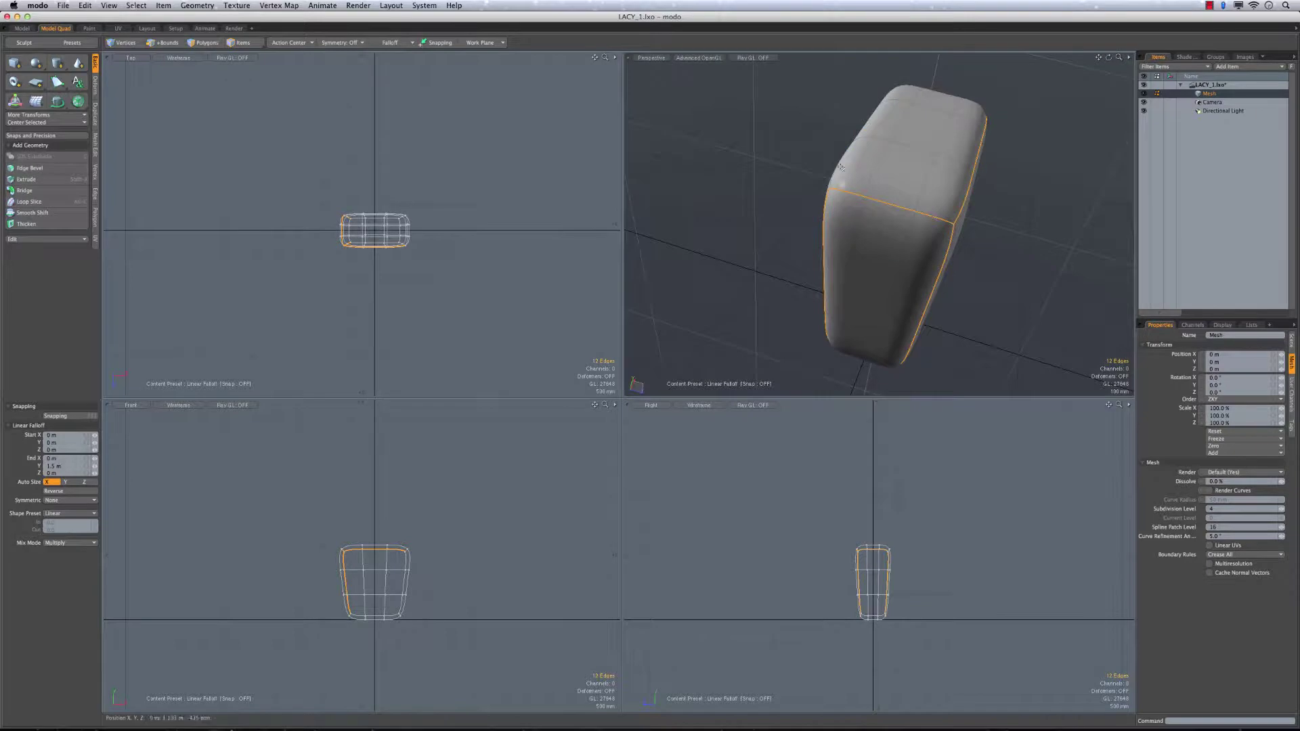
pyautogui.keyDown('shift'); pyautogui.doubleClick(837, 168); pyautogui.keyUp('shift')
pyautogui.keyDown('alt'); pyautogui.moveTo(837, 168); pyautogui.dragTo(972, 210); pyautogui.keyUp('alt')
pyautogui.keyDown('shift'); pyautogui.doubleClick(936, 240); pyautogui.keyUp('shift')
pyautogui.keyDown('shift'); pyautogui.doubleClick(826, 199); pyautogui.keyUp('shift')
pyautogui.keyDown('shift'); pyautogui.doubleClick(1002, 232); pyautogui.keyUp('shift')
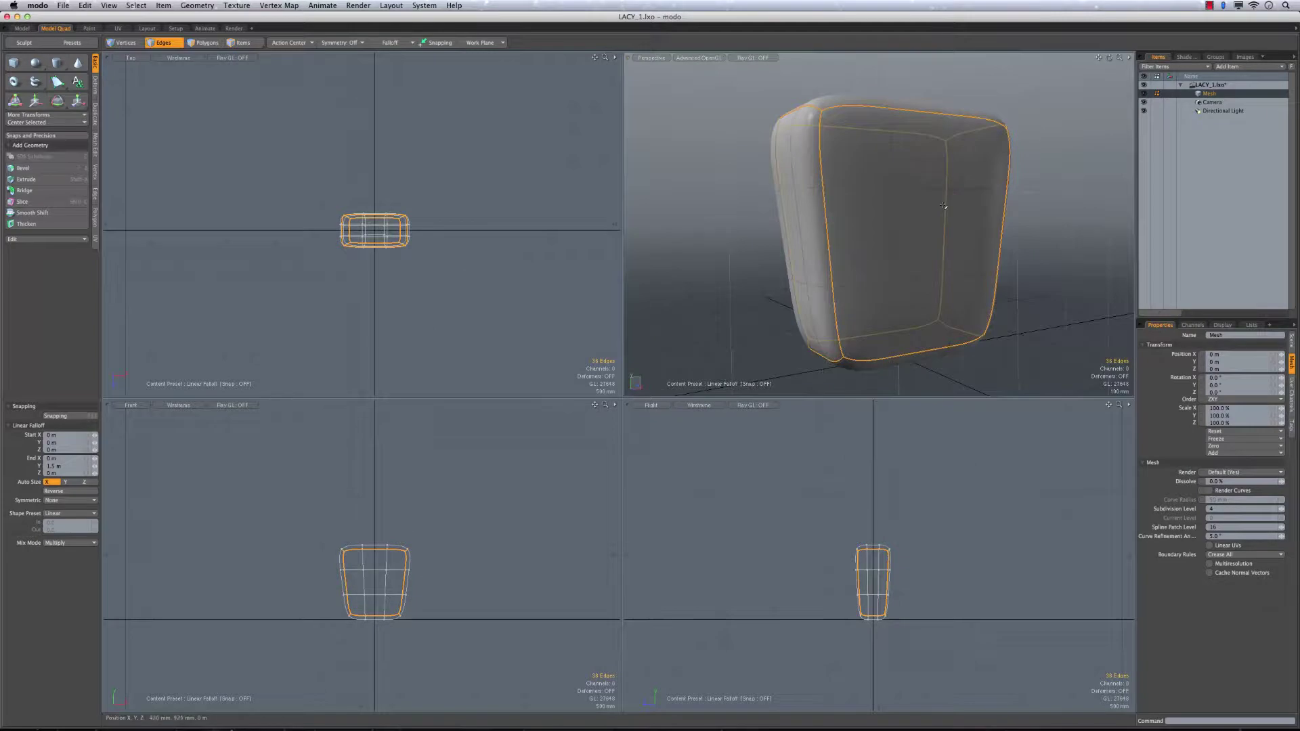
pyautogui.keyDown('alt'); pyautogui.moveTo(888, 184); pyautogui.dragTo(904, 186); pyautogui.keyUp('alt')
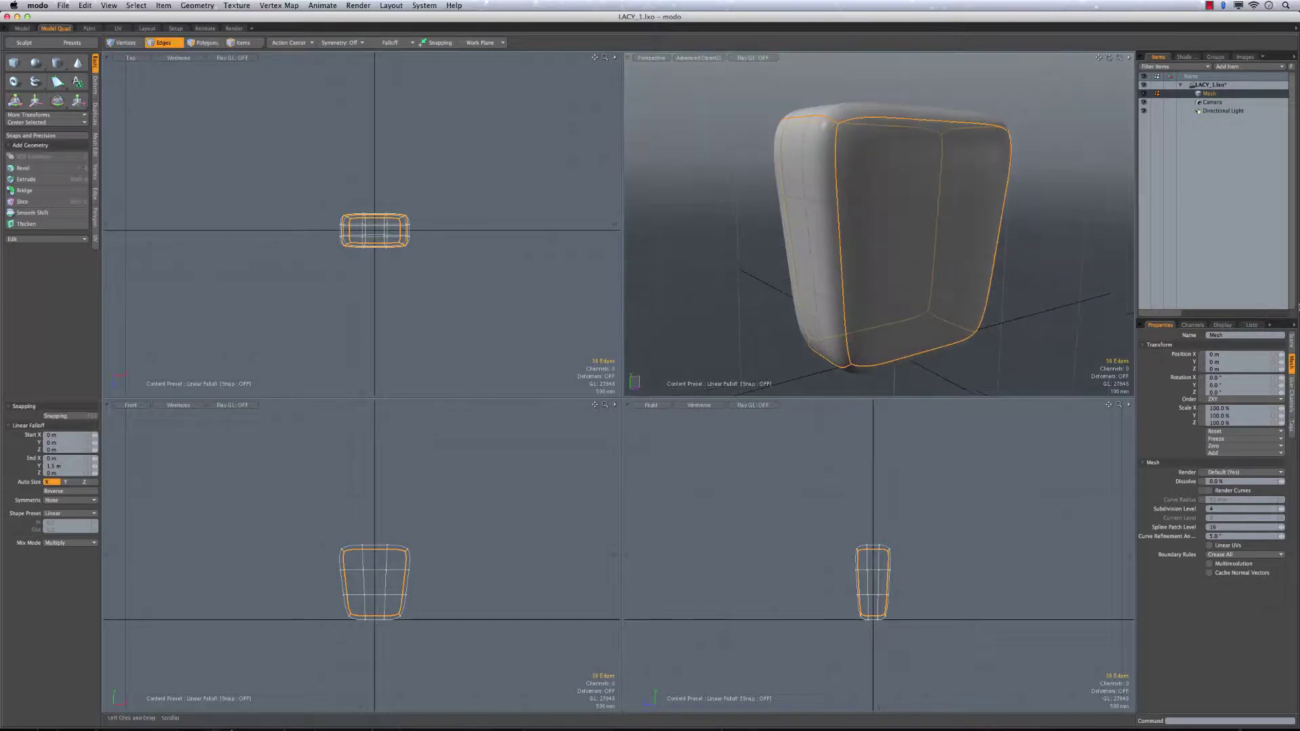
# Turn off the falloff and raise the Subdivision weight of the selected edges with Vertex Map Weight to sharpen them
pyautogui.click(1252, 326)
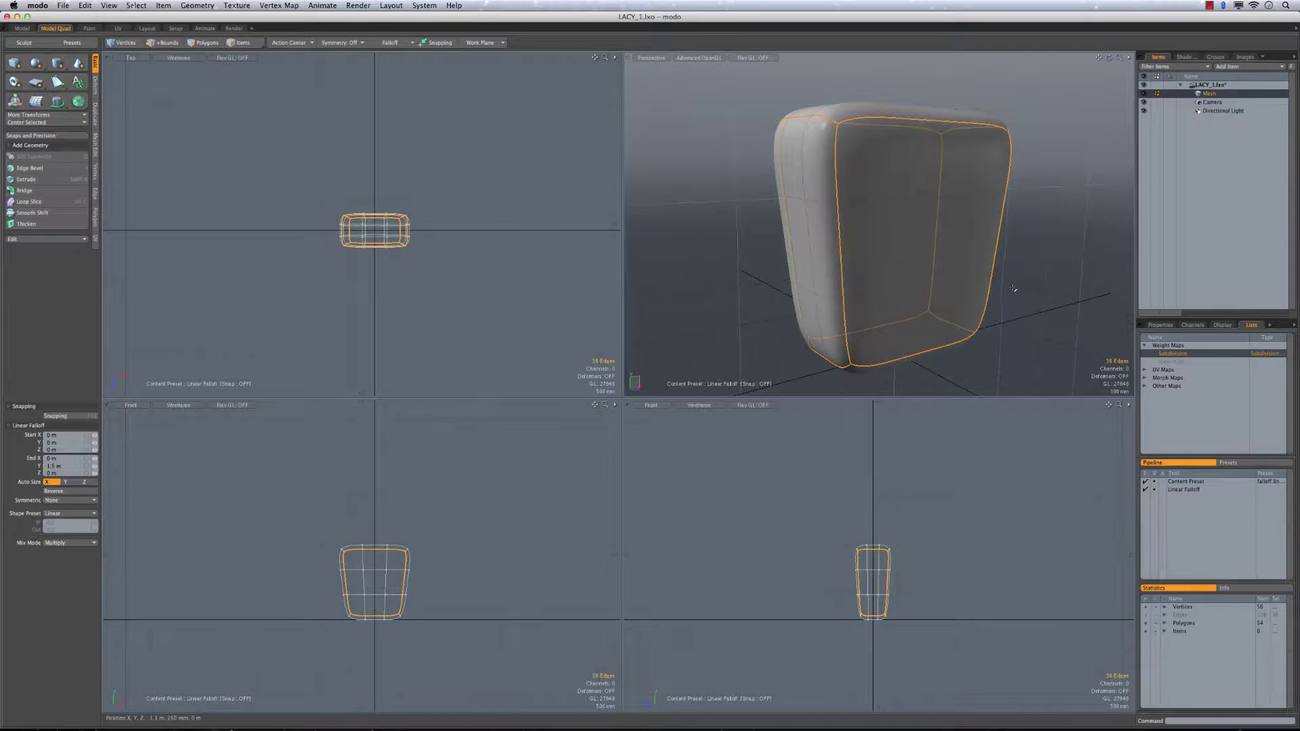
pyautogui.hotkey('shift', 'w')
pyautogui.keyDown('alt'); pyautogui.moveTo(923, 244); pyautogui.dragTo(909, 227); pyautogui.keyUp('alt')
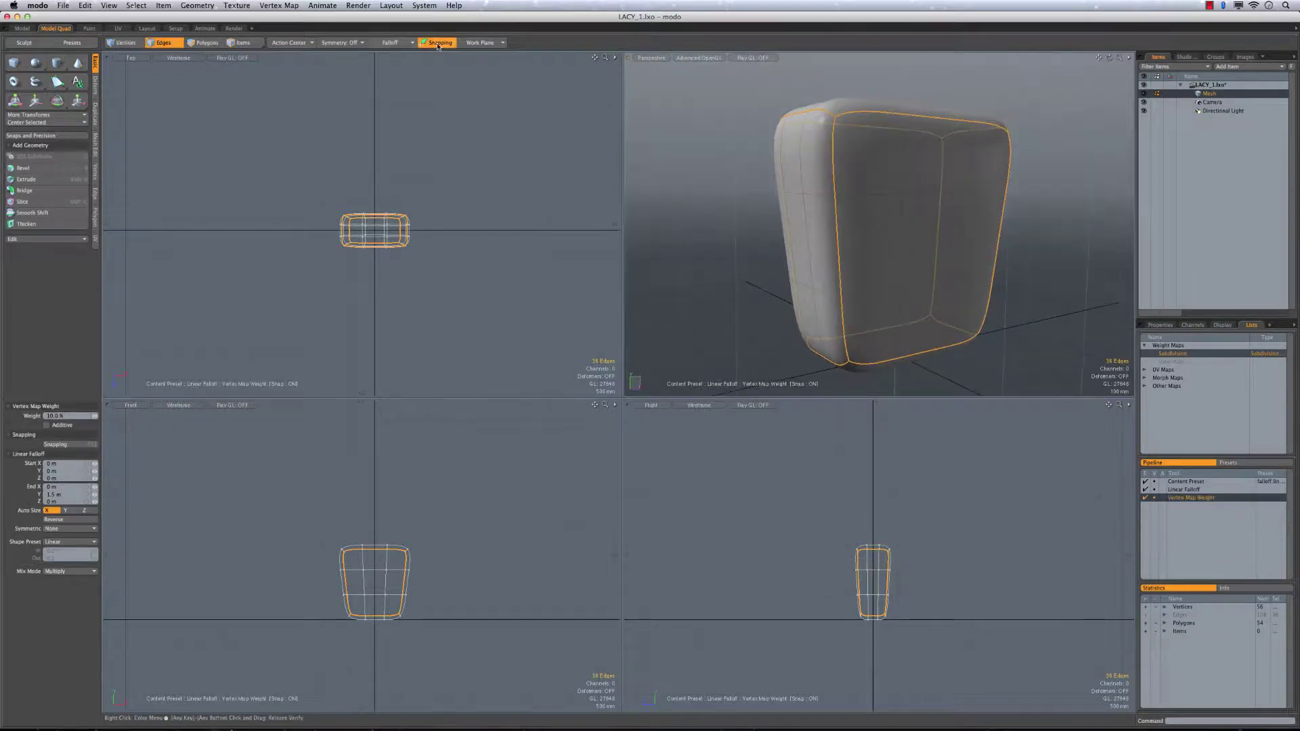
pyautogui.click(386, 48)
pyautogui.click(392, 45)
pyautogui.keyDown('alt'); pyautogui.moveTo(837, 226); pyautogui.dragTo(864, 202); pyautogui.keyUp('alt')
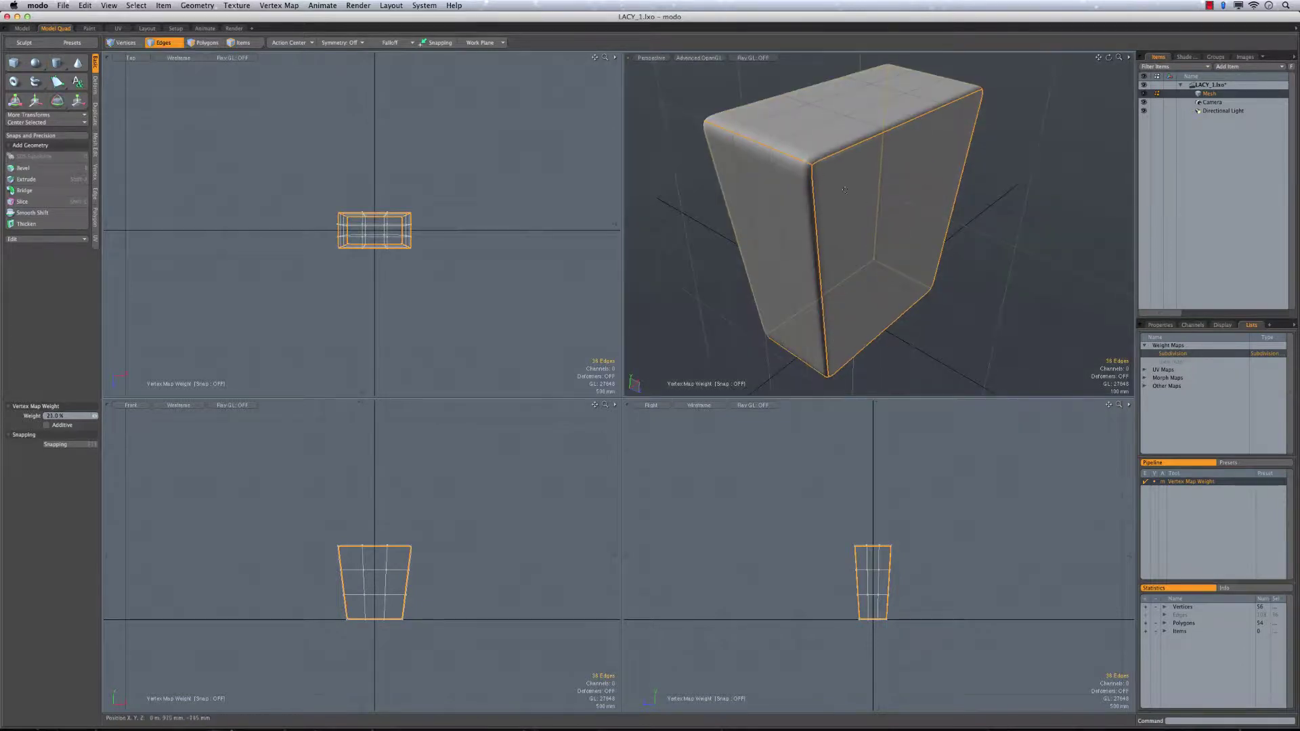
pyautogui.moveTo(848, 193); pyautogui.dragTo(772, 115)
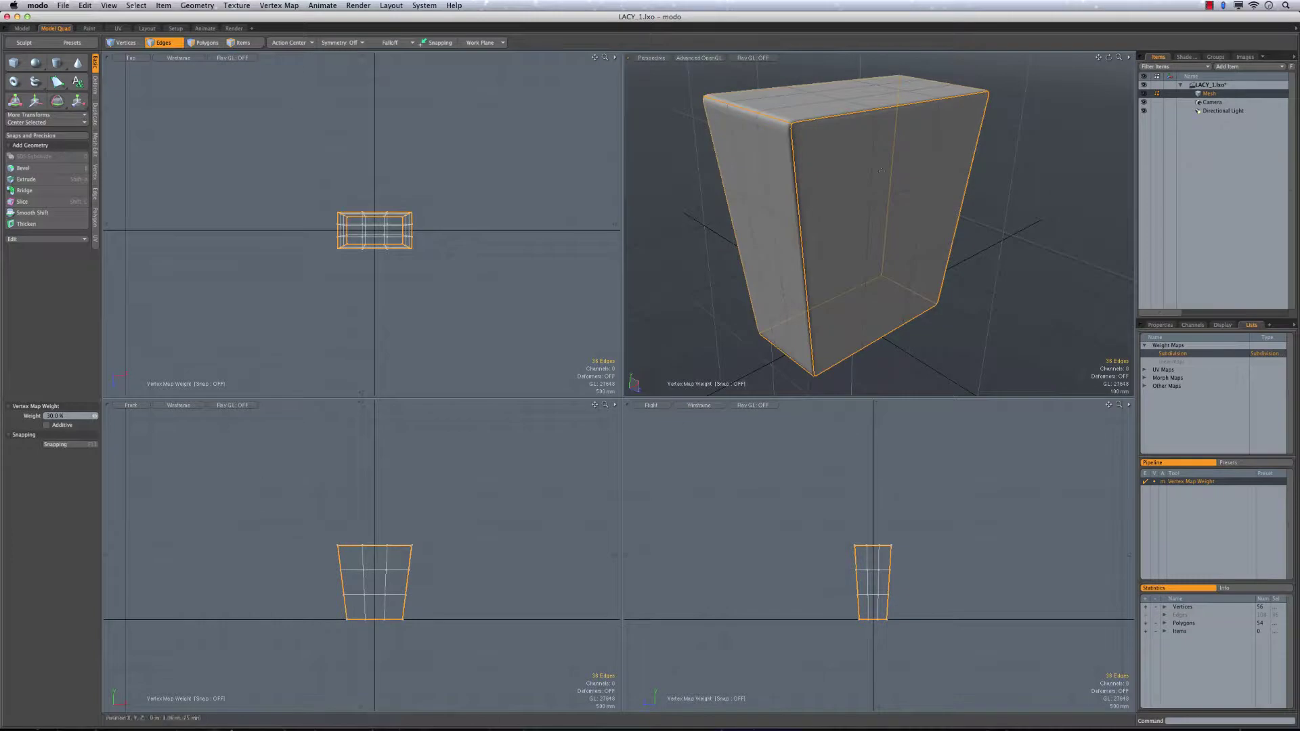
# Compare the box's weighted corner at Subdivision Levels 5 and 6, and restore the level to 4
pyautogui.click(1160, 325)
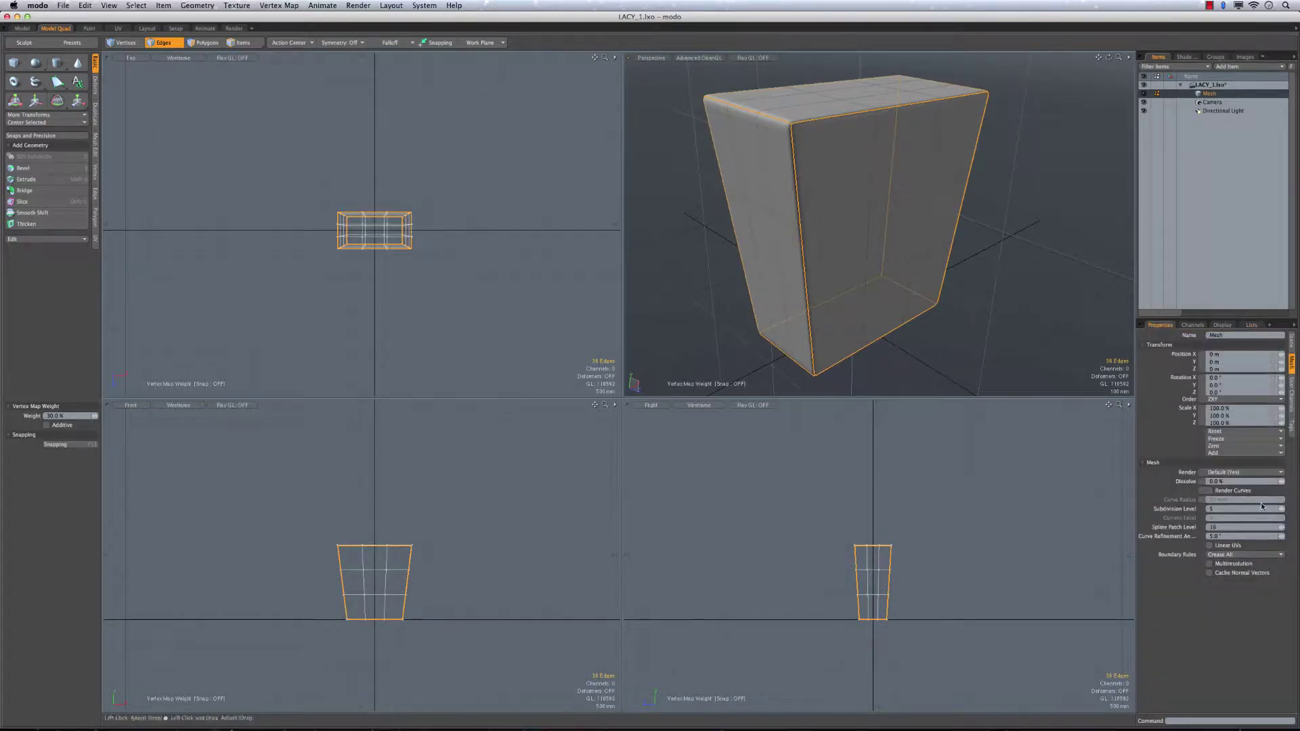
pyautogui.keyDown('alt'); pyautogui.moveTo(779, 207); pyautogui.dragTo(833, 158); pyautogui.keyUp('alt')
pyautogui.keyDown('alt'); pyautogui.moveTo(868, 220); pyautogui.dragTo(805, 168); pyautogui.keyUp('alt')
pyautogui.press('2')
pyautogui.click(1281, 512)
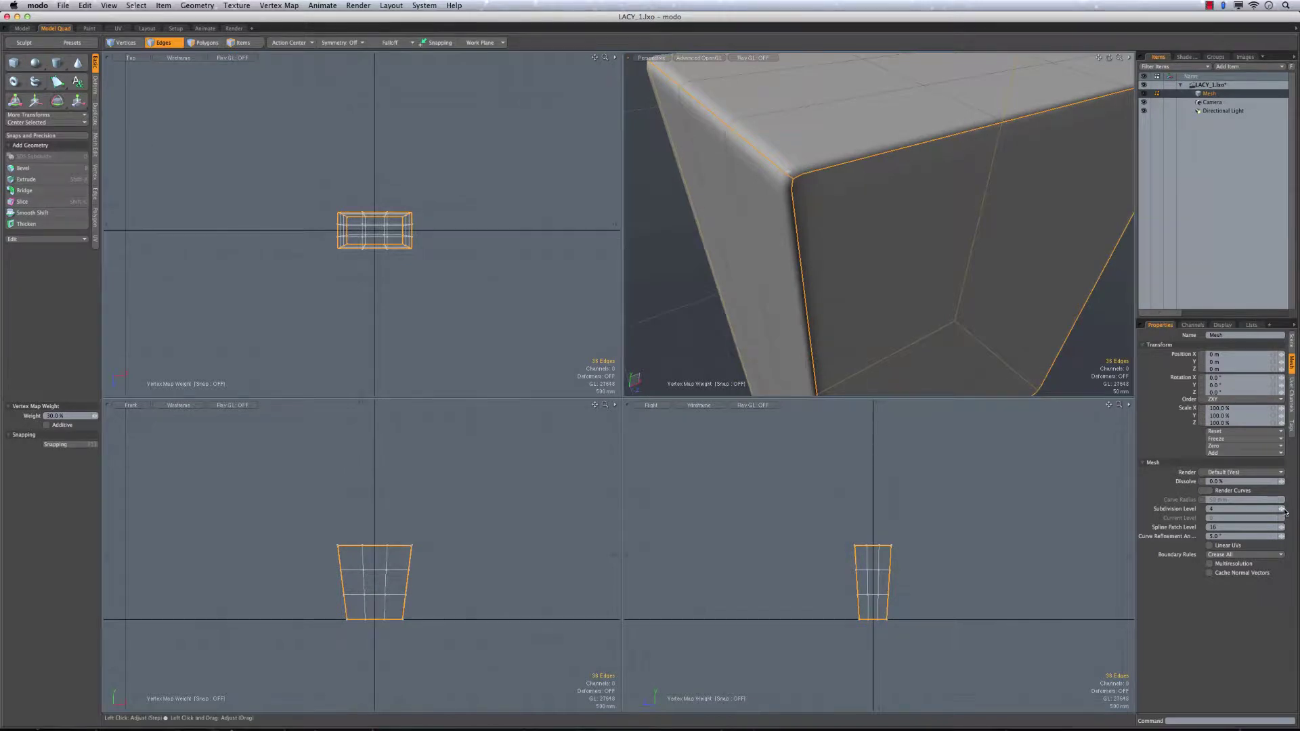
pyautogui.moveTo(833, 204)
pyautogui.keyDown('alt'); pyautogui.mouseDown()
pyautogui.moveTo(905, 216)
pyautogui.moveTo(818, 203)
pyautogui.mouseUp(); pyautogui.keyUp('alt')
pyautogui.keyDown('alt'); pyautogui.moveTo(1007, 304); pyautogui.dragTo(1065, 324); pyautogui.keyUp('alt')
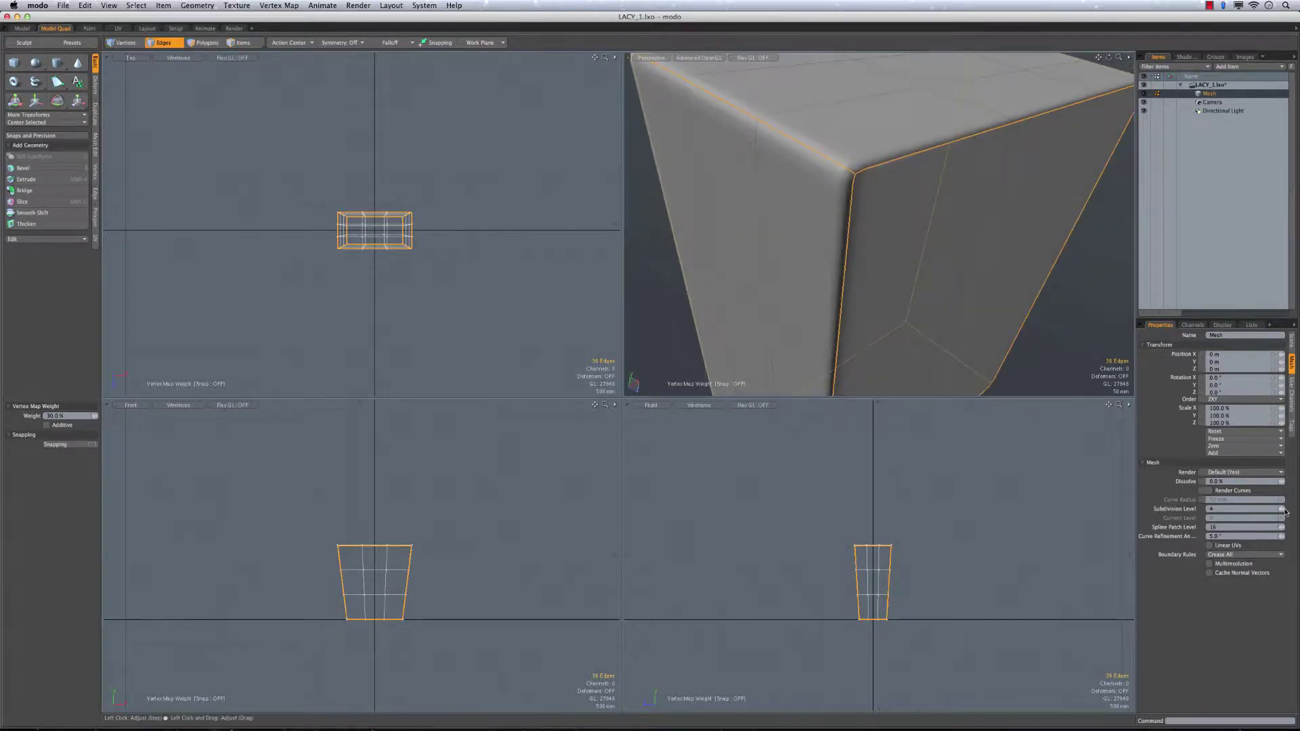
pyautogui.keyDown('alt'); pyautogui.moveTo(938, 229); pyautogui.dragTo(839, 177); pyautogui.keyUp('alt')
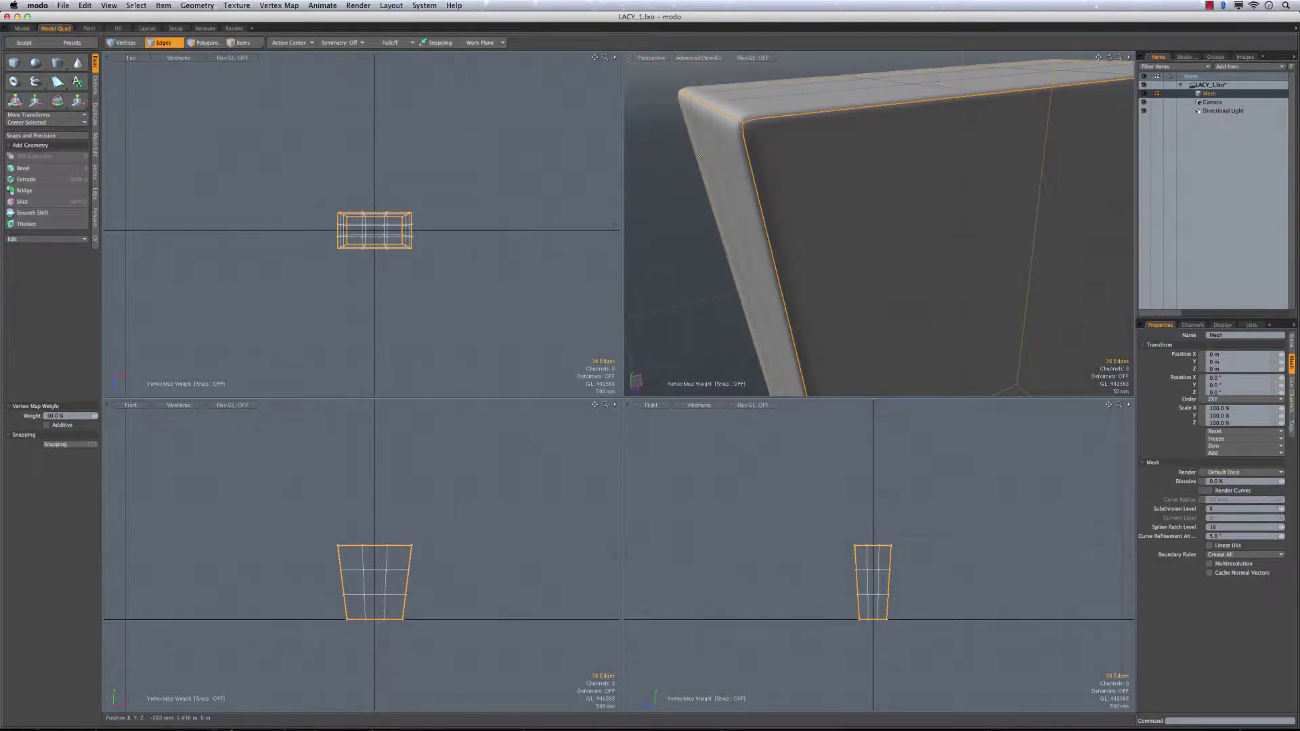
pyautogui.keyDown('alt'); pyautogui.moveTo(772, 142); pyautogui.dragTo(812, 162); pyautogui.keyUp('alt')
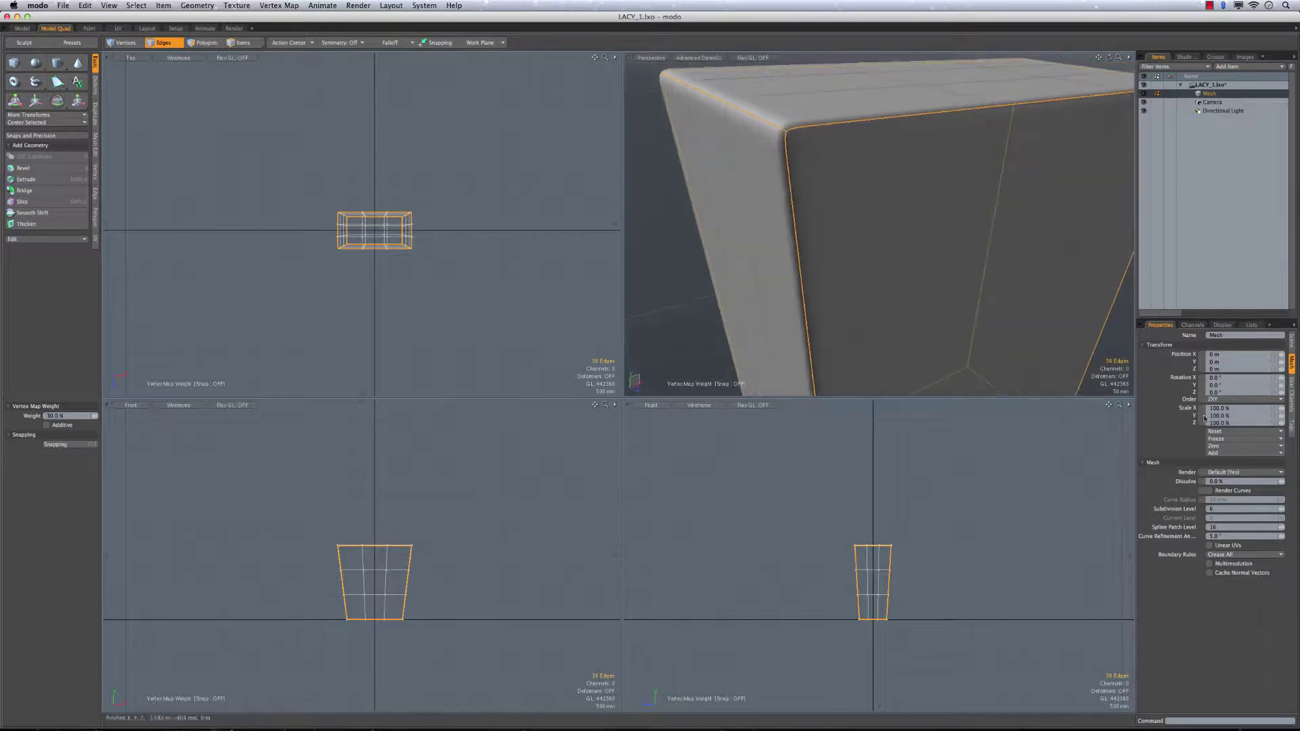
pyautogui.click(1281, 513)
pyautogui.keyDown('alt'); pyautogui.moveTo(786, 189); pyautogui.dragTo(791, 138); pyautogui.keyUp('alt')
# Leave the Vertex Map Weight tool and deselect all edges of the box
pyautogui.press('q')
pyautogui.click(1059, 255)
pyautogui.keyDown('alt'); pyautogui.moveTo(948, 230); pyautogui.dragTo(891, 162); pyautogui.keyUp('alt')
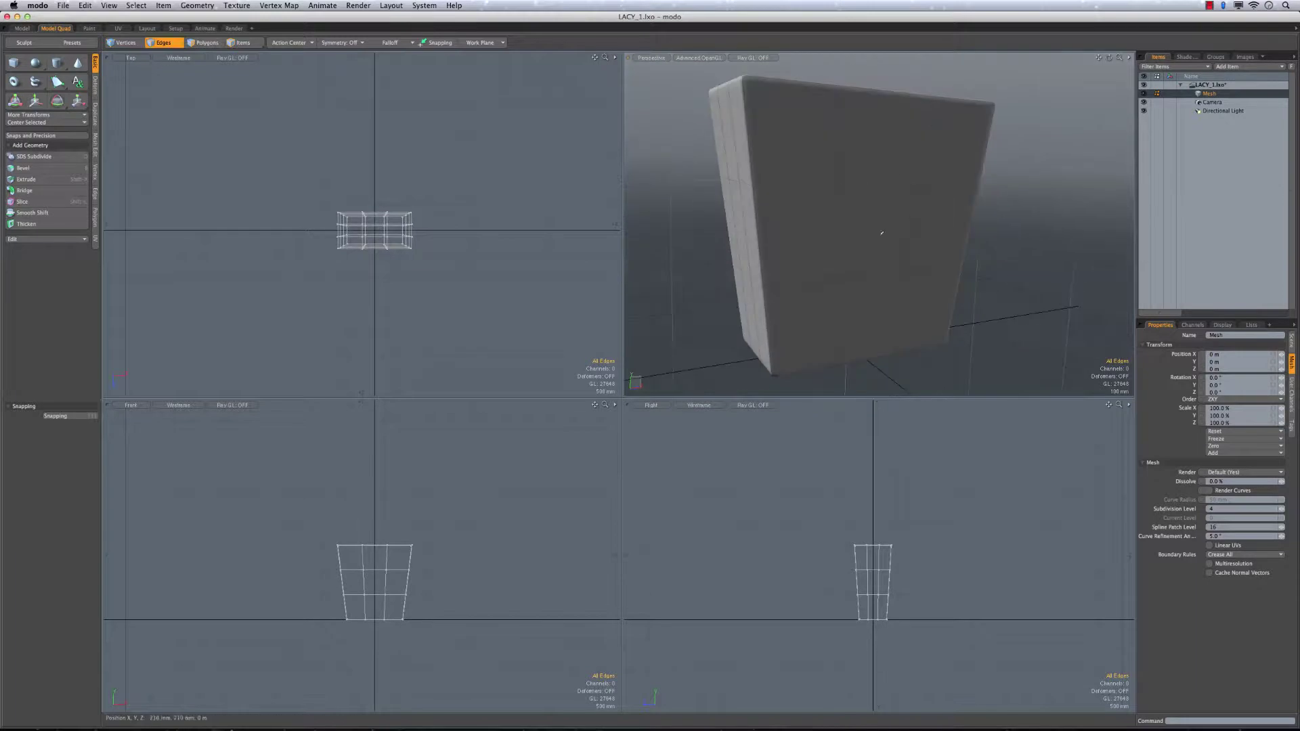
# Select the center polygon of the box's front face and set the Action Center to Selection
pyautogui.keyDown('alt'); pyautogui.moveTo(912, 155); pyautogui.dragTo(854, 151); pyautogui.keyUp('alt')
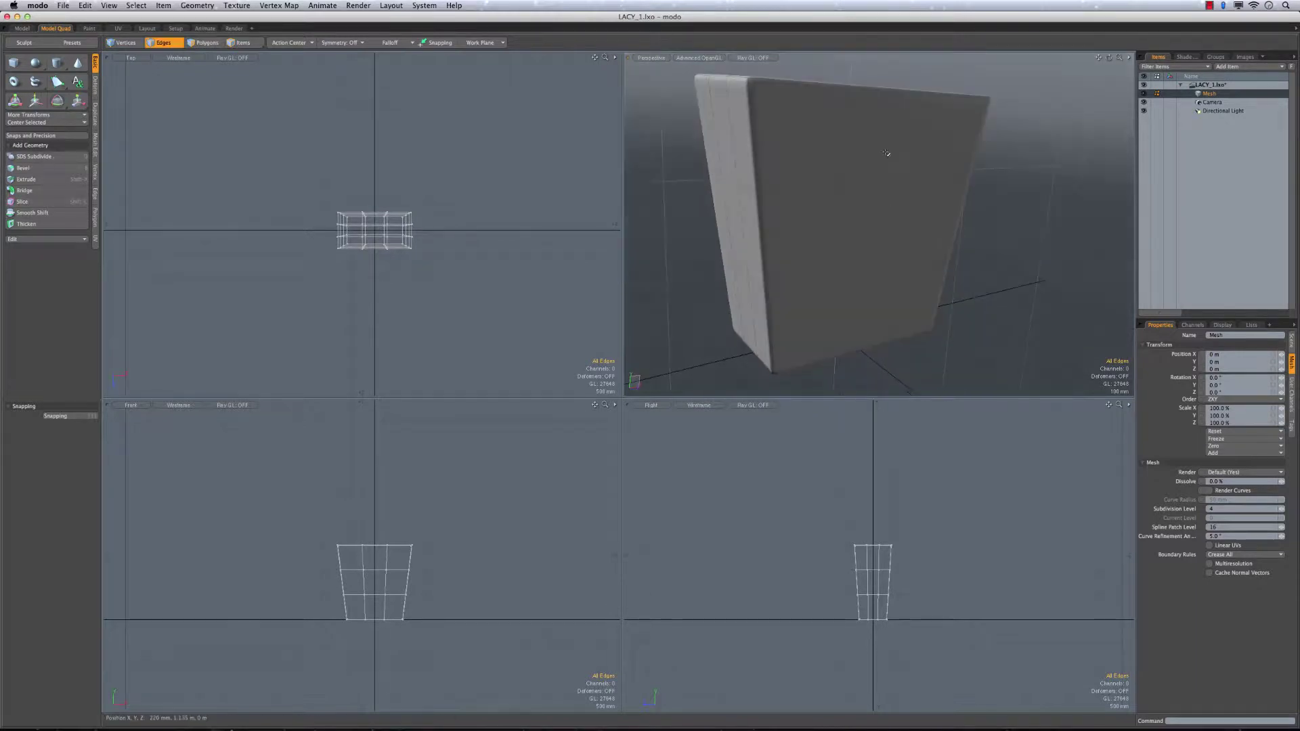
pyautogui.keyDown('alt'); pyautogui.moveTo(858, 151); pyautogui.dragTo(894, 218); pyautogui.keyUp('alt')
pyautogui.press('3')
pyautogui.click(874, 227)
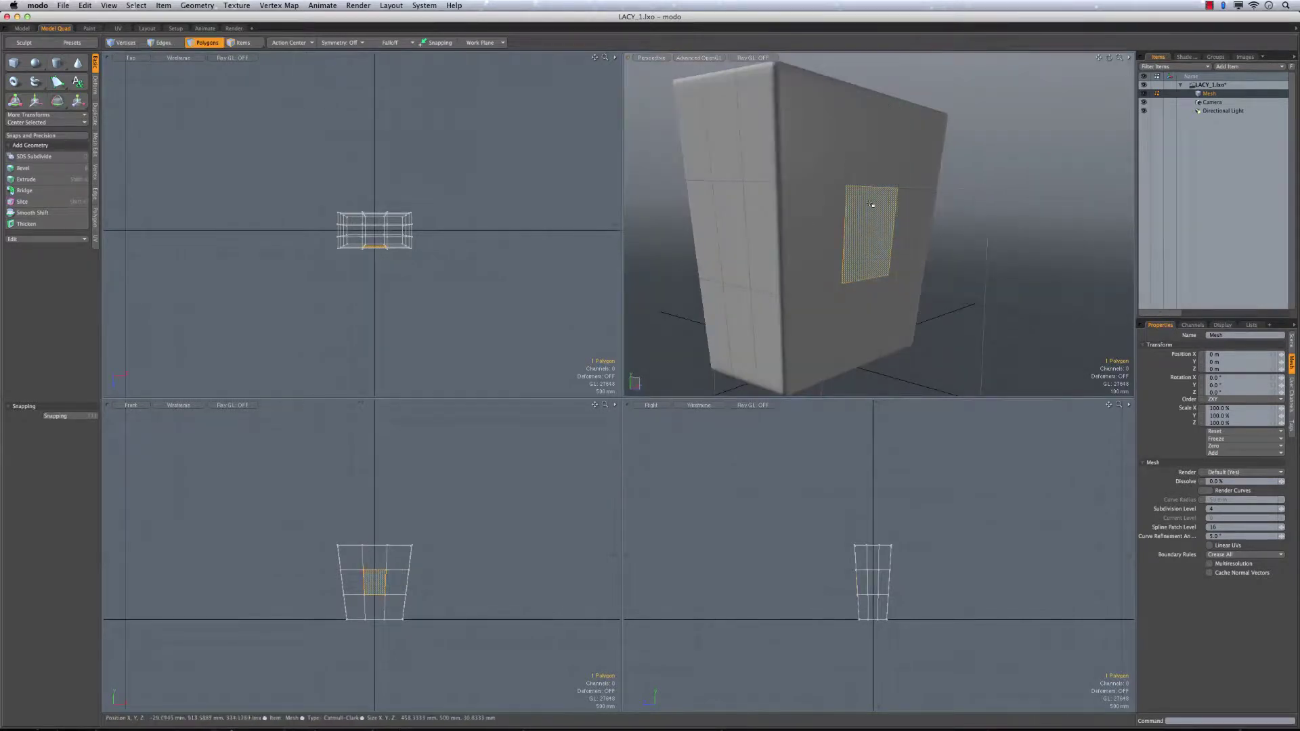
pyautogui.scroll(3, 871, 204)
pyautogui.moveTo(863, 255)
pyautogui.keyDown('alt'); pyautogui.mouseDown()
pyautogui.moveTo(868, 235)
pyautogui.moveTo(877, 257)
pyautogui.mouseUp(); pyautogui.keyUp('alt')
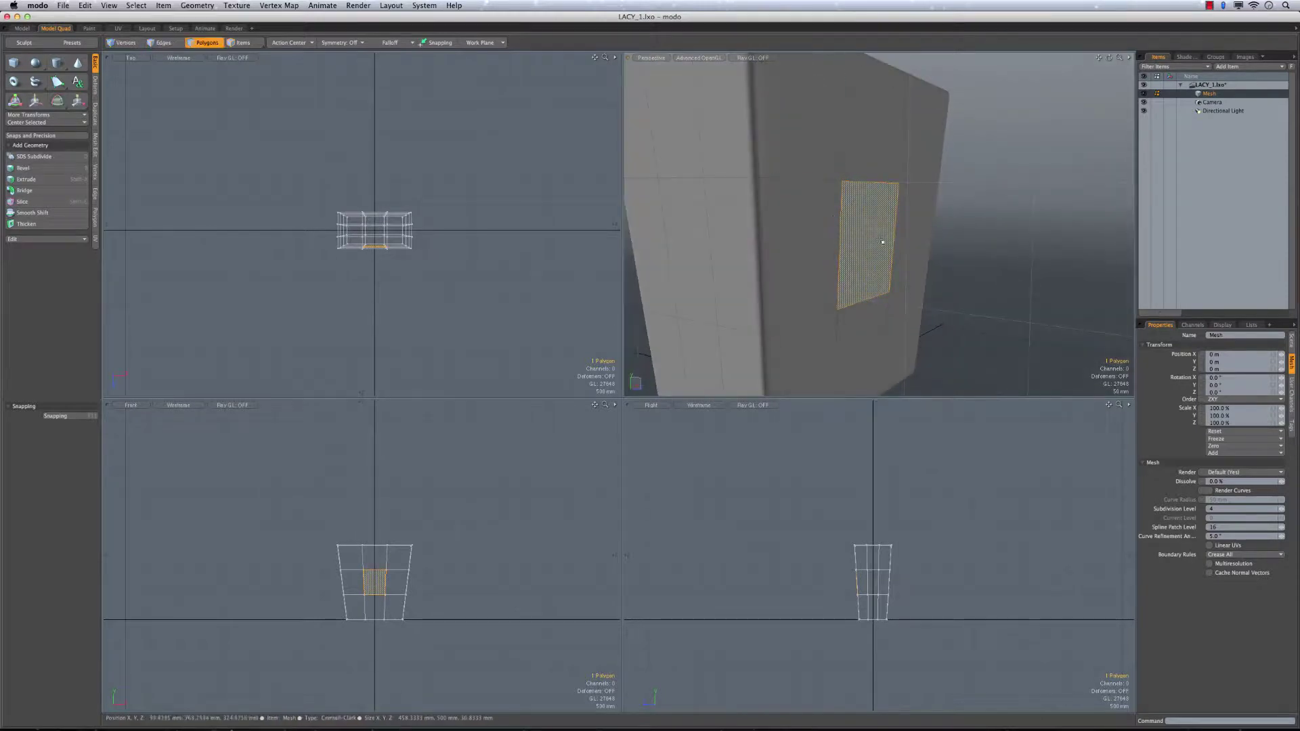
pyautogui.click(290, 42)
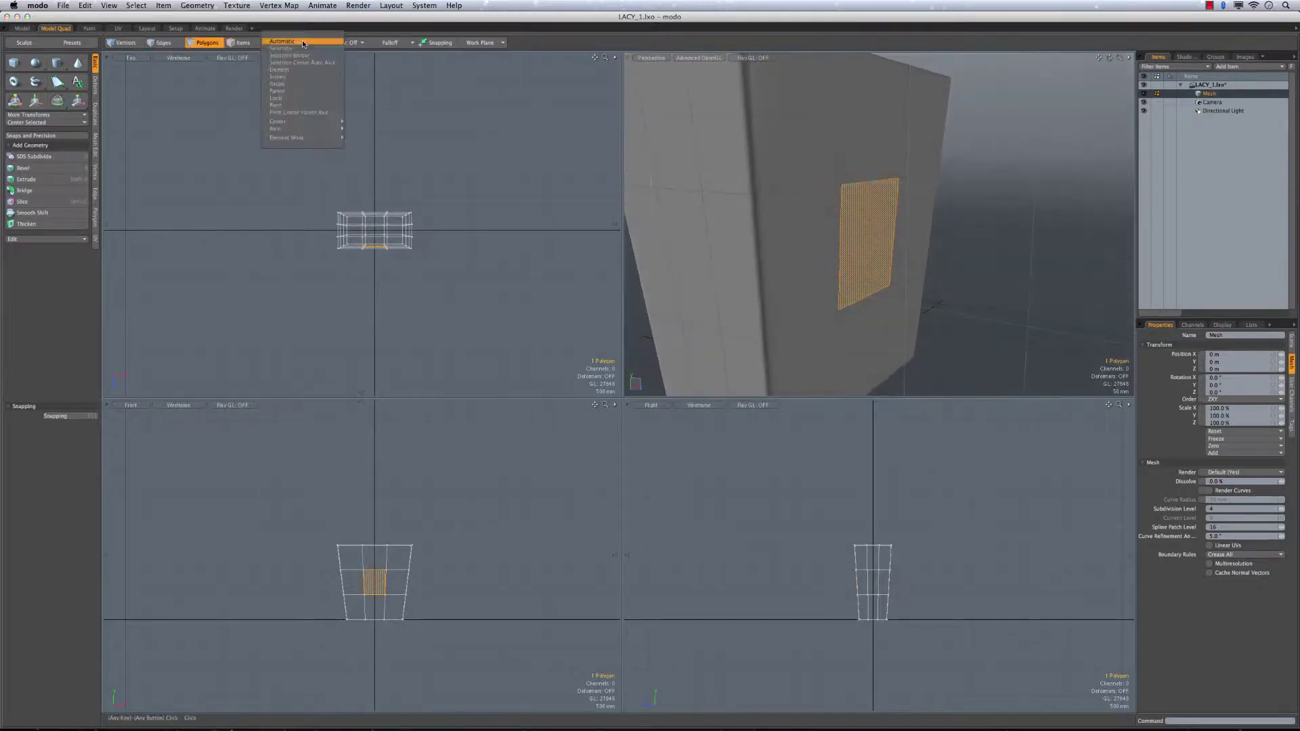
pyautogui.click(298, 55)
# Move the front face's center polygon upward about 192 mm and turn off the subdivision smoothing
pyautogui.press('w')
pyautogui.keyDown('alt'); pyautogui.moveTo(789, 229); pyautogui.dragTo(826, 200); pyautogui.keyUp('alt')
pyautogui.keyDown('alt'); pyautogui.moveTo(947, 258); pyautogui.dragTo(929, 230); pyautogui.keyUp('alt')
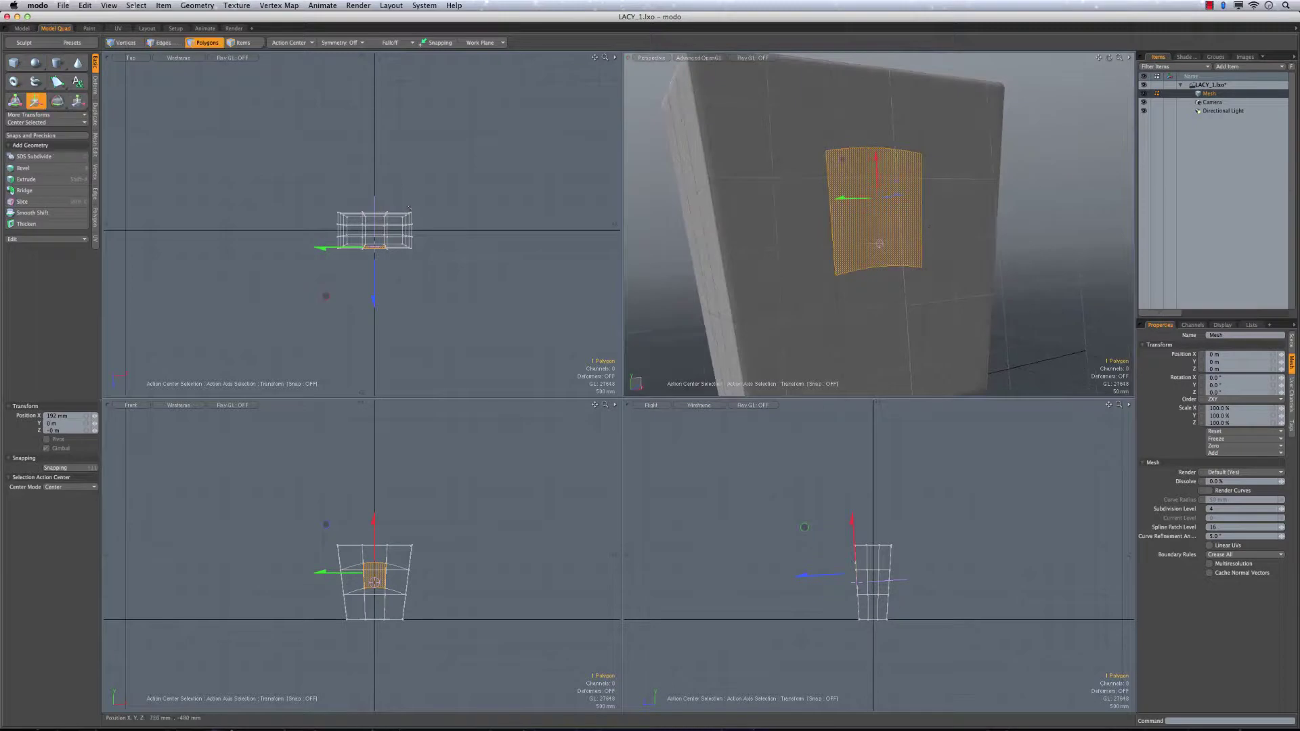
pyautogui.press('space')
pyautogui.press('space')
pyautogui.press('Tab')
pyautogui.press('space')
pyautogui.press('space')
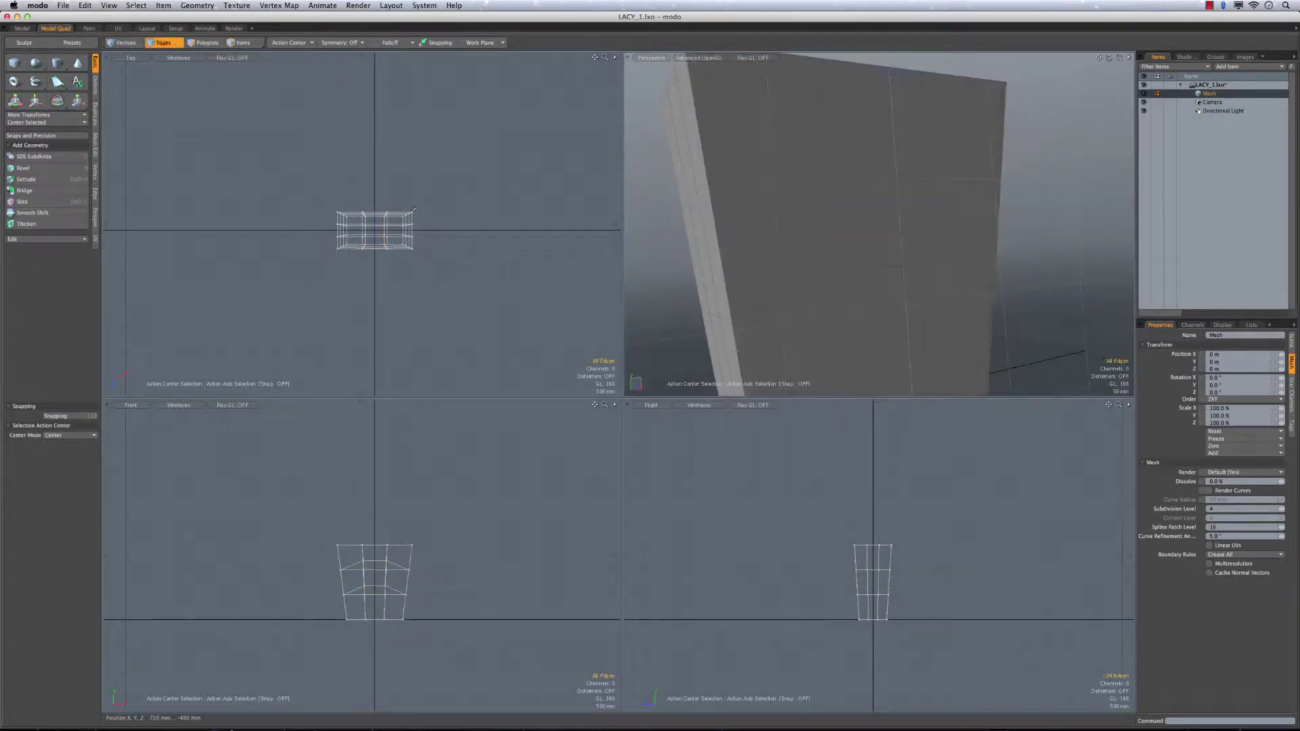
# Adjust the front center polygon's position and scale it to about 141% in width and to a greater height
pyautogui.keyDown('alt'); pyautogui.moveTo(821, 252); pyautogui.dragTo(978, 251); pyautogui.keyUp('alt')
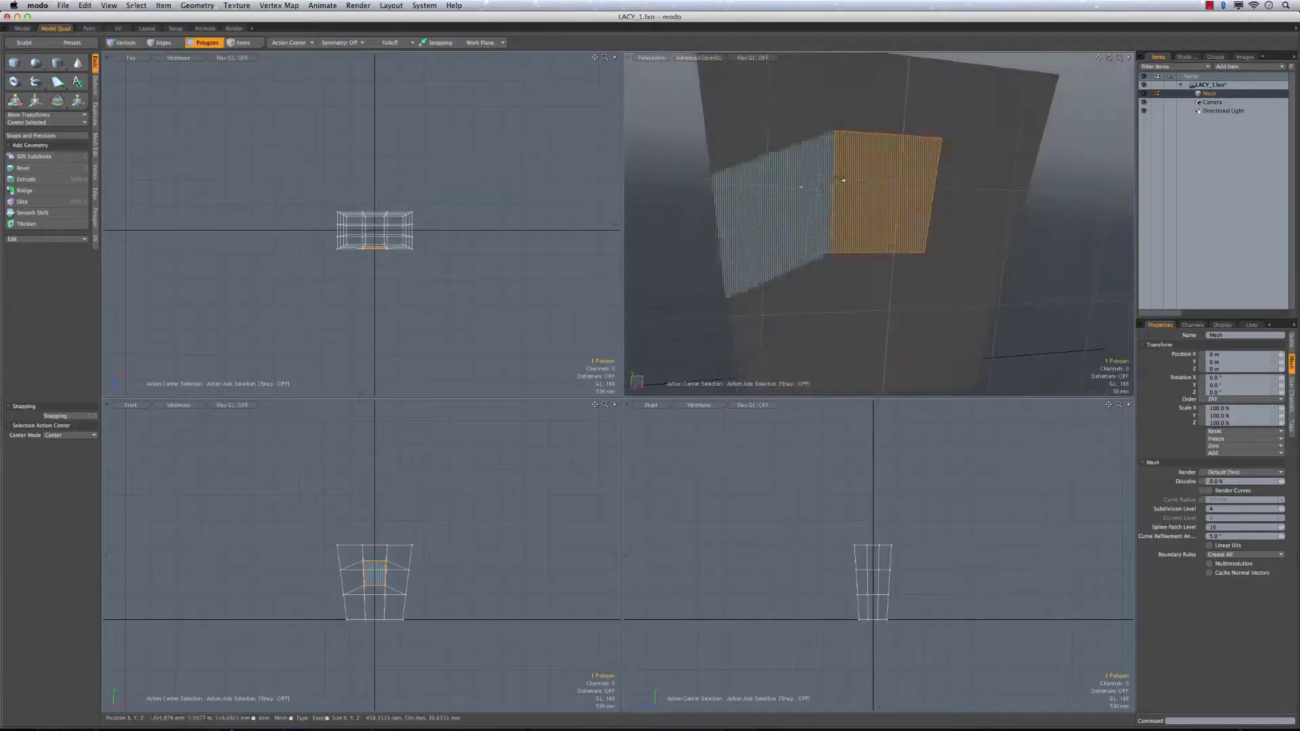
pyautogui.keyDown('alt'); pyautogui.moveTo(932, 182); pyautogui.dragTo(896, 231); pyautogui.keyUp('alt')
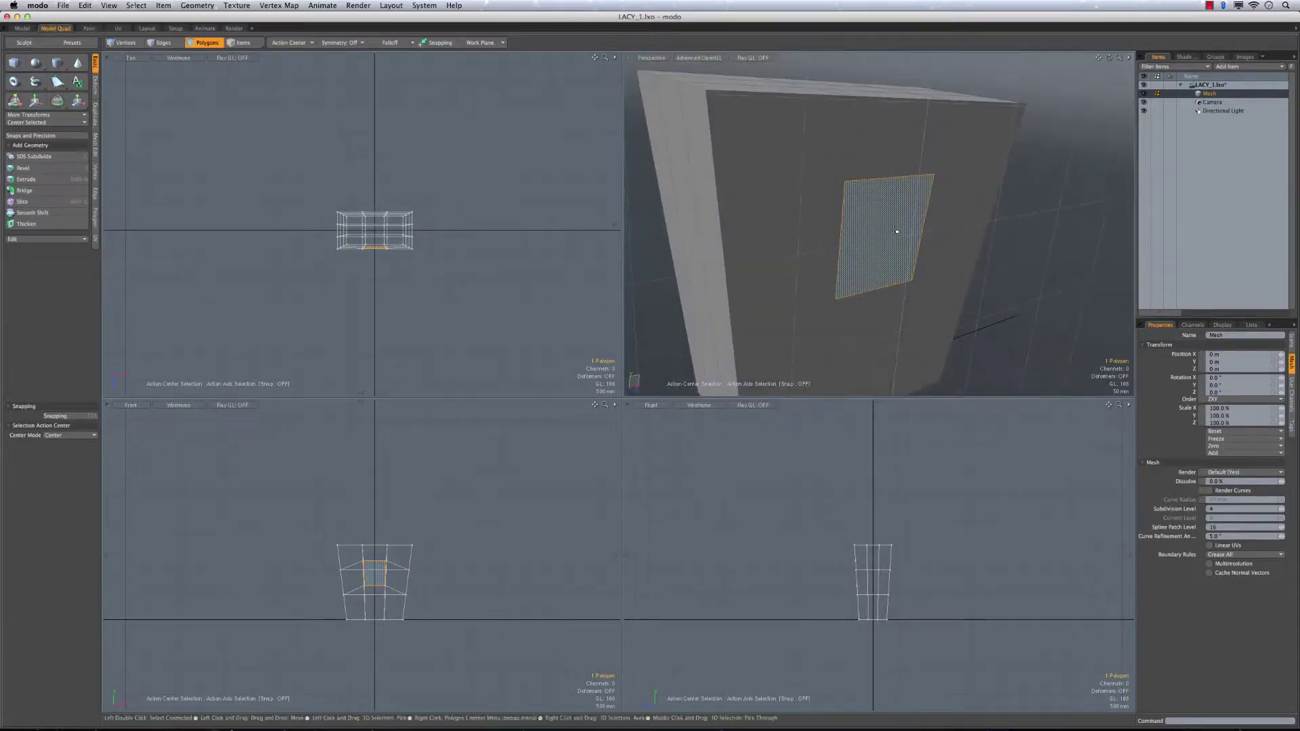
pyautogui.press('w')
pyautogui.moveTo(890, 200); pyautogui.dragTo(810, 235)
pyautogui.press('r')
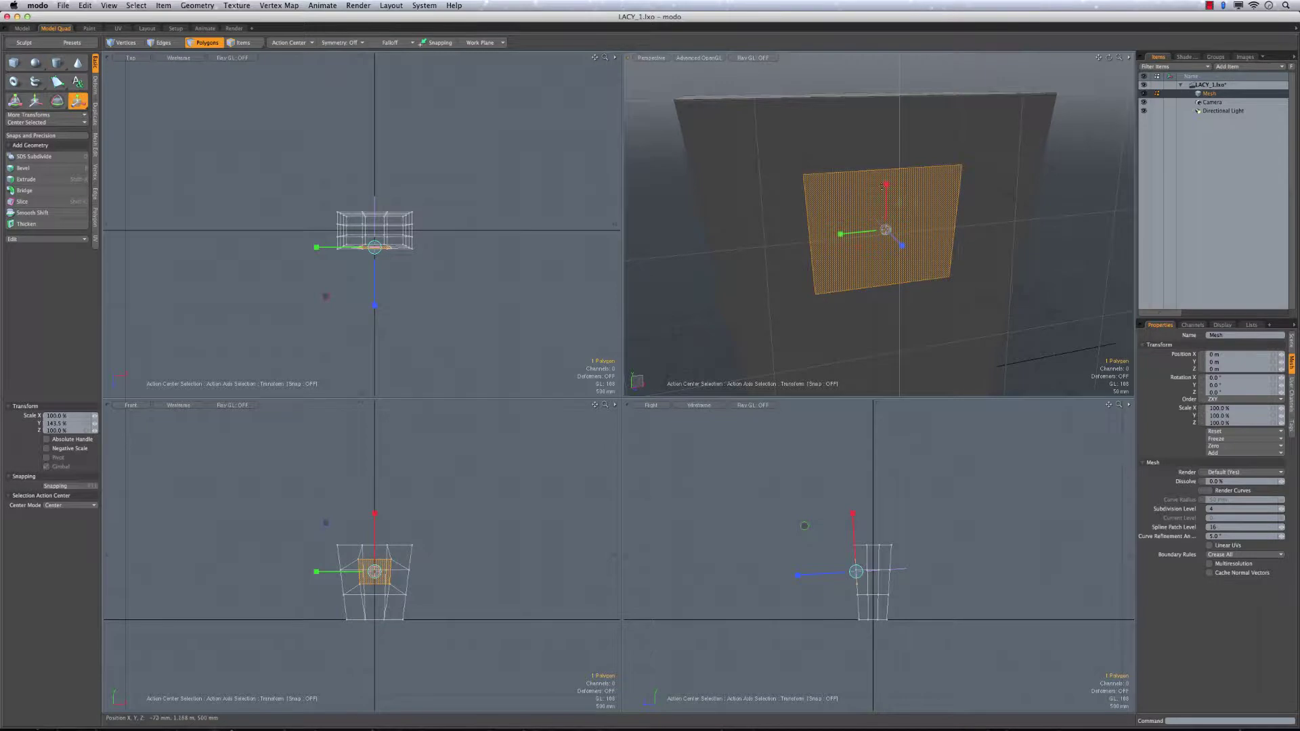
pyautogui.moveTo(887, 182); pyautogui.dragTo(847, 168)
pyautogui.moveTo(927, 241)
pyautogui.keyDown('alt'); pyautogui.mouseDown()
pyautogui.moveTo(1001, 259)
pyautogui.moveTo(925, 255)
pyautogui.moveTo(910, 230)
pyautogui.moveTo(949, 263)
pyautogui.moveTo(970, 261)
pyautogui.moveTo(951, 234)
pyautogui.mouseUp(); pyautogui.keyUp('alt')
pyautogui.press('space')
pyautogui.press('space')
pyautogui.press('space')
# Turn on Symmetry X and select the two rows of horizontal edges across the box's narrow side
pyautogui.keyDown('shift'); pyautogui.click(774, 206); pyautogui.keyUp('shift')
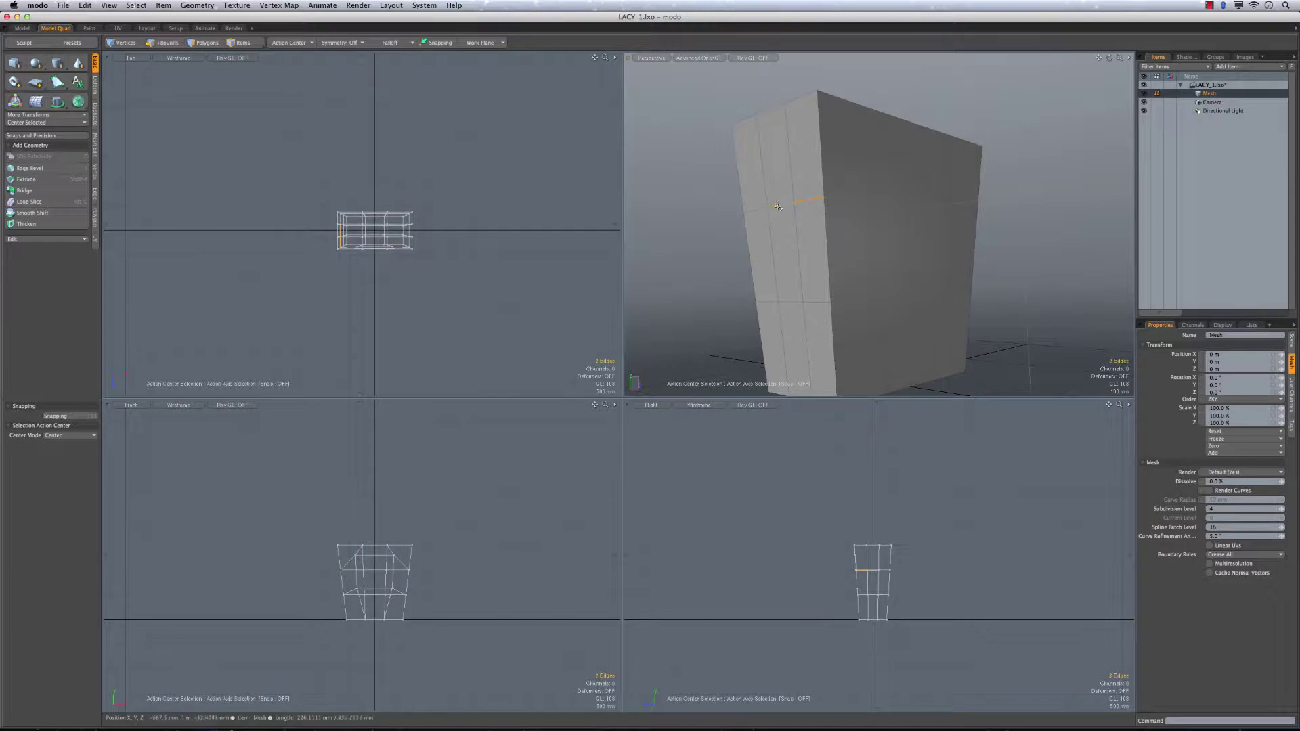
pyautogui.click(358, 53)
pyautogui.keyDown('shift'); pyautogui.click(787, 202); pyautogui.keyUp('shift')
pyautogui.keyDown('shift'); pyautogui.click(795, 304); pyautogui.keyUp('shift')
pyautogui.keyDown('shift'); pyautogui.click(816, 304); pyautogui.keyUp('shift')
# Try to move the selected horizontal side edges upward to line up with the front polygon
pyautogui.keyDown('alt'); pyautogui.moveTo(811, 295); pyautogui.dragTo(758, 155); pyautogui.keyUp('alt')
pyautogui.press('y')
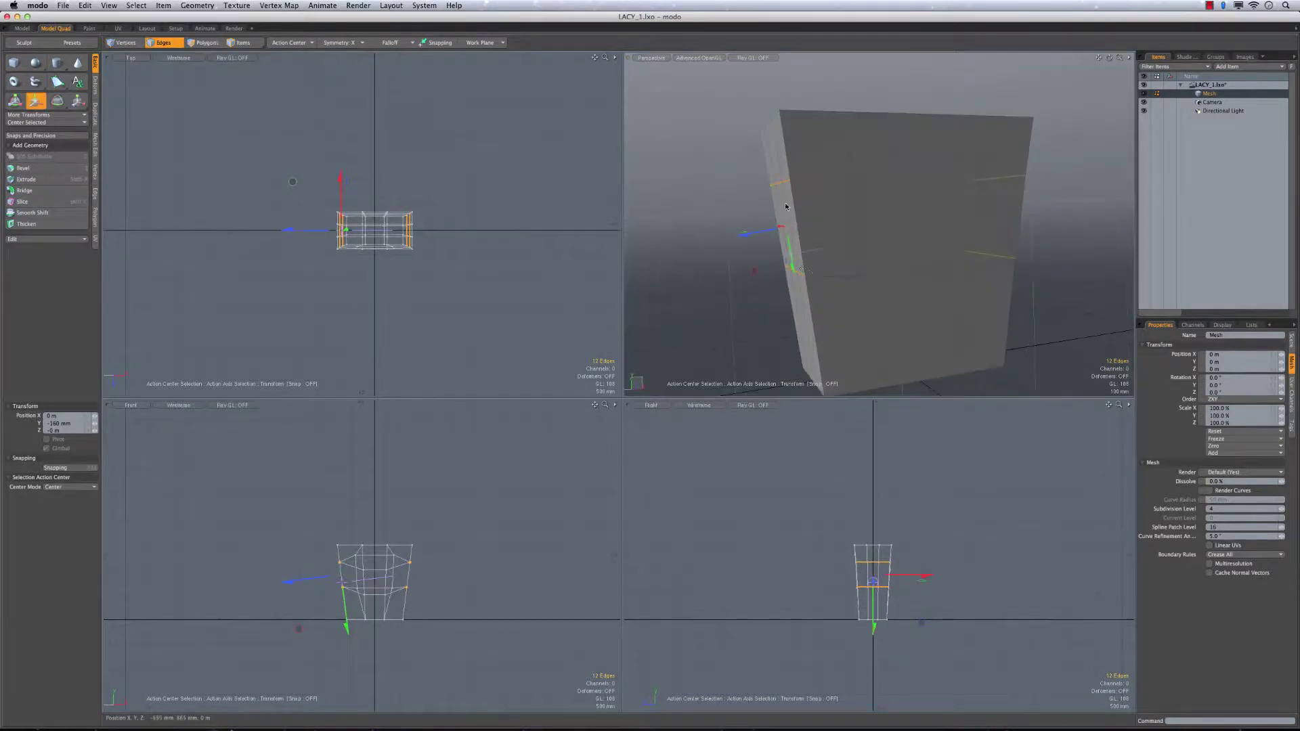
pyautogui.keyDown('alt'); pyautogui.moveTo(809, 274); pyautogui.dragTo(883, 203); pyautogui.keyUp('alt')
pyautogui.moveTo(787, 271); pyautogui.dragTo(960, 228)
# Try to move the center polygon of the box's back face upward
pyautogui.press('3')
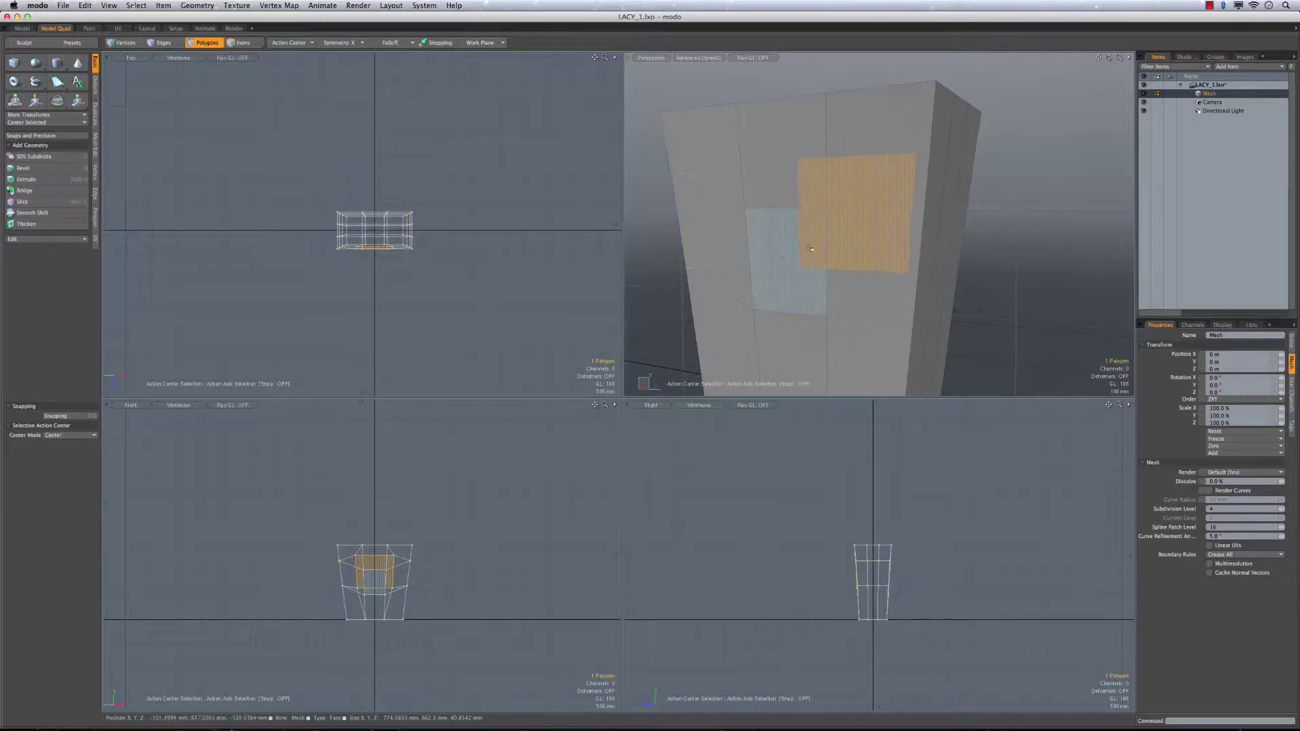
pyautogui.press('w')
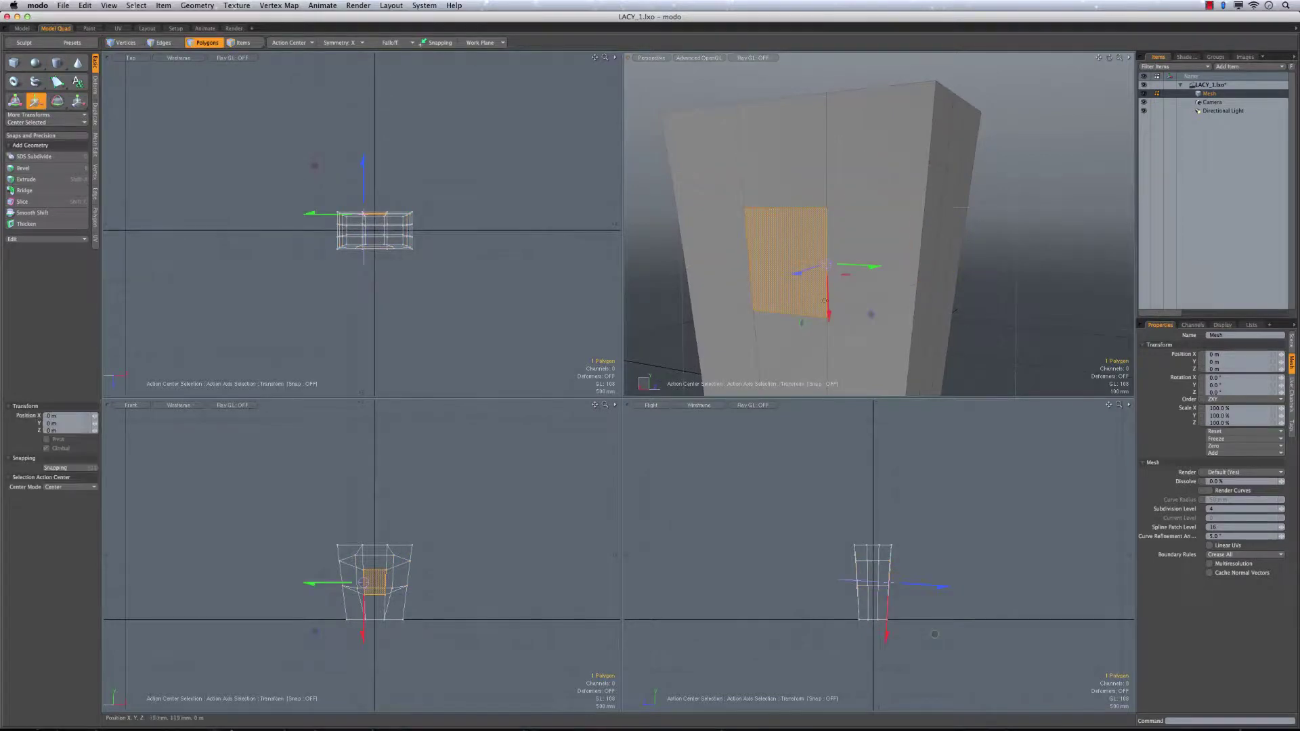
pyautogui.moveTo(828, 298); pyautogui.dragTo(766, 229)
pyautogui.press('q')
pyautogui.click(1048, 209)
pyautogui.keyDown('alt'); pyautogui.moveTo(1047, 210); pyautogui.dragTo(795, 229); pyautogui.keyUp('alt')
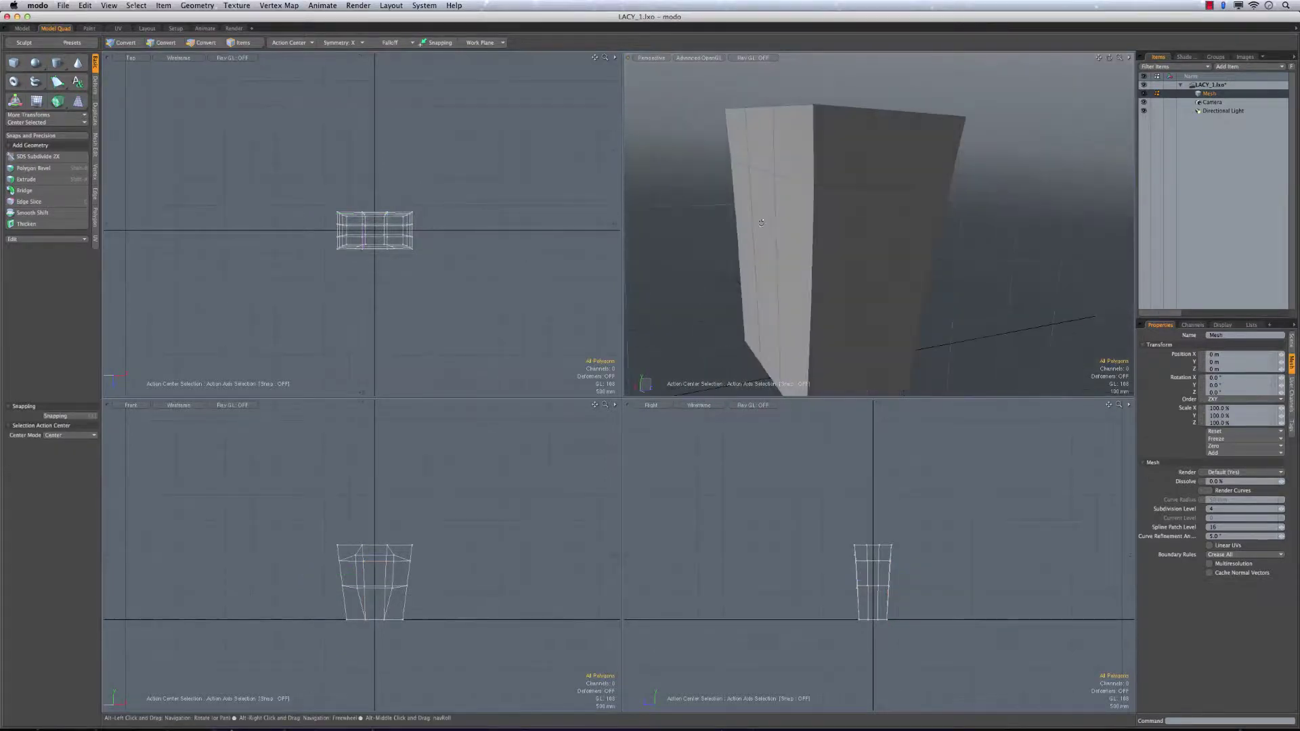
pyautogui.keyDown('alt'); pyautogui.moveTo(980, 245); pyautogui.dragTo(986, 222); pyautogui.keyUp('alt')
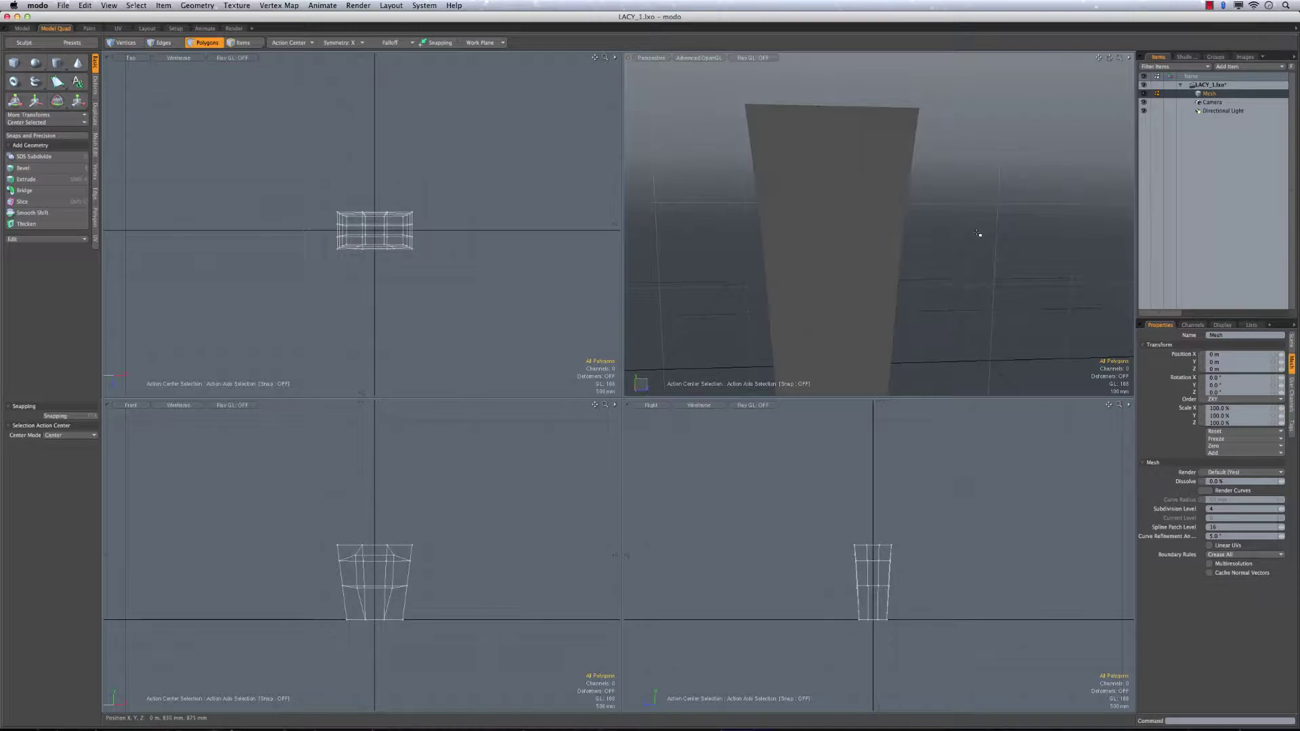
# Undo the moves of the back polygon and of the horizontal side edges
pyautogui.press('super+z')
pyautogui.keyDown('alt'); pyautogui.moveTo(979, 234); pyautogui.dragTo(965, 196); pyautogui.keyUp('alt')
pyautogui.press('Escape')
pyautogui.keyDown('alt'); pyautogui.moveTo(833, 214); pyautogui.dragTo(855, 246); pyautogui.keyUp('alt')
pyautogui.press('super+z')
pyautogui.press('super+z')
pyautogui.press('super+z')
pyautogui.press('super+z')
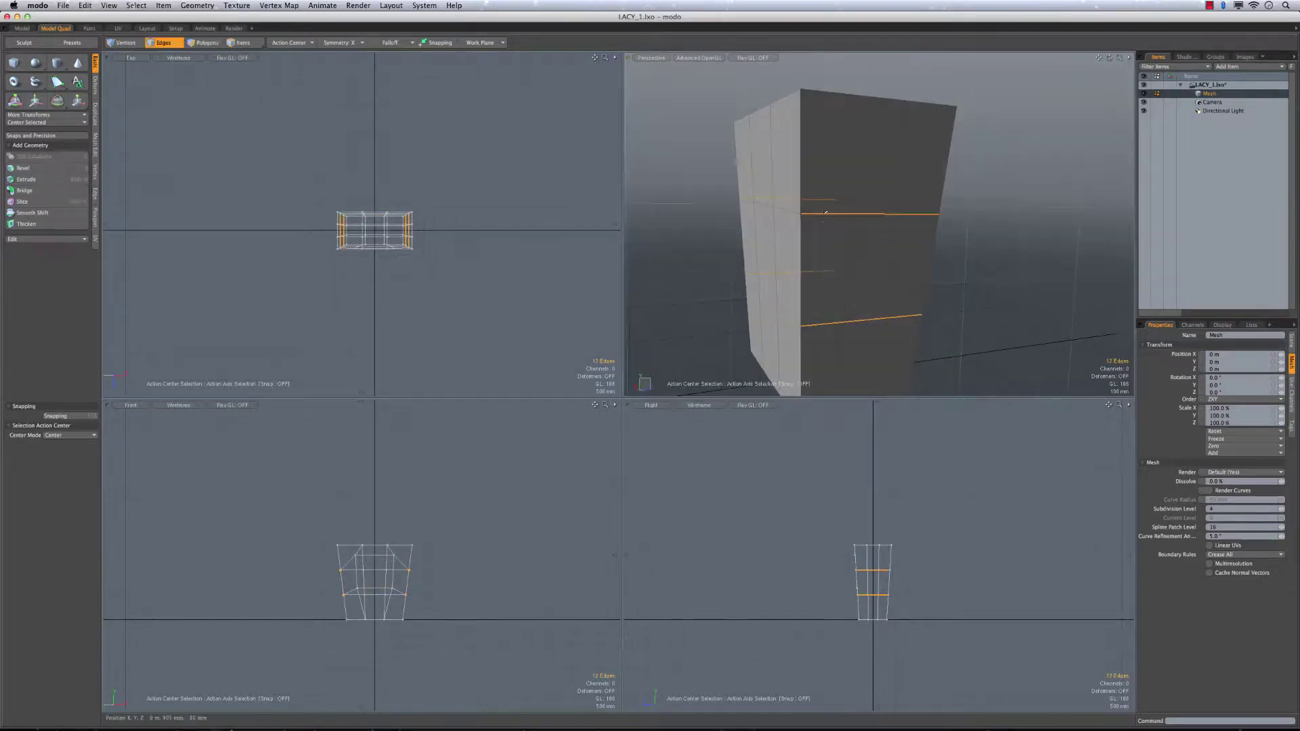
# Try to slide the upper row of horizontal edges around the sides and back with Edge Slide, and undo it
pyautogui.click(928, 214)
pyautogui.keyDown('shift'); pyautogui.click(821, 207); pyautogui.keyUp('shift')
pyautogui.rightClick(819, 213)
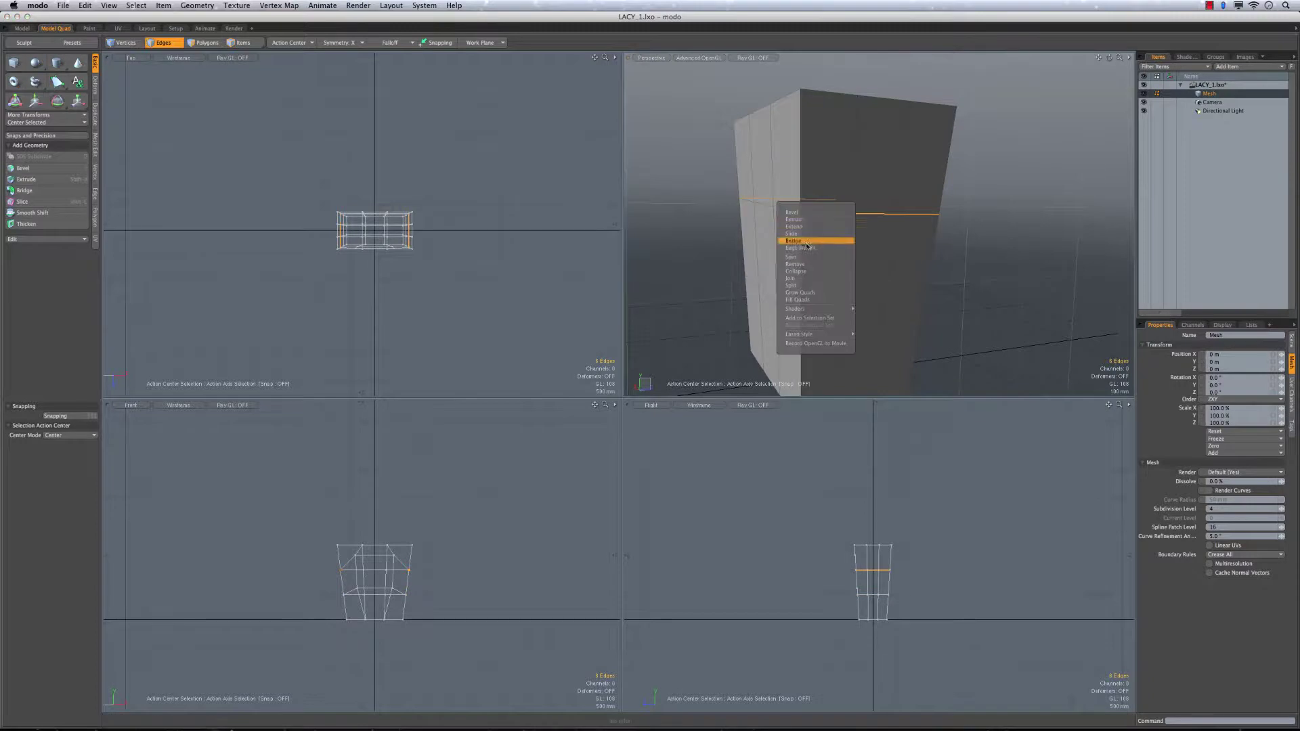
pyautogui.click(805, 234)
pyautogui.moveTo(805, 236); pyautogui.dragTo(806, 376)
pyautogui.press('super+z')
pyautogui.press('space')
# Slide the upper row of horizontal edges on the sides and back upward with the Slide tool
pyautogui.keyDown('shift'); pyautogui.click(772, 203); pyautogui.keyUp('shift')
pyautogui.keyDown('shift'); pyautogui.click(808, 216); pyautogui.keyUp('shift')
pyautogui.keyDown('alt'); pyautogui.moveTo(915, 229); pyautogui.dragTo(847, 268); pyautogui.keyUp('alt')
pyautogui.rightClick(879, 223)
pyautogui.click(873, 243)
pyautogui.press('space')
# Slide the lower row of horizontal edges on the sides and back upward, and drop the selection
pyautogui.doubleClick(900, 301)
pyautogui.press('2')
pyautogui.keyDown('alt'); pyautogui.moveTo(908, 304); pyautogui.dragTo(934, 304); pyautogui.keyUp('alt')
pyautogui.rightClick(911, 309)
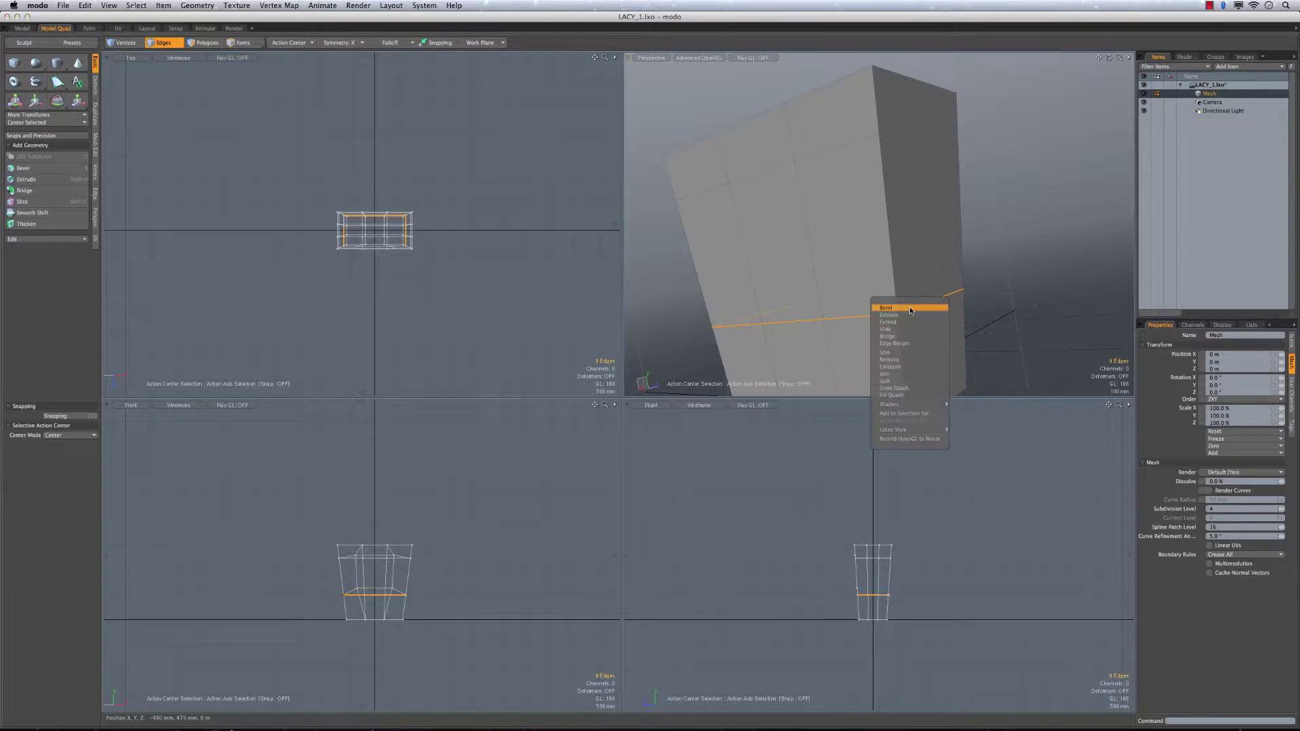
pyautogui.click(914, 328)
pyautogui.keyDown('alt'); pyautogui.moveTo(926, 242); pyautogui.dragTo(716, 187); pyautogui.keyUp('alt')
pyautogui.press('space')
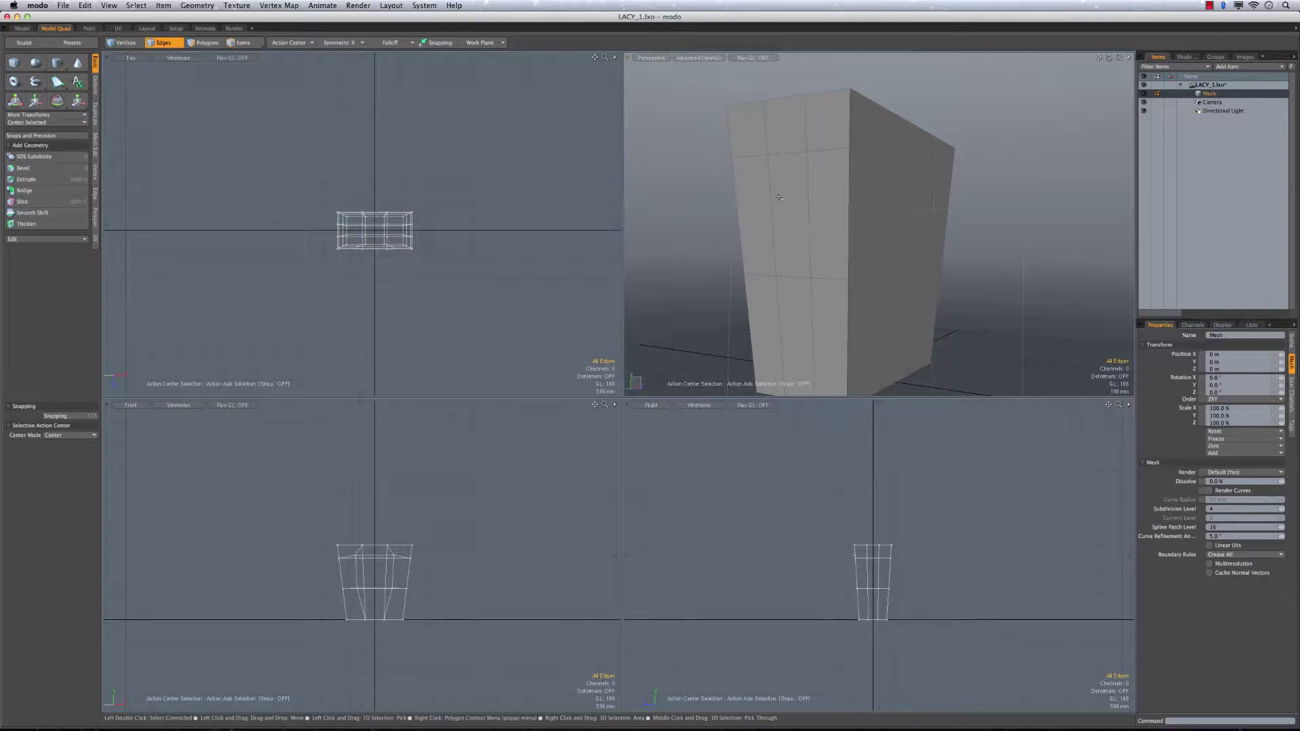
# Scale the center polygons of both narrow sides to about 157% in width and reduce their height
pyautogui.keyDown('alt'); pyautogui.moveTo(779, 198); pyautogui.dragTo(897, 254); pyautogui.keyUp('alt')
pyautogui.press('3')
pyautogui.click(805, 216)
pyautogui.press('r')
pyautogui.keyDown('alt'); pyautogui.moveTo(878, 265); pyautogui.dragTo(847, 221); pyautogui.keyUp('alt')
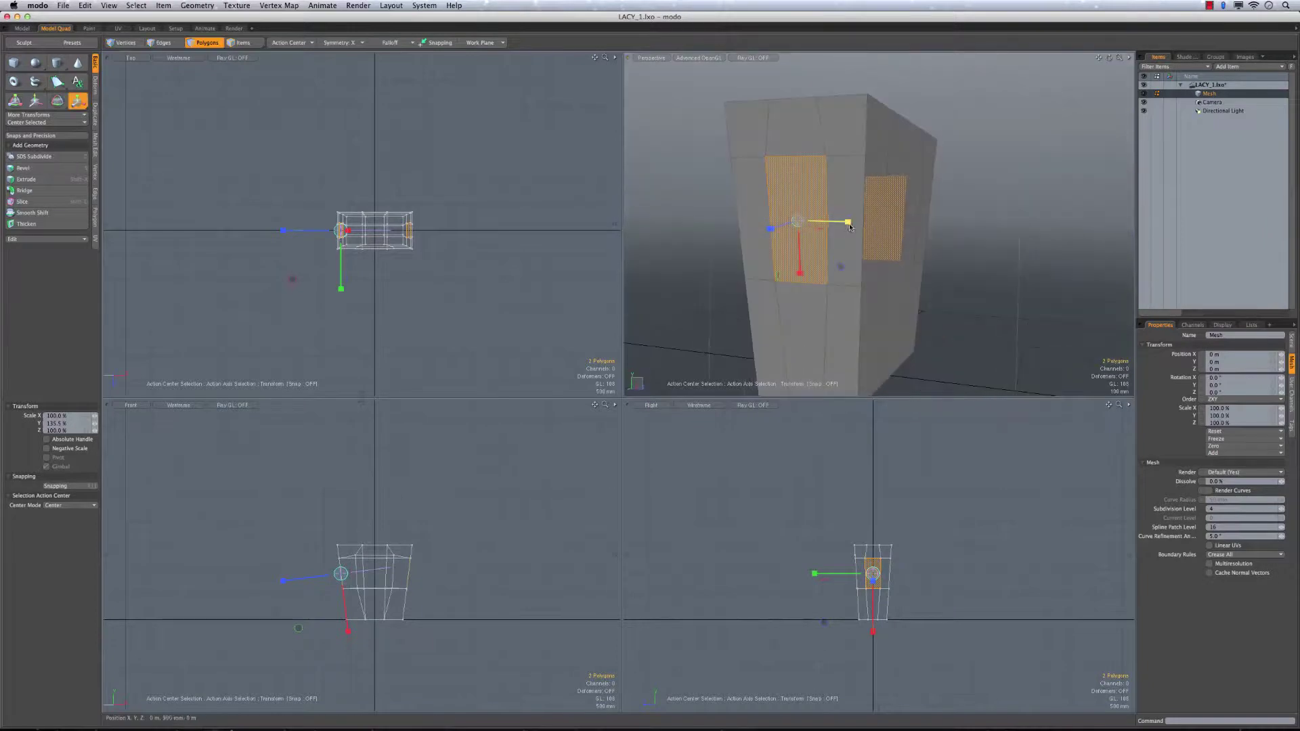
pyautogui.keyDown('alt'); pyautogui.moveTo(859, 222); pyautogui.dragTo(825, 212); pyautogui.keyUp('alt')
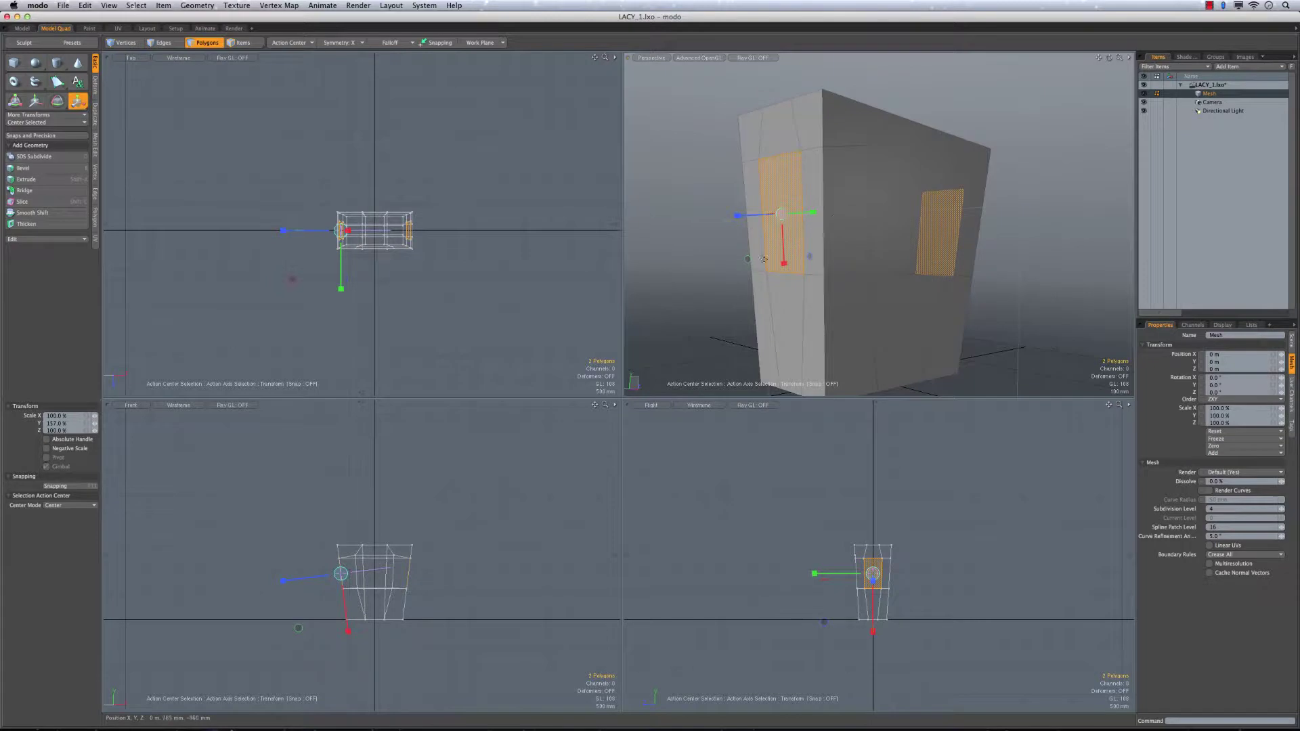
pyautogui.moveTo(786, 266); pyautogui.dragTo(784, 256)
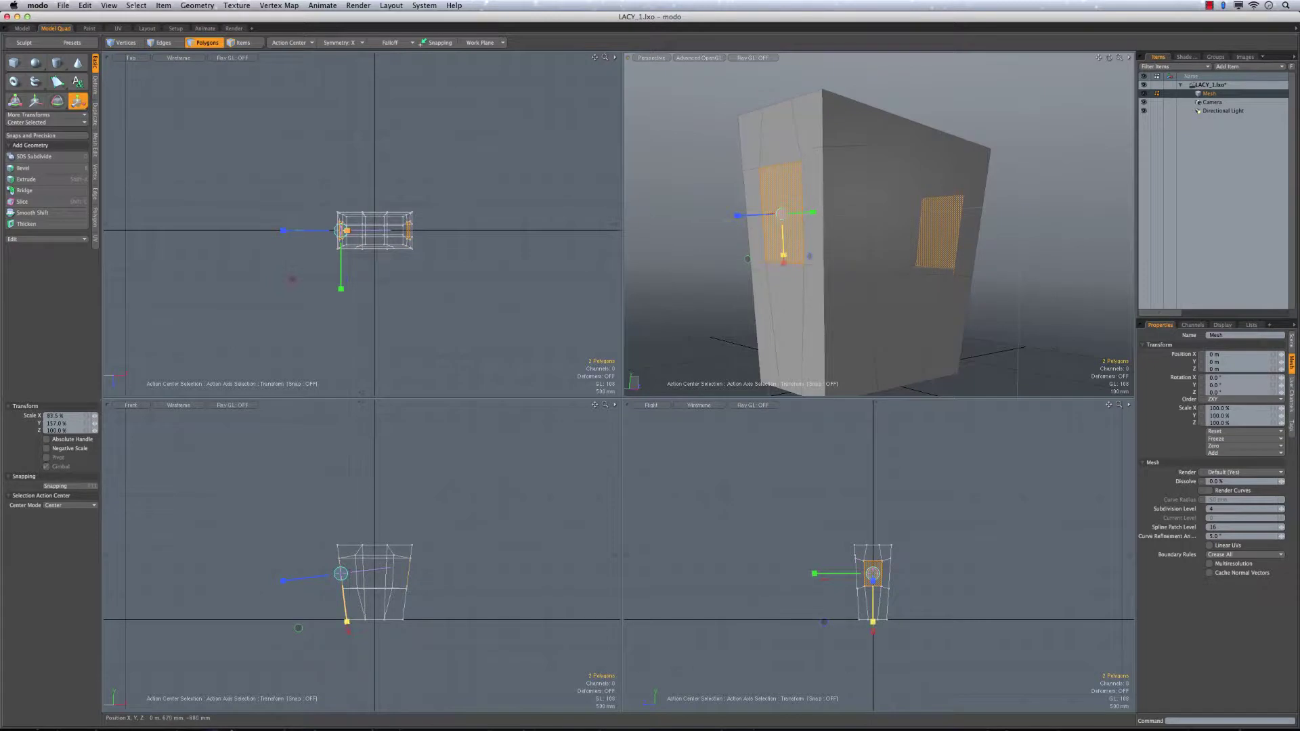
# Move the side center polygons upward about 25 mm and deselect them
pyautogui.press('w')
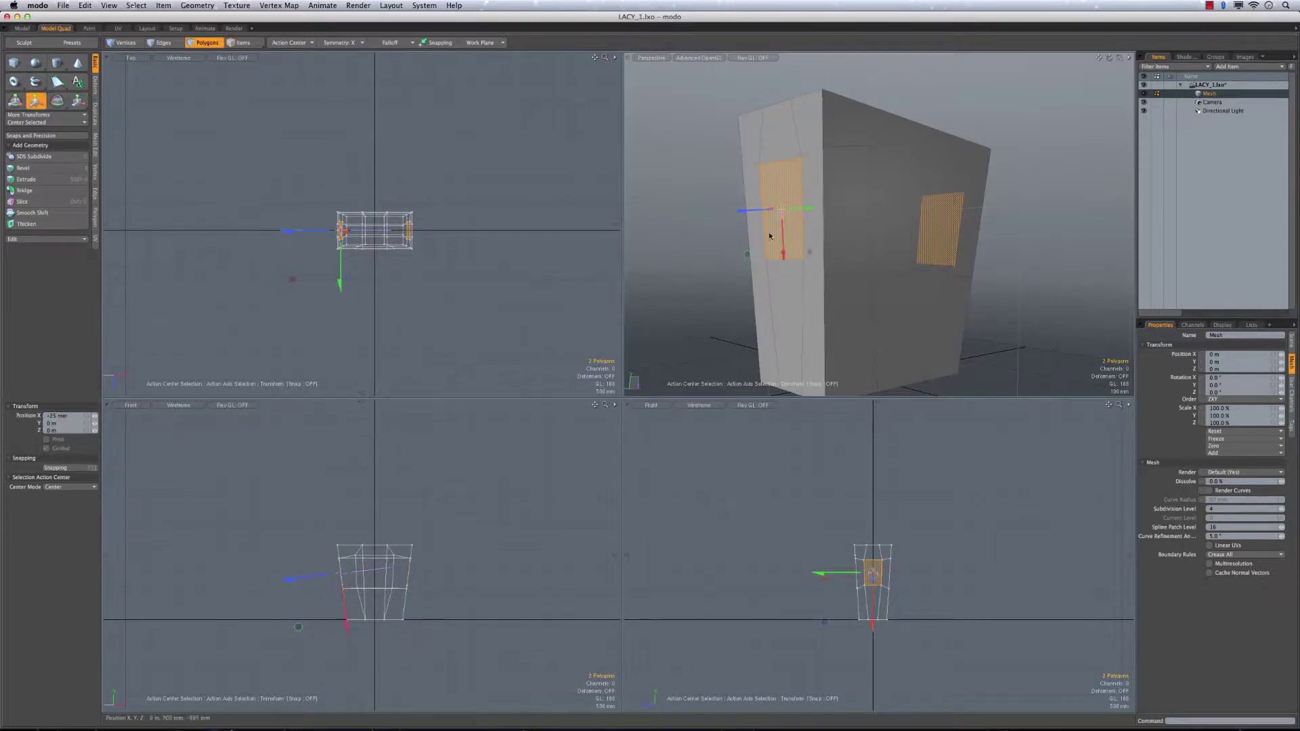
pyautogui.press('q')
pyautogui.press('Escape')
# Turn subdivision smoothing back on and inspect the reshaped box from its front, sides and back
pyautogui.moveTo(900, 245)
pyautogui.keyDown('alt'); pyautogui.mouseDown()
pyautogui.moveTo(865, 244)
pyautogui.moveTo(904, 246)
pyautogui.moveTo(919, 276)
pyautogui.moveTo(894, 267)
pyautogui.moveTo(914, 263)
pyautogui.mouseUp(); pyautogui.keyUp('alt')
pyautogui.press('Tab')
pyautogui.keyDown('alt'); pyautogui.moveTo(944, 85); pyautogui.dragTo(928, 221); pyautogui.keyUp('alt')
pyautogui.keyDown('alt'); pyautogui.moveTo(780, 201); pyautogui.dragTo(772, 199); pyautogui.keyUp('alt')
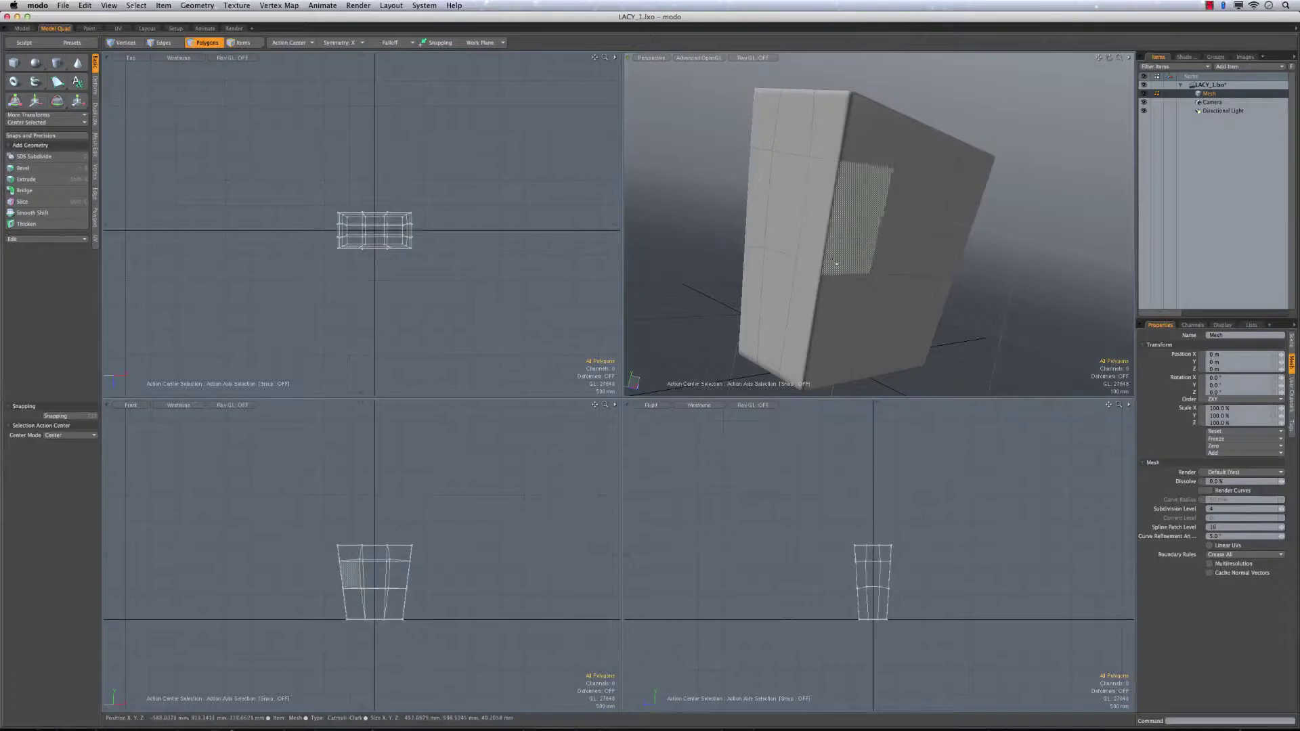
pyautogui.keyDown('alt'); pyautogui.moveTo(947, 227); pyautogui.dragTo(709, 229); pyautogui.keyUp('alt')
pyautogui.keyDown('alt'); pyautogui.moveTo(968, 203); pyautogui.dragTo(851, 158); pyautogui.keyUp('alt')
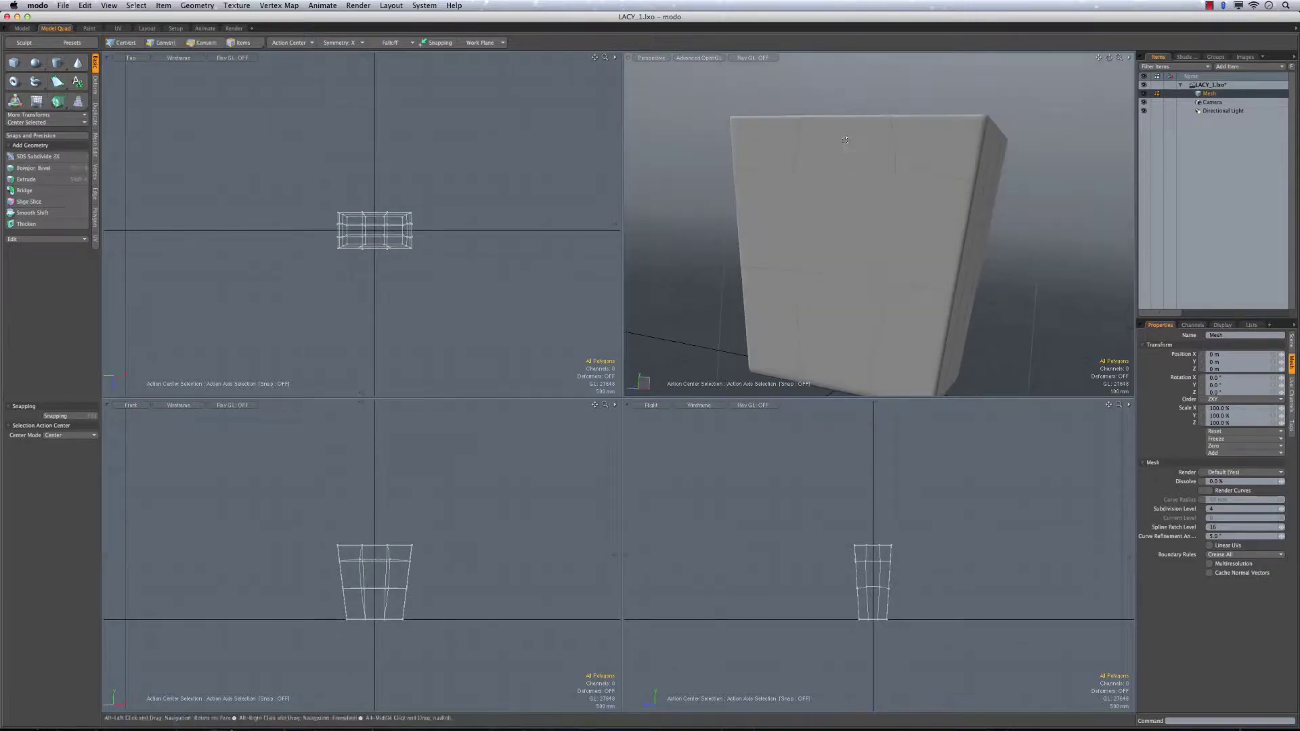
pyautogui.keyDown('alt'); pyautogui.moveTo(834, 204); pyautogui.dragTo(855, 208); pyautogui.keyUp('alt')
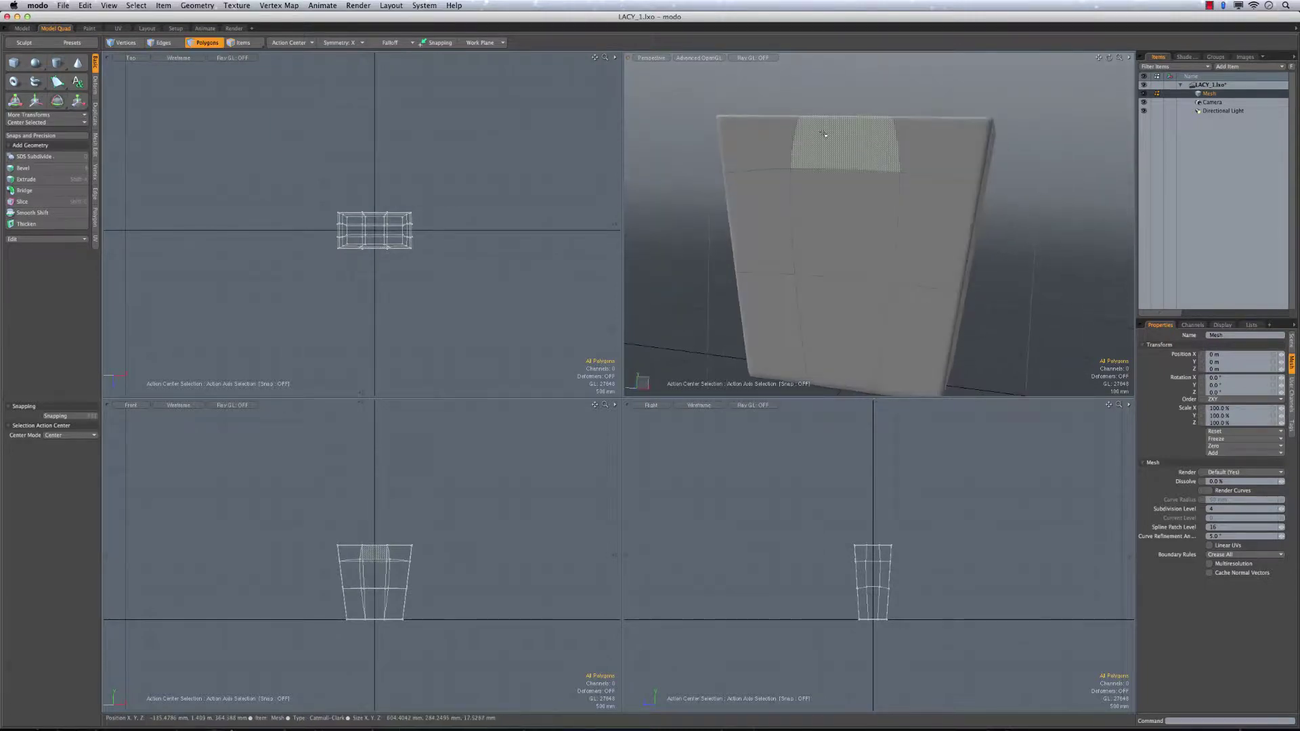
pyautogui.keyDown('alt'); pyautogui.moveTo(836, 222); pyautogui.dragTo(865, 207); pyautogui.keyUp('alt')
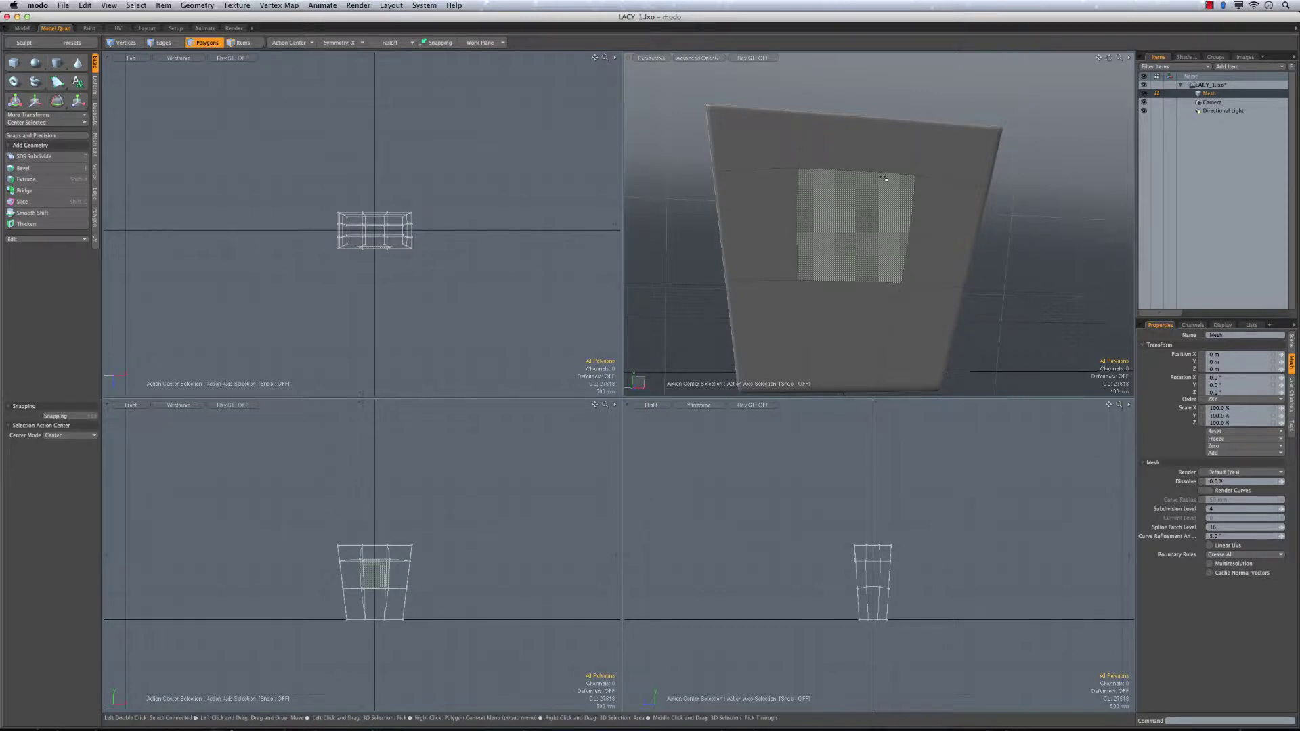
pyautogui.keyDown('alt'); pyautogui.moveTo(885, 179); pyautogui.dragTo(856, 261); pyautogui.keyUp('alt')
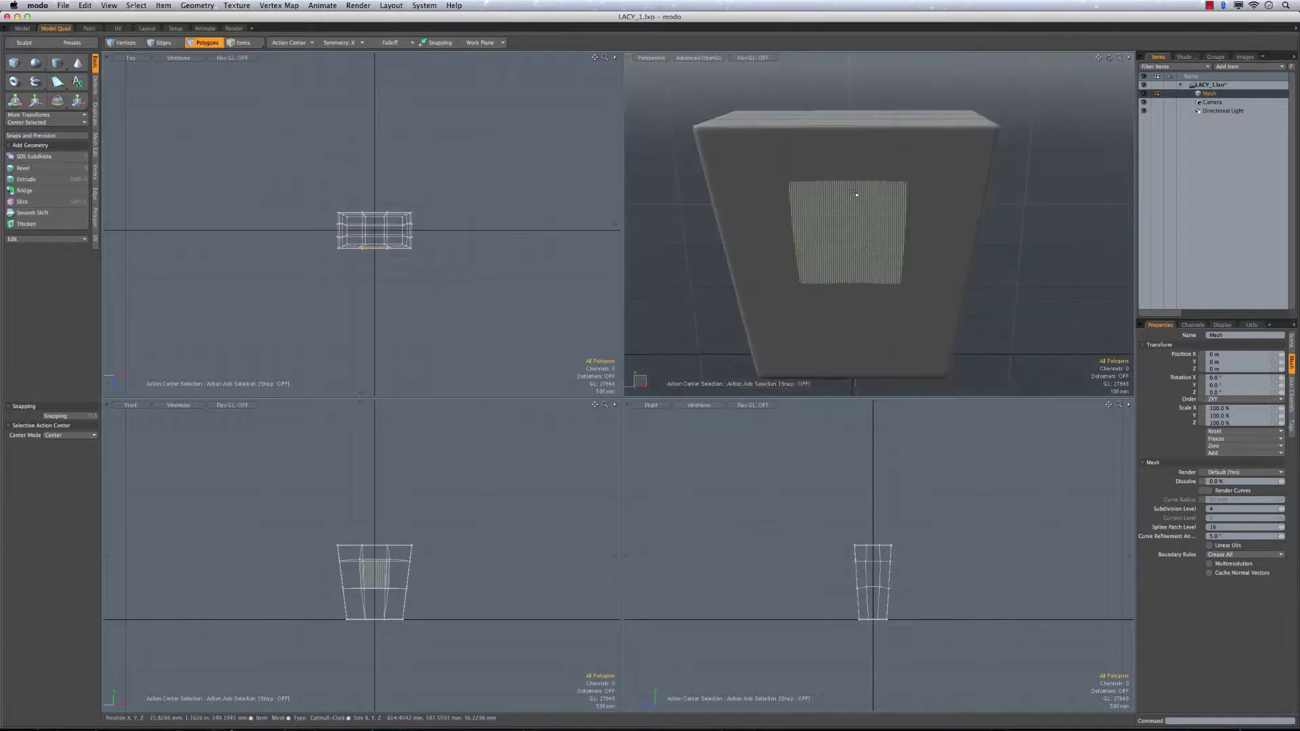
# Cut a vertical Loop Slice at 50% through the center column of polygons on the front face
pyautogui.click(859, 170)
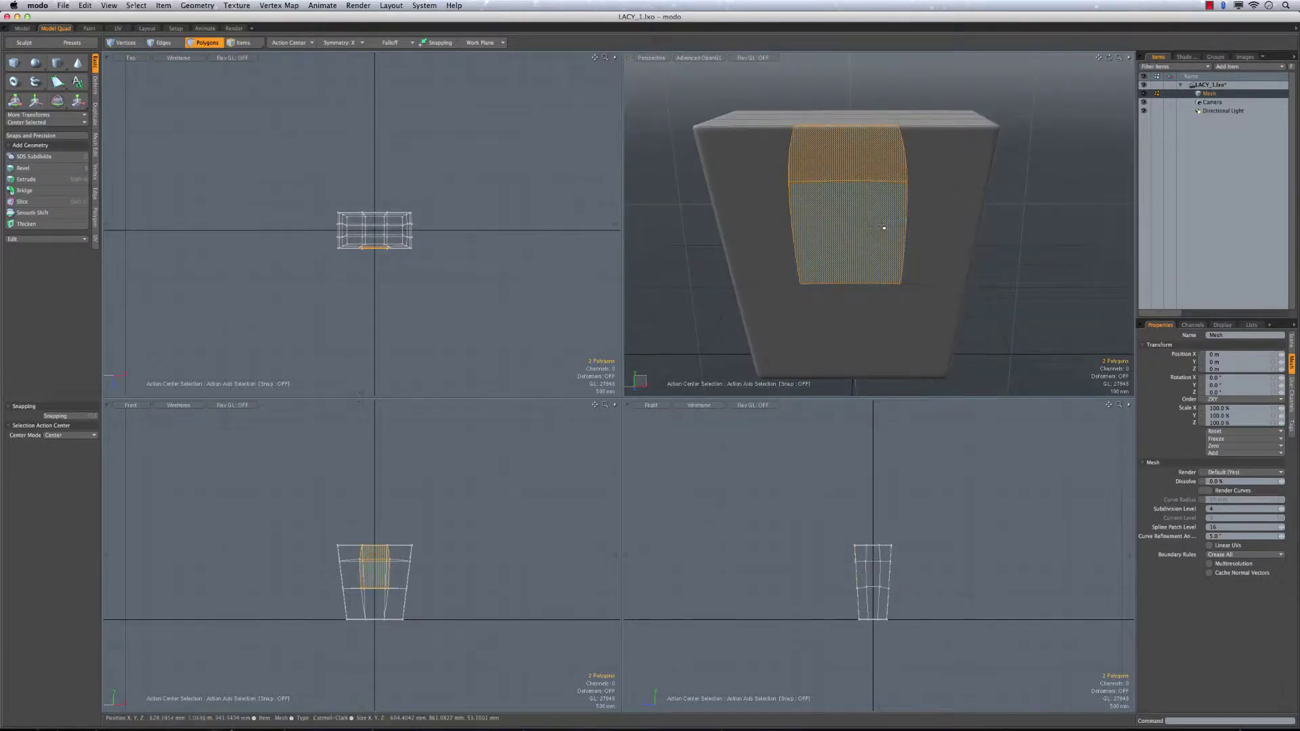
pyautogui.hotkey('alt', 'c')
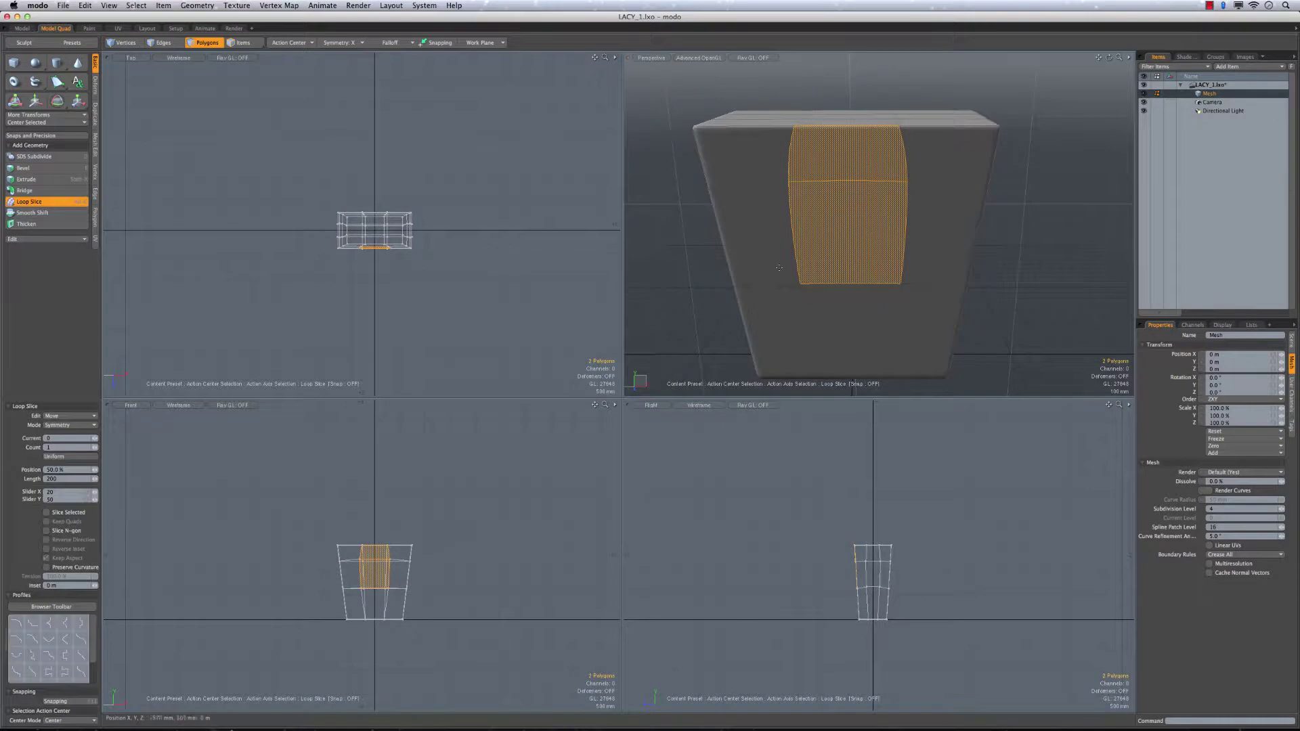
pyautogui.click(882, 246)
pyautogui.press('space')
# Cut a horizontal Loop Slice at 50% through the middle band of polygons around the box, and deselect
pyautogui.moveTo(926, 236); pyautogui.dragTo(915, 237)
pyautogui.hotkey('alt', 'c')
pyautogui.click(915, 236)
pyautogui.press('space')
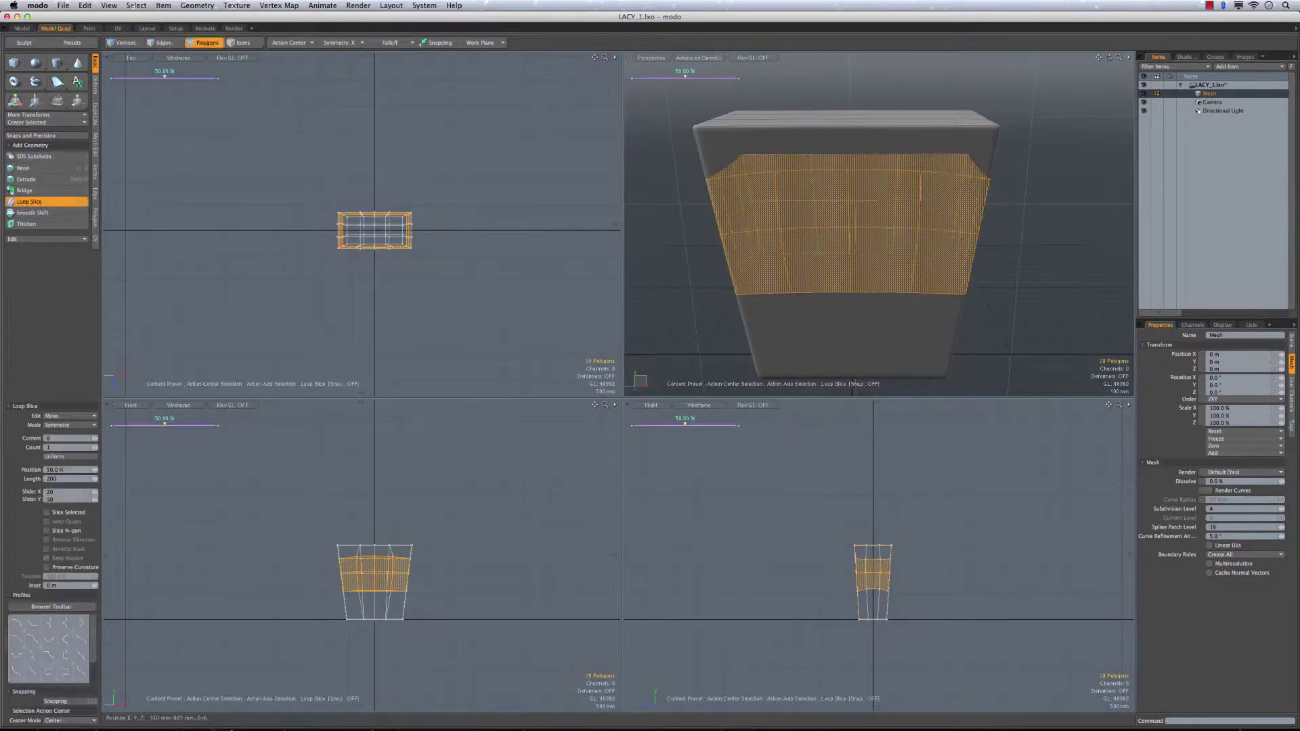
pyautogui.keyDown('alt'); pyautogui.moveTo(677, 242); pyautogui.dragTo(662, 203); pyautogui.keyUp('alt')
pyautogui.click(662, 203)
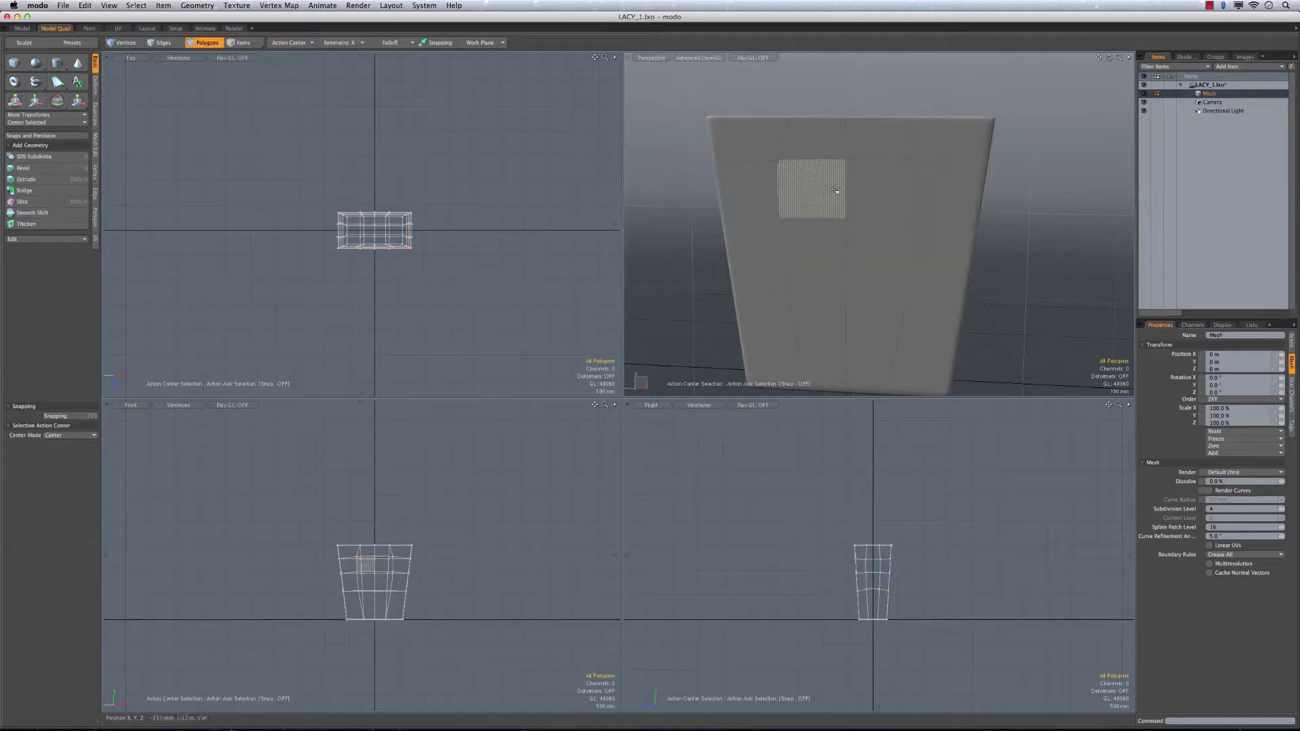
# Select the four center polygons of the front face, convert their boundary to an edge selection, and return to the polygon selection
pyautogui.moveTo(836, 192); pyautogui.dragTo(842, 214)
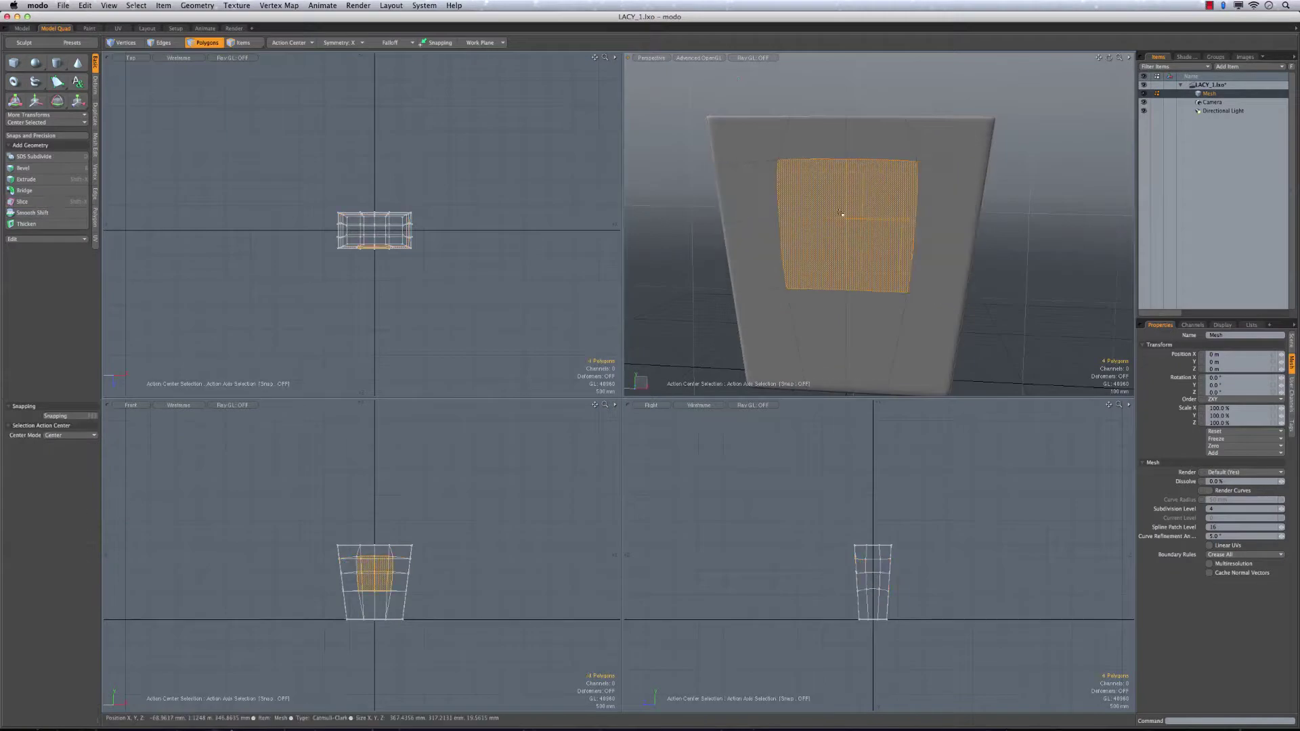
pyautogui.keyDown('shift'); pyautogui.click(164, 43); pyautogui.keyUp('shift')
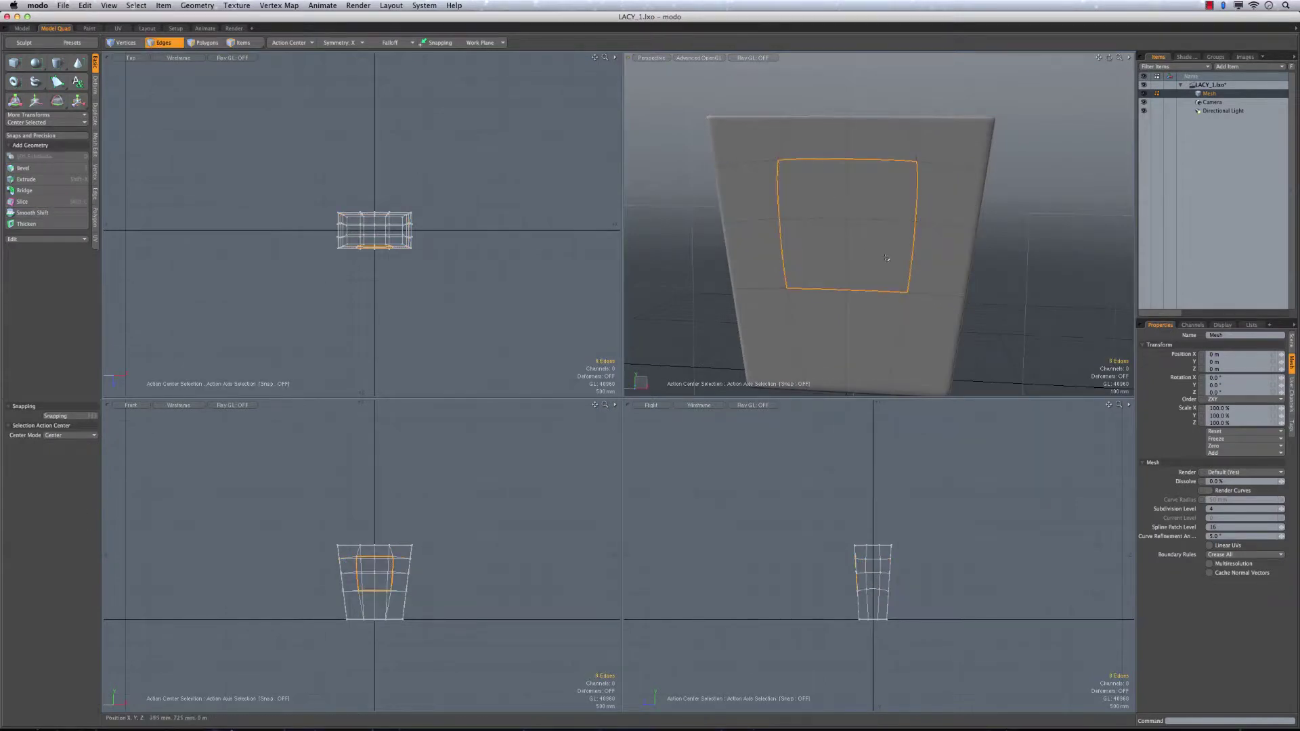
pyautogui.keyDown('alt'); pyautogui.moveTo(708, 198); pyautogui.dragTo(731, 200); pyautogui.keyUp('alt')
pyautogui.press('3')
pyautogui.keyDown('alt'); pyautogui.moveTo(878, 248); pyautogui.dragTo(836, 220); pyautogui.keyUp('alt')
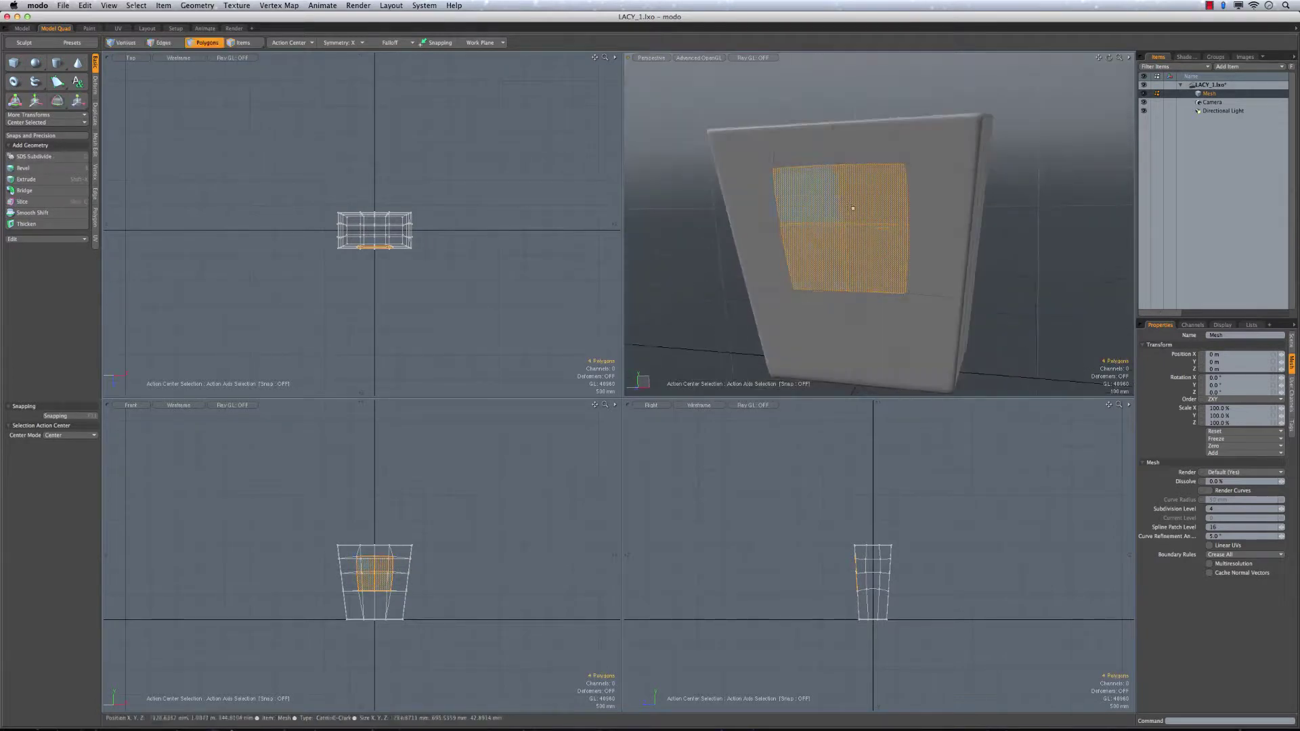
# Cut a vertical Loop Slice at 50% through the center column of polygons on the box's narrow sides, and deselect everything
pyautogui.click(168, 44)
pyautogui.moveTo(827, 223)
pyautogui.keyDown('alt'); pyautogui.mouseDown()
pyautogui.moveTo(880, 230)
pyautogui.moveTo(833, 174)
pyautogui.moveTo(924, 254)
pyautogui.moveTo(771, 246)
pyautogui.moveTo(785, 236)
pyautogui.moveTo(749, 229)
pyautogui.moveTo(815, 159)
pyautogui.moveTo(796, 251)
pyautogui.mouseUp(); pyautogui.keyUp('alt')
pyautogui.press('3')
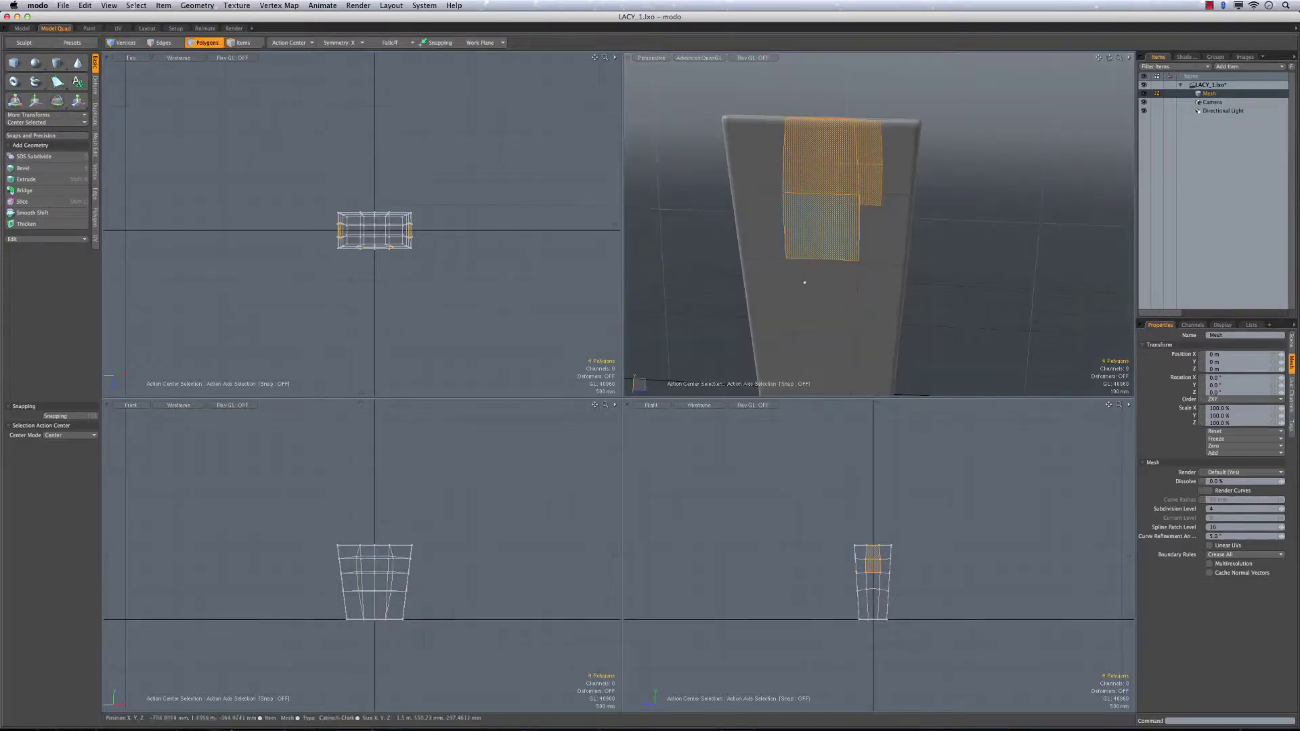
pyautogui.hotkey('alt', 'c')
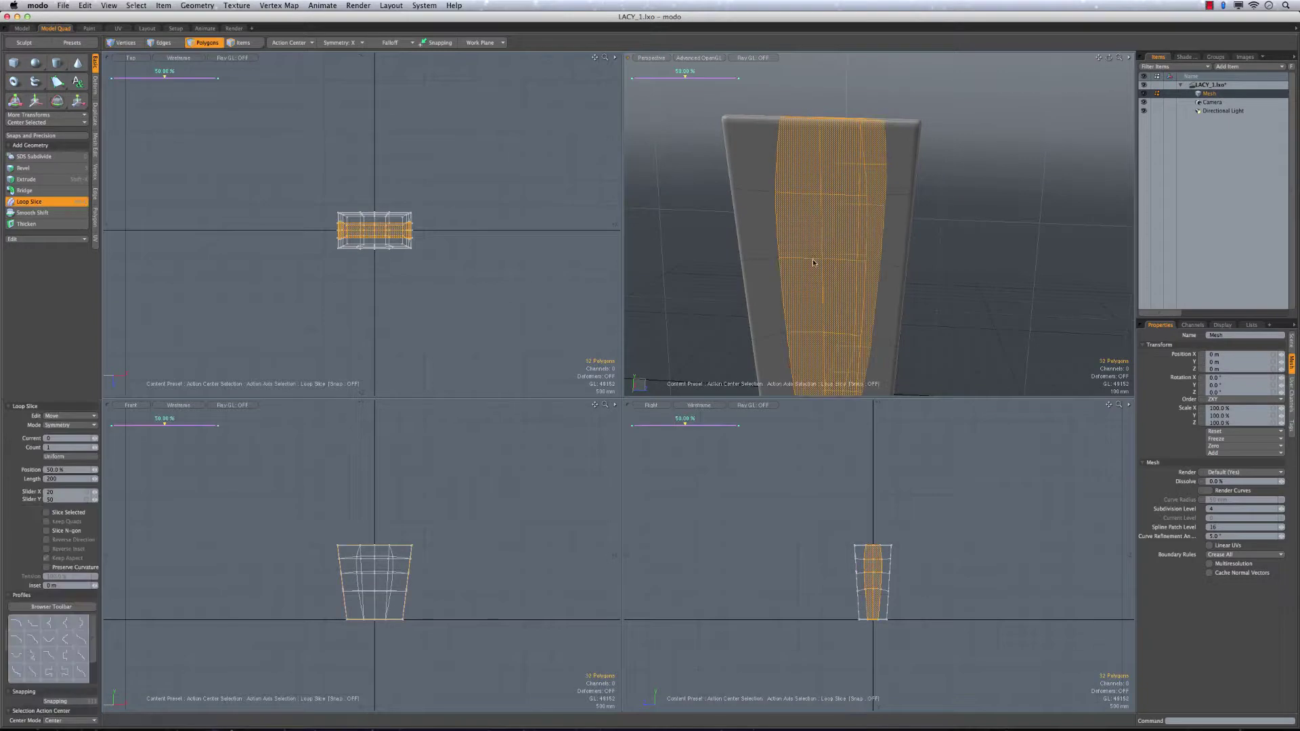
pyautogui.keyDown('alt'); pyautogui.moveTo(814, 257); pyautogui.dragTo(745, 264); pyautogui.keyUp('alt')
pyautogui.press('q')
pyautogui.click(648, 218)
pyautogui.keyDown('alt'); pyautogui.moveTo(866, 245); pyautogui.dragTo(878, 208); pyautogui.keyUp('alt')
pyautogui.click(837, 233)
pyautogui.press('Escape')
pyautogui.click(875, 202)
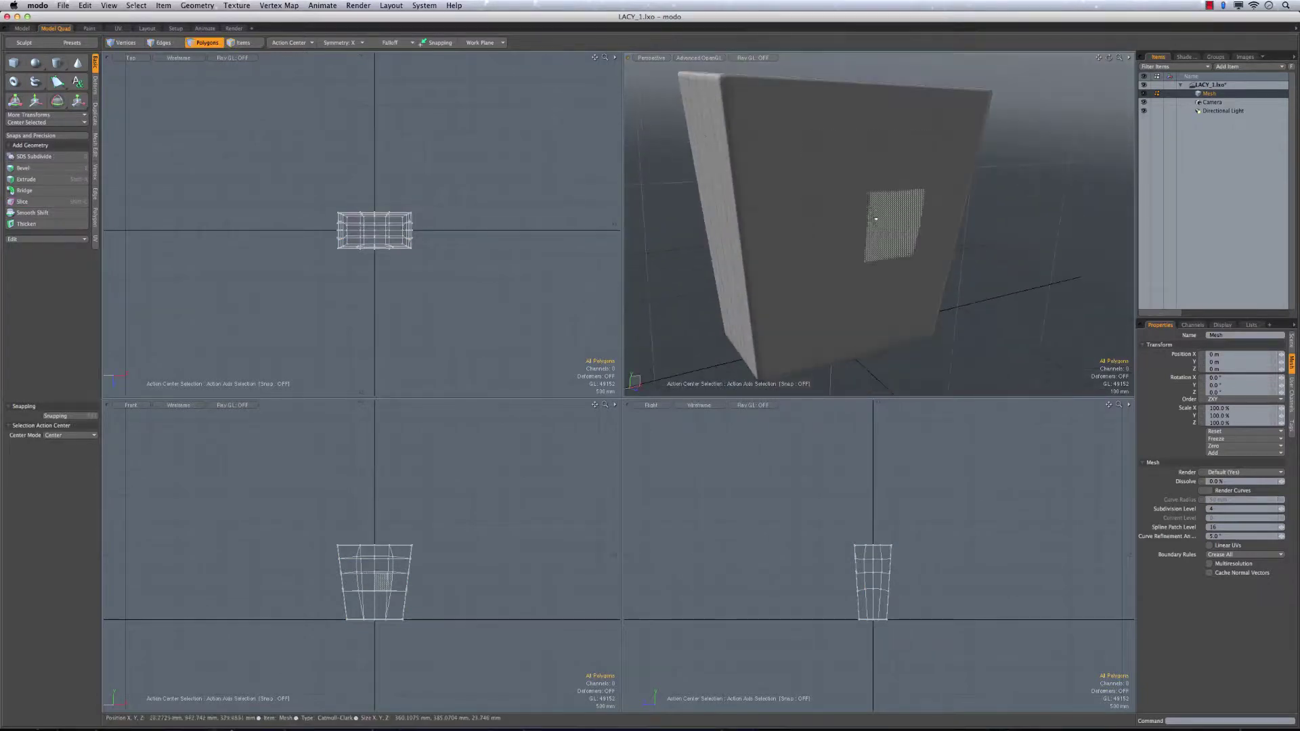
# Switch to the Layout workspace and show the LACY folder of mesh presets
pyautogui.click(152, 28)
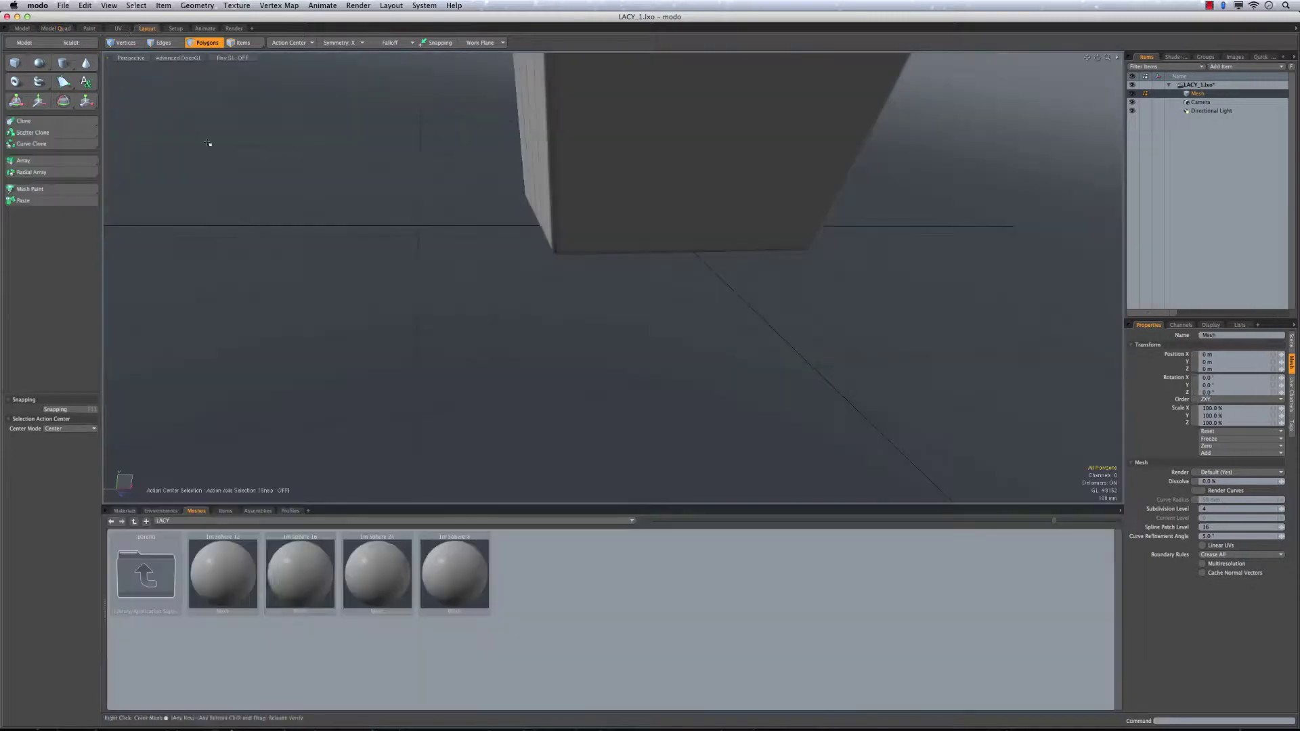
pyautogui.click(271, 523)
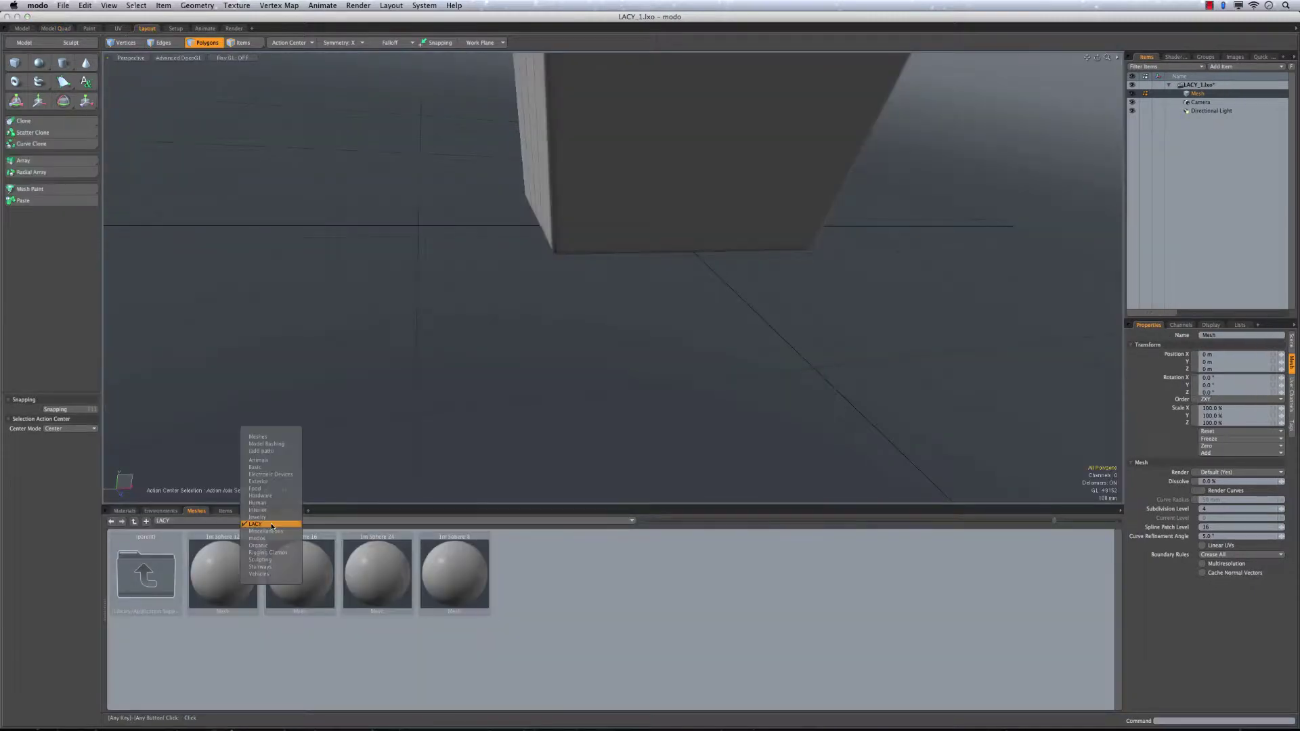
pyautogui.click(271, 524)
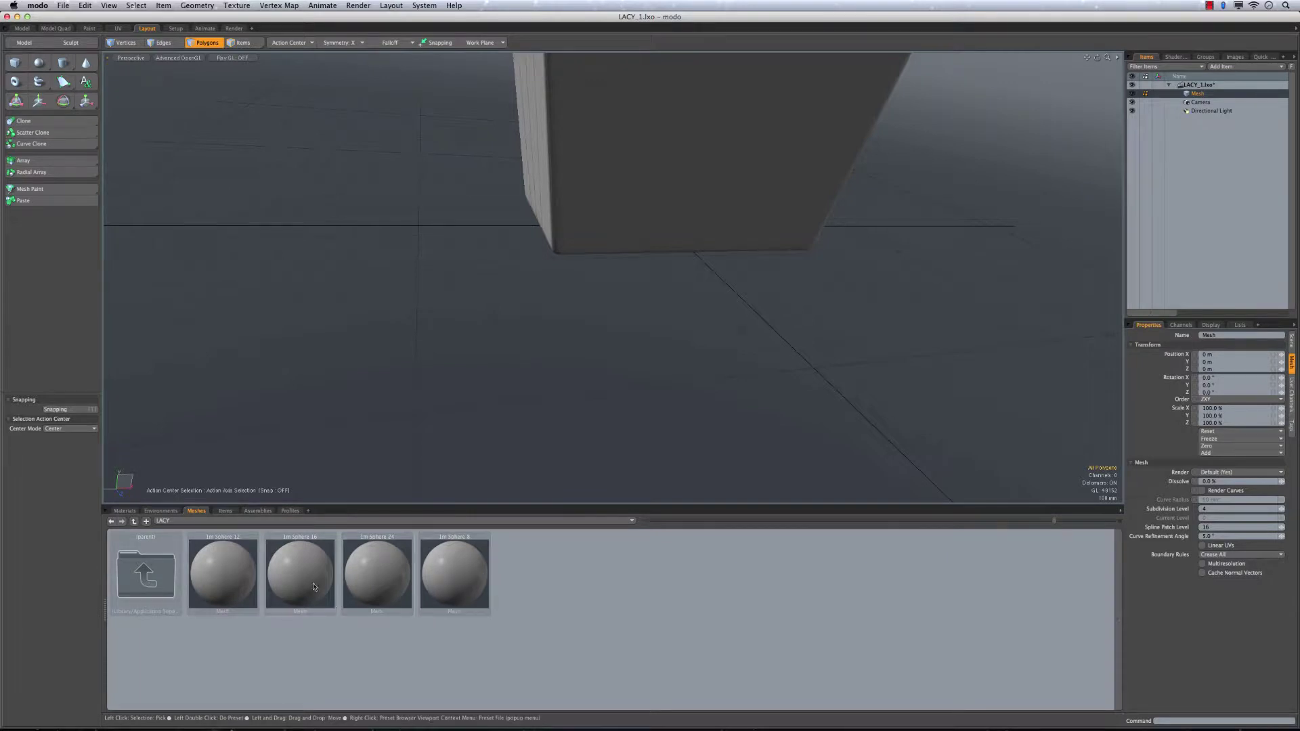
# Examine the sphere presets at a larger thumbnail size, including the icon replacement option for 1m Sphere 8, and restore the thumbnail size
pyautogui.moveTo(1054, 522); pyautogui.dragTo(1093, 534)
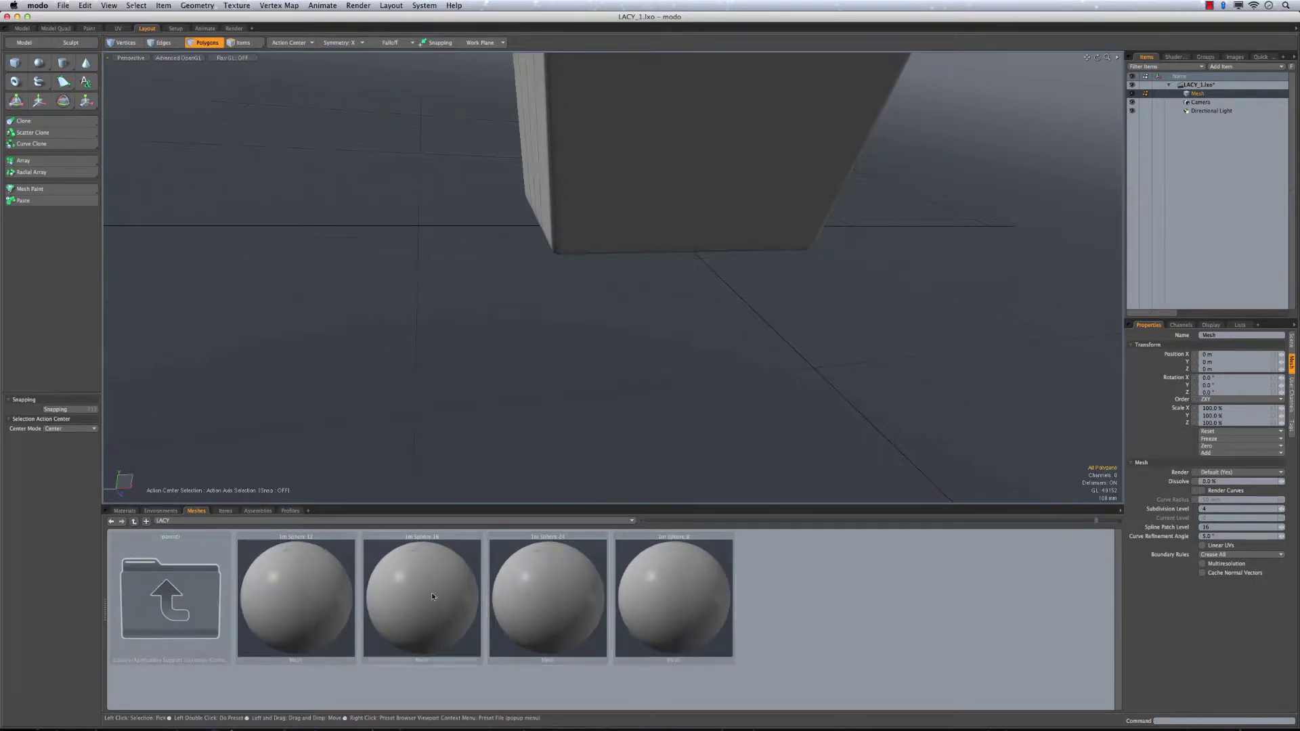
pyautogui.rightClick(680, 587)
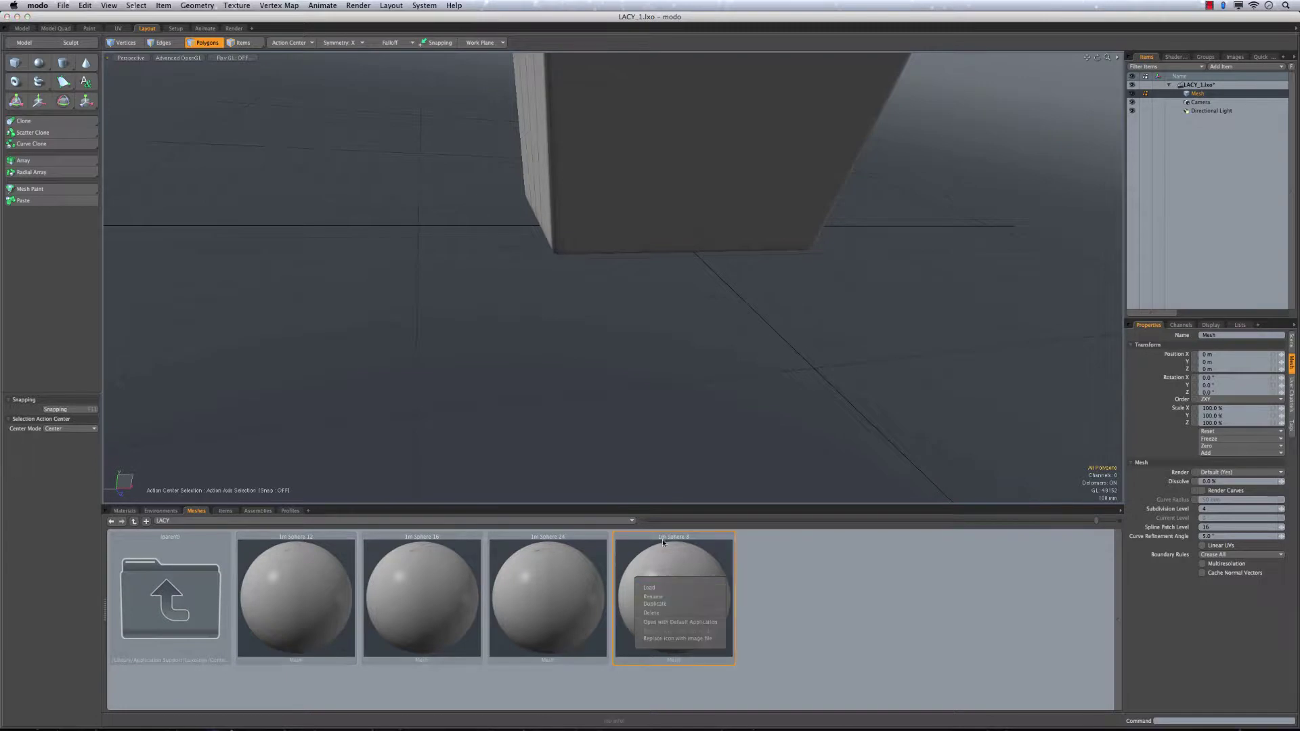
pyautogui.click(639, 555)
pyautogui.rightClick(674, 574)
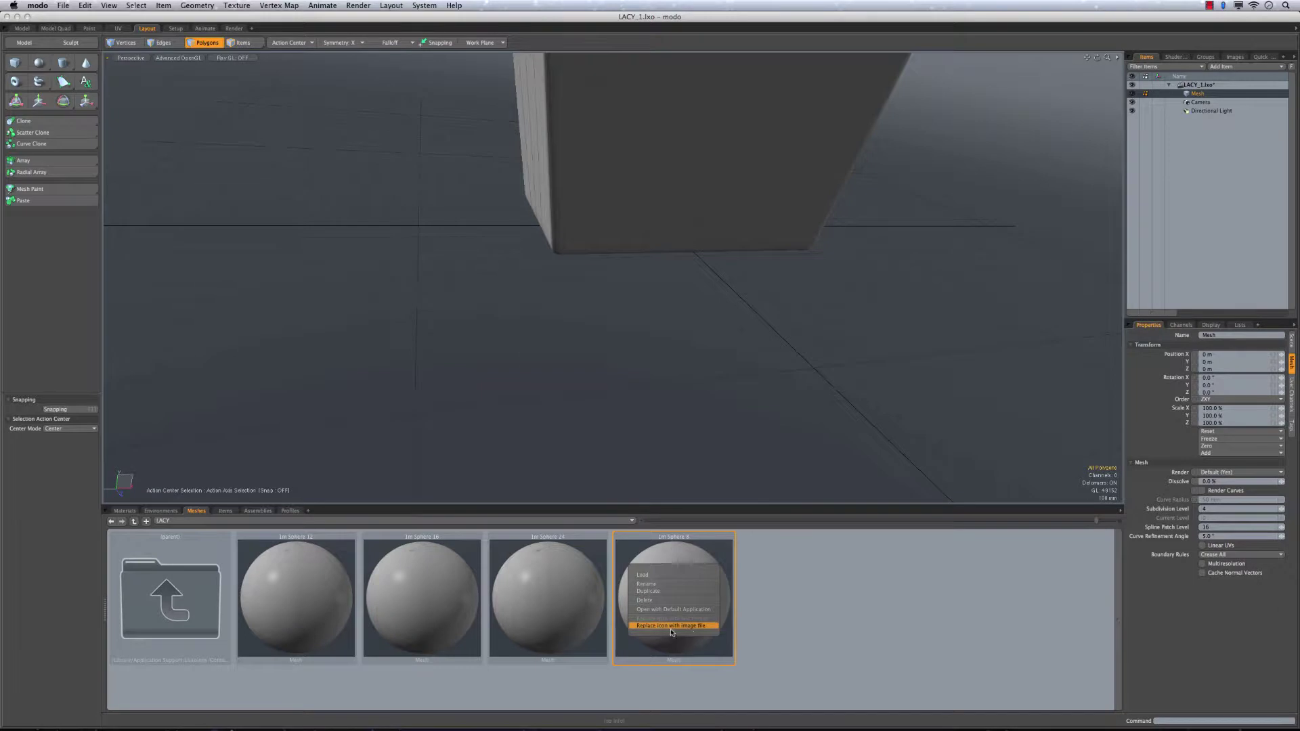
pyautogui.click(690, 627)
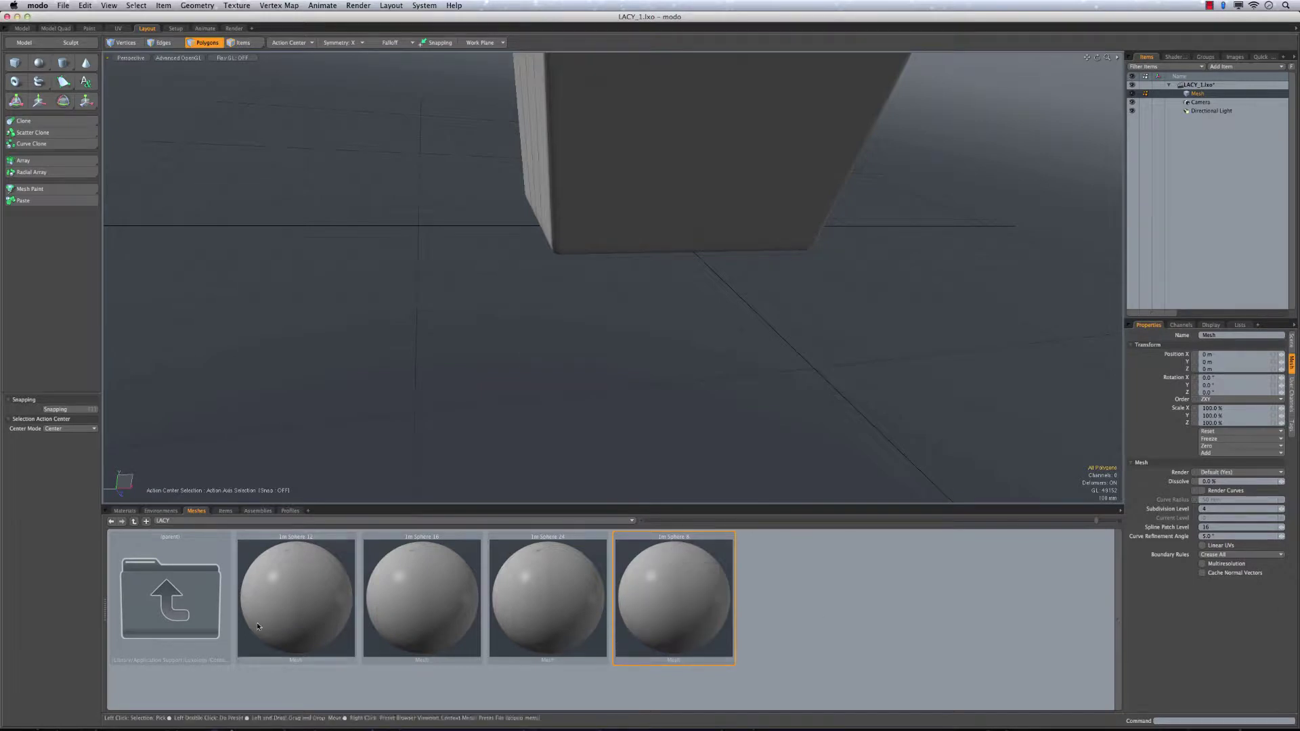
pyautogui.moveTo(1093, 522); pyautogui.dragTo(1054, 522)
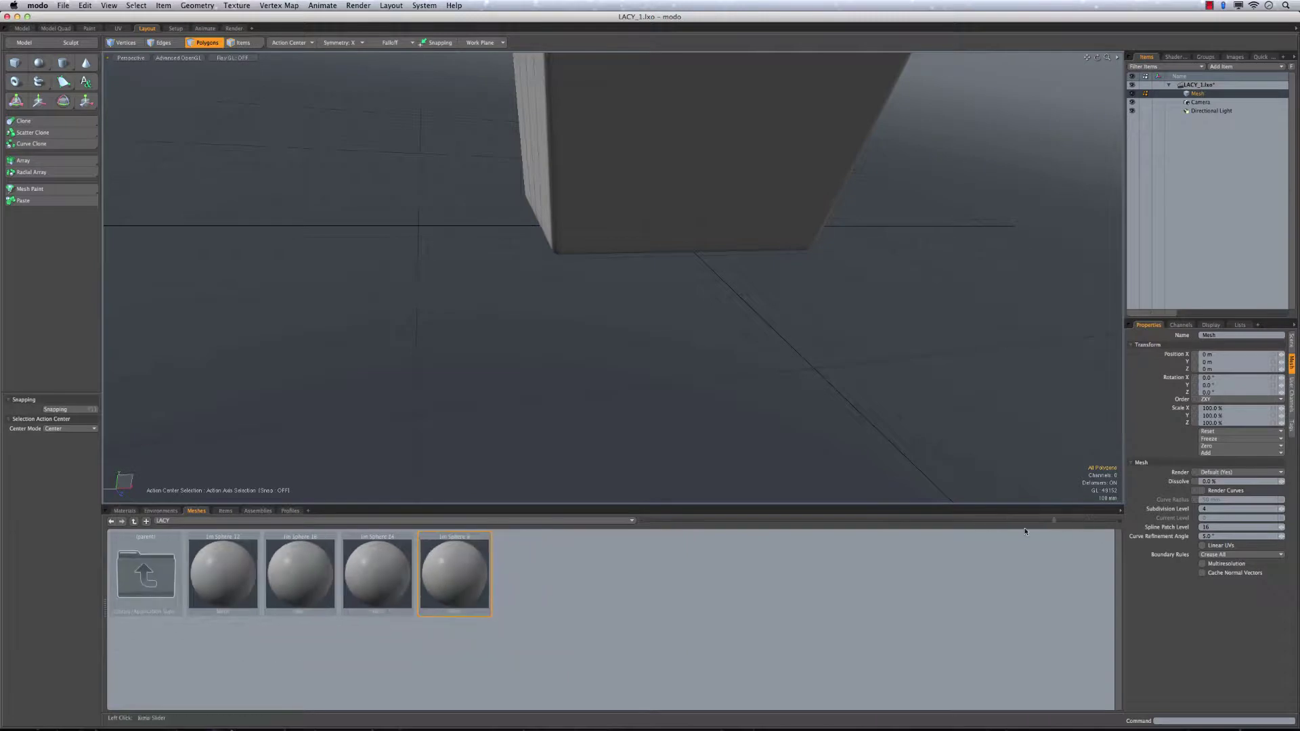
# Add the 1m Sphere 8 mesh preset to the scene and check it against the box
pyautogui.doubleClick(456, 581)
pyautogui.scroll(-5, 779, 252)
pyautogui.keyDown('alt'); pyautogui.moveTo(778, 257); pyautogui.dragTo(633, 311); pyautogui.keyUp('alt')
pyautogui.scroll(5, 721, 281)
pyautogui.keyDown('alt'); pyautogui.moveTo(722, 281); pyautogui.dragTo(722, 347); pyautogui.keyUp('alt')
pyautogui.keyDown('alt'); pyautogui.moveTo(722, 347); pyautogui.dragTo(757, 286); pyautogui.keyUp('alt')
pyautogui.press('3')
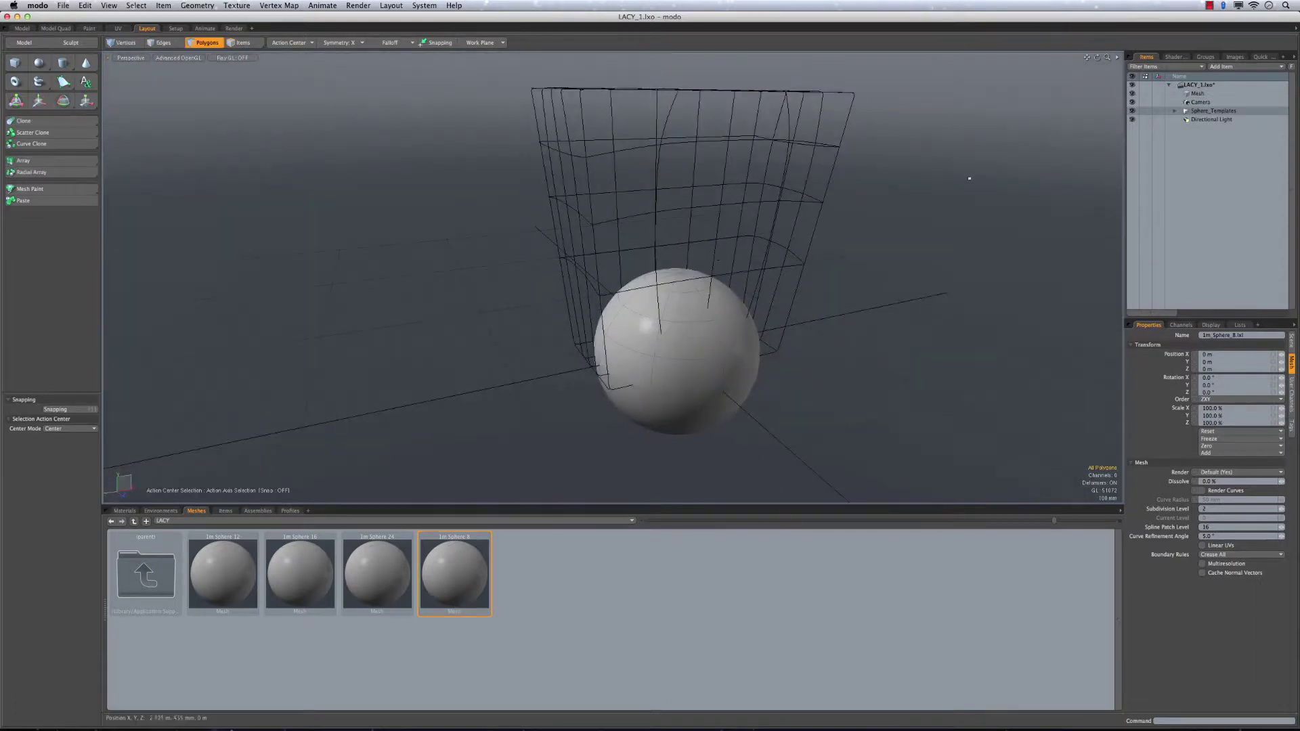
# Unparent the sphere mesh from the Sphere_Templates item and delete that empty parent
pyautogui.click(1175, 113)
pyautogui.moveTo(1212, 119); pyautogui.dragTo(1220, 110)
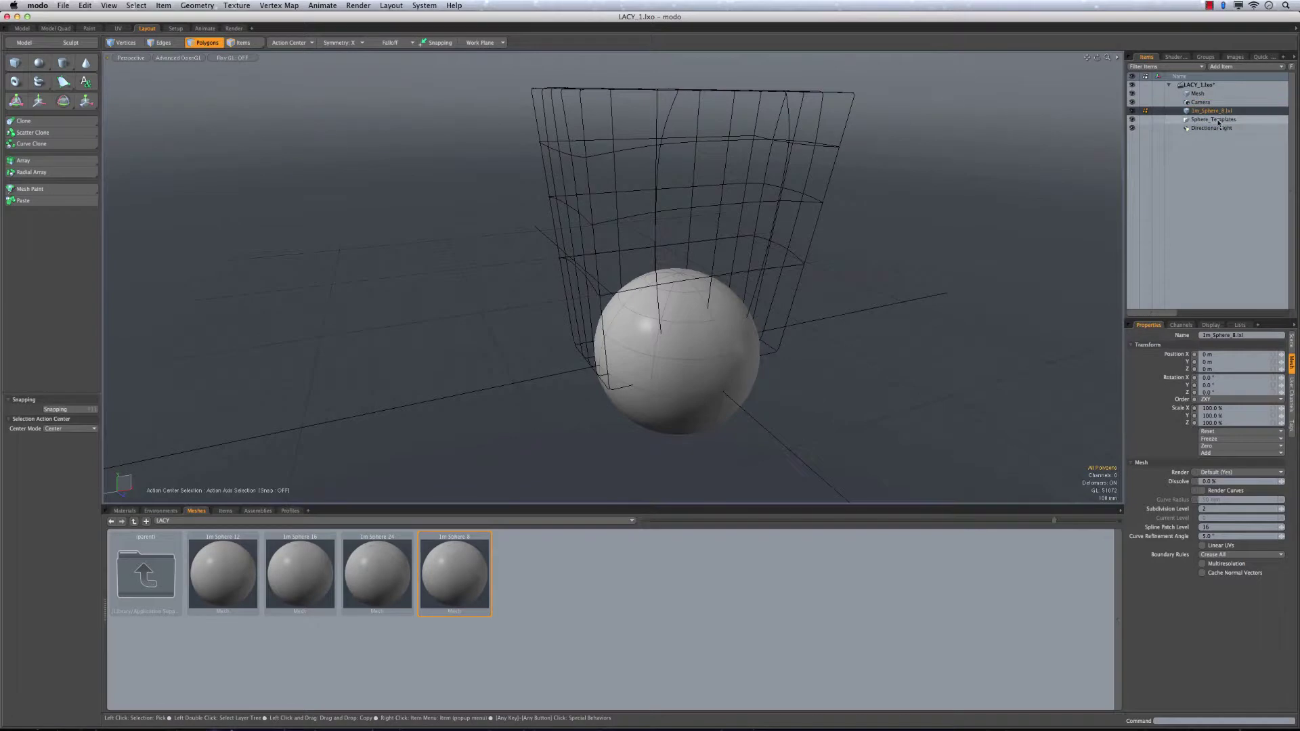
pyautogui.click(1219, 120)
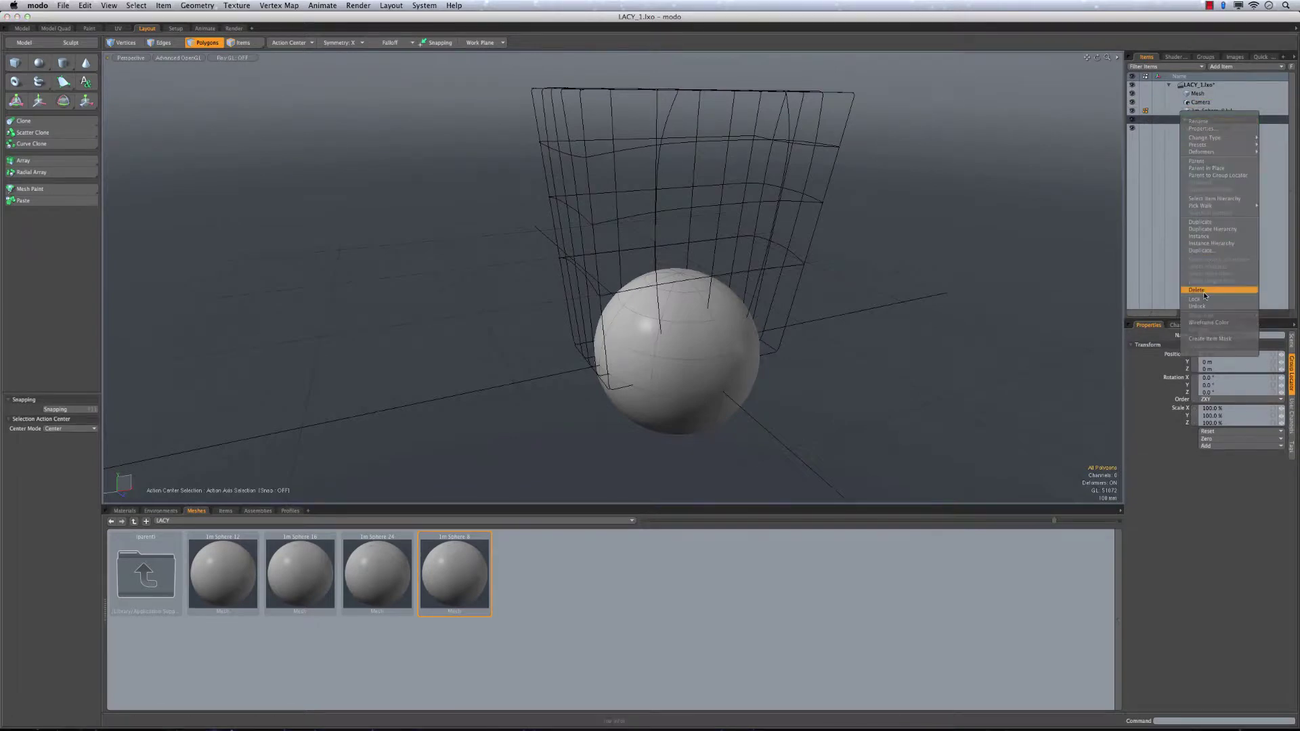
pyautogui.press('Delete')
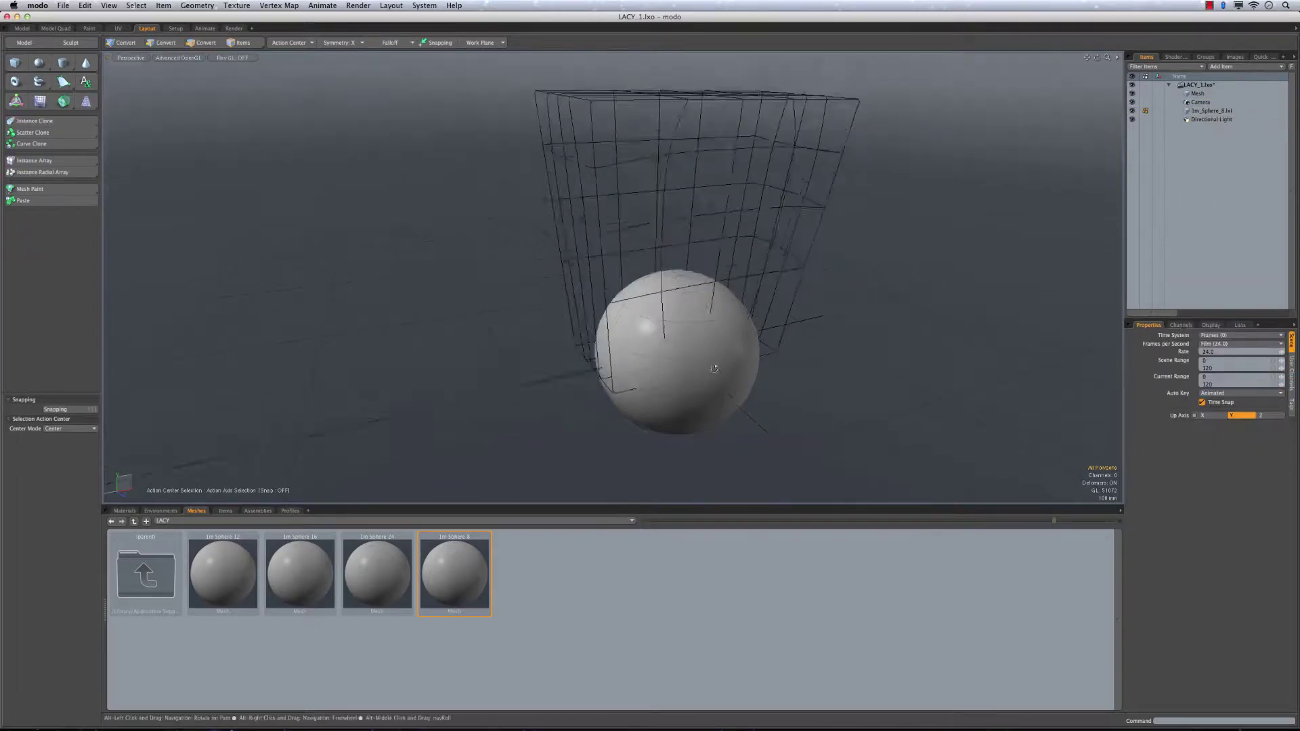
# Make the box's Mesh item active, hide the sphere, and bring the box's front face into view
pyautogui.click(1197, 93)
pyautogui.click(1133, 112)
pyautogui.keyDown('alt'); pyautogui.moveTo(738, 276); pyautogui.dragTo(717, 306); pyautogui.keyUp('alt')
pyautogui.keyDown('alt'); pyautogui.moveTo(717, 307); pyautogui.dragTo(723, 202); pyautogui.keyUp('alt')
pyautogui.scroll(5, 743, 233)
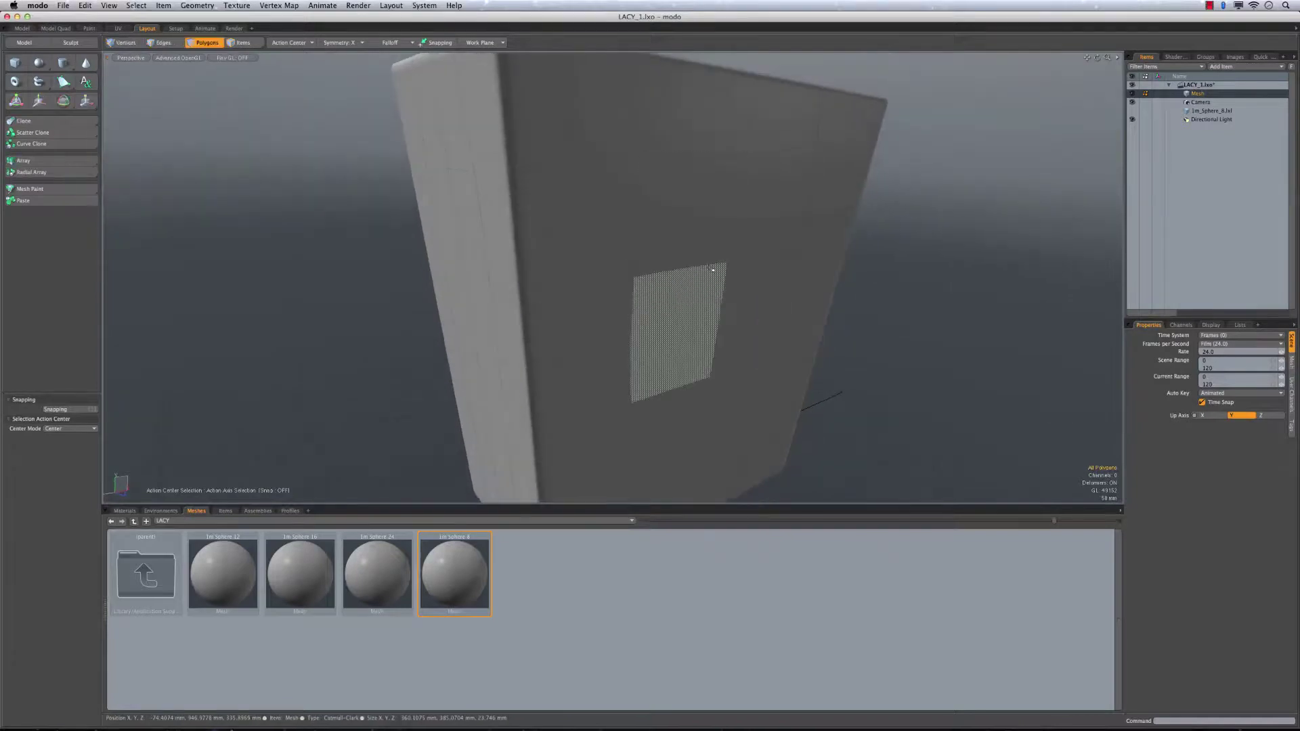
# Select the four center polygons of the front face and align the work plane to the selection
pyautogui.keyDown('alt'); pyautogui.moveTo(720, 268); pyautogui.dragTo(820, 306); pyautogui.keyUp('alt')
pyautogui.click(480, 43)
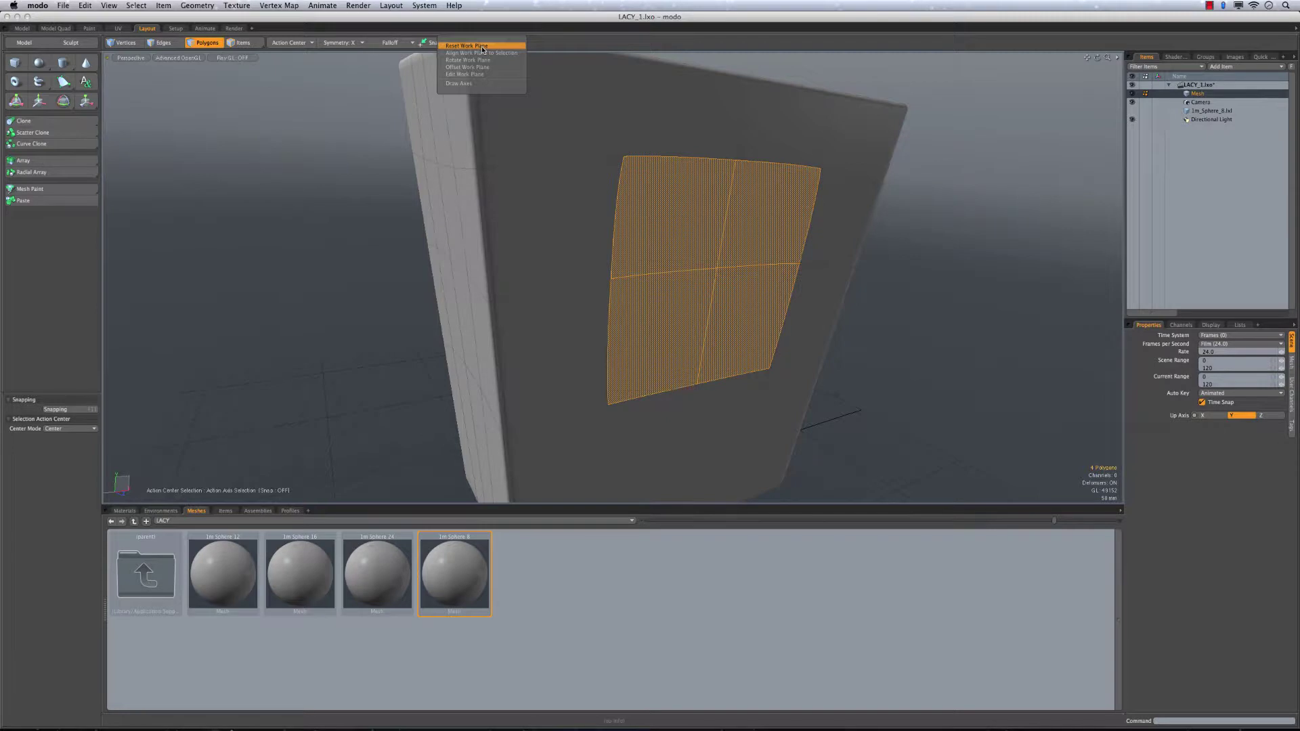
pyautogui.click(483, 46)
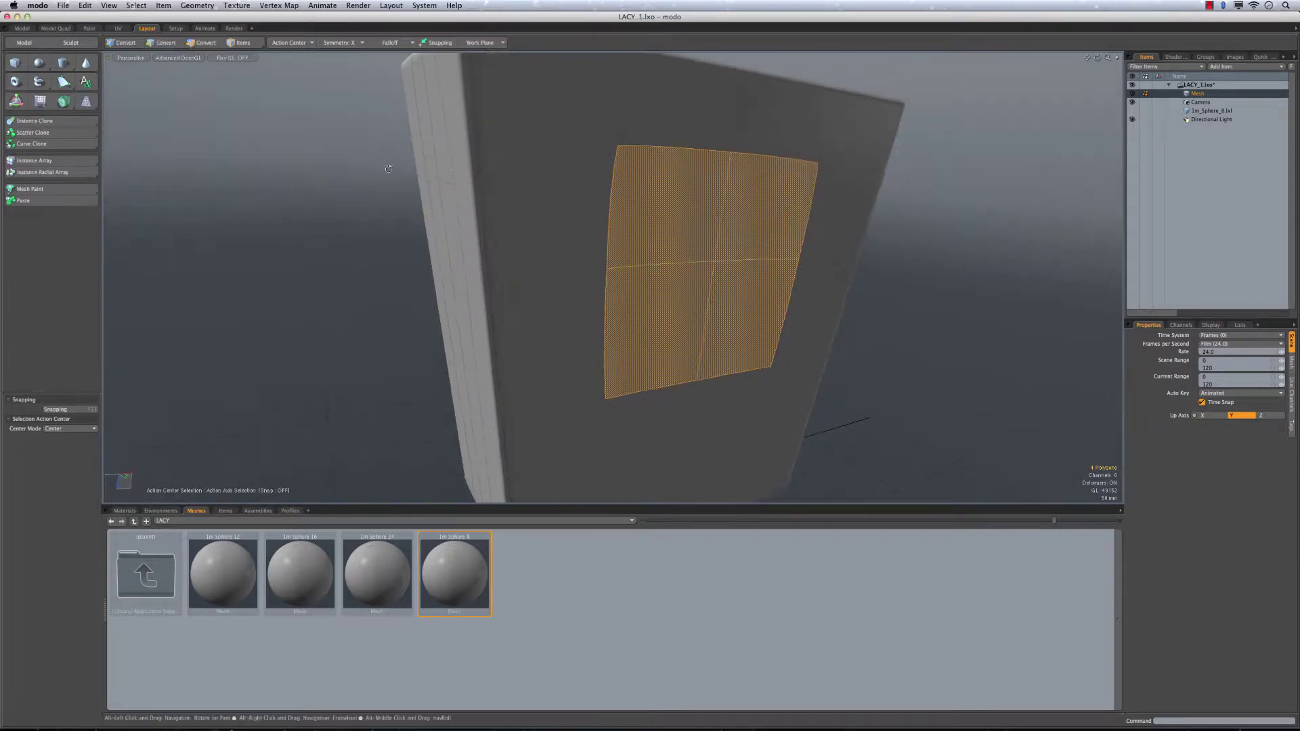
# Switch to the Setup workspace and add a locator to the scene
pyautogui.click(176, 28)
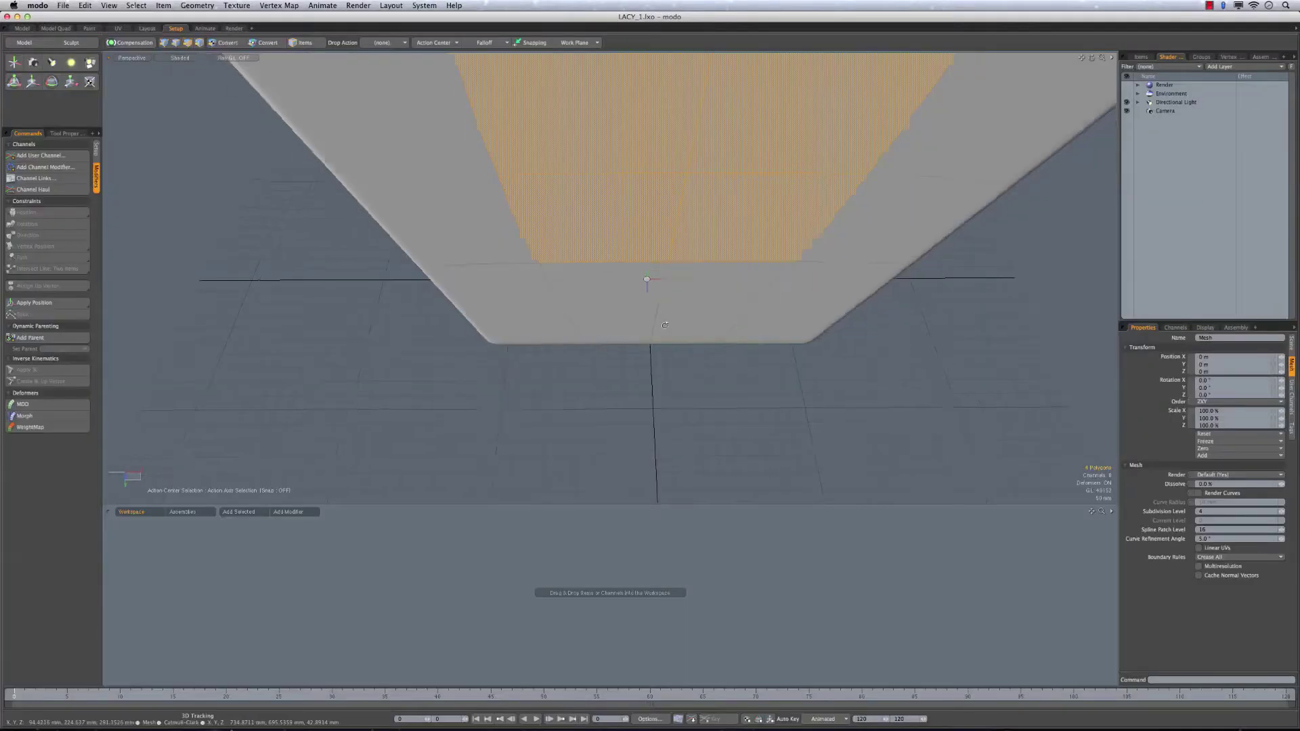
pyautogui.click(15, 63)
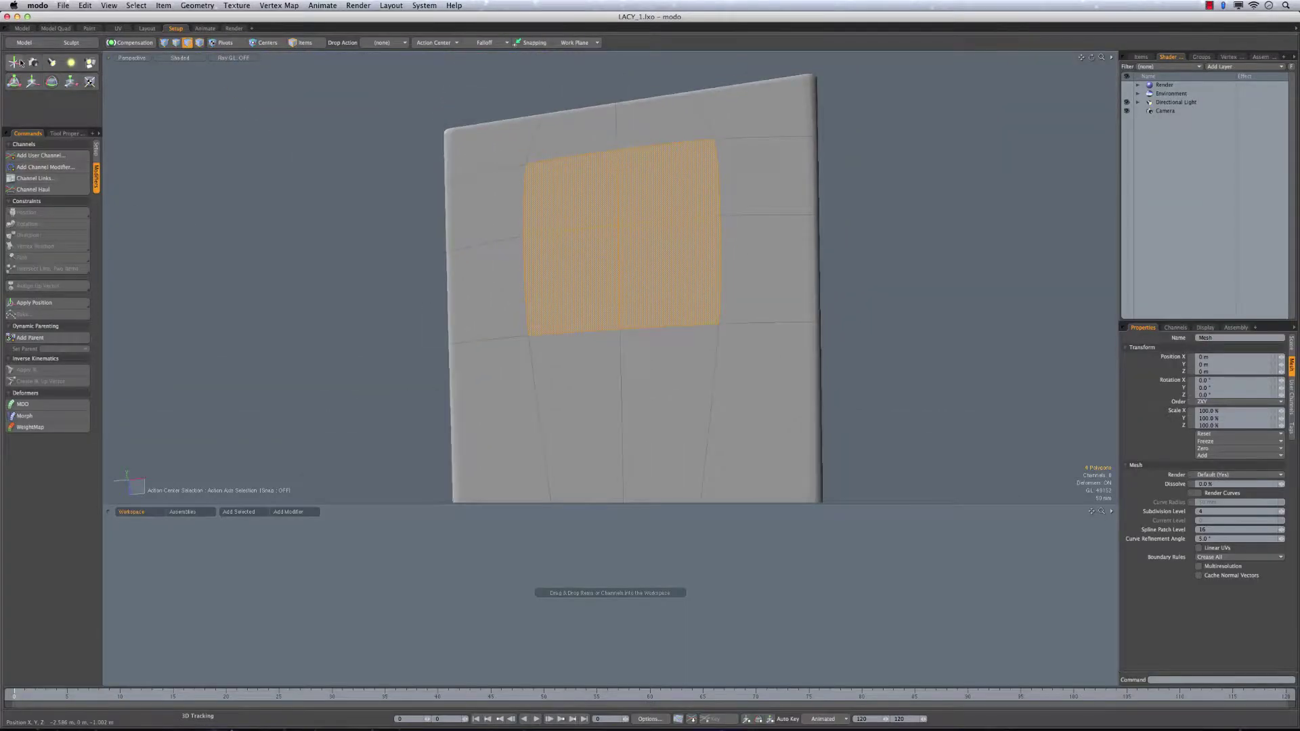
pyautogui.keyDown('alt'); pyautogui.moveTo(623, 278); pyautogui.dragTo(604, 427); pyautogui.keyUp('alt')
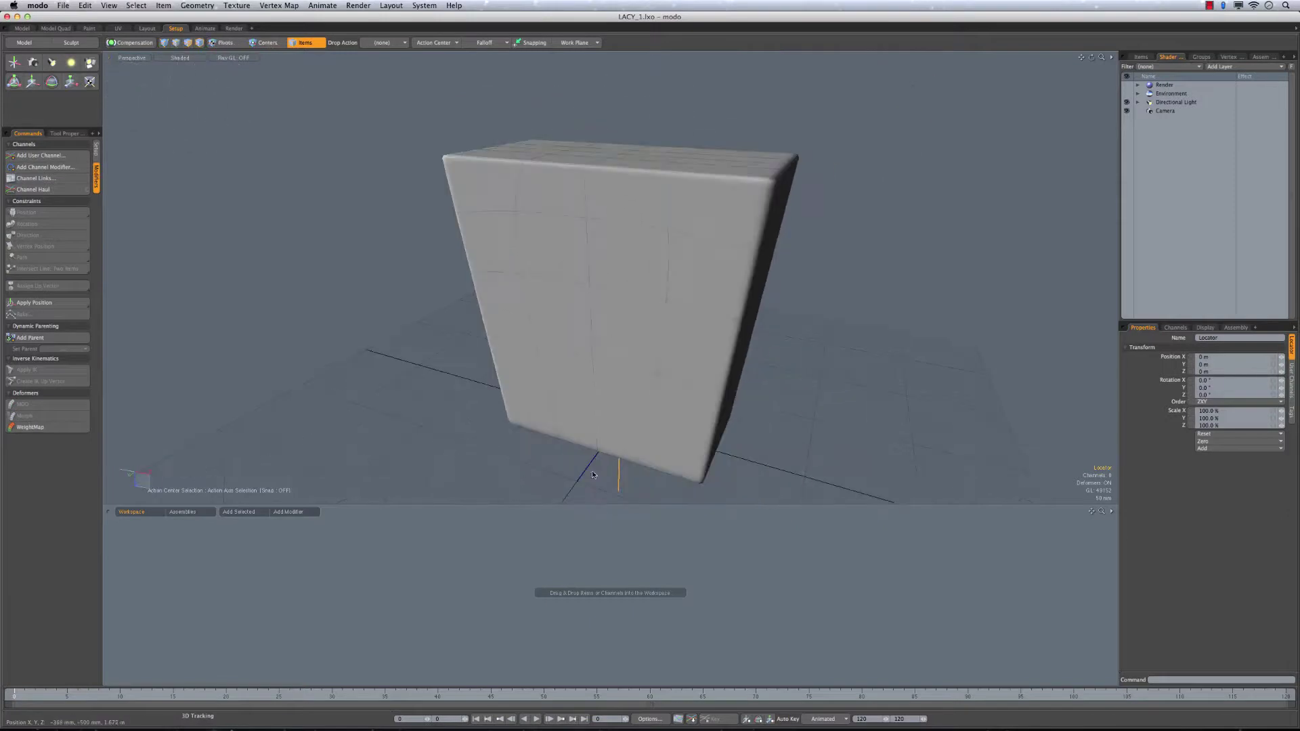
# Set the locator to the work plane's position and rotation so it sits on the center of the front face
pyautogui.click(95, 156)
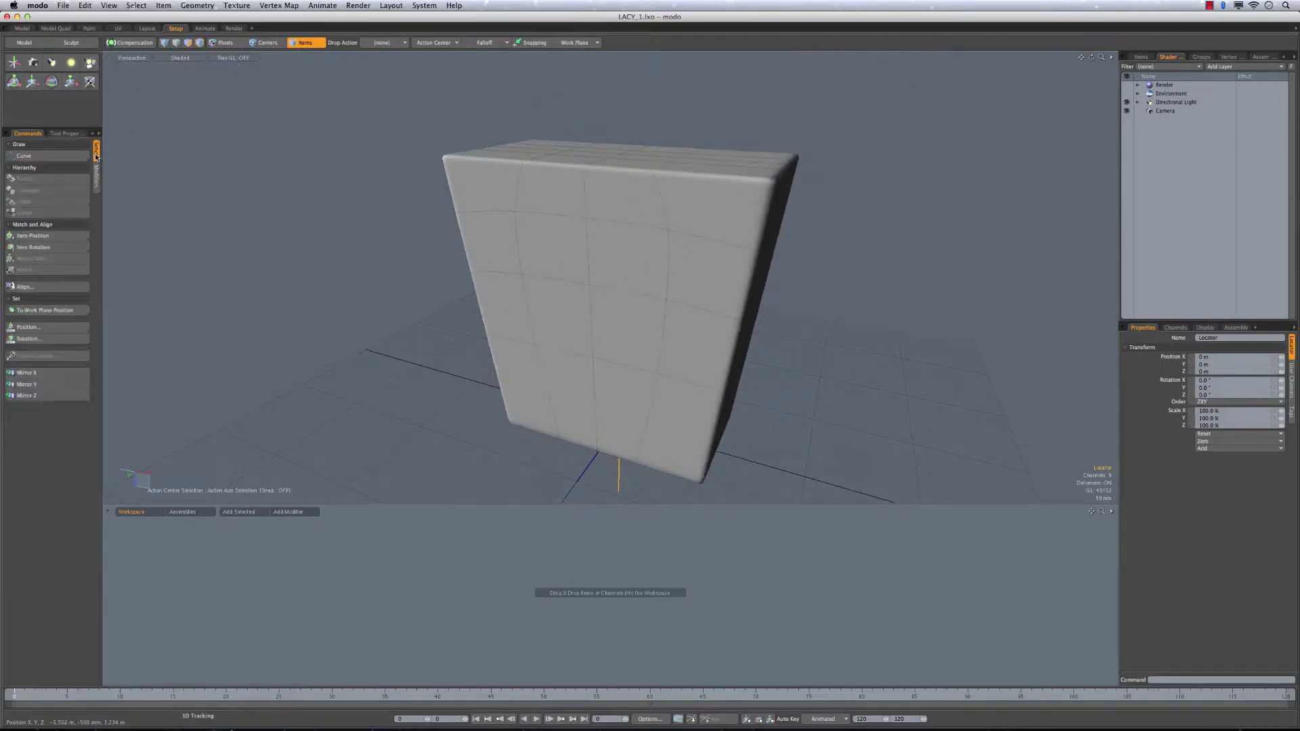
pyautogui.click(73, 312)
pyautogui.keyDown('alt'); pyautogui.moveTo(515, 366); pyautogui.dragTo(653, 371); pyautogui.keyUp('alt')
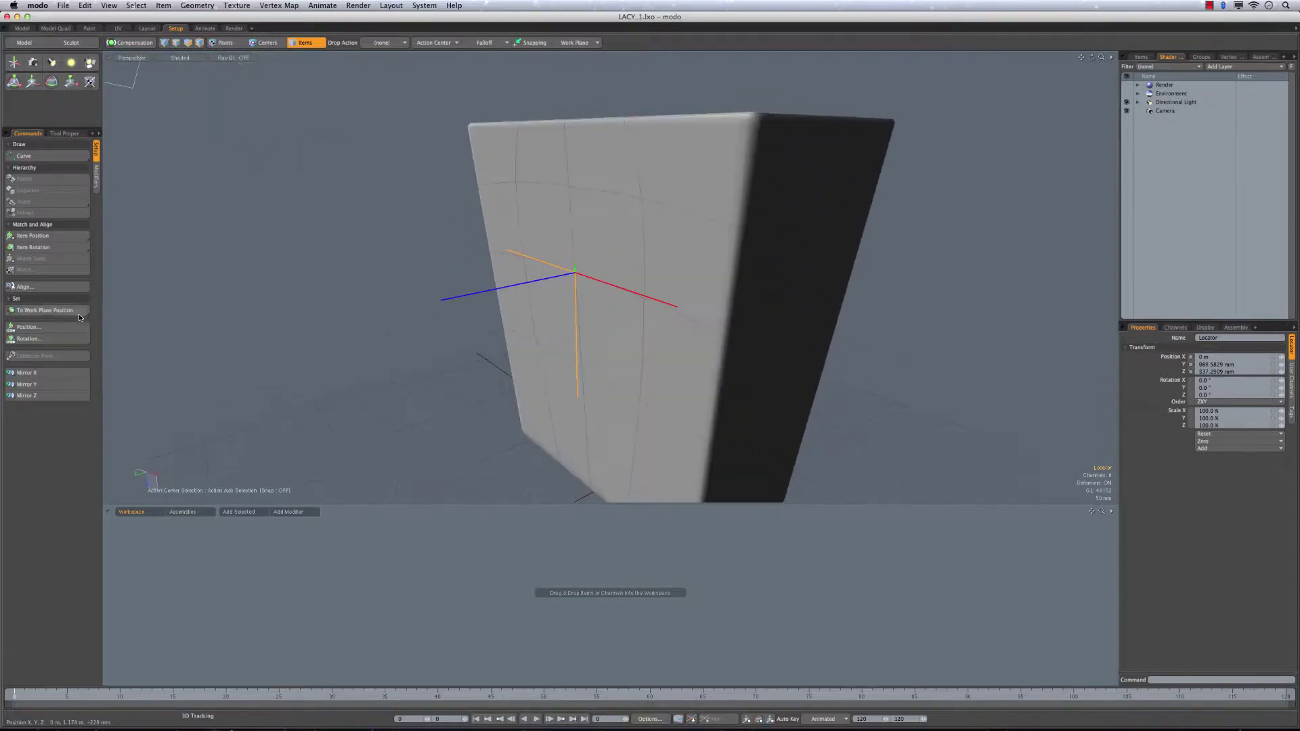
pyautogui.keyDown('ctrl'); pyautogui.click(49, 311); pyautogui.keyUp('ctrl')
pyautogui.keyDown('alt'); pyautogui.moveTo(647, 276); pyautogui.dragTo(661, 333); pyautogui.keyUp('alt')
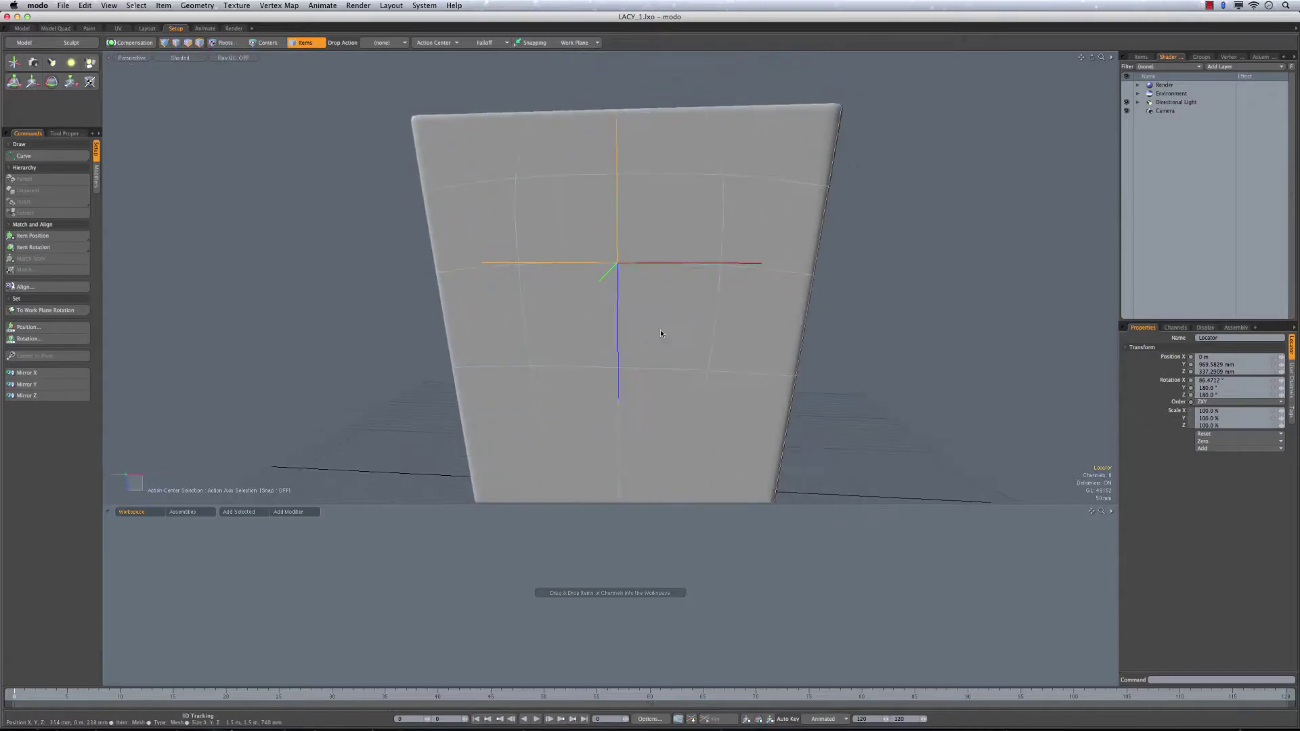
# Try rotating the locator slightly in the plane of the front face, and undo the rotation
pyautogui.press('e')
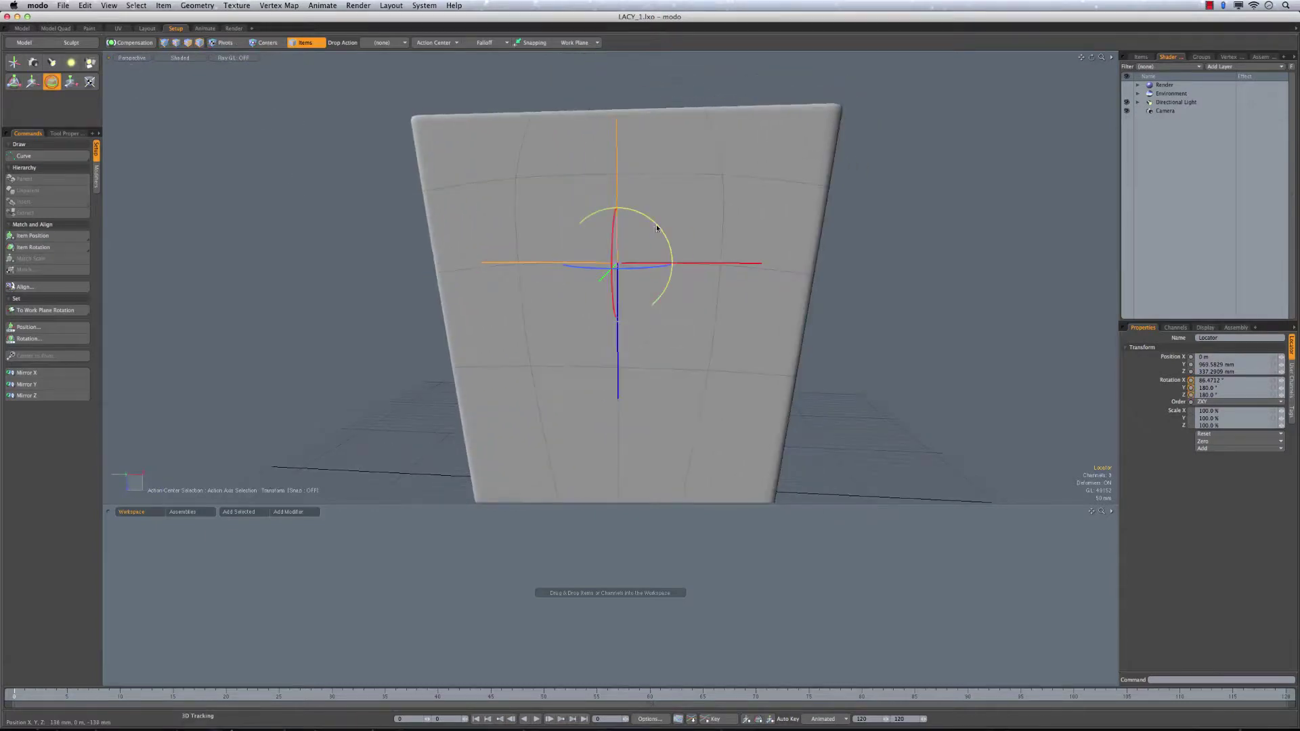
pyautogui.moveTo(655, 225); pyautogui.dragTo(653, 225)
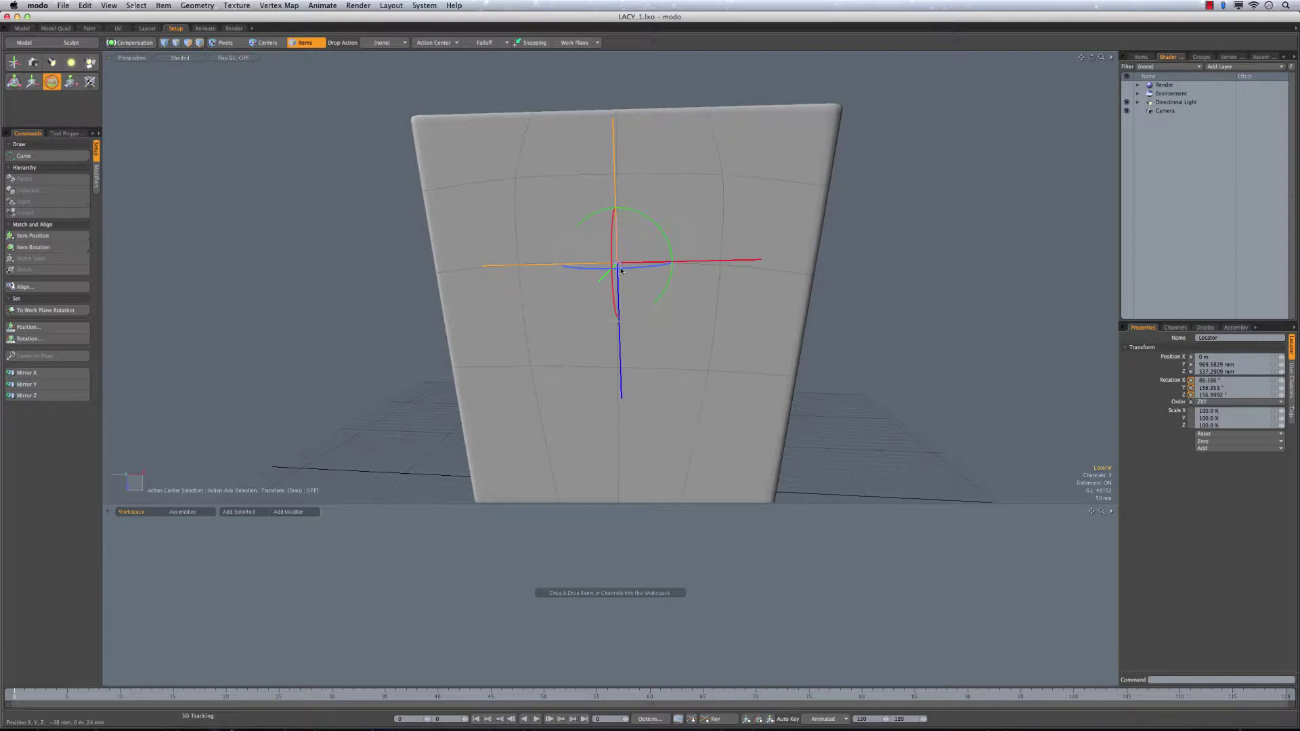
pyautogui.moveTo(691, 302)
pyautogui.keyDown('alt'); pyautogui.mouseDown()
pyautogui.moveTo(732, 304)
pyautogui.moveTo(703, 299)
pyautogui.moveTo(691, 260)
pyautogui.moveTo(709, 291)
pyautogui.moveTo(672, 298)
pyautogui.mouseUp(); pyautogui.keyUp('alt')
pyautogui.press('super+z')
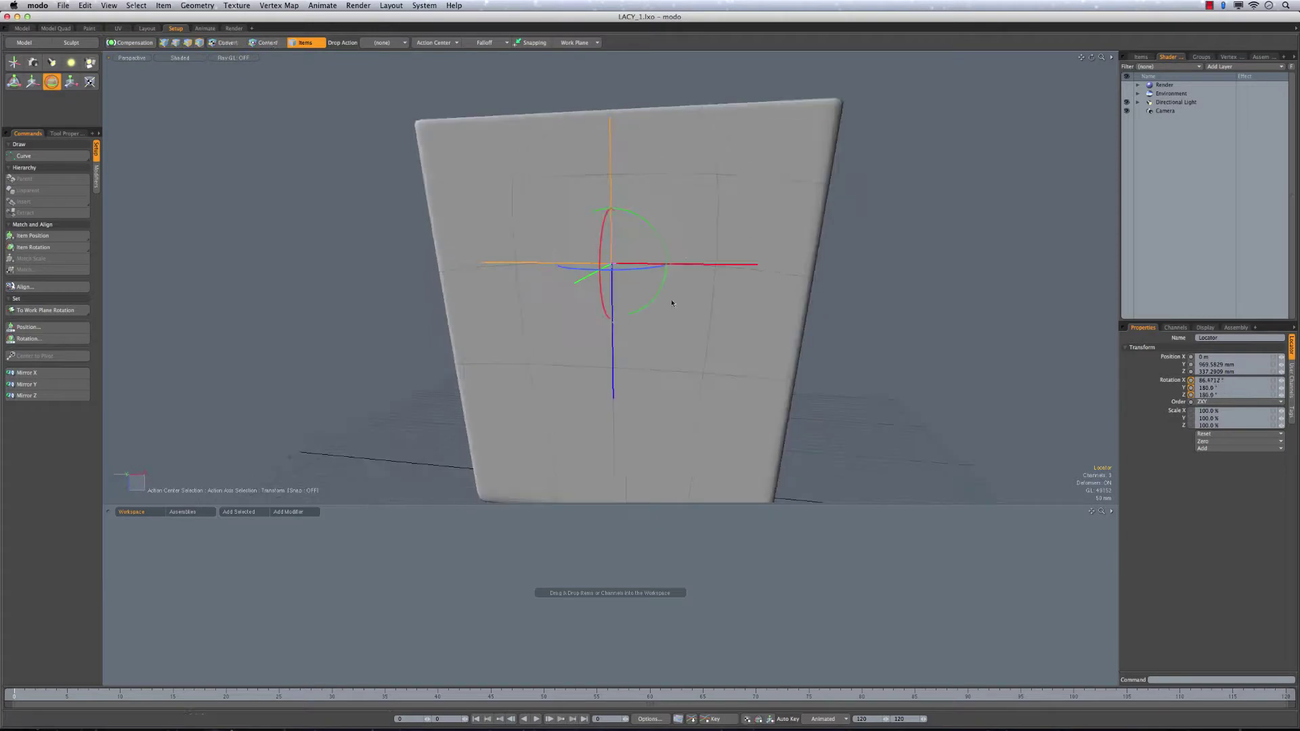
pyautogui.keyDown('alt'); pyautogui.moveTo(560, 291); pyautogui.dragTo(583, 317); pyautogui.keyUp('alt')
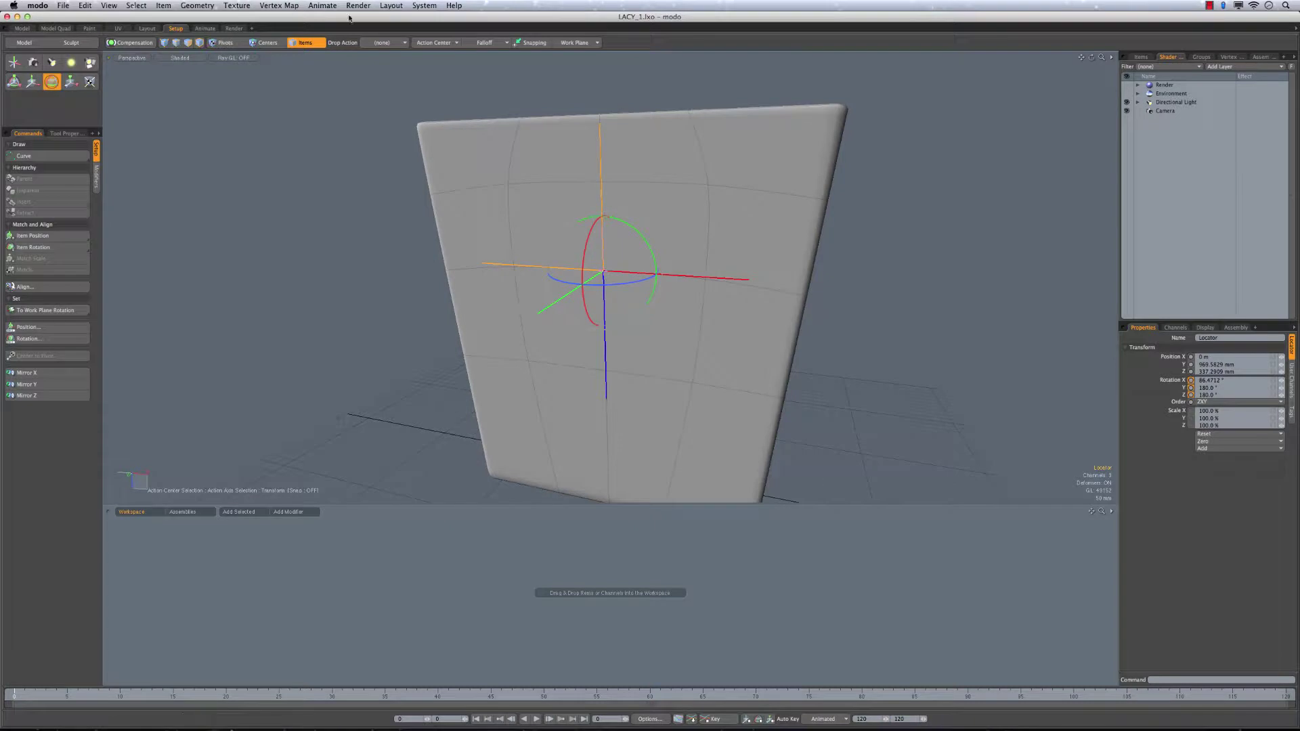
# Return to the Model Quad workspace, reset the work plane, and drop the Rotate tool
pyautogui.click(56, 29)
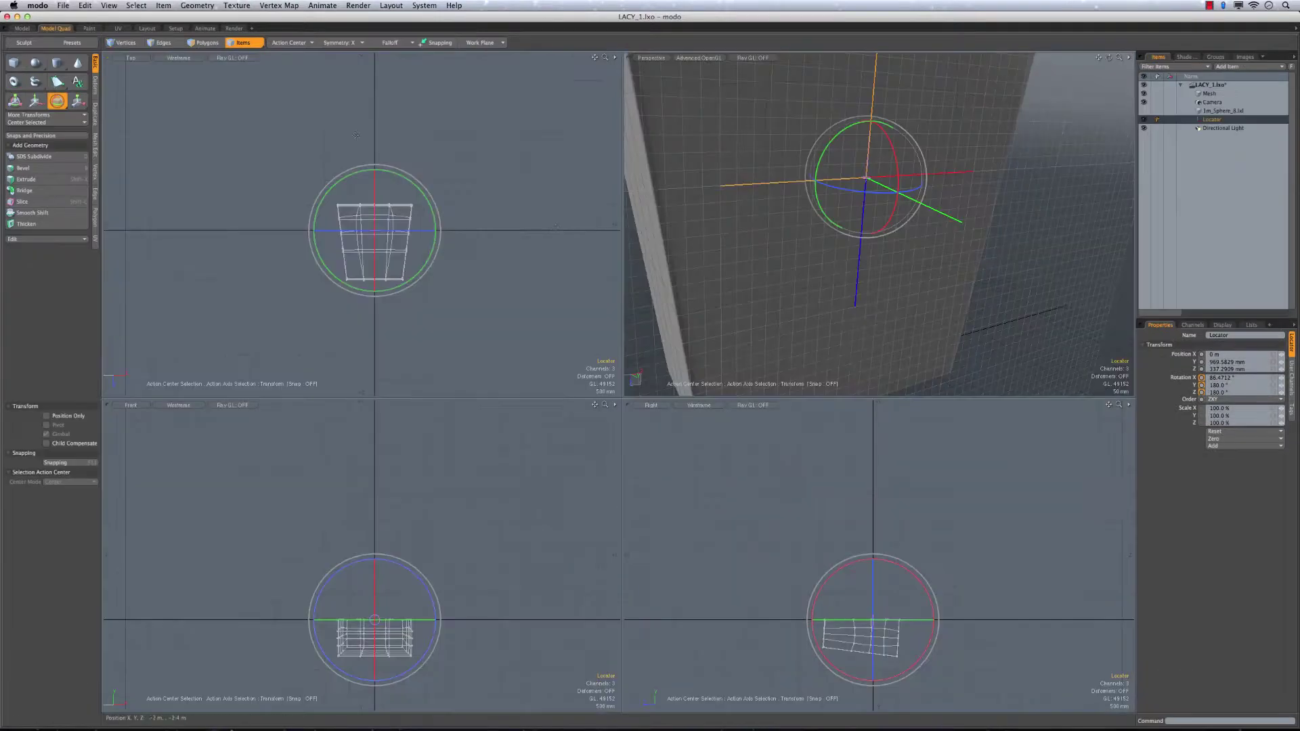
pyautogui.keyDown('ctrl'); pyautogui.keyDown('alt'); pyautogui.moveTo(368, 220); pyautogui.dragTo(389, 313); pyautogui.keyUp('alt'); pyautogui.keyUp('ctrl')
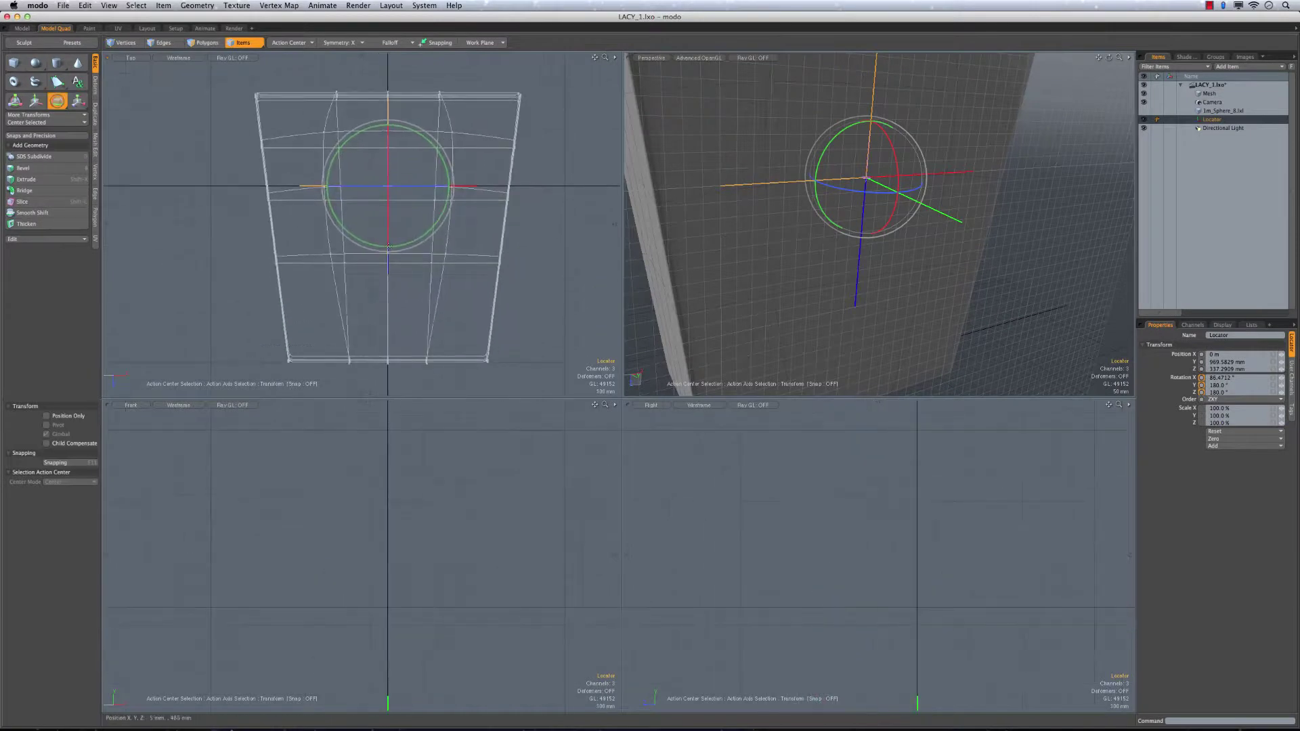
pyautogui.keyDown('alt'); pyautogui.keyDown('shift'); pyautogui.moveTo(400, 163); pyautogui.dragTo(365, 194); pyautogui.keyUp('shift'); pyautogui.keyUp('alt')
pyautogui.keyDown('ctrl'); pyautogui.keyDown('alt'); pyautogui.moveTo(855, 136); pyautogui.dragTo(796, 142); pyautogui.keyUp('alt'); pyautogui.keyUp('ctrl')
pyautogui.click(489, 43)
pyautogui.click(485, 56)
pyautogui.press('space')
pyautogui.click(1039, 204)
pyautogui.keyDown('alt'); pyautogui.moveTo(1040, 204); pyautogui.dragTo(1070, 205); pyautogui.keyUp('alt')
# Rename the locator as Eye_Base
pyautogui.rightClick(1214, 120)
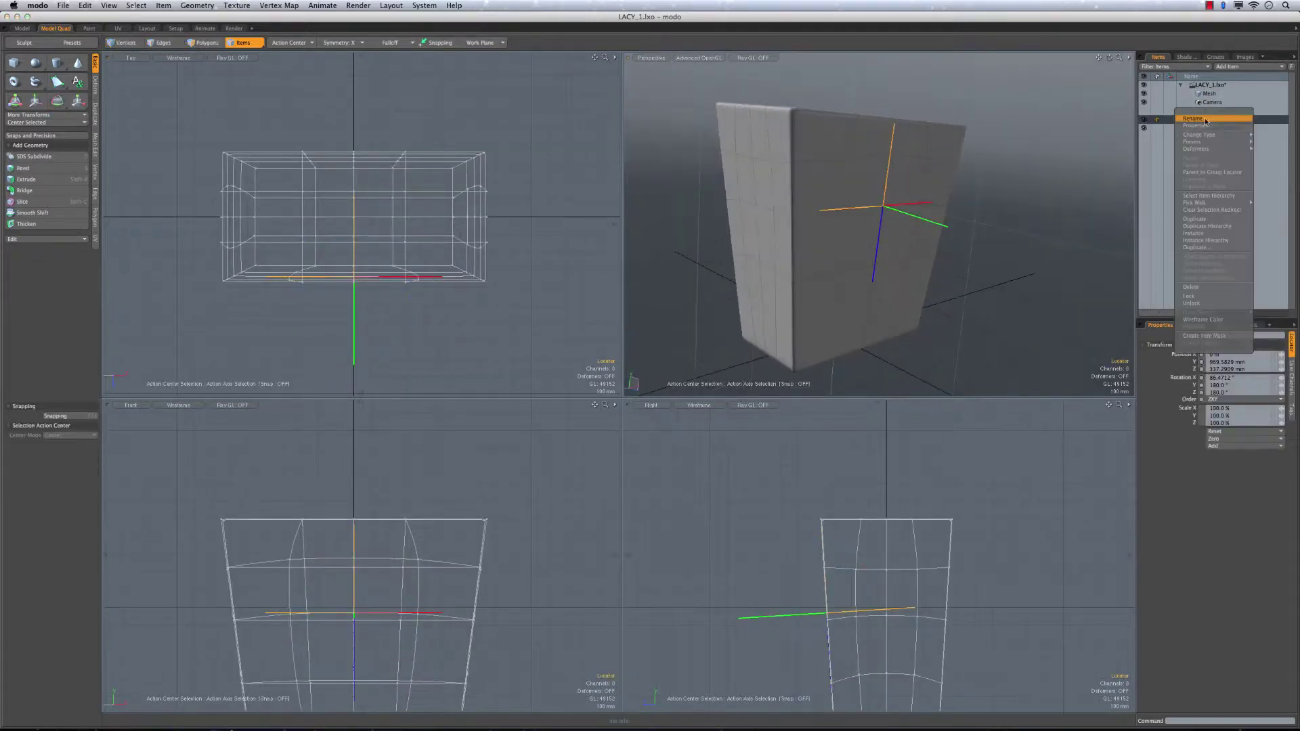
pyautogui.click(1197, 120)
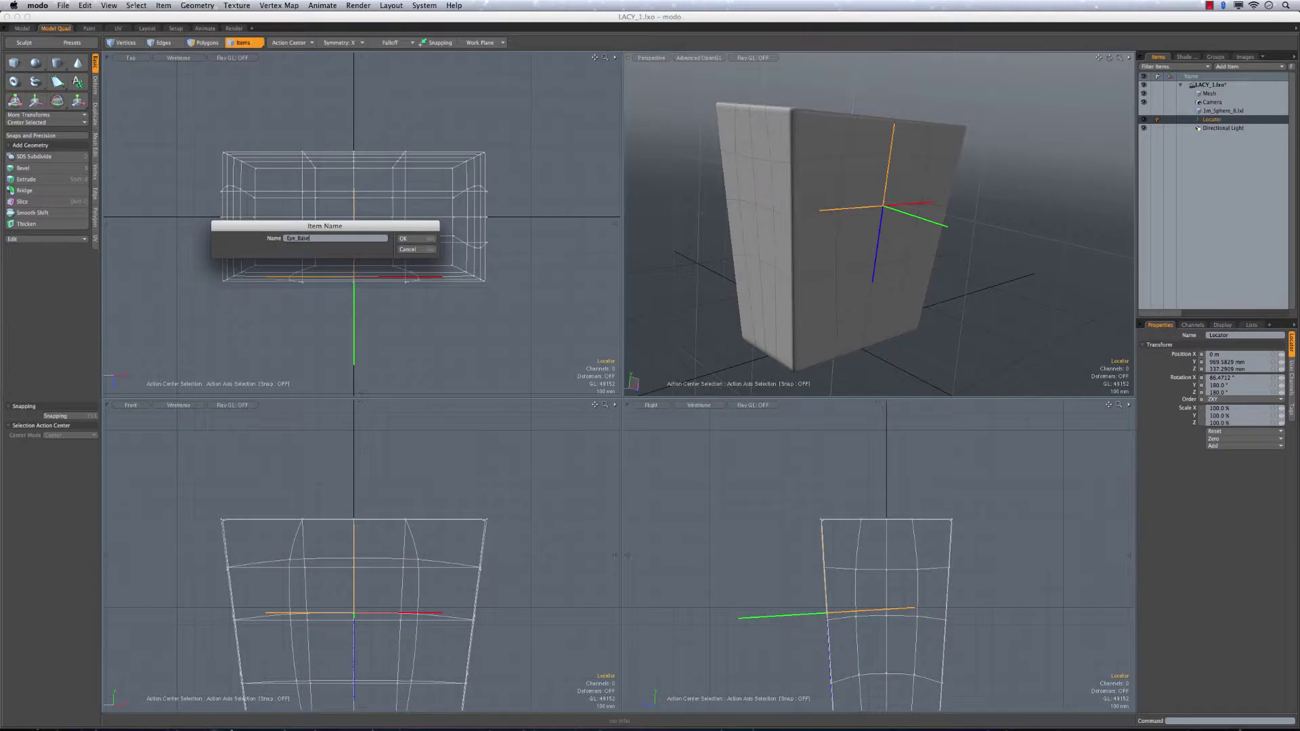
pyautogui.press('Return')
pyautogui.moveTo(936, 214)
pyautogui.keyDown('alt'); pyautogui.mouseDown()
pyautogui.moveTo(851, 208)
pyautogui.moveTo(948, 205)
pyautogui.mouseUp(); pyautogui.keyUp('alt')
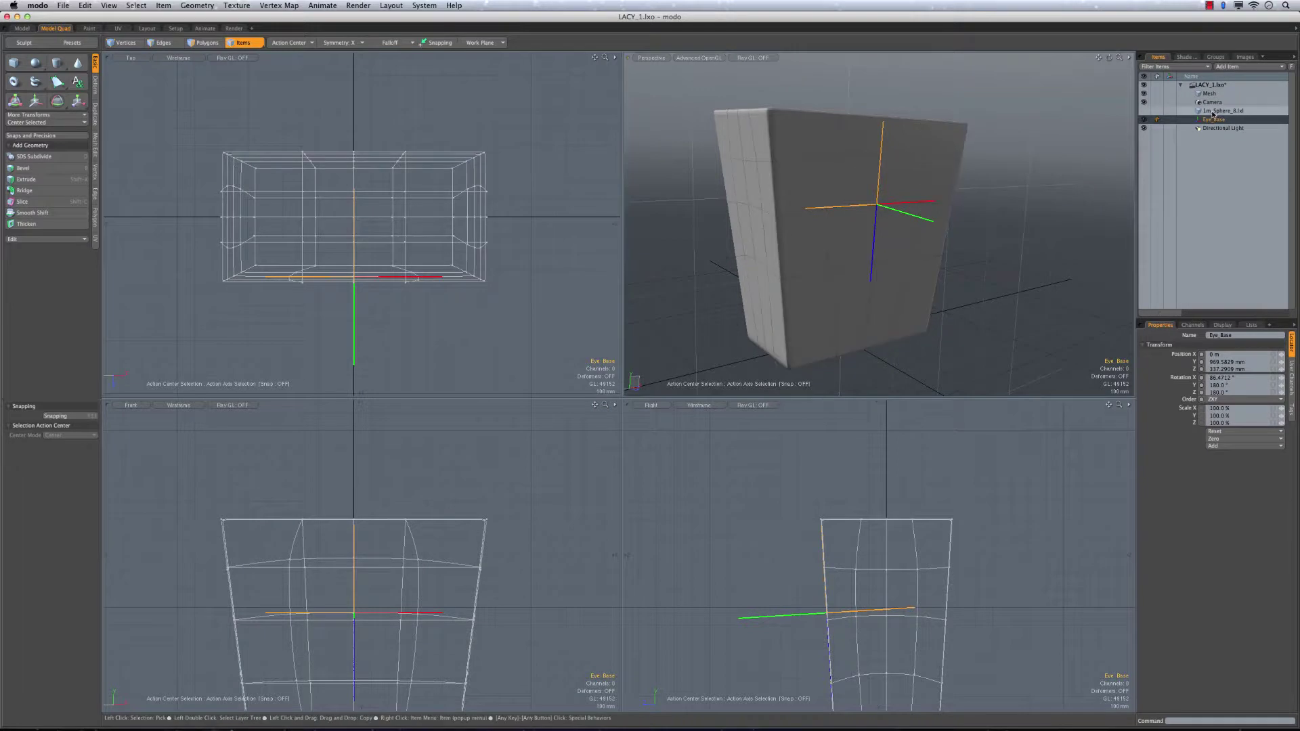
# Make the sphere visible again and parent it to the Eye_Base locator
pyautogui.click(1145, 111)
pyautogui.keyDown('alt'); pyautogui.moveTo(933, 284); pyautogui.dragTo(986, 231); pyautogui.keyUp('alt')
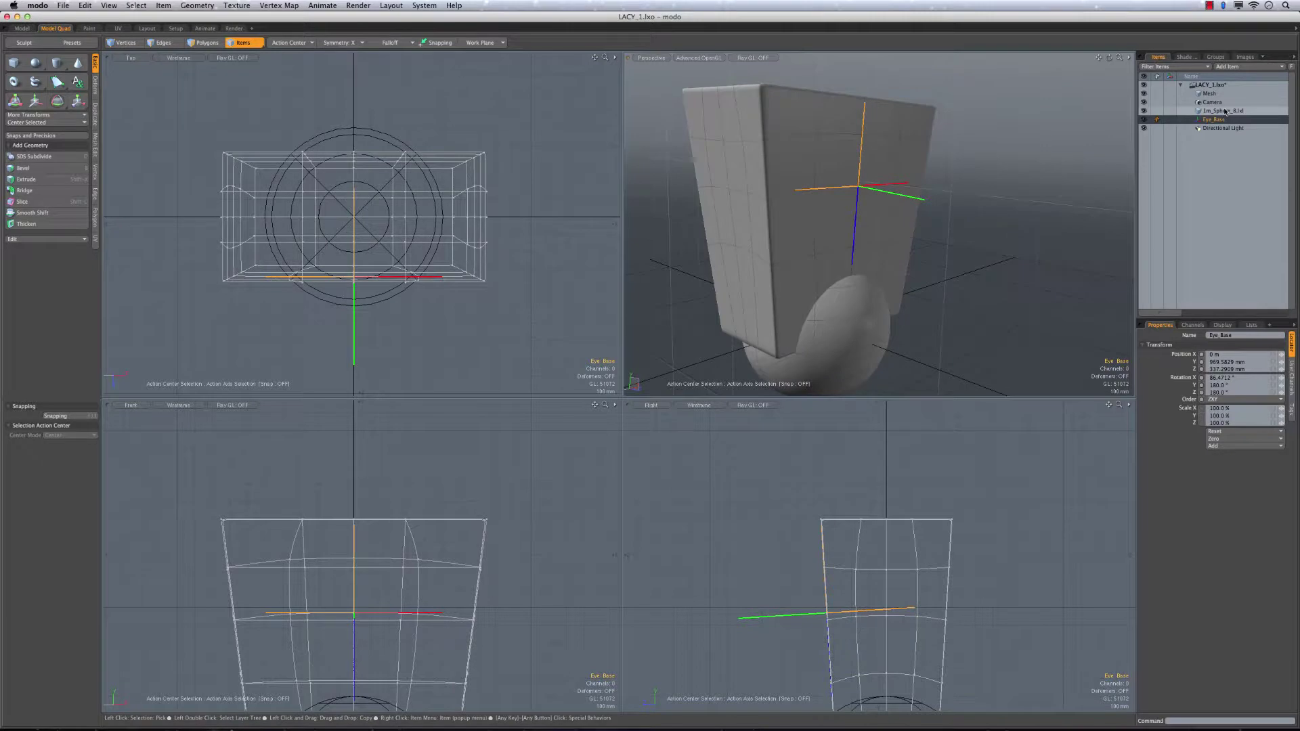
pyautogui.moveTo(1226, 113); pyautogui.dragTo(1224, 122)
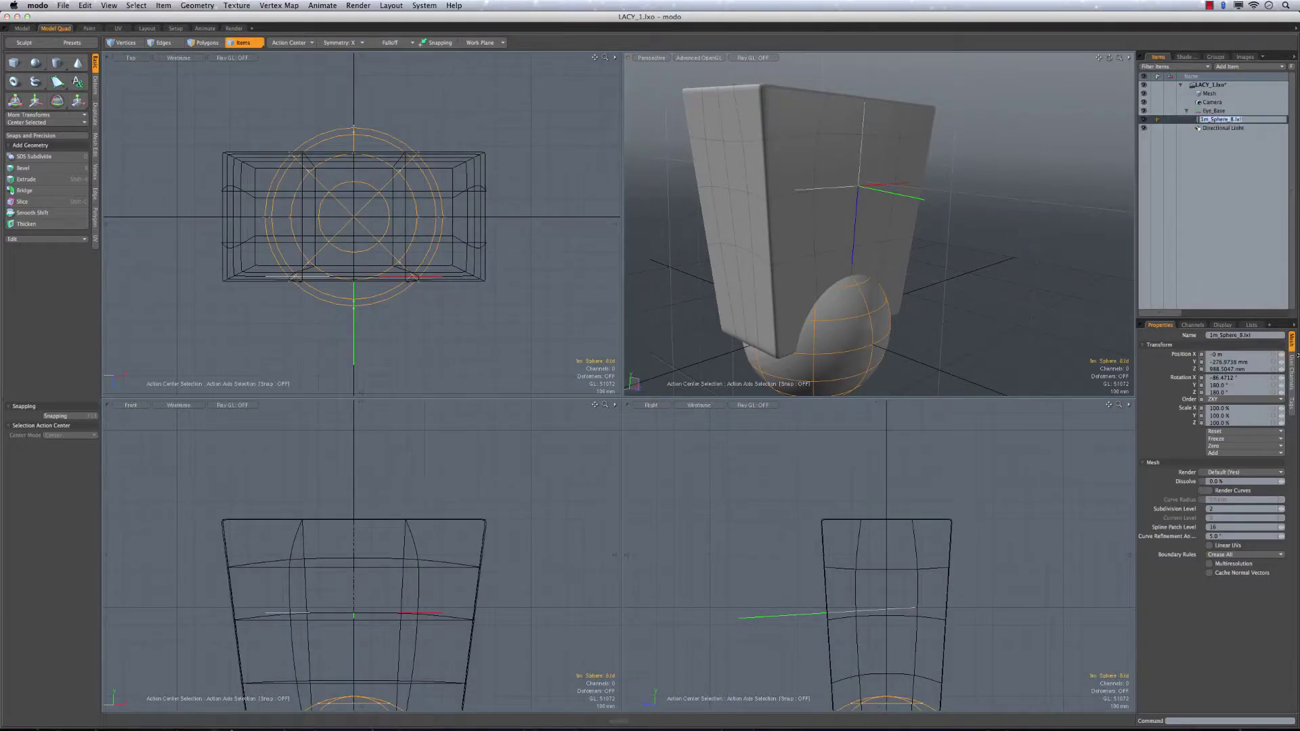
# Set the sphere's position and rotation to 0 on all axes so it centres on the Eye_Base locator
pyautogui.click(1251, 356)
pyautogui.write('0')
pyautogui.press('Tab')
pyautogui.write('0')
pyautogui.press('Tab')
pyautogui.write('0')
pyautogui.press('Tab')
pyautogui.write('0')
pyautogui.press('Tab')
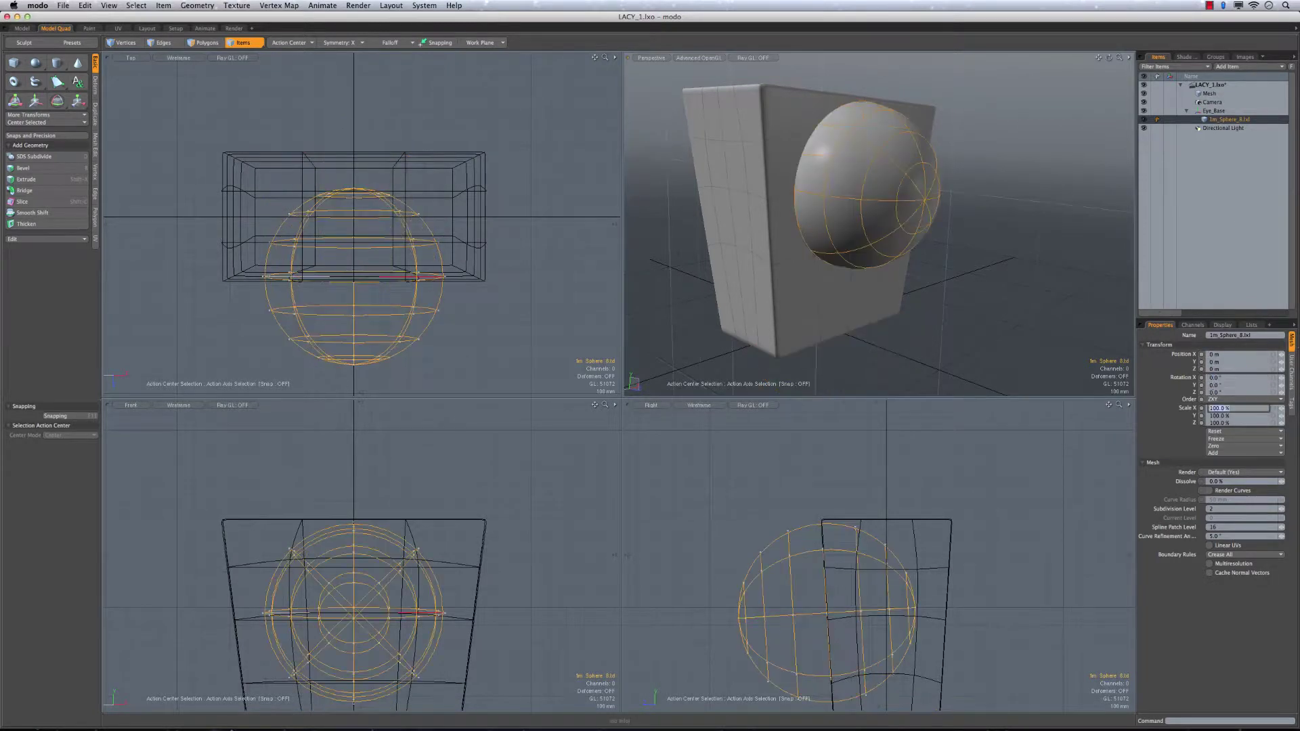
pyautogui.keyDown('alt'); pyautogui.moveTo(954, 238); pyautogui.dragTo(926, 241); pyautogui.keyUp('alt')
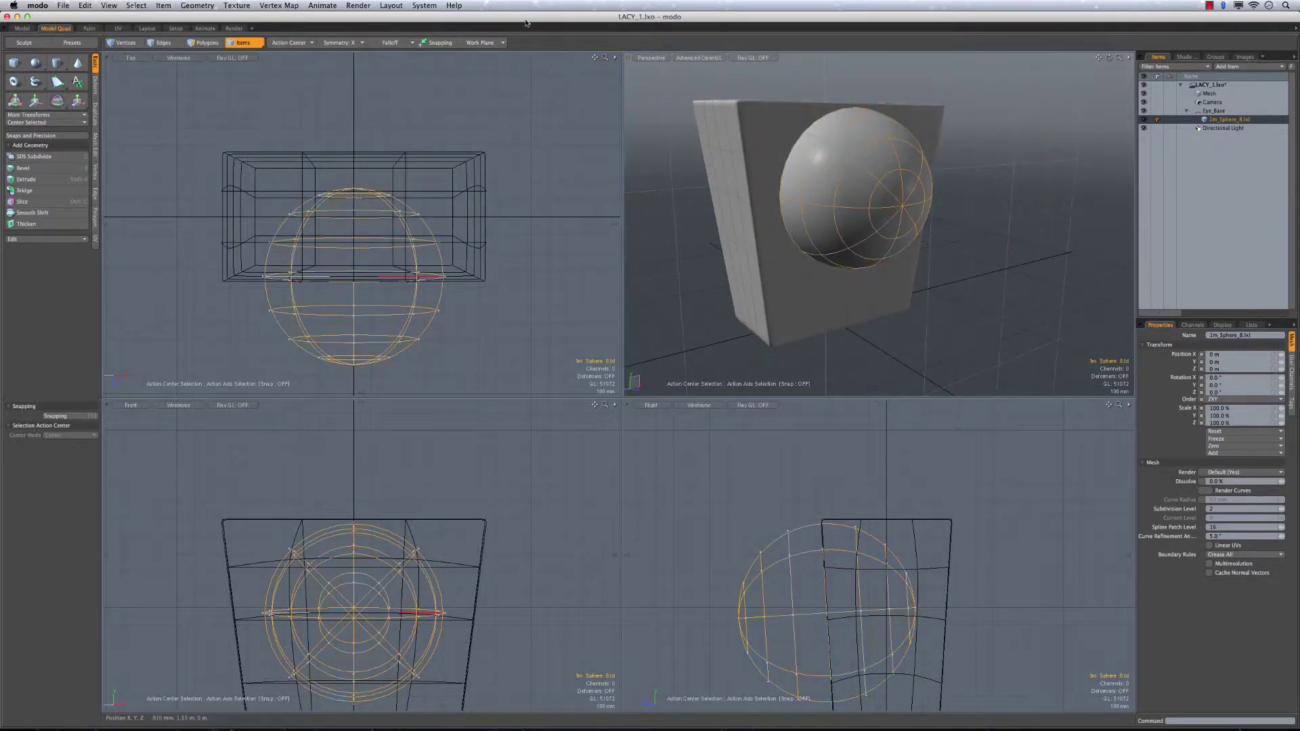
# Turn symmetry off and scale the sphere's polygons down uniformly to about 640 mm across
pyautogui.press('3')
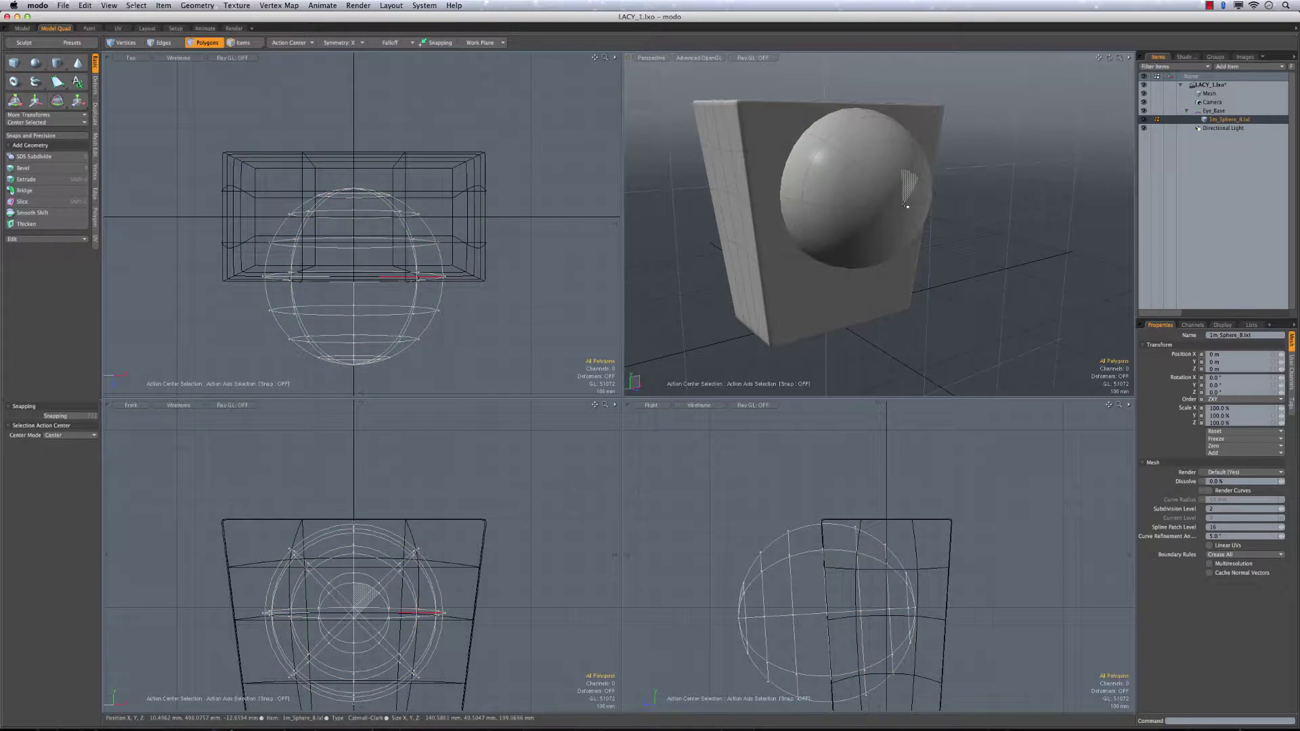
pyautogui.press('r')
pyautogui.keyDown('alt'); pyautogui.moveTo(892, 227); pyautogui.dragTo(831, 221); pyautogui.keyUp('alt')
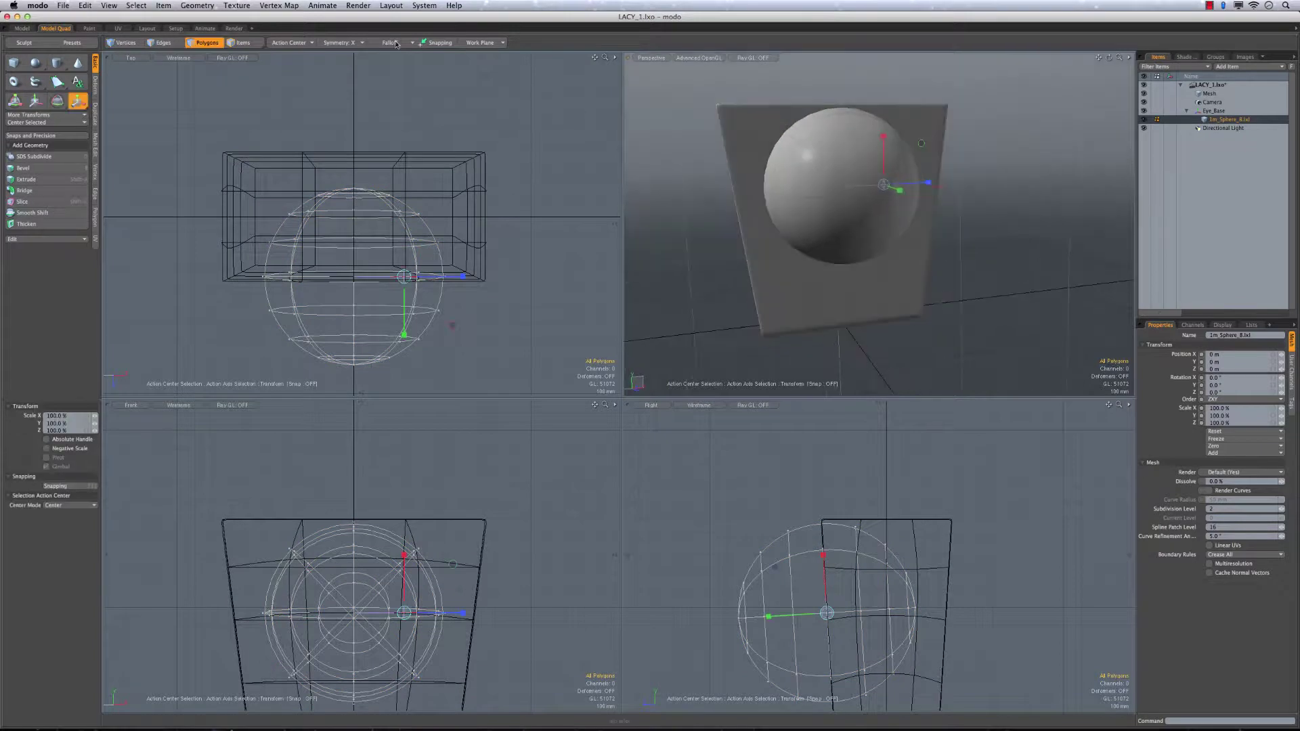
pyautogui.click(348, 42)
pyautogui.click(348, 32)
pyautogui.keyDown('alt'); pyautogui.moveTo(921, 248); pyautogui.dragTo(955, 269); pyautogui.keyUp('alt')
pyautogui.moveTo(849, 192); pyautogui.dragTo(813, 155)
pyautogui.keyDown('alt'); pyautogui.moveTo(902, 206); pyautogui.dragTo(848, 188); pyautogui.keyUp('alt')
pyautogui.keyDown('alt'); pyautogui.moveTo(806, 117); pyautogui.dragTo(975, 166); pyautogui.keyUp('alt')
pyautogui.press('q')
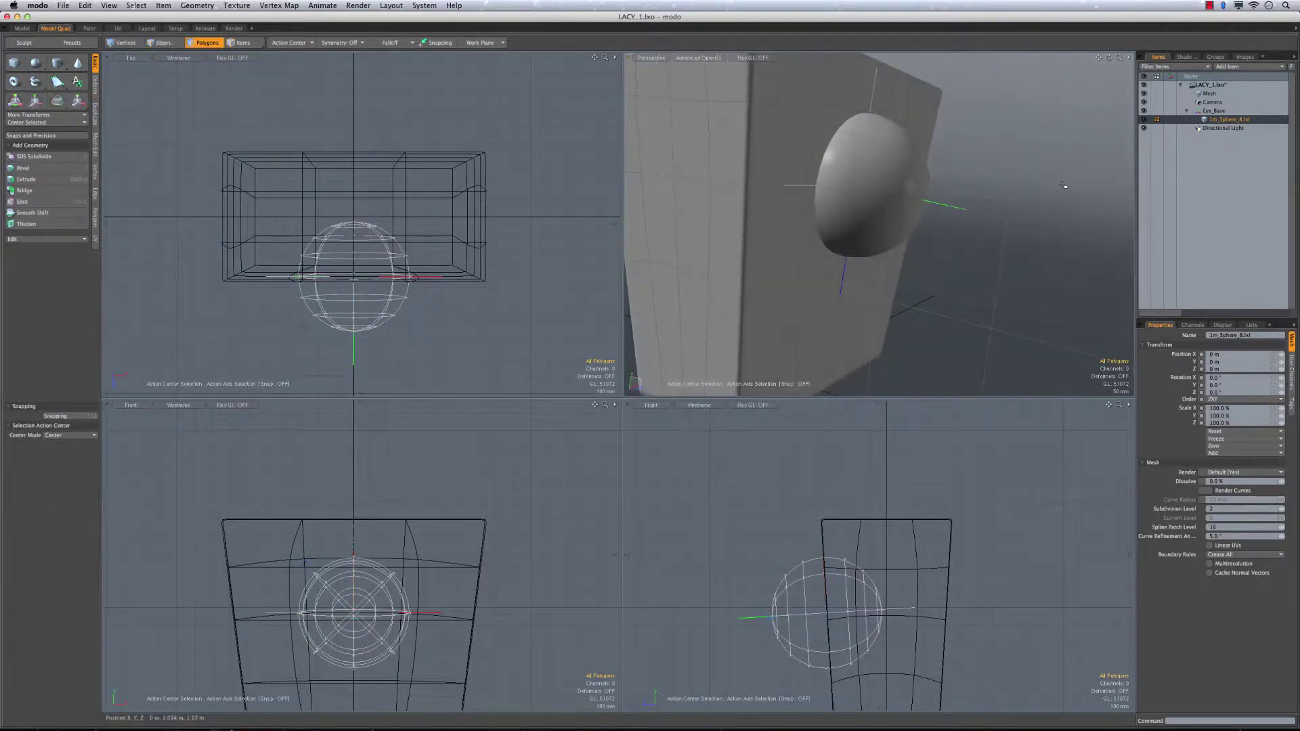
# Select the box mesh and turn off its subdivision smoothing
pyautogui.press('Tab')
pyautogui.keyDown('alt'); pyautogui.moveTo(1064, 185); pyautogui.dragTo(879, 118); pyautogui.keyUp('alt')
pyautogui.press('Tab')
pyautogui.press('5')
pyautogui.click(936, 216)
pyautogui.press('Tab')
pyautogui.press('Escape')
pyautogui.click(852, 114)
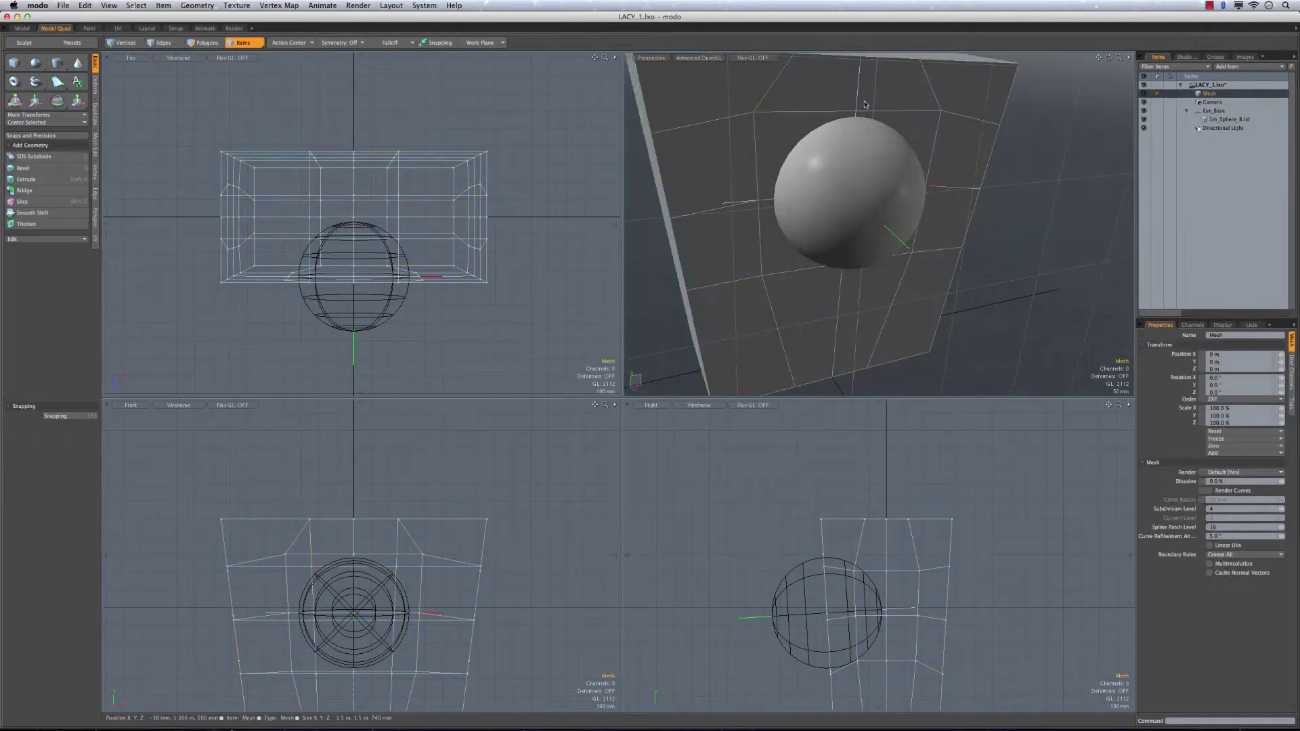
# Slide the box's front-face vertex just above the sphere upward along its edge, using the Slide tool in Linear mode
pyautogui.press('3')
pyautogui.press('1')
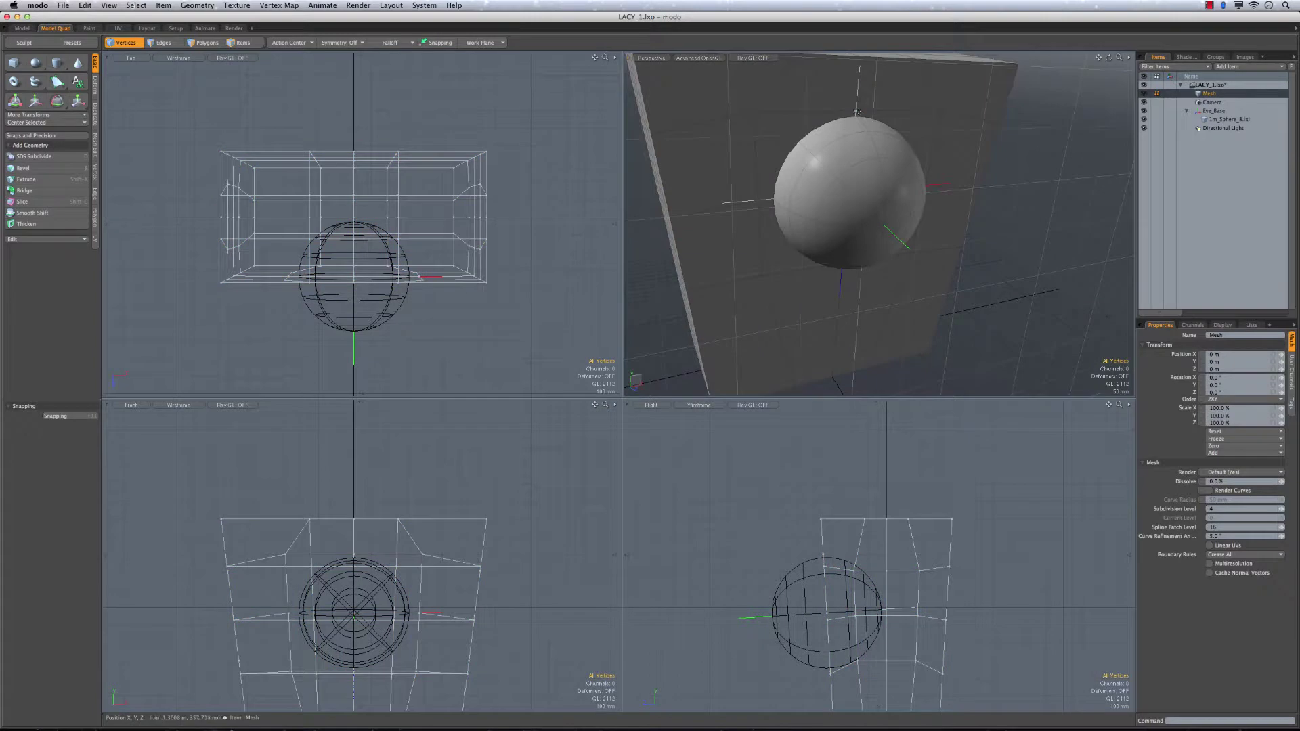
pyautogui.click(856, 111)
pyautogui.keyDown('alt'); pyautogui.moveTo(856, 112); pyautogui.dragTo(816, 146); pyautogui.keyUp('alt')
pyautogui.keyDown('ctrl'); pyautogui.keyDown('alt'); pyautogui.moveTo(816, 146); pyautogui.dragTo(852, 232); pyautogui.keyUp('alt'); pyautogui.keyUp('ctrl')
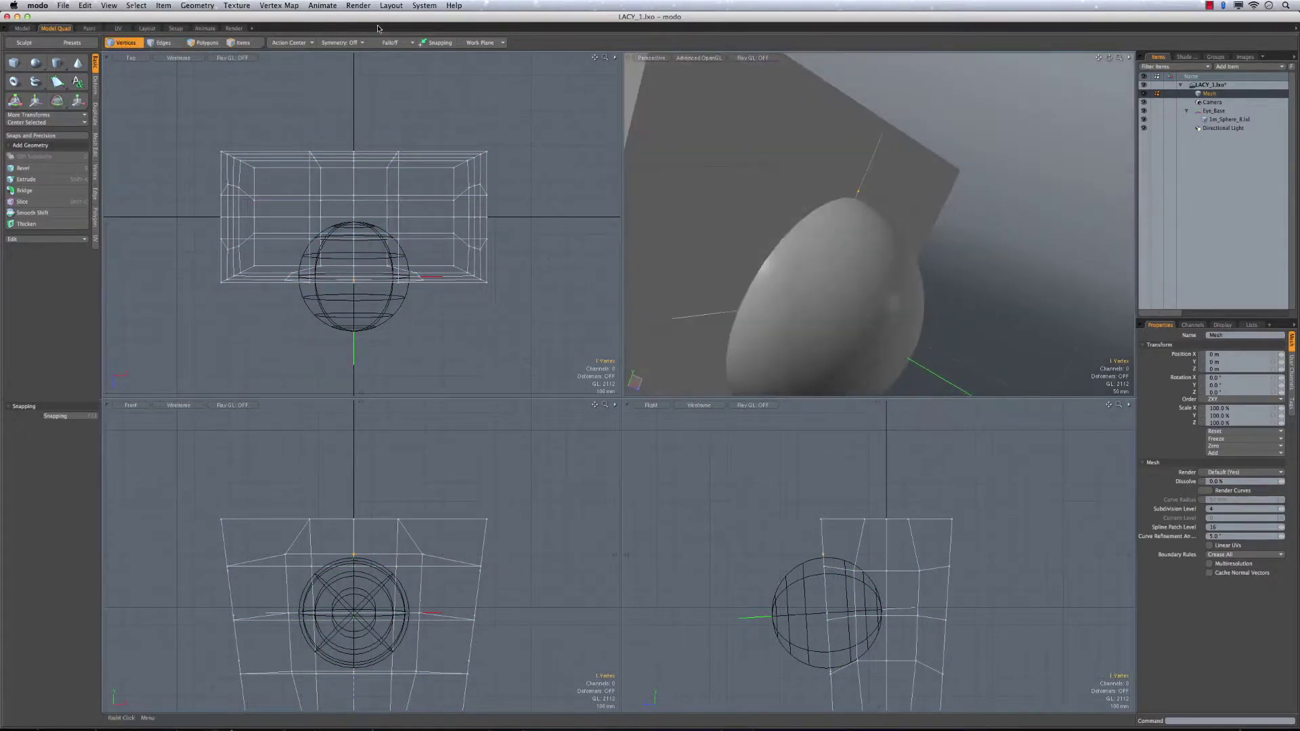
pyautogui.keyDown('alt'); pyautogui.moveTo(935, 198); pyautogui.dragTo(848, 183); pyautogui.keyUp('alt')
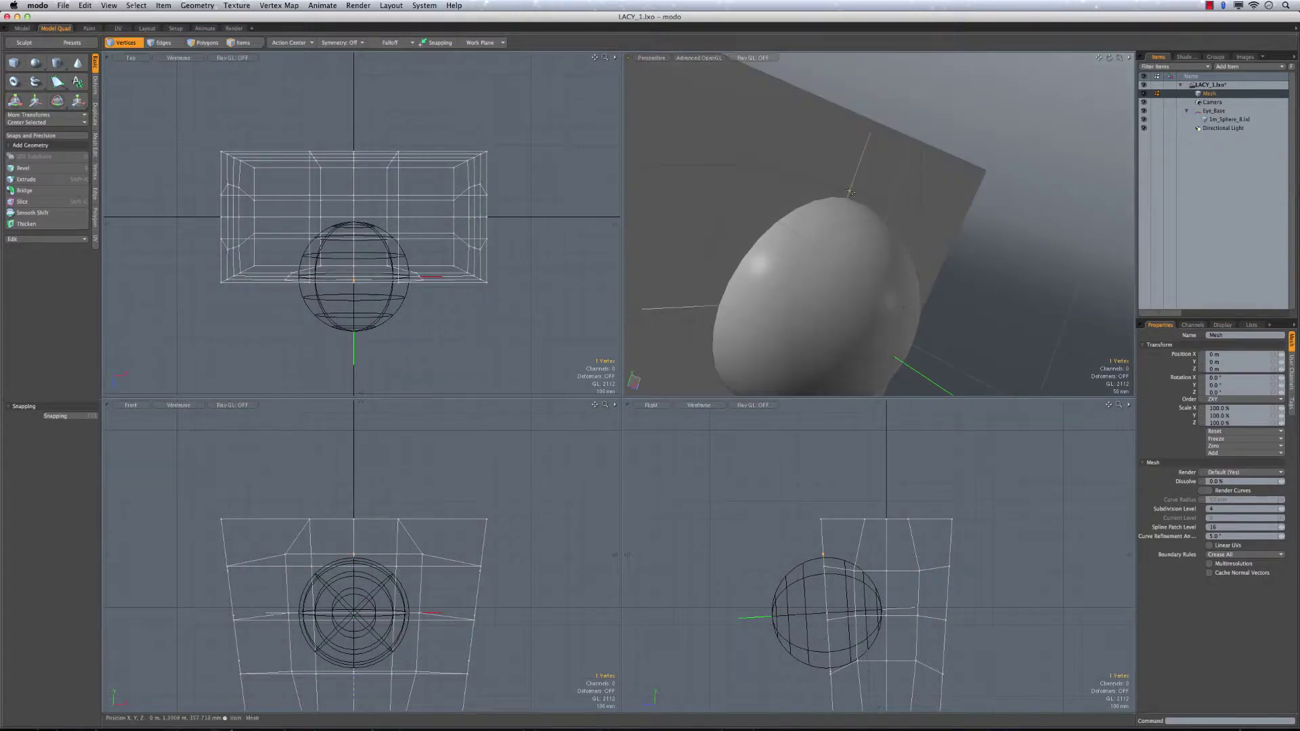
pyautogui.rightClick(850, 191)
pyautogui.click(849, 204)
pyautogui.keyDown('alt'); pyautogui.moveTo(849, 205); pyautogui.dragTo(840, 210); pyautogui.keyUp('alt')
pyautogui.click(66, 416)
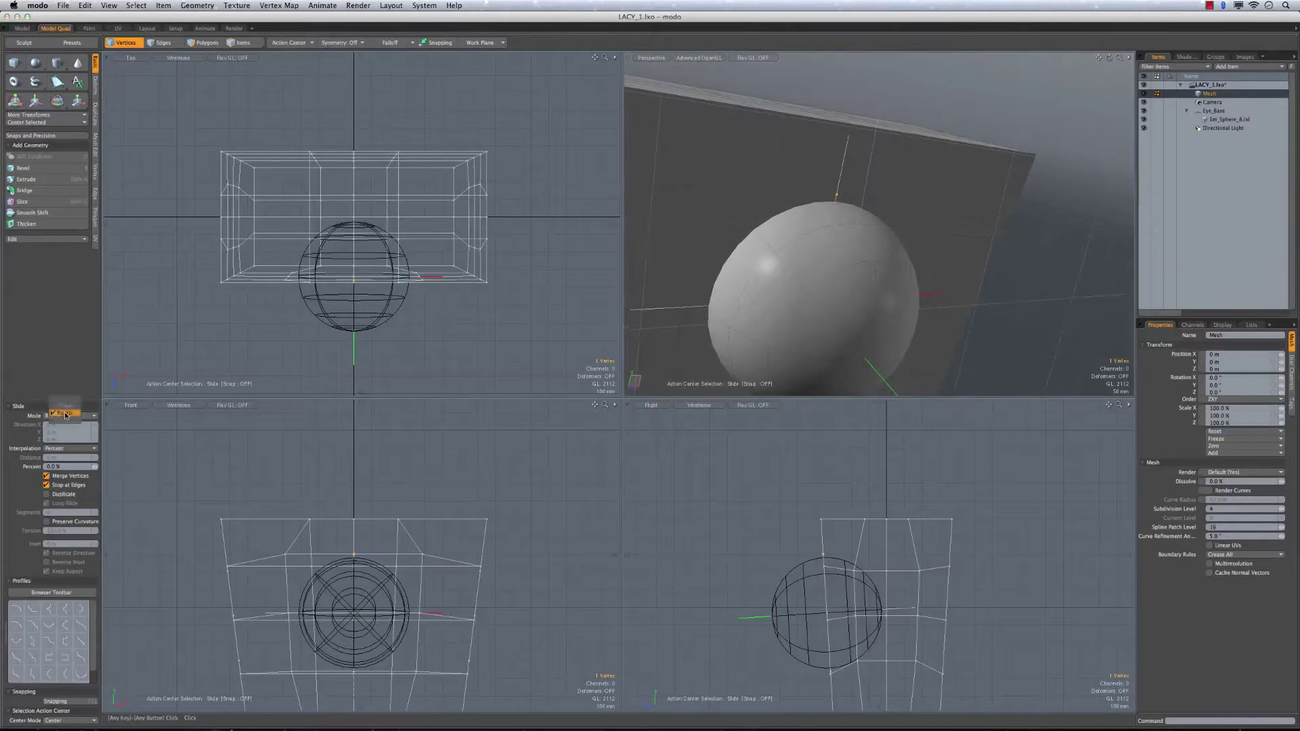
pyautogui.click(62, 406)
pyautogui.click(836, 195)
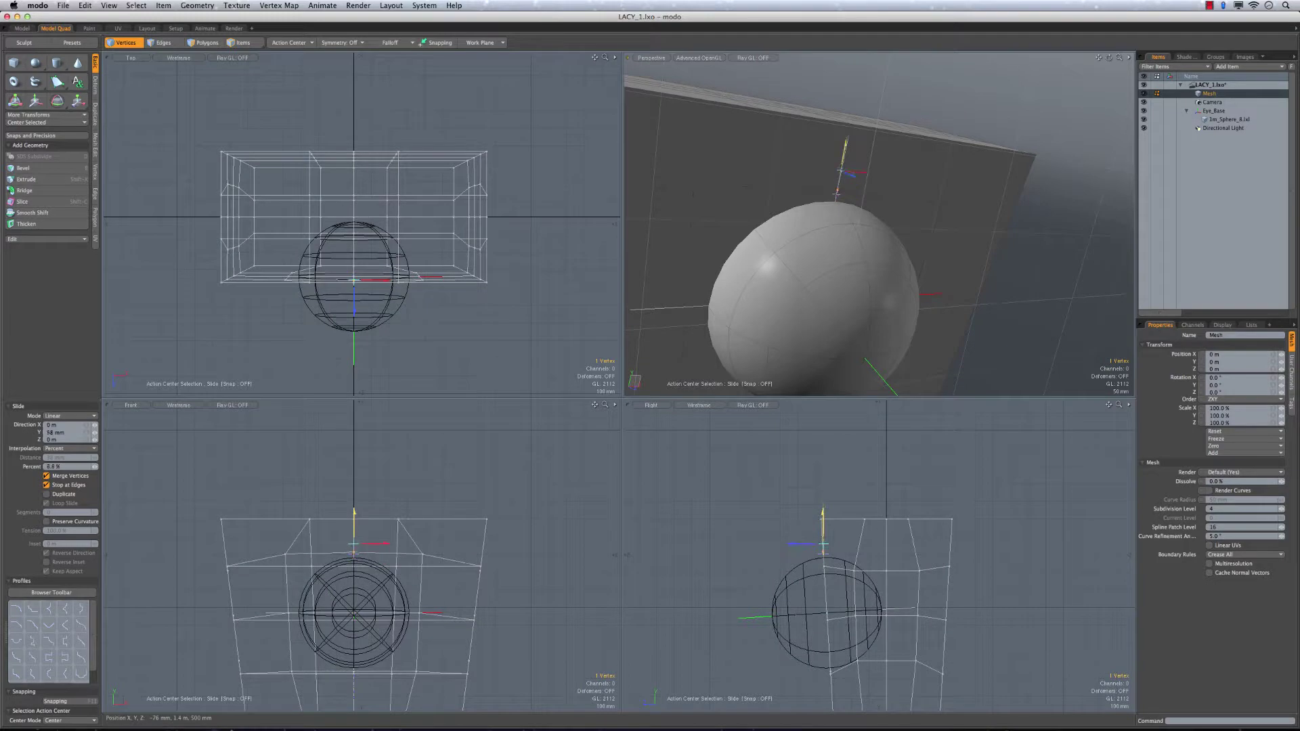
# Slide the front-face vertex just below the sphere downward along its edge
pyautogui.keyDown('alt'); pyautogui.moveTo(845, 197); pyautogui.dragTo(982, 254); pyautogui.keyUp('alt')
pyautogui.keyDown('alt'); pyautogui.keyDown('shift'); pyautogui.moveTo(874, 342); pyautogui.dragTo(865, 120); pyautogui.keyUp('shift'); pyautogui.keyUp('alt')
pyautogui.press('space')
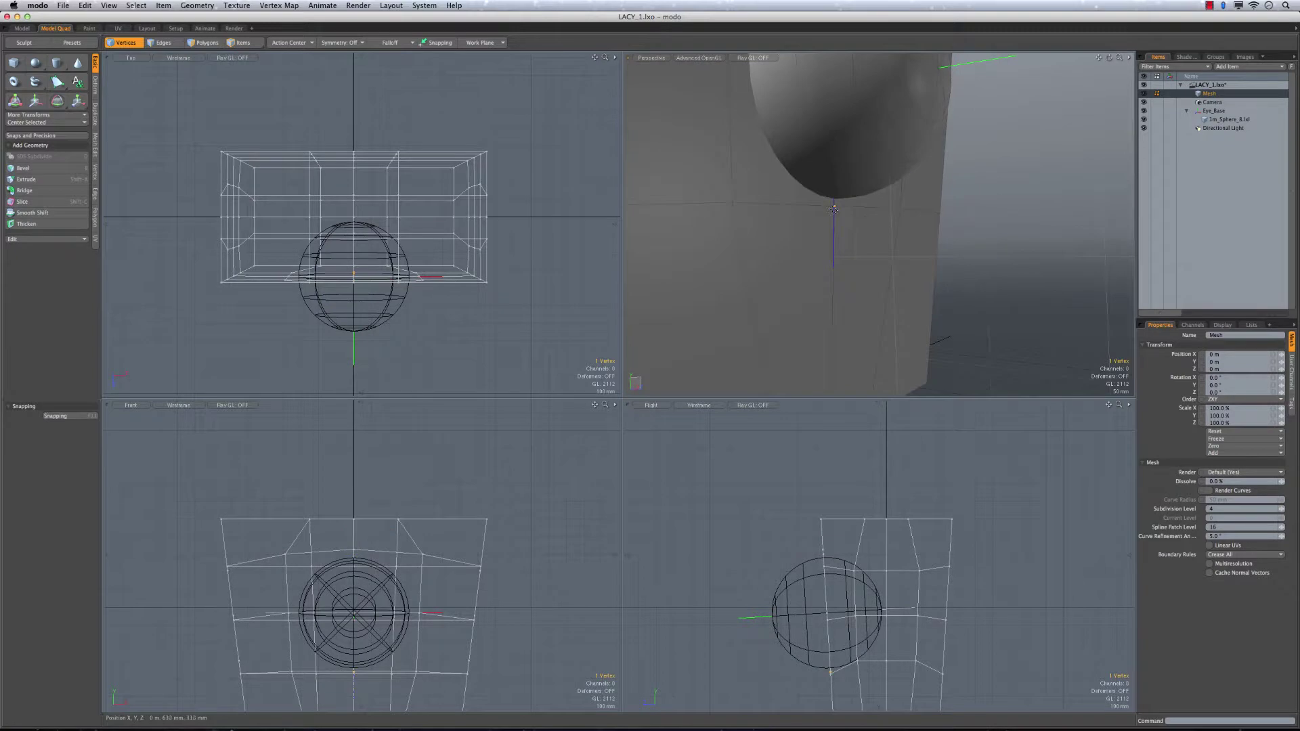
pyautogui.rightClick(829, 221)
pyautogui.click(829, 220)
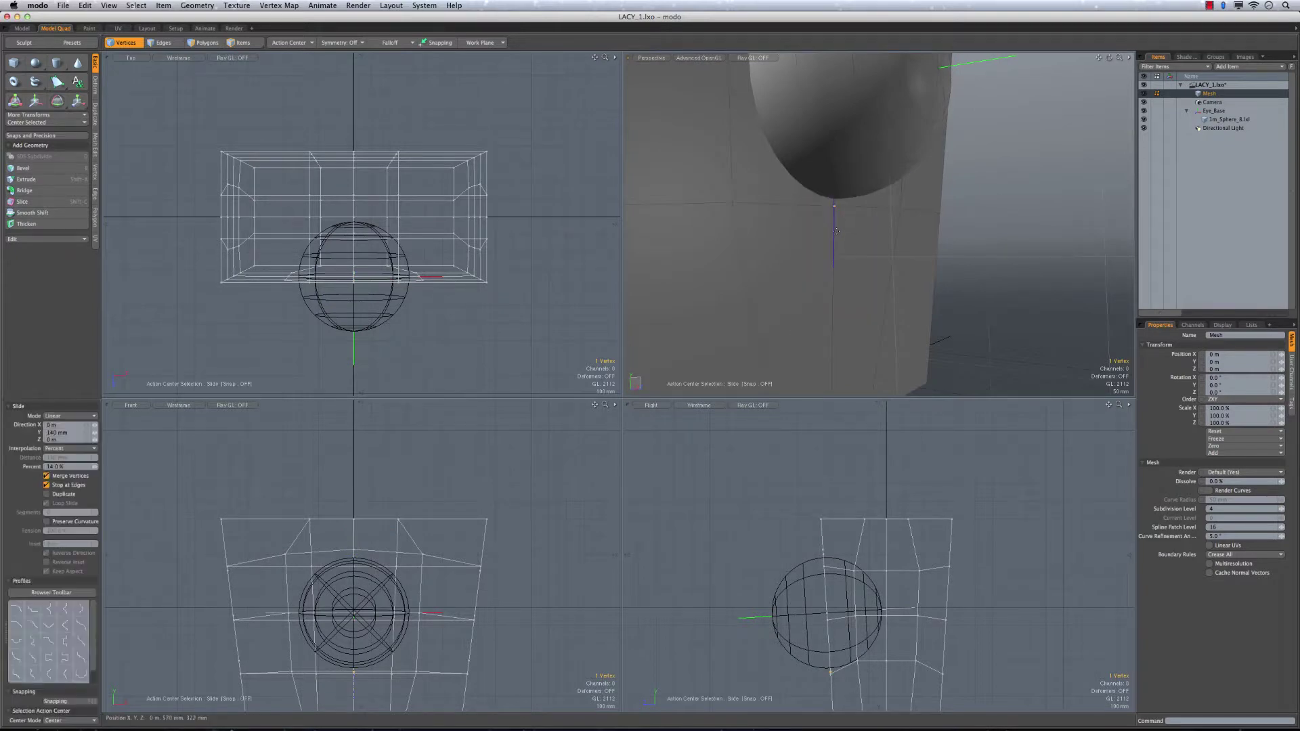
pyautogui.click(836, 229)
pyautogui.moveTo(835, 209); pyautogui.dragTo(773, 222)
pyautogui.press('space')
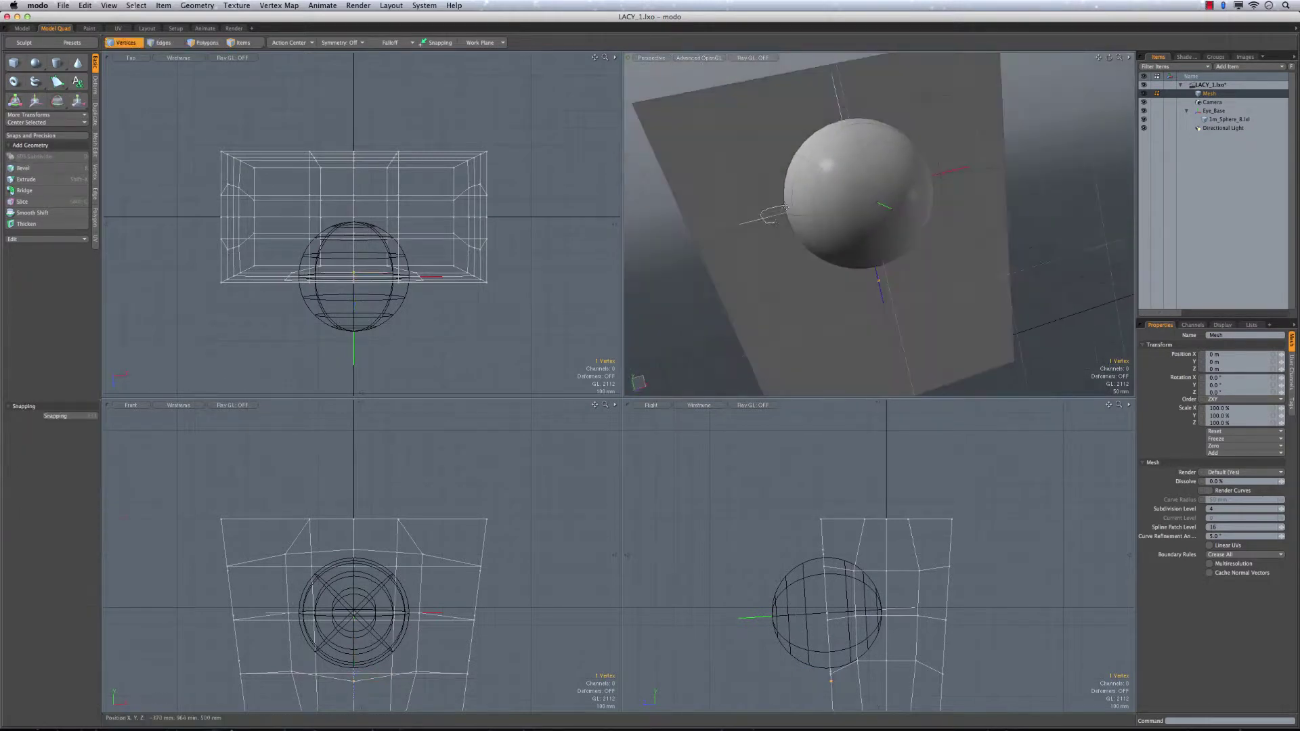
# Turn on X symmetry and slide the pair of front-face vertices beside the sphere outward along their edges
pyautogui.click(343, 43)
pyautogui.click(341, 52)
pyautogui.keyDown('alt'); pyautogui.moveTo(818, 250); pyautogui.dragTo(837, 241); pyautogui.keyUp('alt')
pyautogui.moveTo(785, 229); pyautogui.dragTo(752, 219, button='right')
pyautogui.scroll(5, 784, 212)
pyautogui.rightClick(782, 212)
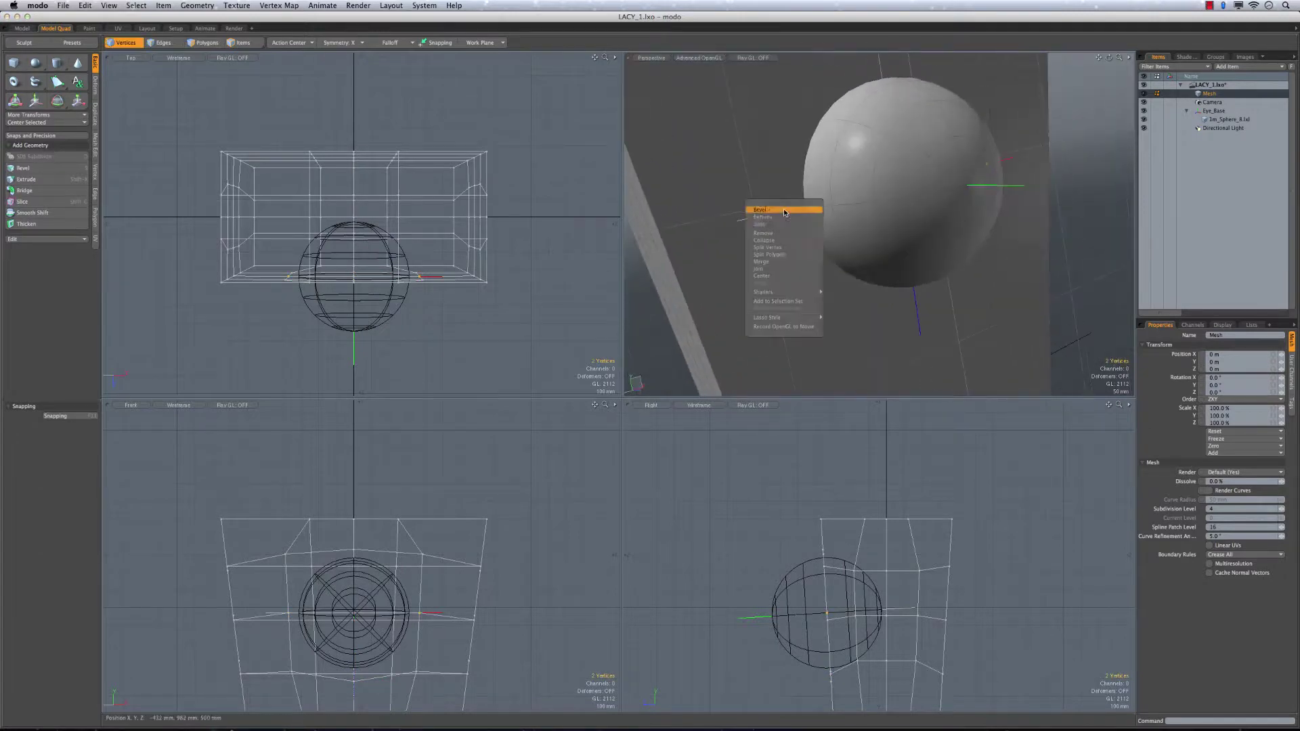
pyautogui.click(776, 225)
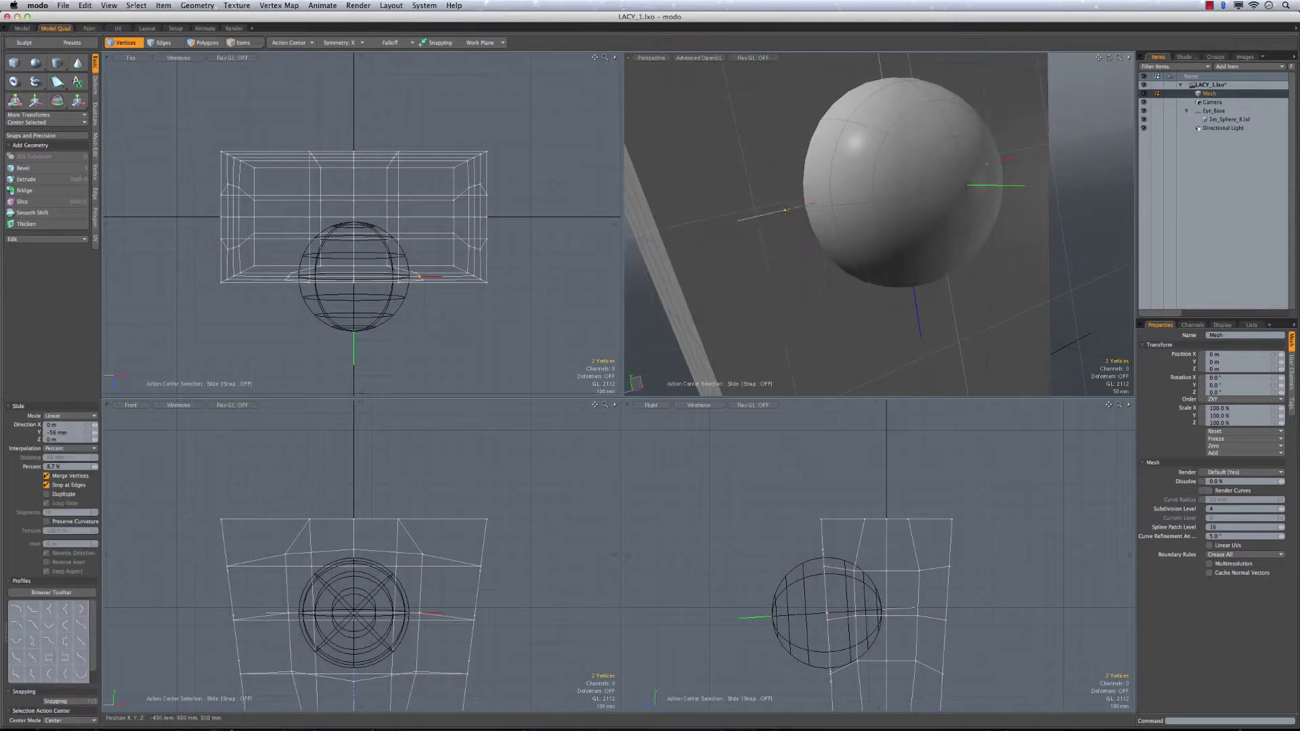
pyautogui.moveTo(815, 205)
pyautogui.mouseDown()
pyautogui.moveTo(795, 208)
pyautogui.moveTo(831, 201)
pyautogui.mouseUp()
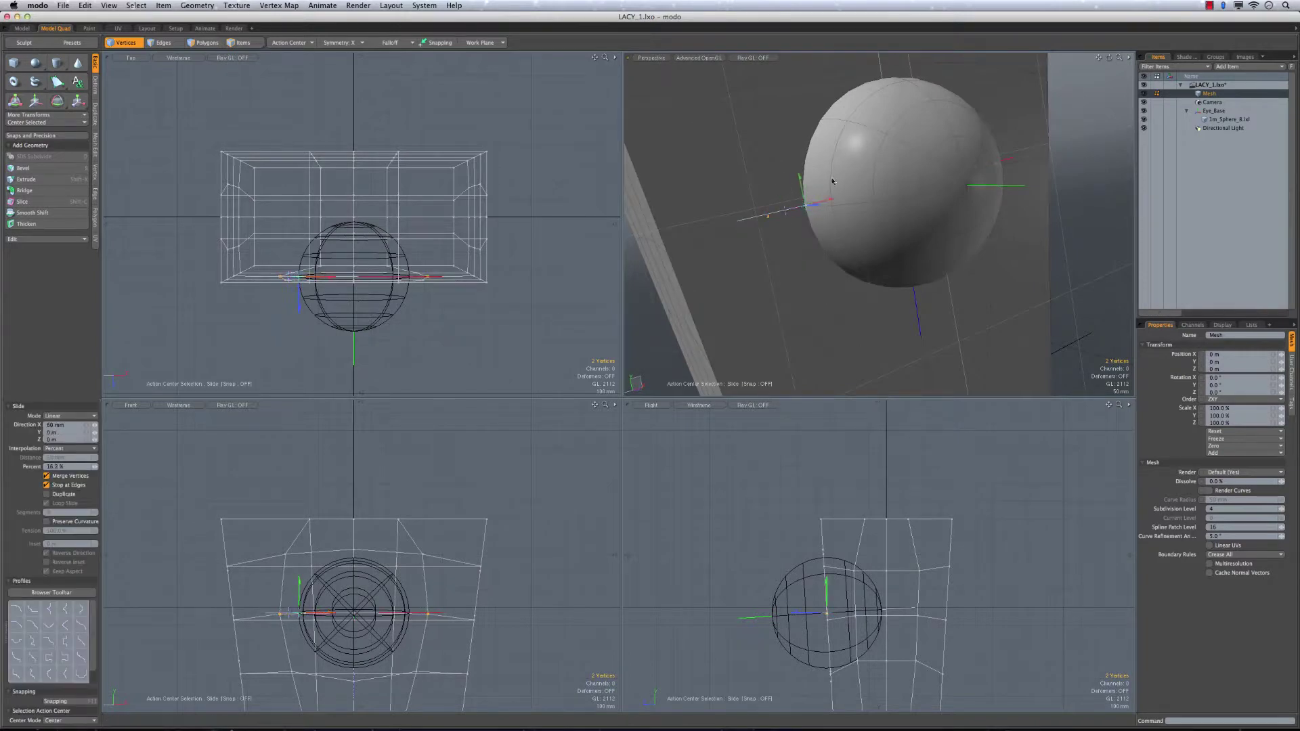
pyautogui.scroll(-3, 901, 203)
pyautogui.keyDown('alt'); pyautogui.moveTo(962, 204); pyautogui.dragTo(982, 169); pyautogui.keyUp('alt')
pyautogui.press('q')
# Turn the box mesh's subdivision smoothing back on
pyautogui.click(1087, 147)
pyautogui.press('Tab')
pyautogui.keyDown('alt'); pyautogui.moveTo(1087, 147); pyautogui.dragTo(793, 209); pyautogui.keyUp('alt')
# Duplicate the sphere item parented to Eye_Base
pyautogui.press('5')
pyautogui.click(933, 189)
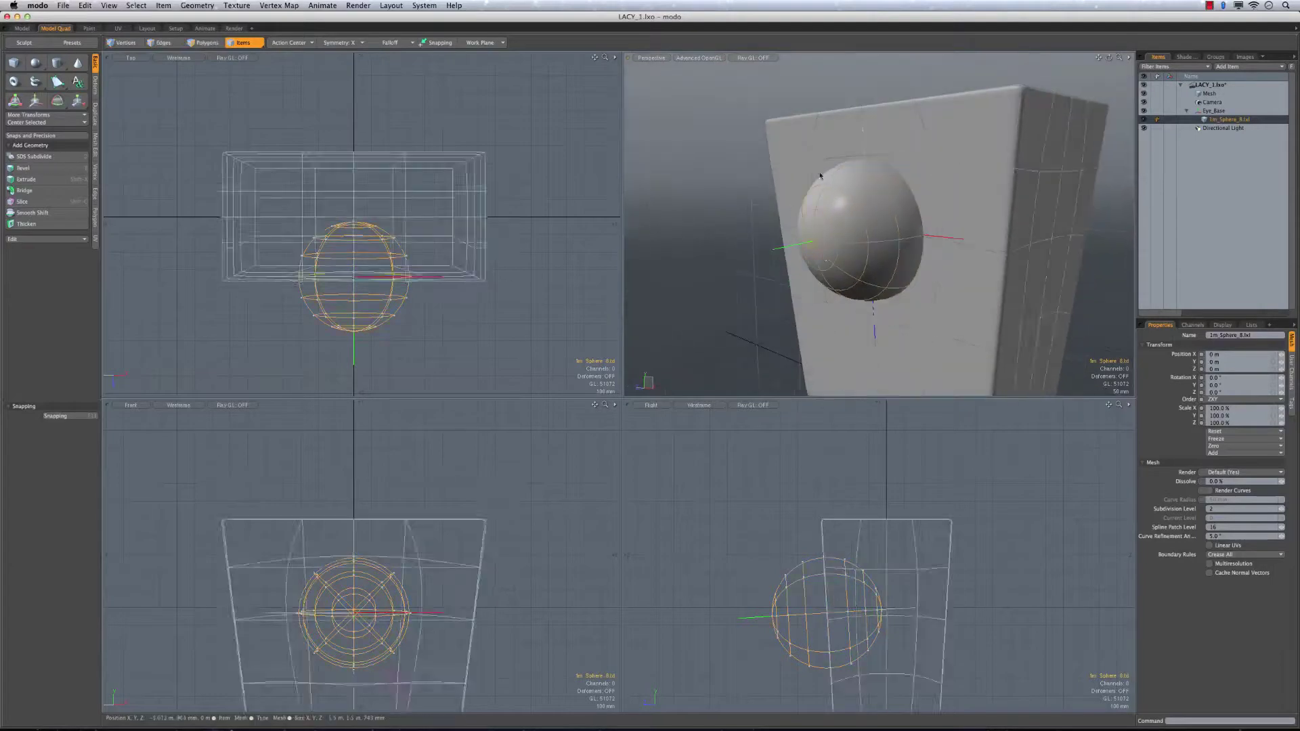
pyautogui.keyDown('alt'); pyautogui.moveTo(834, 256); pyautogui.dragTo(886, 237); pyautogui.keyUp('alt')
pyautogui.rightClick(1203, 118)
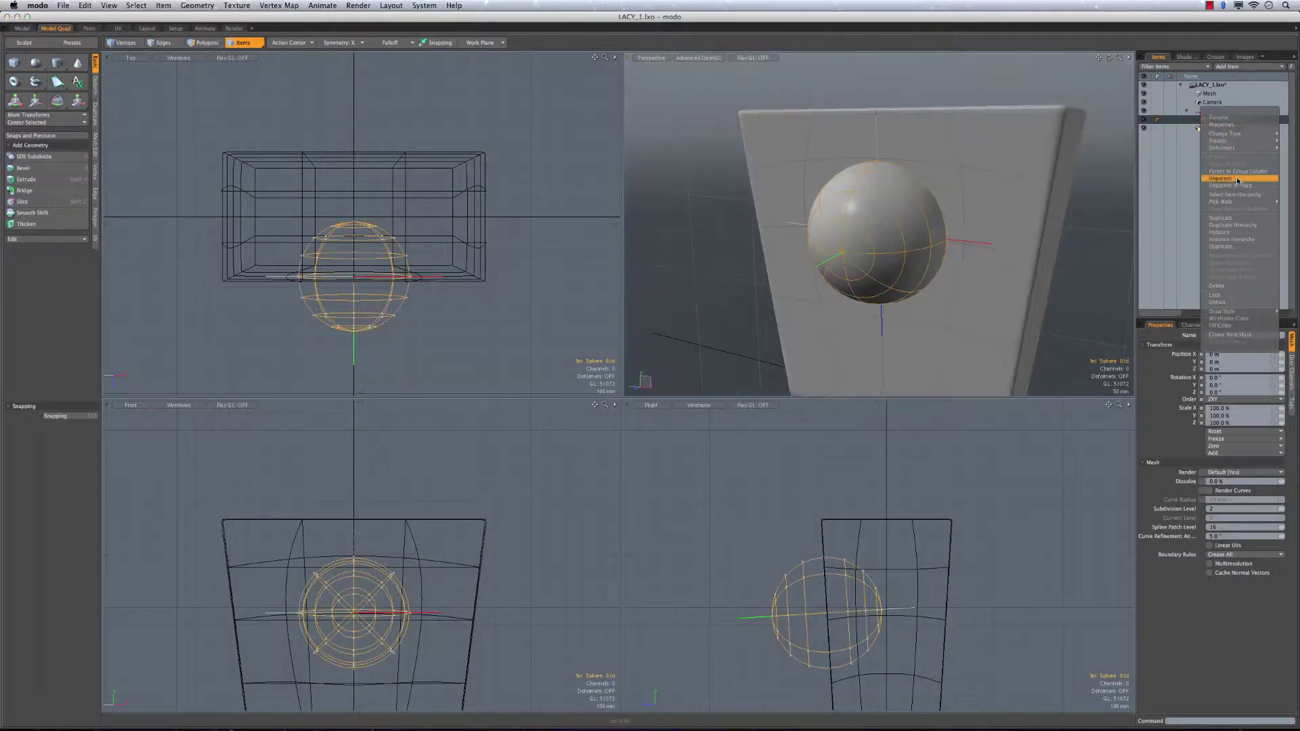
pyautogui.click(1237, 218)
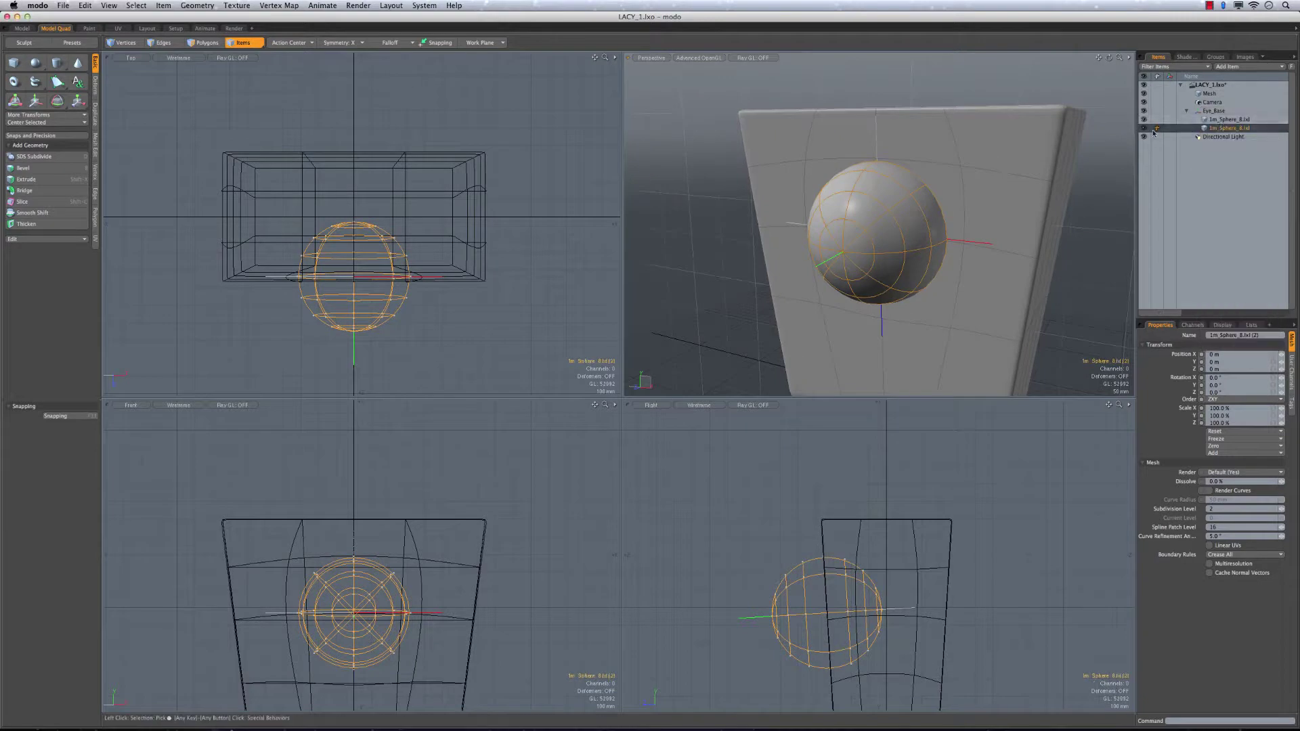
# Rename the duplicated sphere as Eye_Master
pyautogui.keyDown('alt'); pyautogui.moveTo(887, 210); pyautogui.dragTo(778, 185); pyautogui.keyUp('alt')
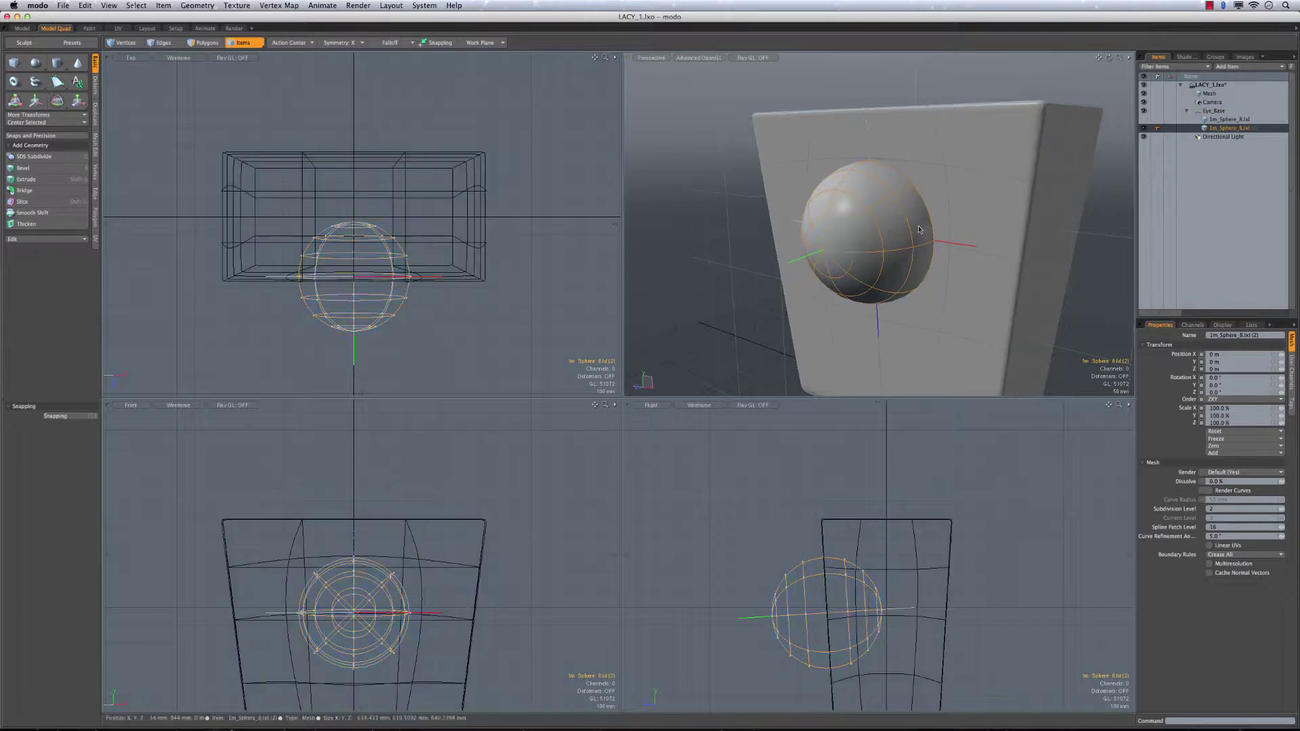
pyautogui.rightClick(1227, 132)
pyautogui.click(1225, 132)
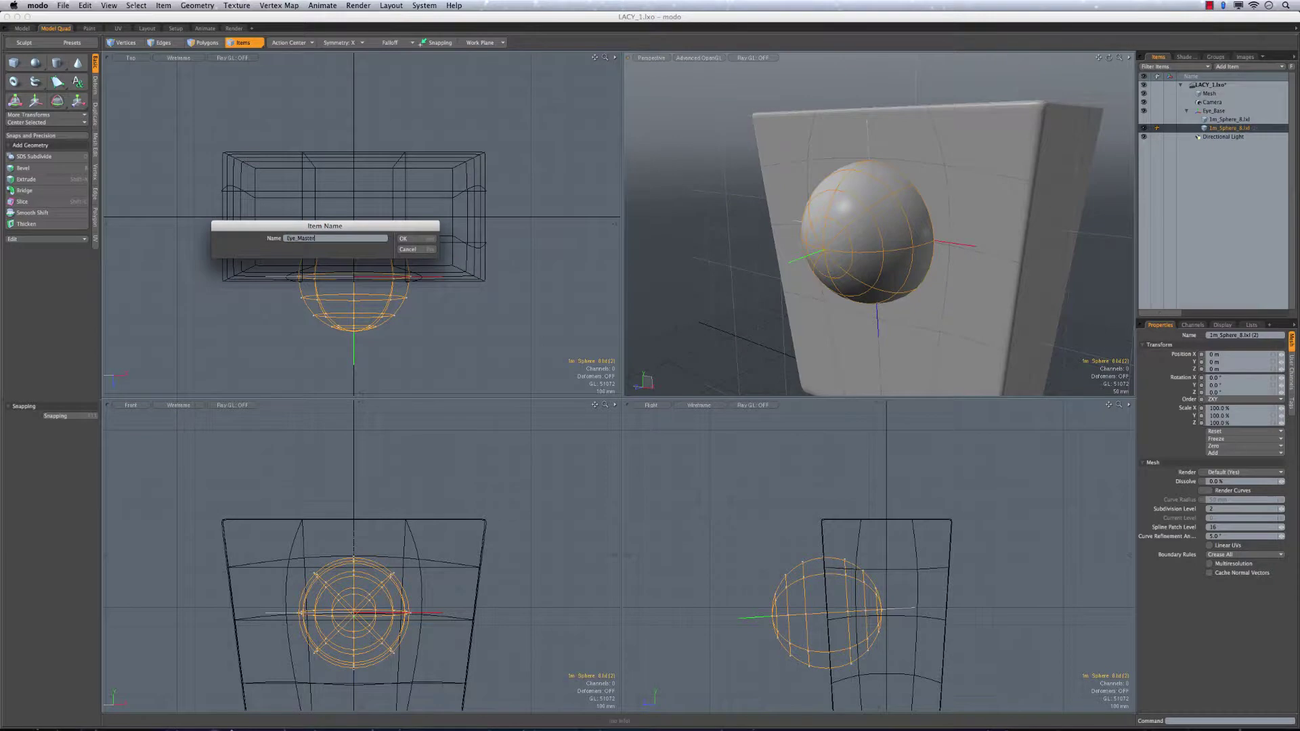
pyautogui.press('Return')
# Rename the original sphere under Eye_Base as Eye_Socket
pyautogui.click(1229, 120)
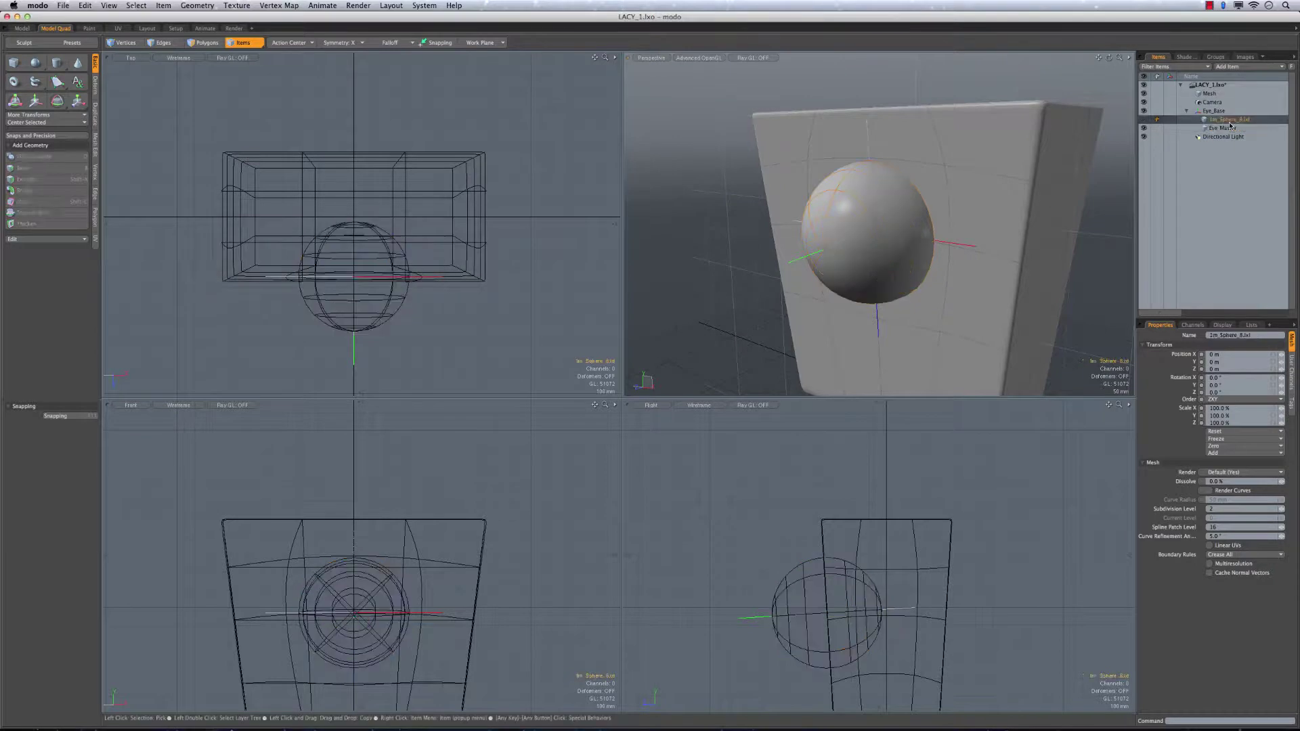
pyautogui.click(1145, 121)
pyautogui.rightClick(1218, 122)
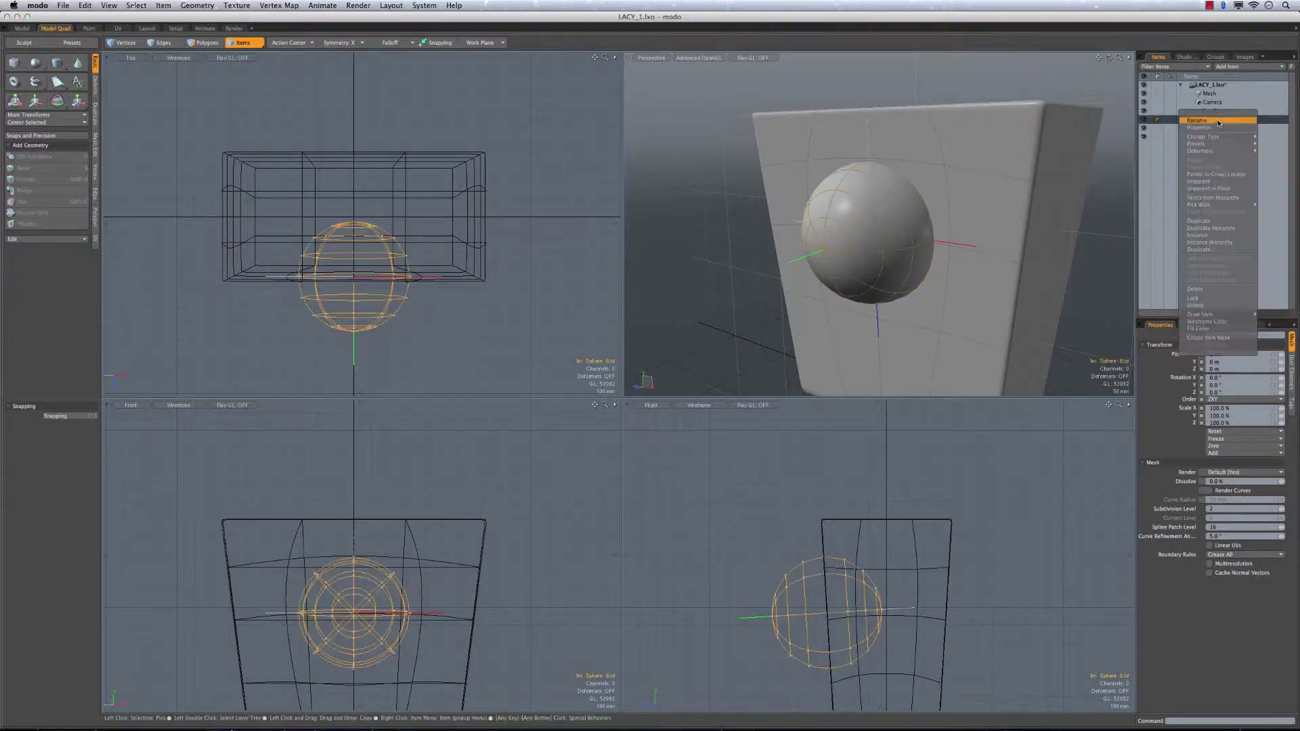
pyautogui.click(1218, 120)
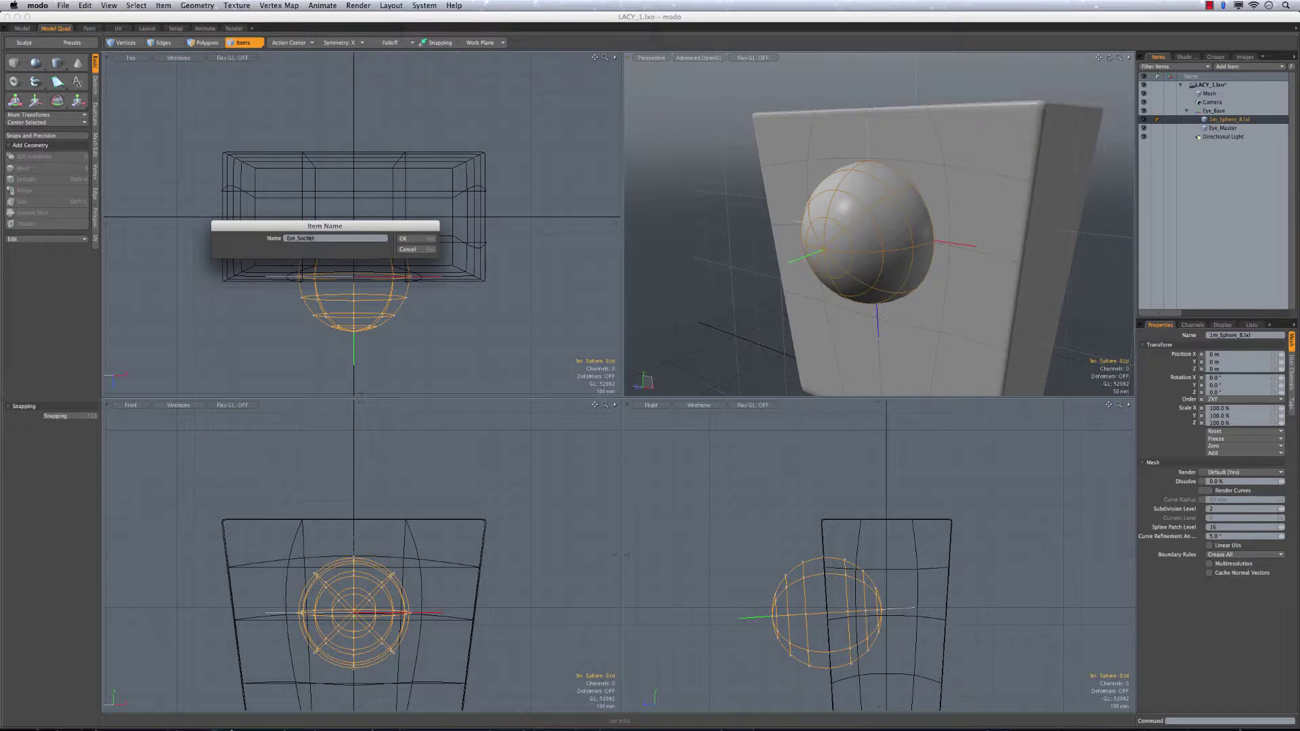
pyautogui.press('Return')
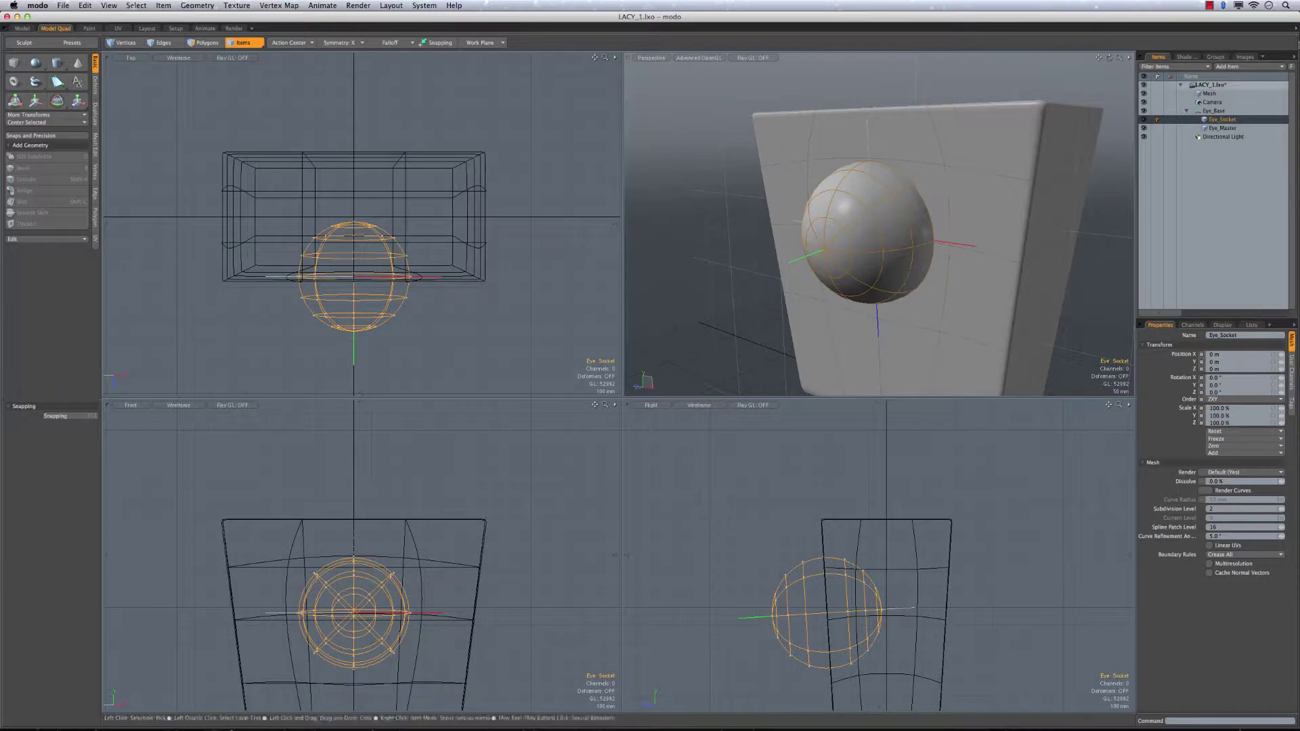
# Select the Eye_Socket sphere's edge loop just in front of the box's front face
pyautogui.keyDown('alt'); pyautogui.moveTo(800, 196); pyautogui.dragTo(833, 152); pyautogui.keyUp('alt')
pyautogui.press('1')
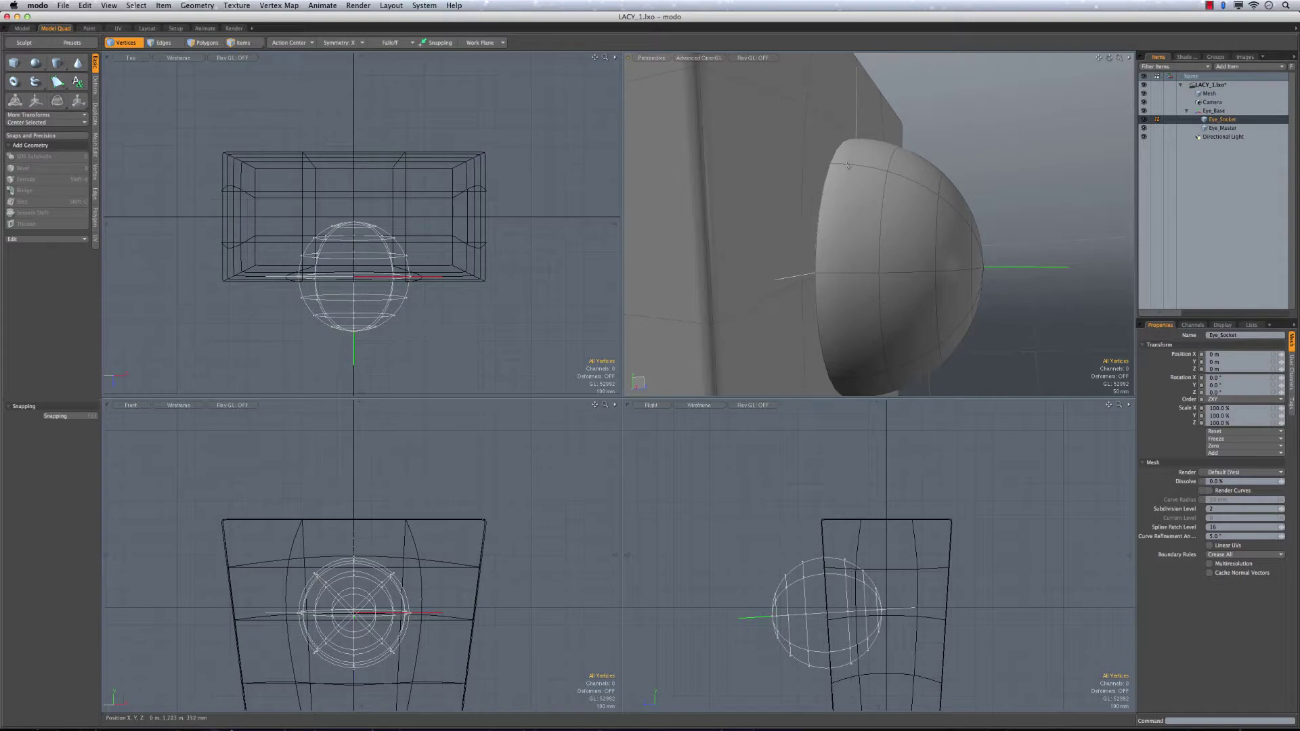
pyautogui.press('5')
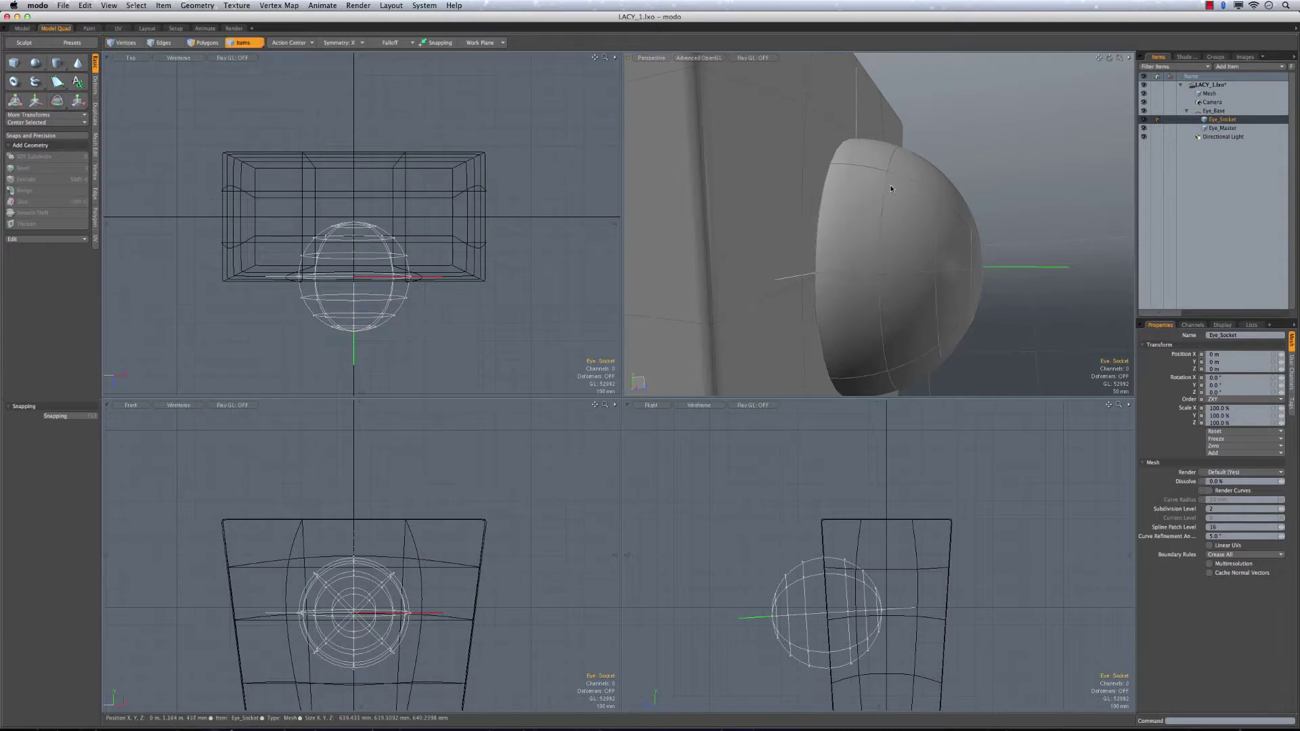
pyautogui.press('Escape')
pyautogui.click(1221, 119)
pyautogui.press('1')
pyautogui.press('2')
pyautogui.doubleClick(882, 214)
pyautogui.keyDown('alt'); pyautogui.moveTo(882, 213); pyautogui.dragTo(849, 167); pyautogui.keyUp('alt')
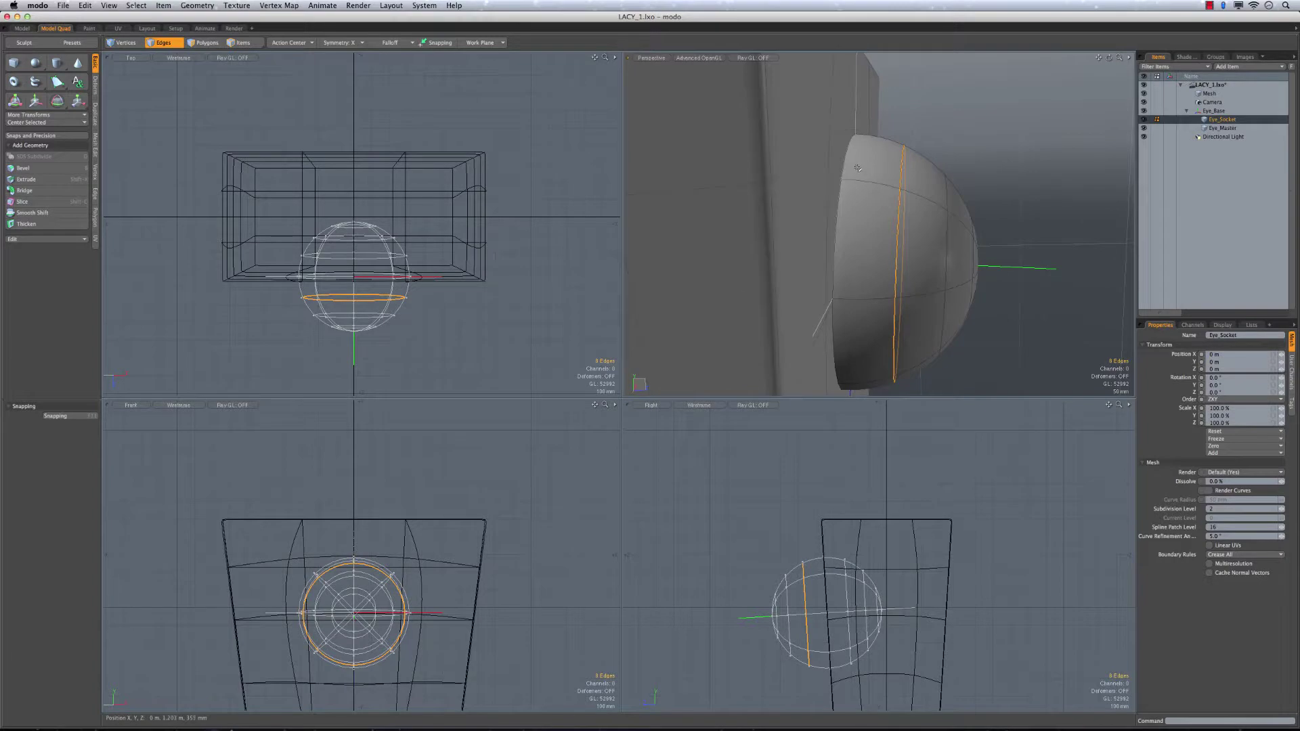
# Loop-slice the Eye_Socket polygon band nearest the box face in Free mode at about 20.5%, with Preserve Curvature on
pyautogui.press('3')
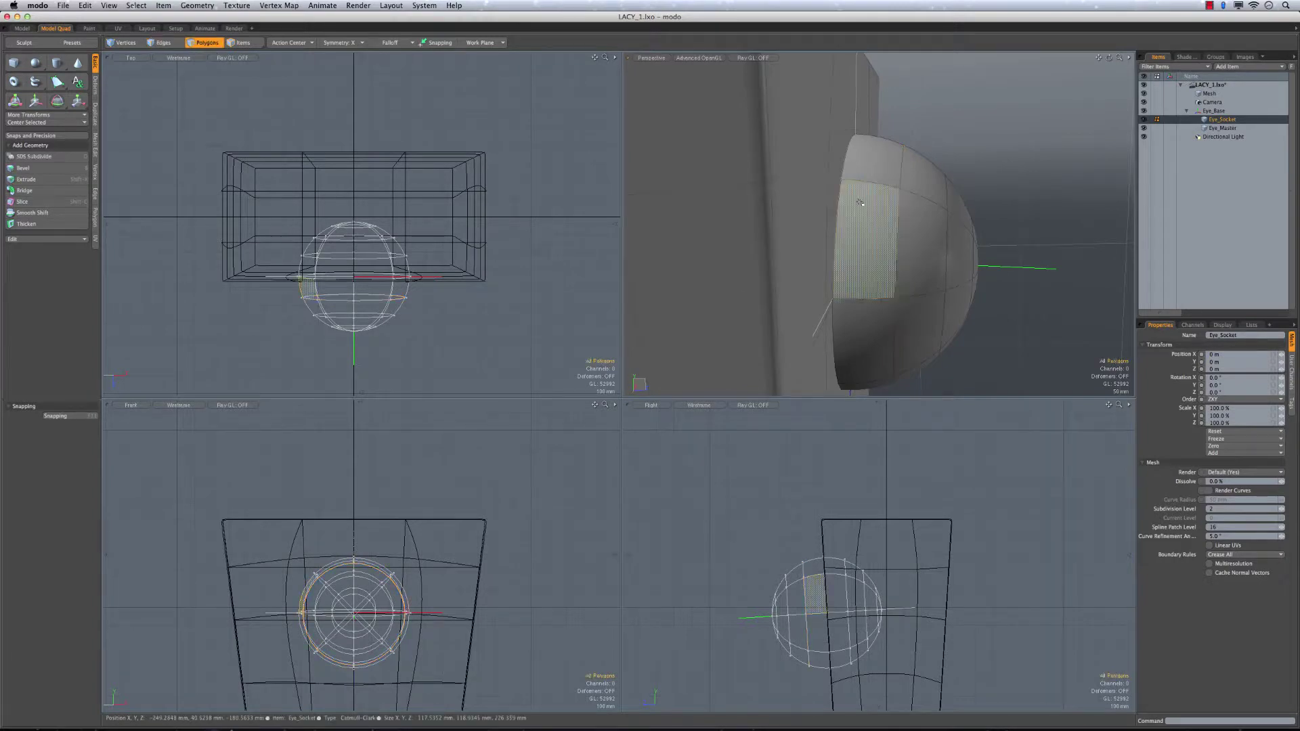
pyautogui.moveTo(872, 189); pyautogui.dragTo(863, 176)
pyautogui.hotkey('alt', 'c')
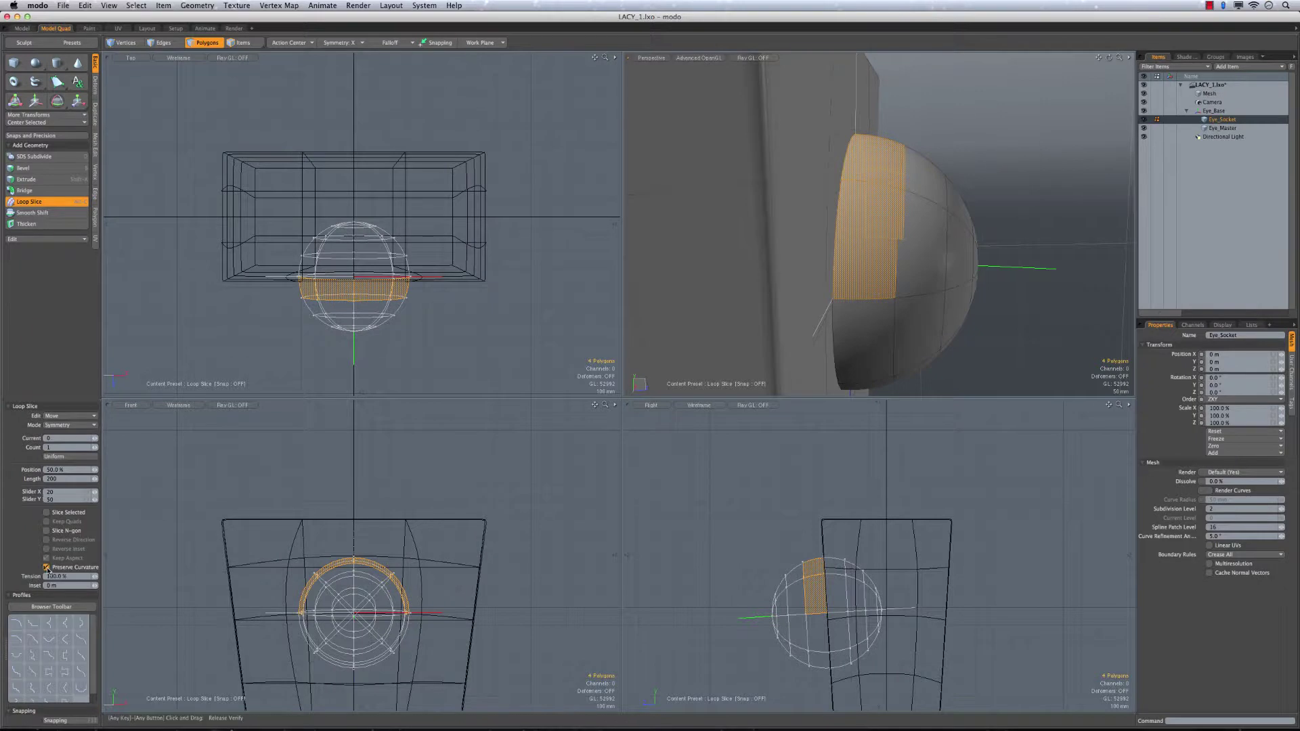
pyautogui.click(935, 202)
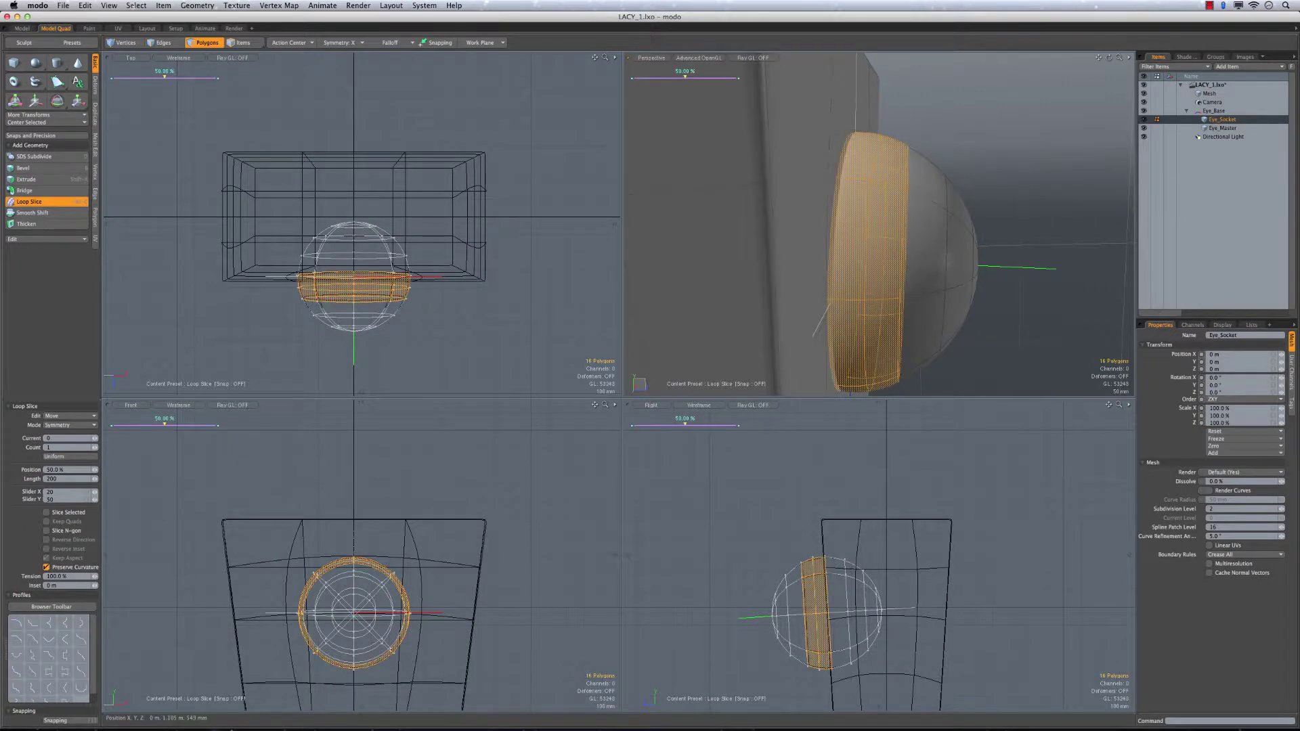
pyautogui.click(70, 426)
pyautogui.click(64, 414)
pyautogui.moveTo(908, 243); pyautogui.dragTo(877, 241)
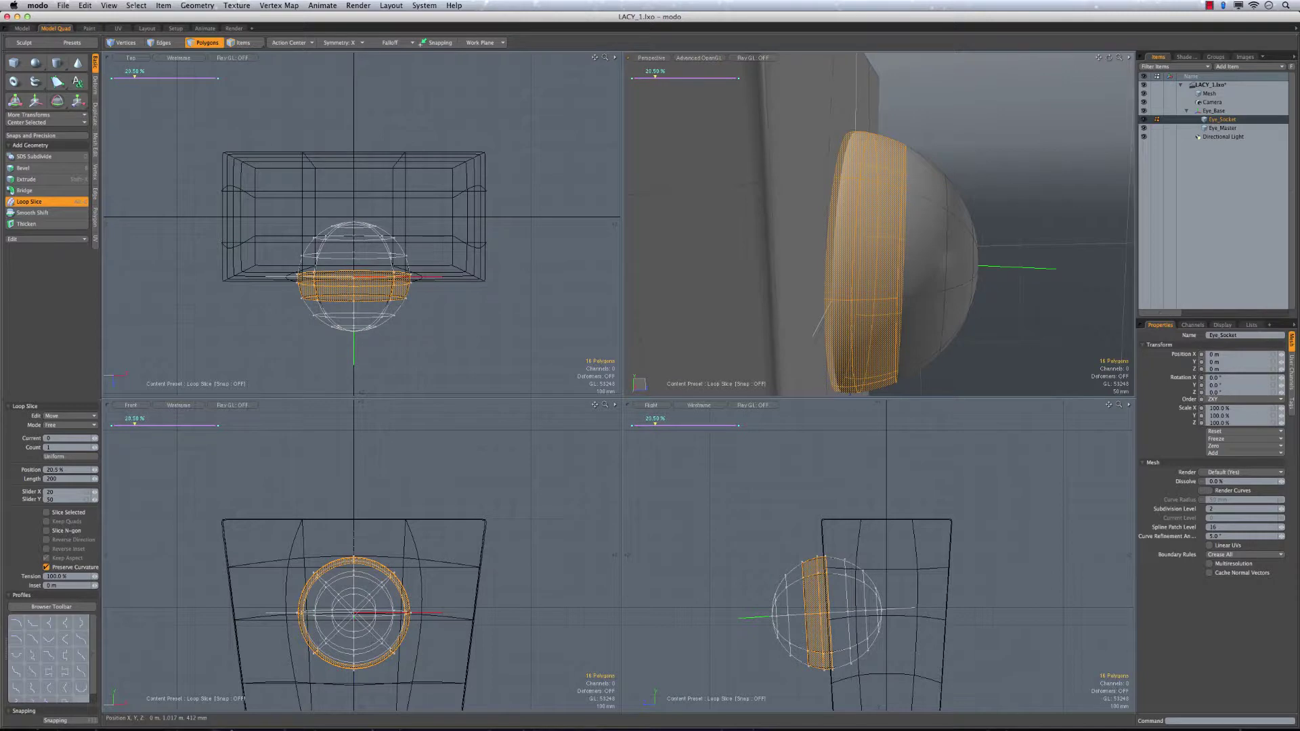
pyautogui.moveTo(880, 223)
pyautogui.keyDown('alt'); pyautogui.mouseDown()
pyautogui.moveTo(948, 220)
pyautogui.moveTo(880, 223)
pyautogui.mouseUp(); pyautogui.keyUp('alt')
pyautogui.scroll(3, 881, 224)
pyautogui.press('Escape')
pyautogui.press('Escape')
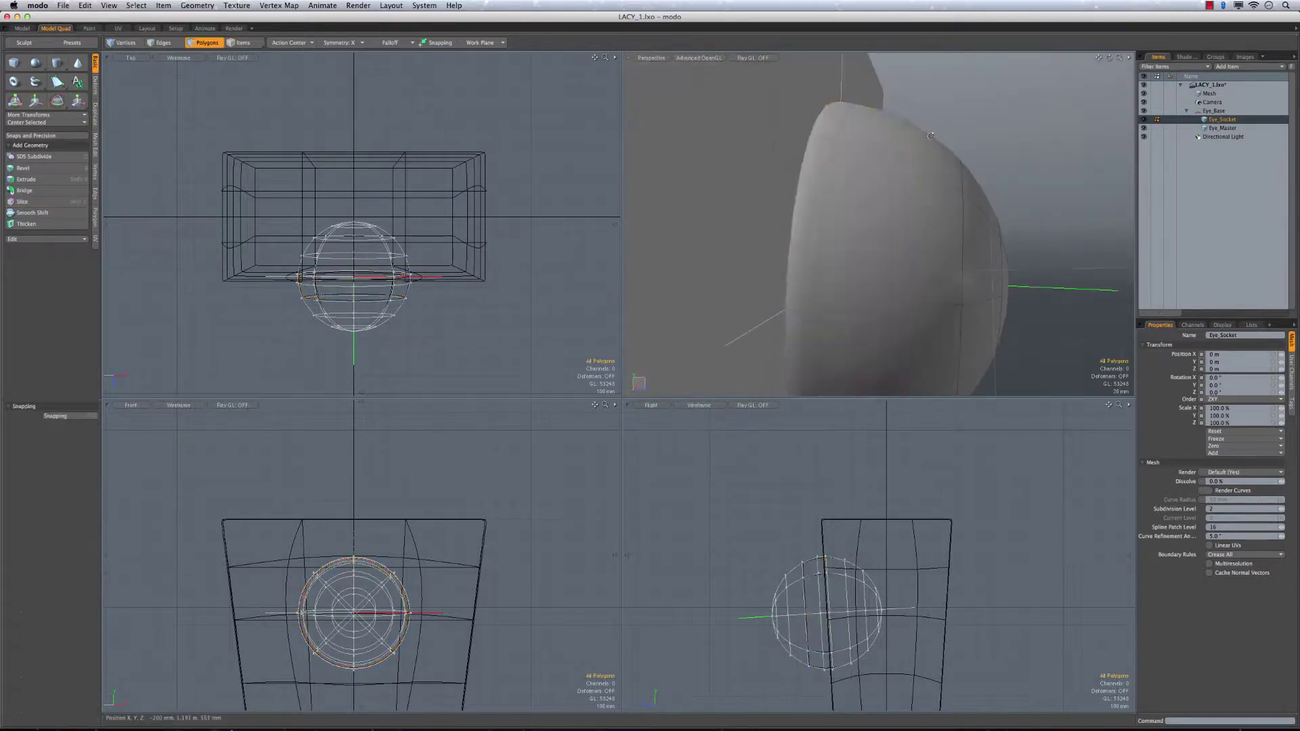
# Select the full Eye_Socket edge loop just in front of the box's front face
pyautogui.keyDown('alt'); pyautogui.moveTo(894, 156); pyautogui.dragTo(864, 149); pyautogui.keyUp('alt')
pyautogui.press('2')
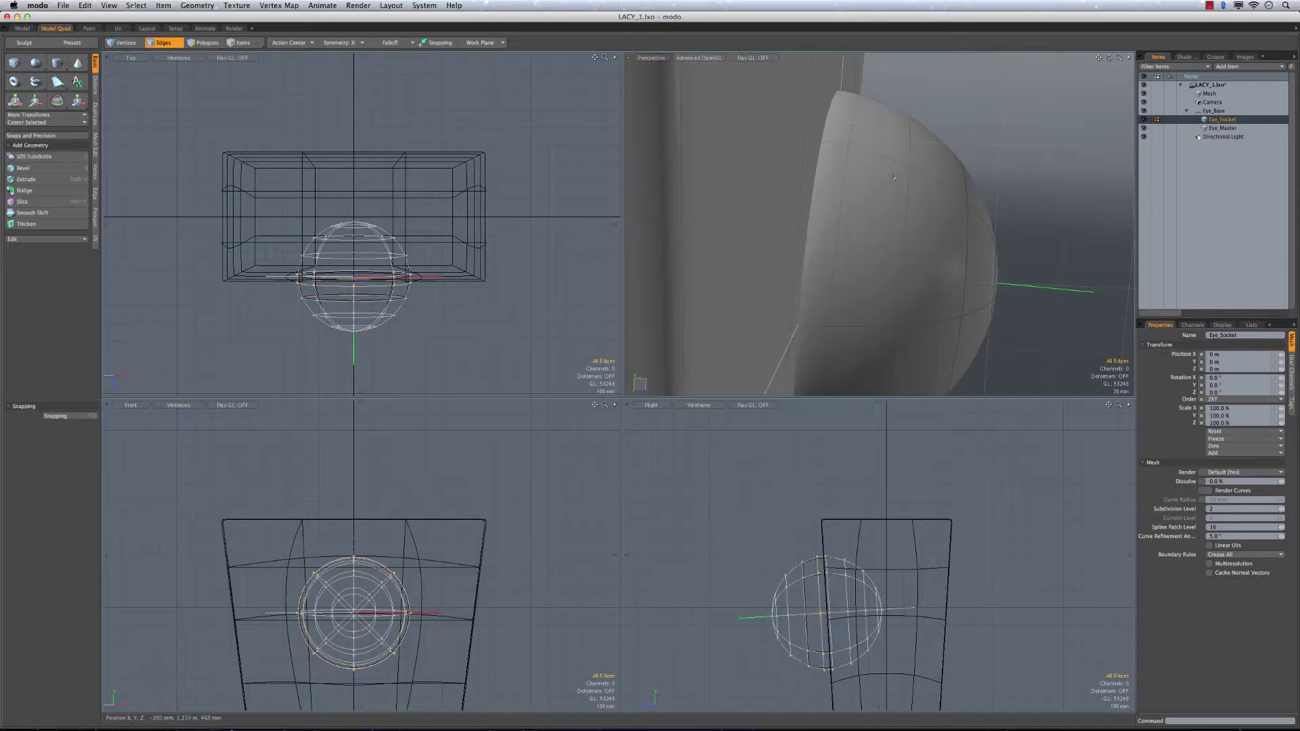
pyautogui.doubleClick(853, 127)
pyautogui.hotkey('shift', 'a')
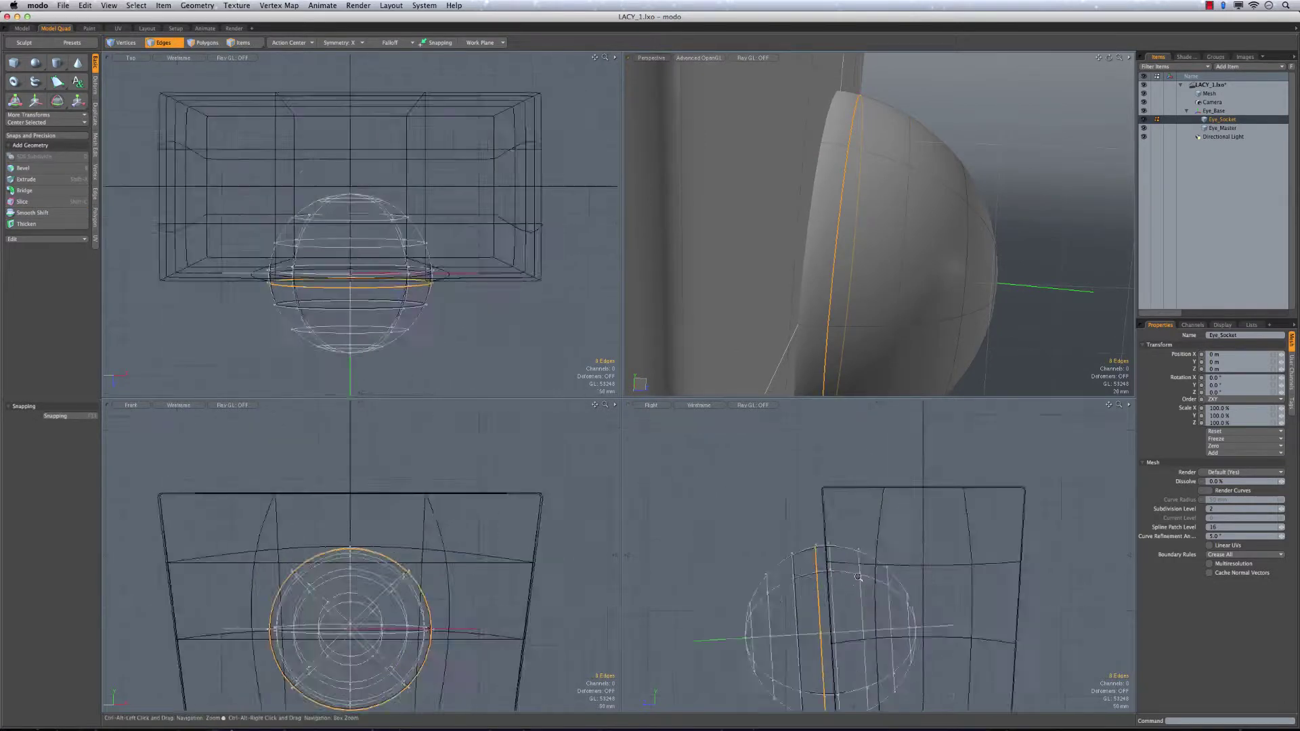
pyautogui.keyDown('alt'); pyautogui.moveTo(884, 506); pyautogui.dragTo(890, 449); pyautogui.keyUp('alt')
pyautogui.keyDown('ctrl'); pyautogui.keyDown('alt'); pyautogui.moveTo(859, 532); pyautogui.dragTo(863, 532); pyautogui.keyUp('alt'); pyautogui.keyUp('ctrl')
pyautogui.press('KP_0')
pyautogui.keyDown('ctrl'); pyautogui.keyDown('alt'); pyautogui.moveTo(541, 330); pyautogui.dragTo(563, 331); pyautogui.keyUp('alt'); pyautogui.keyUp('ctrl')
pyautogui.keyDown('alt'); pyautogui.moveTo(563, 332); pyautogui.dragTo(604, 298); pyautogui.keyUp('alt')
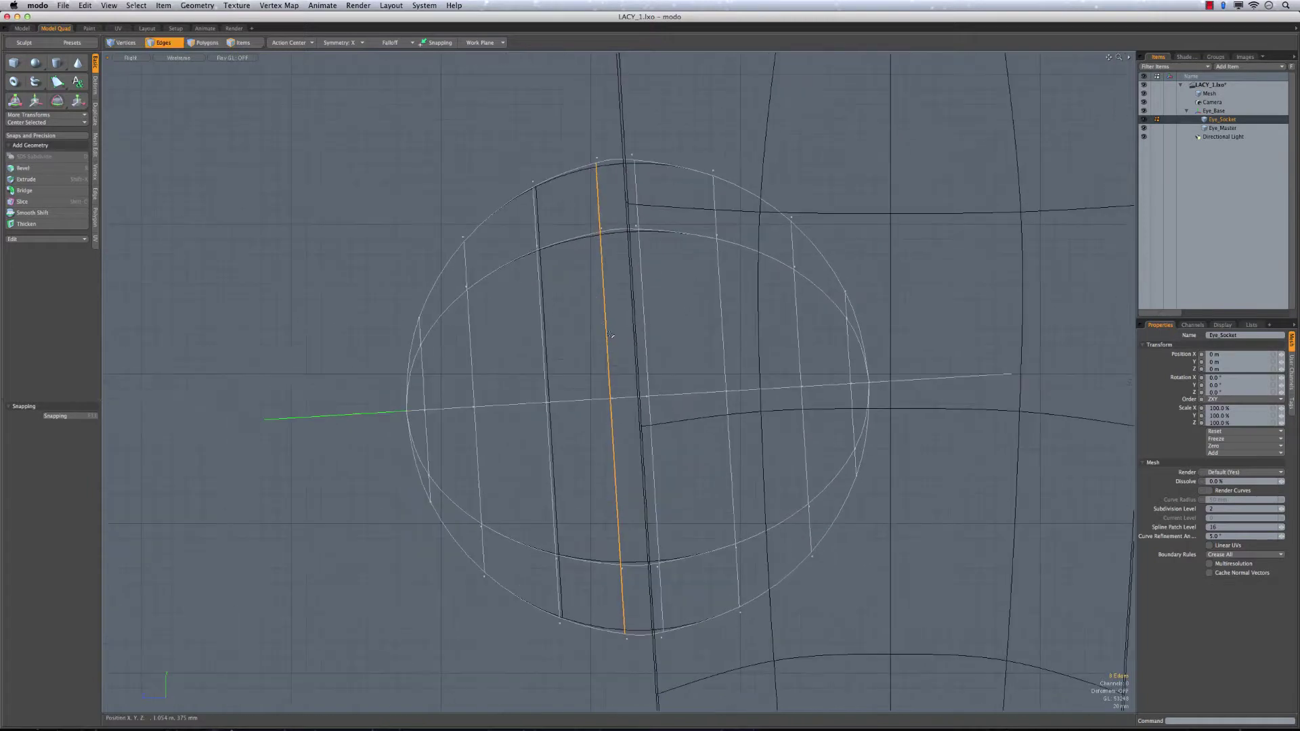
pyautogui.press('KP_0')
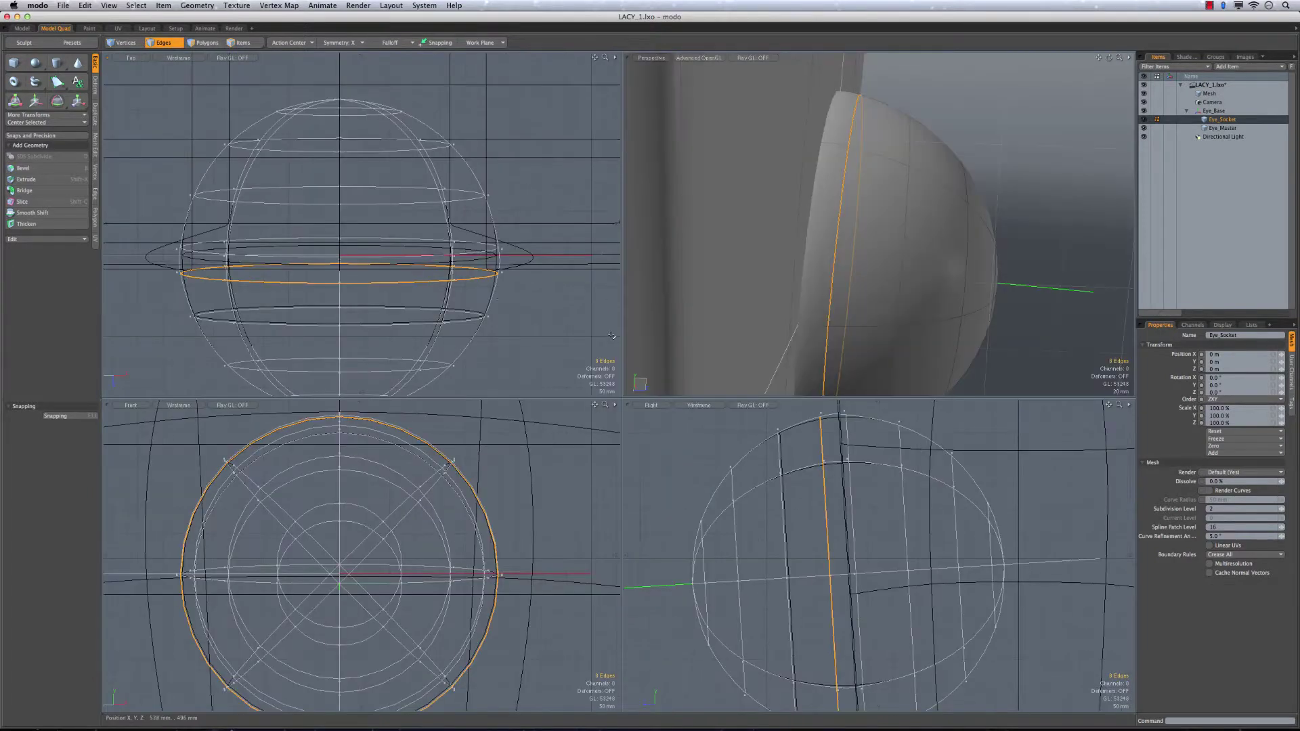
# Turn off symmetry before scaling the Eye_Socket loop
pyautogui.press('r')
pyautogui.keyDown('alt'); pyautogui.moveTo(468, 518); pyautogui.dragTo(499, 488); pyautogui.keyUp('alt')
pyautogui.press('q')
pyautogui.click(351, 44)
pyautogui.click(351, 35)
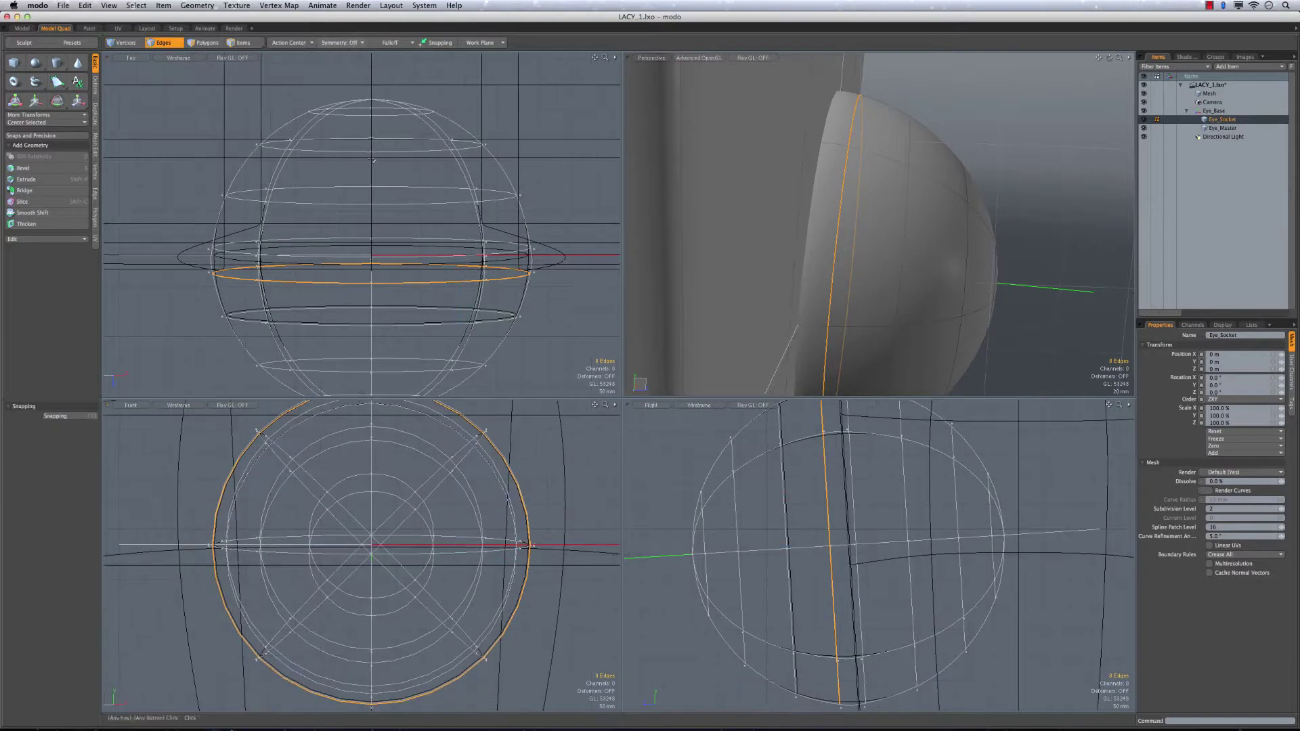
# Scale the selected Eye_Socket loop in front of the box face to about 98.5% in X and Y
pyautogui.keyDown('alt'); pyautogui.moveTo(401, 521); pyautogui.dragTo(395, 581); pyautogui.keyUp('alt')
pyautogui.press('r')
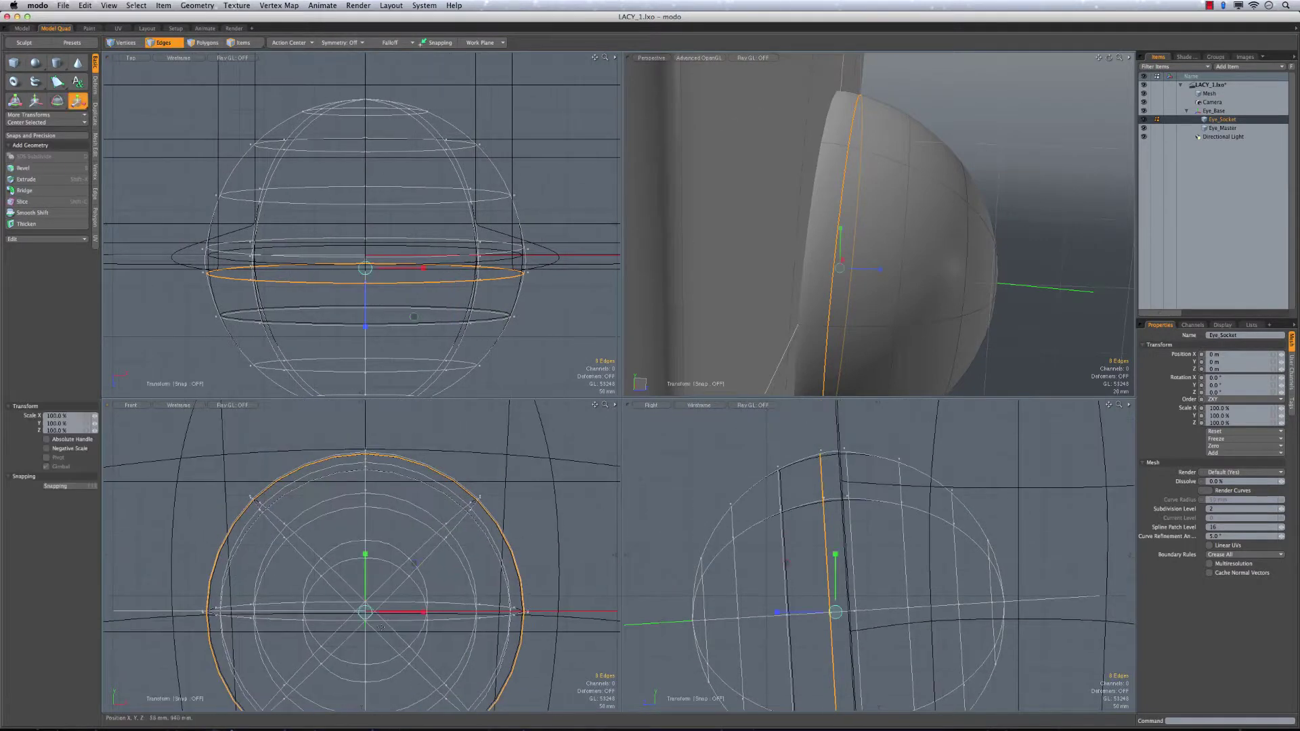
pyautogui.keyDown('alt'); pyautogui.moveTo(815, 568); pyautogui.dragTo(806, 551); pyautogui.keyUp('alt')
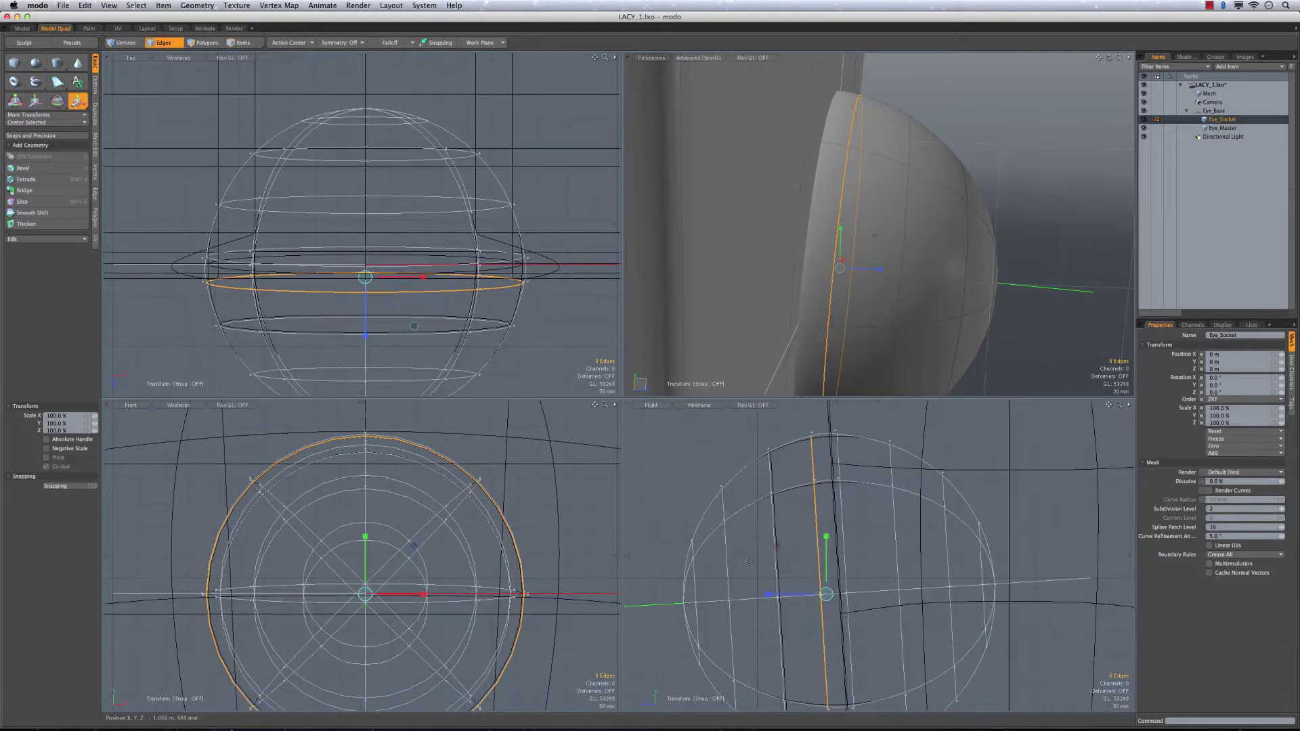
pyautogui.moveTo(414, 545); pyautogui.dragTo(415, 540)
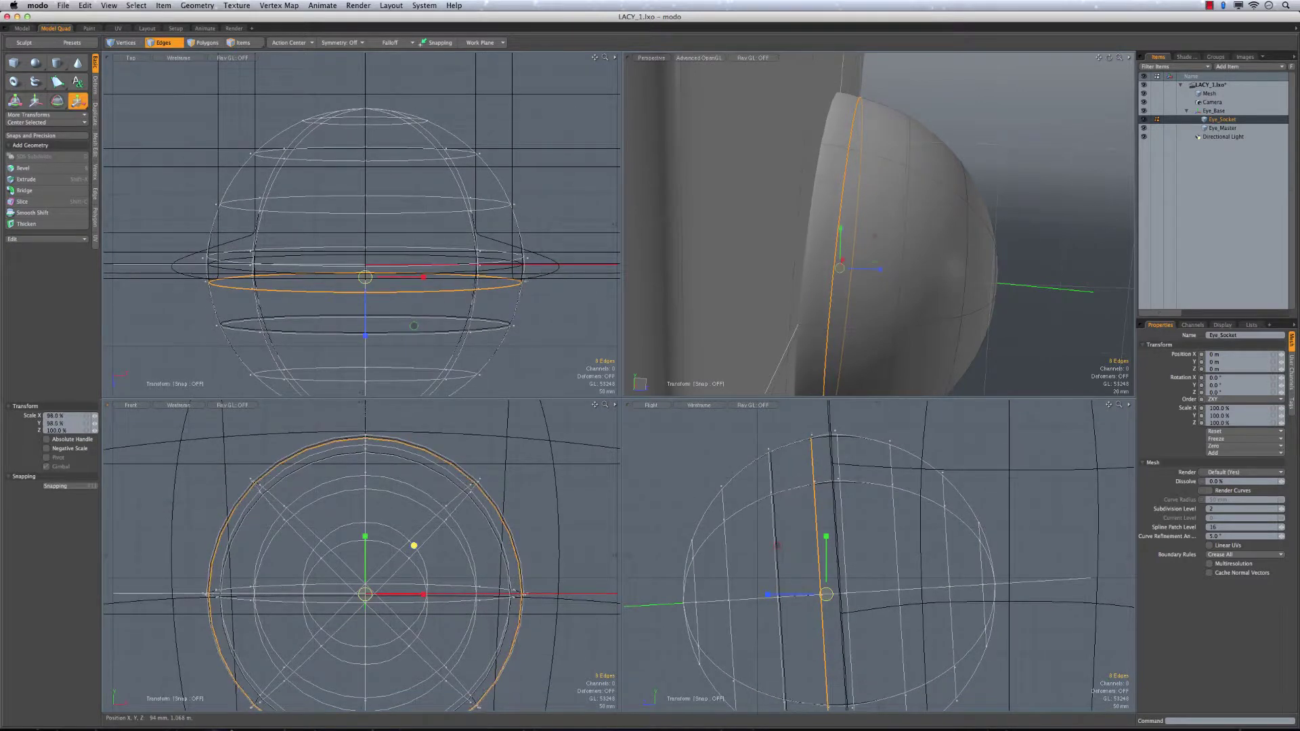
pyautogui.press('space')
# Select the Eye_Socket edge loop just behind the box's front face and scale it to about 97.5% in X and Y
pyautogui.doubleClick(839, 449)
pyautogui.press('r')
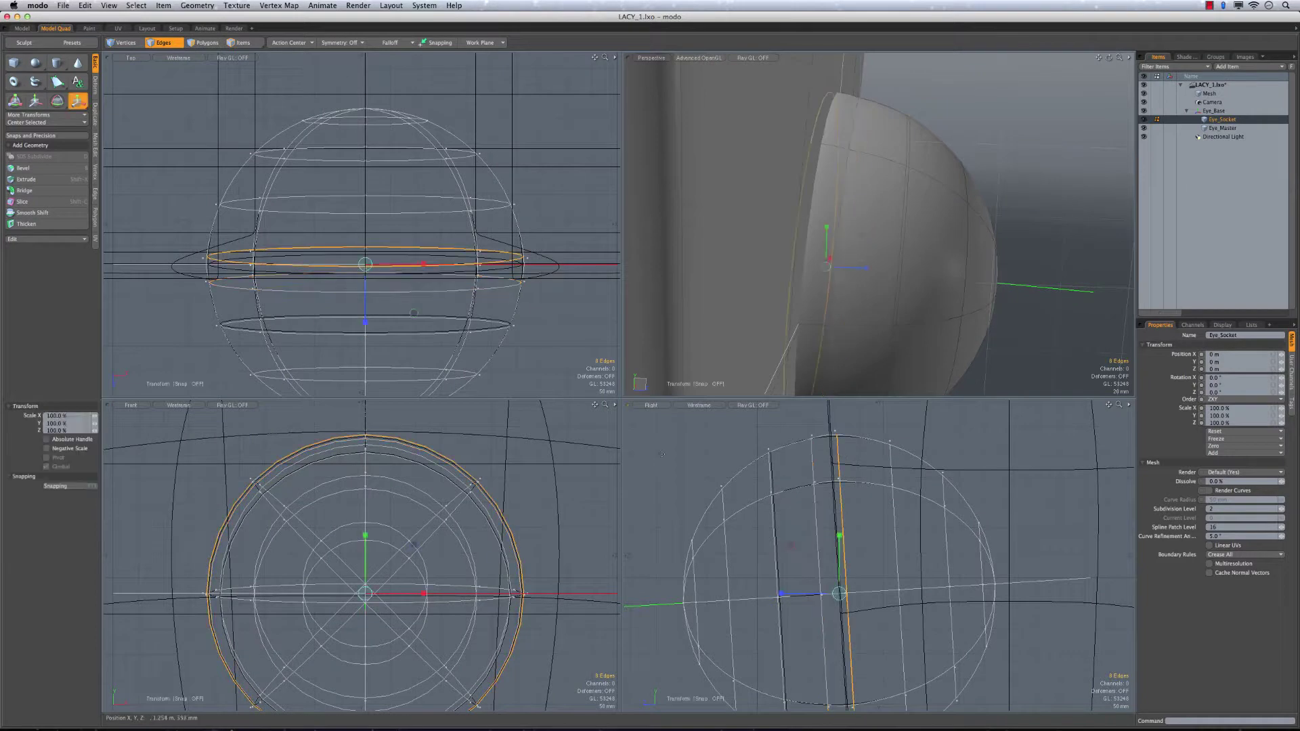
pyautogui.moveTo(413, 545); pyautogui.dragTo(410, 545)
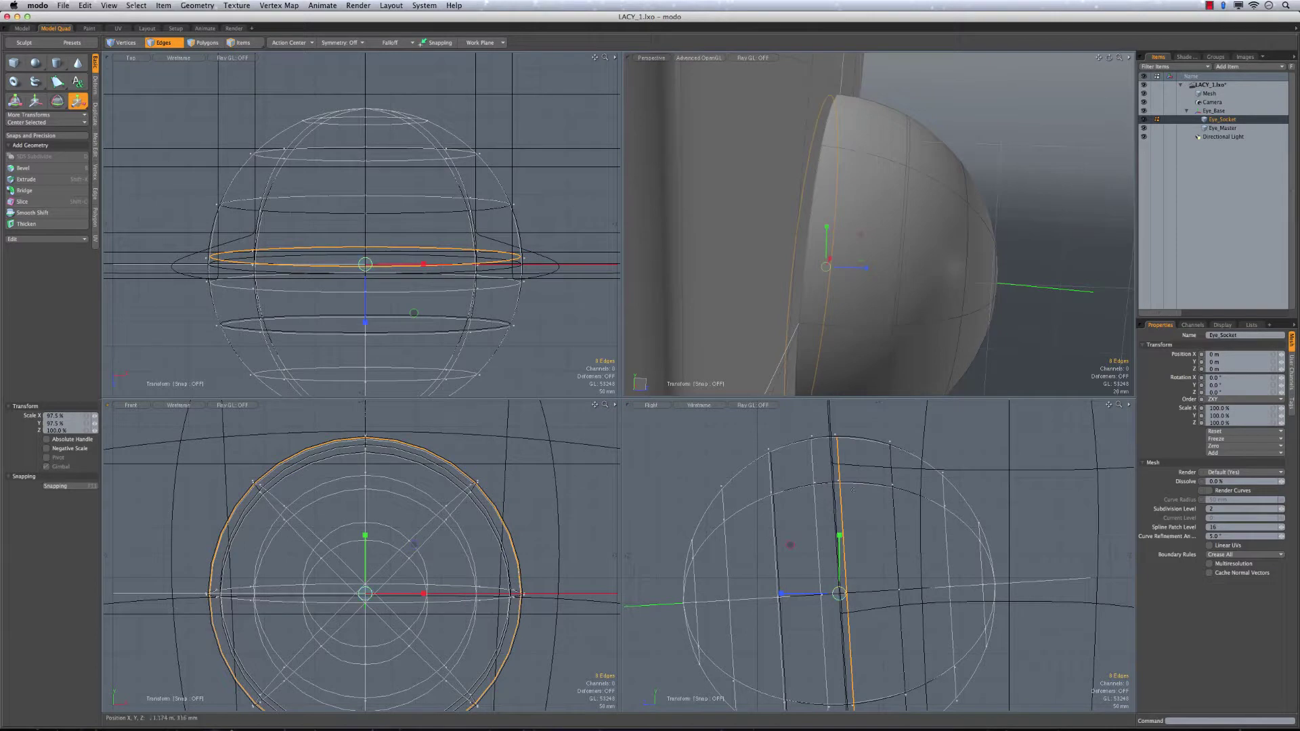
pyautogui.press('space')
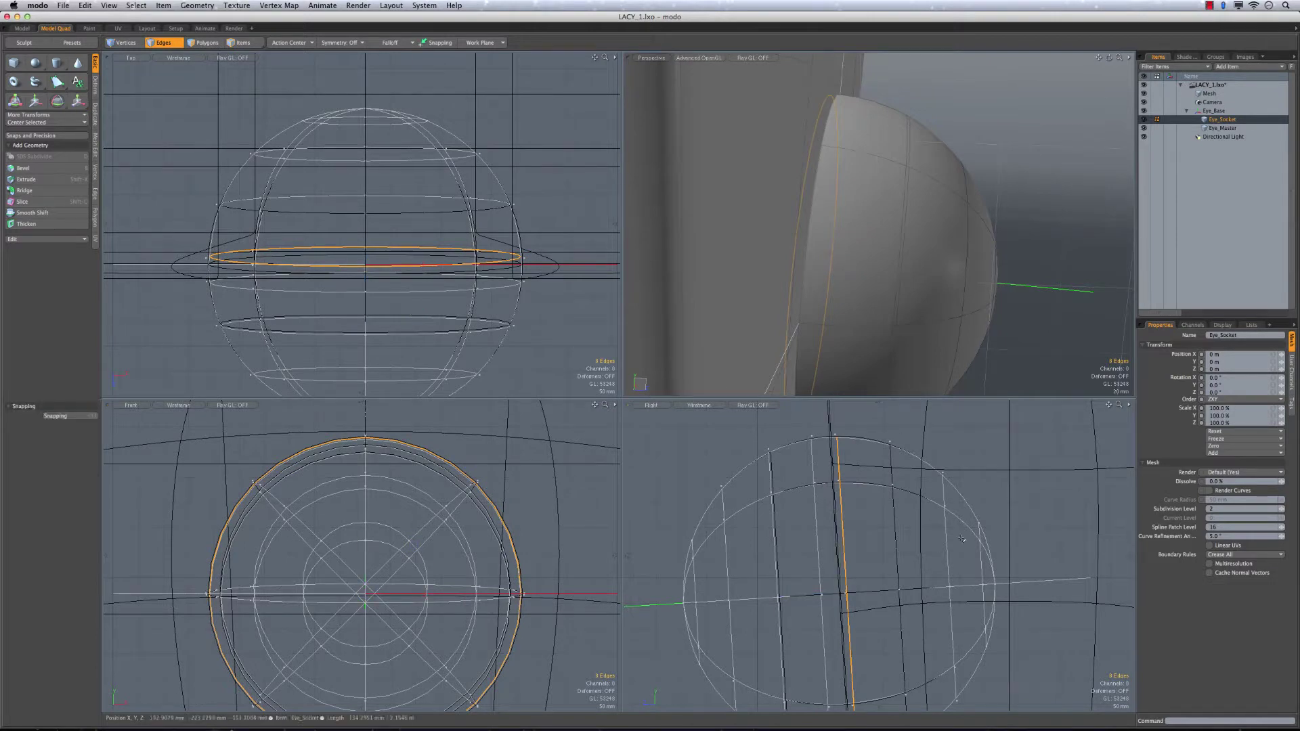
pyautogui.doubleClick(772, 467)
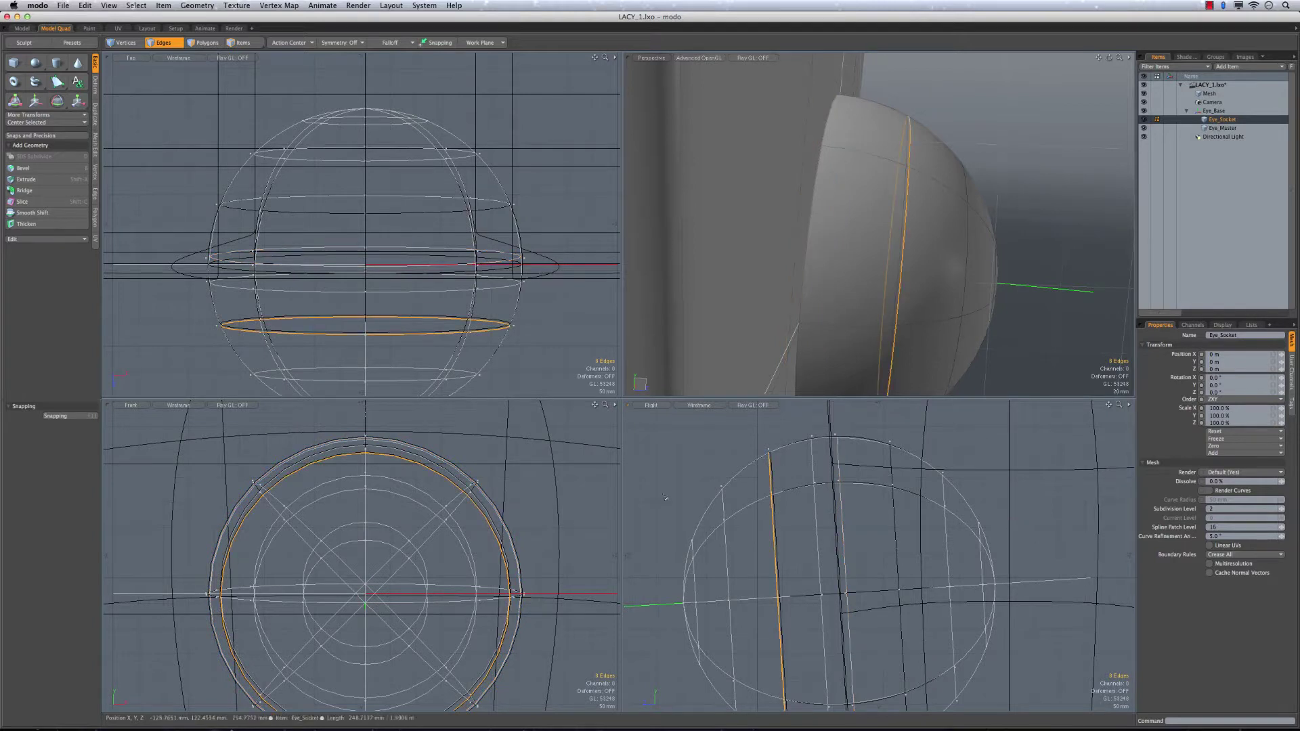
pyautogui.press('r')
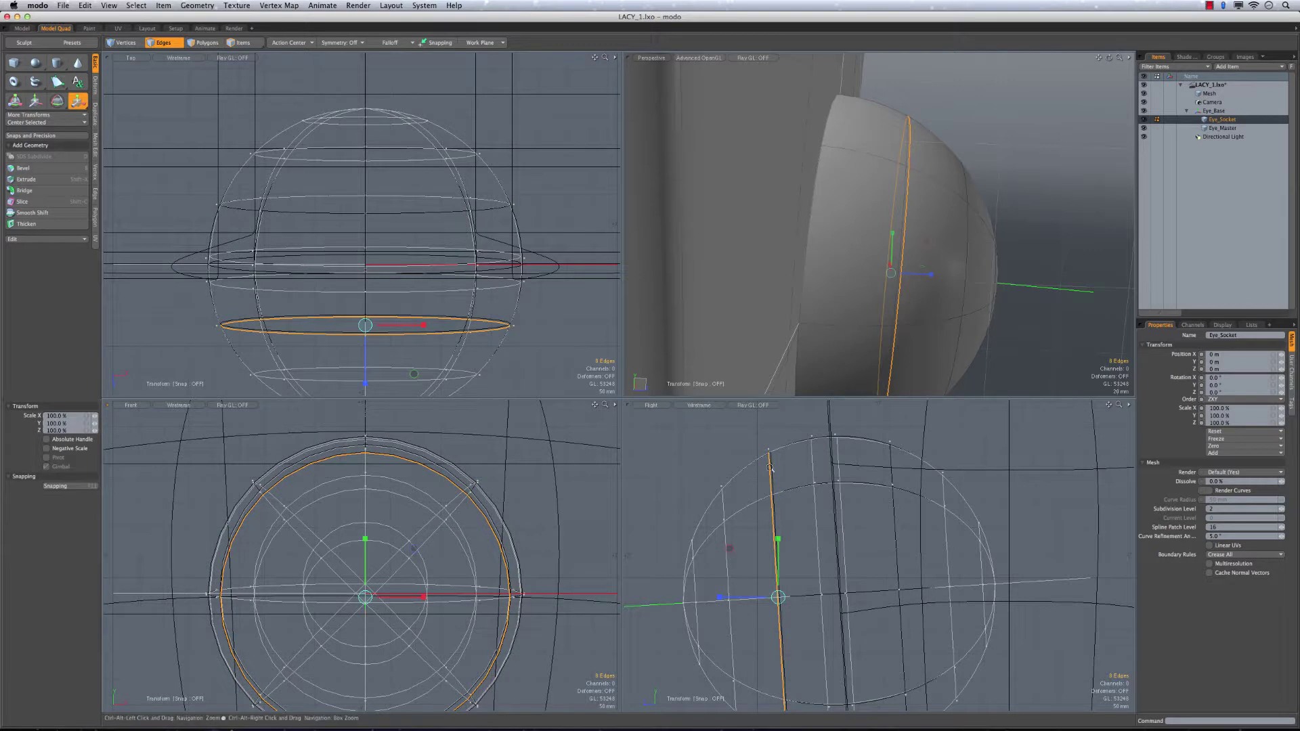
pyautogui.scroll(10, 768, 467)
pyautogui.keyDown('alt'); pyautogui.moveTo(860, 468); pyautogui.dragTo(875, 519); pyautogui.keyUp('alt')
pyautogui.scroll(-5, 909, 526)
pyautogui.press('q')
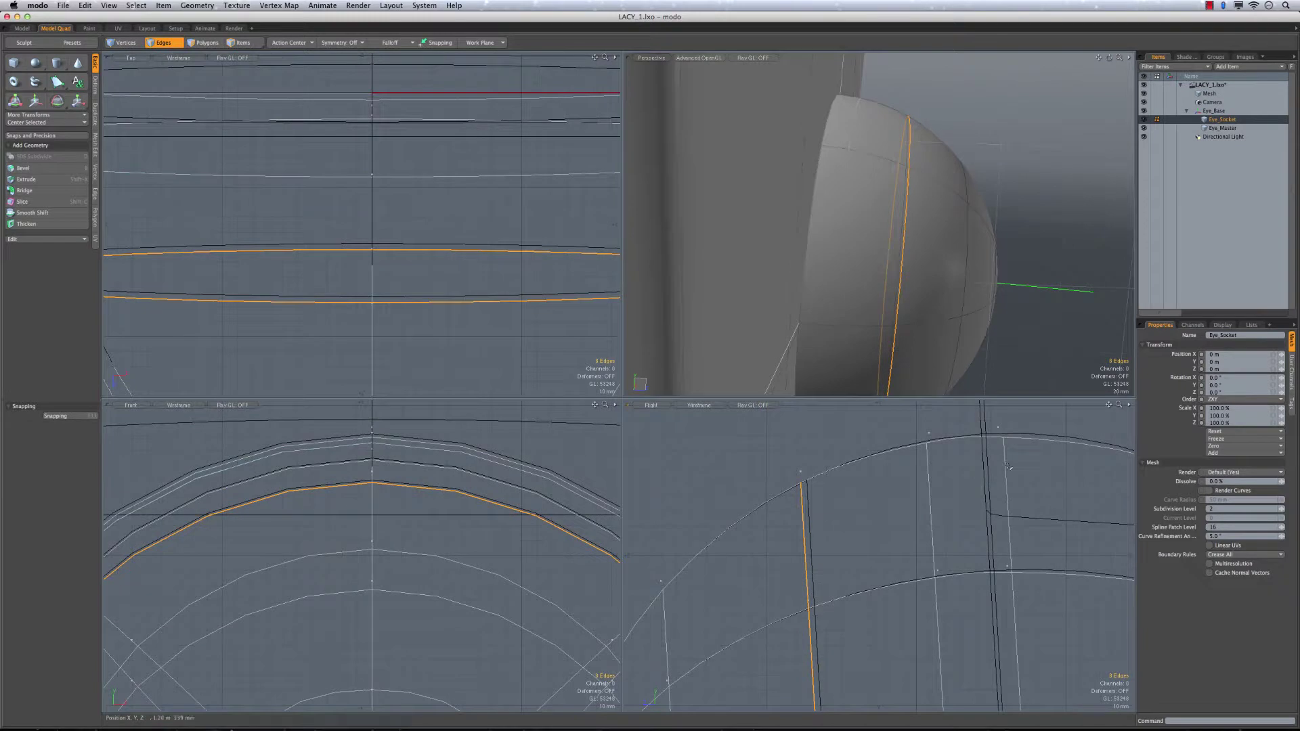
# Reselect the Eye_Socket loop just behind the box's front face and scale it to about 100.5% in X and Y
pyautogui.doubleClick(1007, 491)
pyautogui.press('r')
pyautogui.keyDown('alt'); pyautogui.moveTo(500, 585); pyautogui.dragTo(458, 532); pyautogui.keyUp('alt')
pyautogui.keyDown('alt'); pyautogui.moveTo(852, 570); pyautogui.dragTo(846, 587); pyautogui.keyUp('alt')
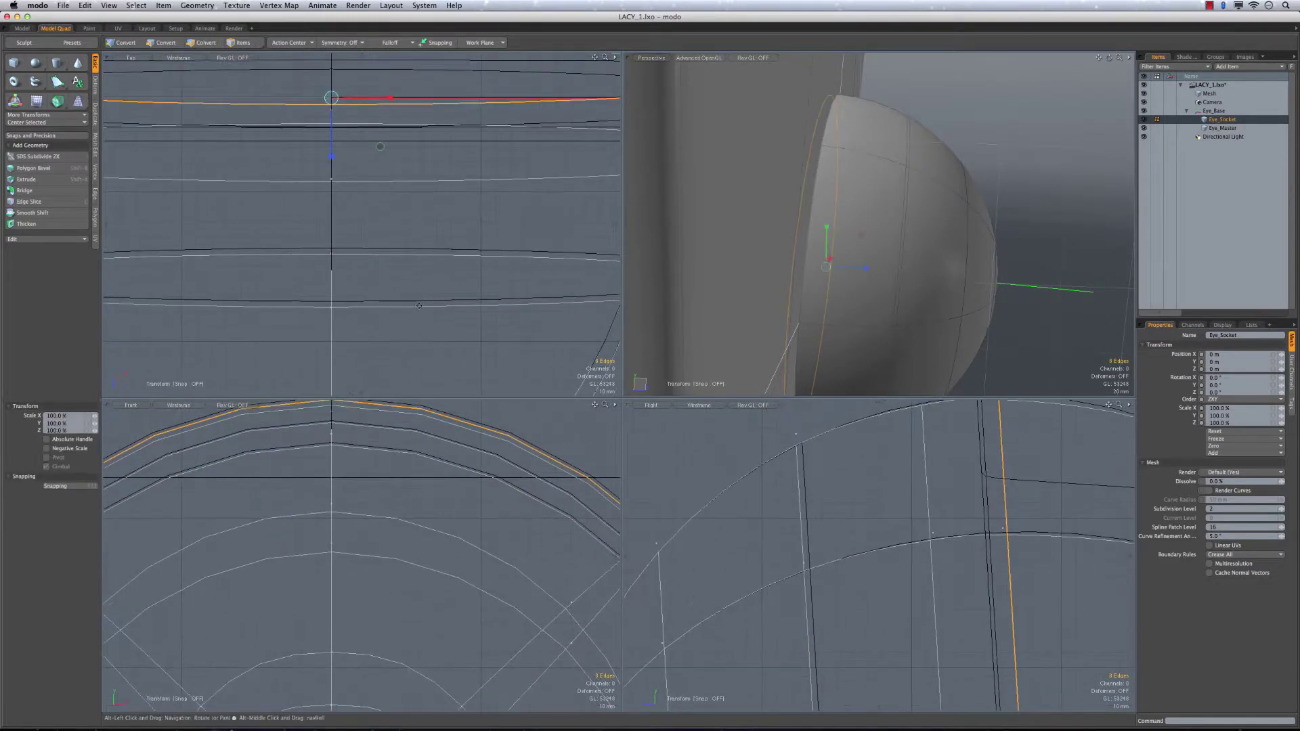
pyautogui.keyDown('alt'); pyautogui.moveTo(966, 183); pyautogui.dragTo(779, 204); pyautogui.keyUp('alt')
pyautogui.keyDown('alt'); pyautogui.moveTo(923, 464); pyautogui.dragTo(795, 551); pyautogui.keyUp('alt')
pyautogui.keyDown('ctrl'); pyautogui.keyDown('alt'); pyautogui.moveTo(881, 488); pyautogui.dragTo(917, 469); pyautogui.keyUp('alt'); pyautogui.keyUp('ctrl')
pyautogui.keyDown('alt'); pyautogui.moveTo(917, 469); pyautogui.dragTo(977, 486); pyautogui.keyUp('alt')
pyautogui.moveTo(926, 226)
pyautogui.keyDown('alt'); pyautogui.mouseDown()
pyautogui.moveTo(902, 233)
pyautogui.moveTo(1013, 236)
pyautogui.moveTo(949, 224)
pyautogui.moveTo(938, 245)
pyautogui.moveTo(892, 226)
pyautogui.moveTo(915, 231)
pyautogui.mouseUp(); pyautogui.keyUp('alt')
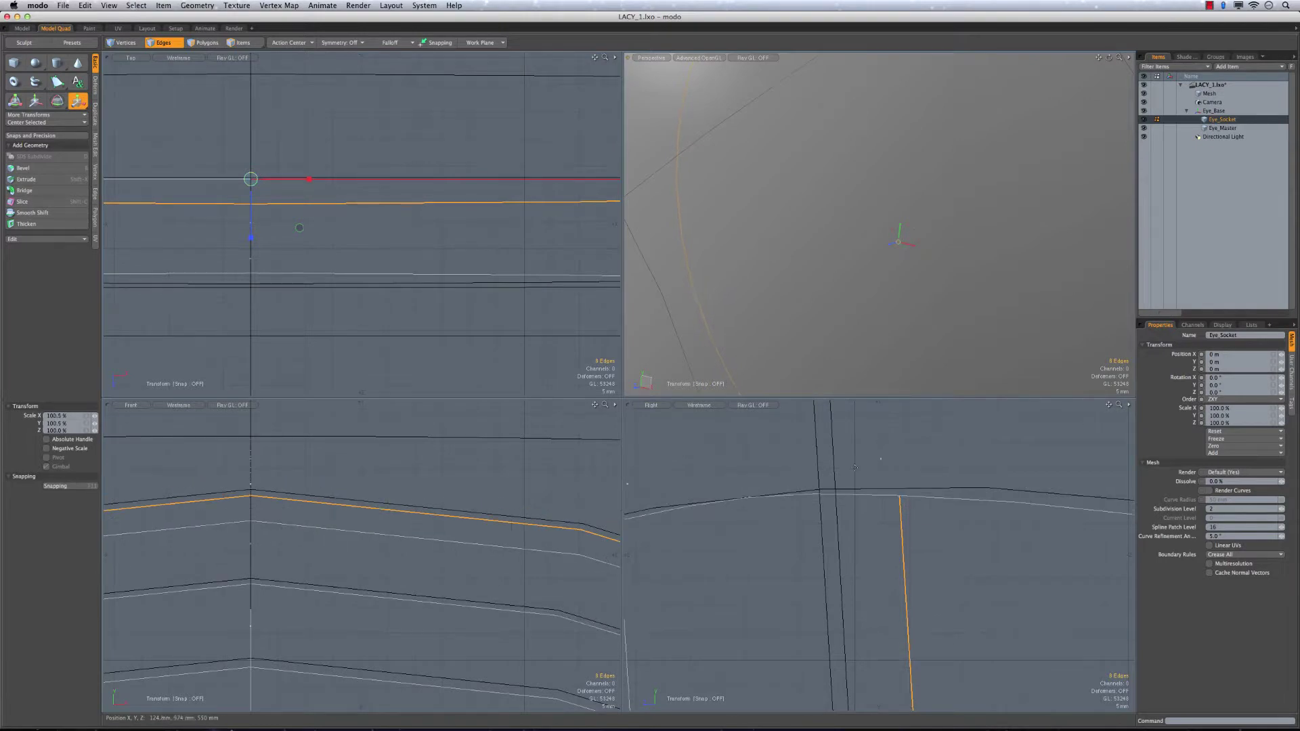
# Set the Eye_Socket mesh's subdivision level to 4
pyautogui.scroll(-10, 893, 171)
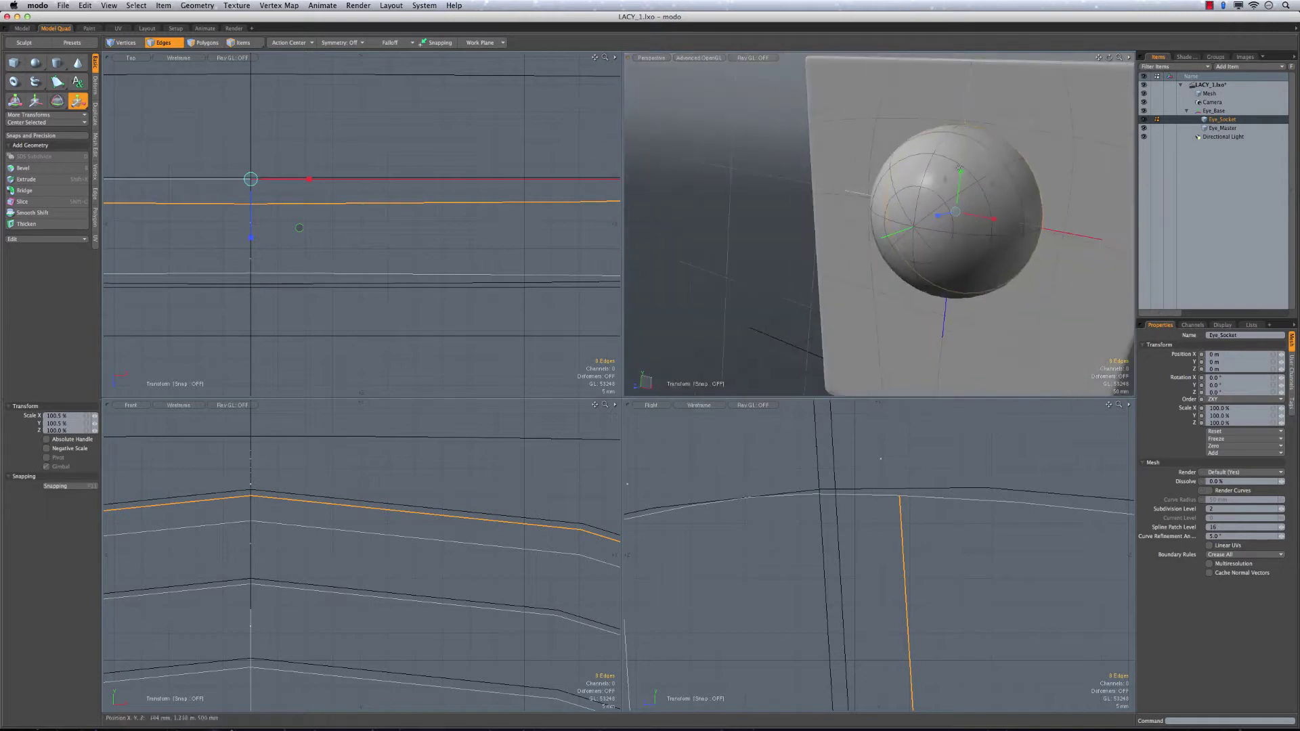
pyautogui.keyDown('alt'); pyautogui.keyDown('shift'); pyautogui.moveTo(1023, 114); pyautogui.dragTo(931, 128); pyautogui.keyUp('shift'); pyautogui.keyUp('alt')
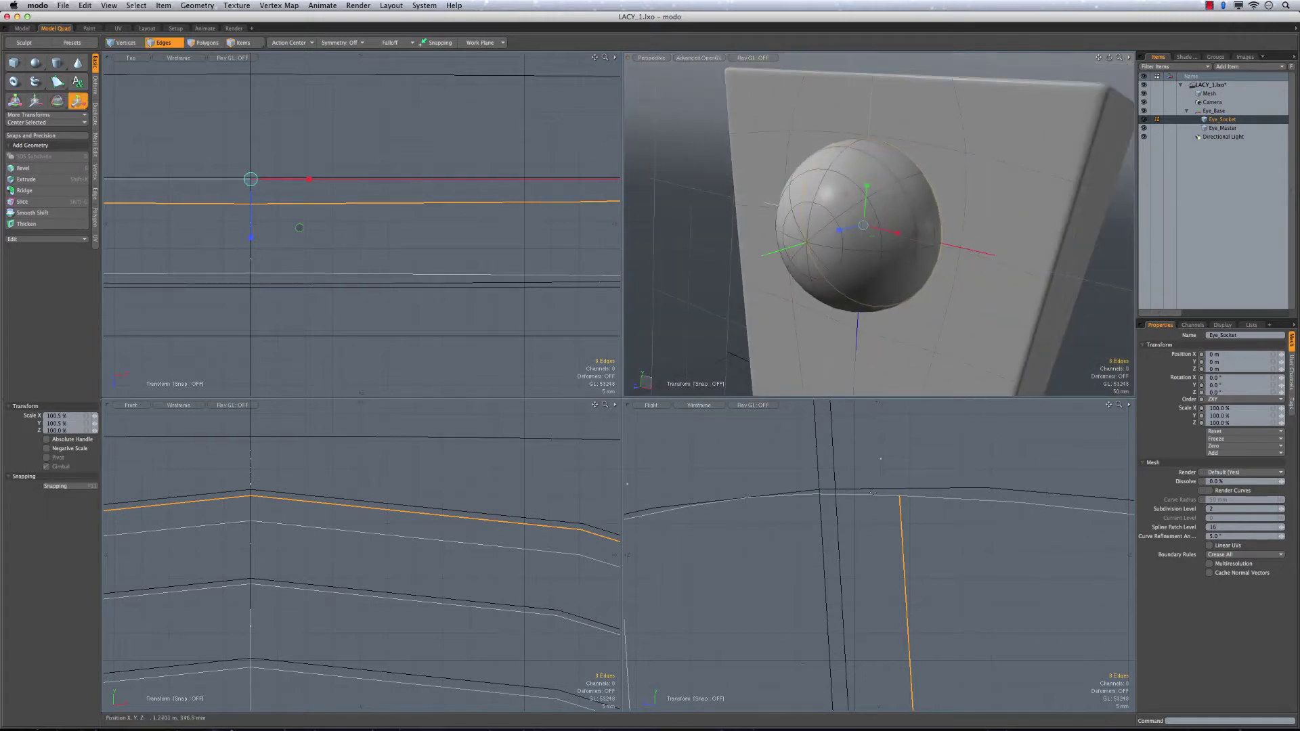
pyautogui.keyDown('alt'); pyautogui.keyDown('shift'); pyautogui.moveTo(821, 493); pyautogui.dragTo(850, 470); pyautogui.keyUp('shift'); pyautogui.keyUp('alt')
pyautogui.click(1282, 508)
pyautogui.click(1282, 509)
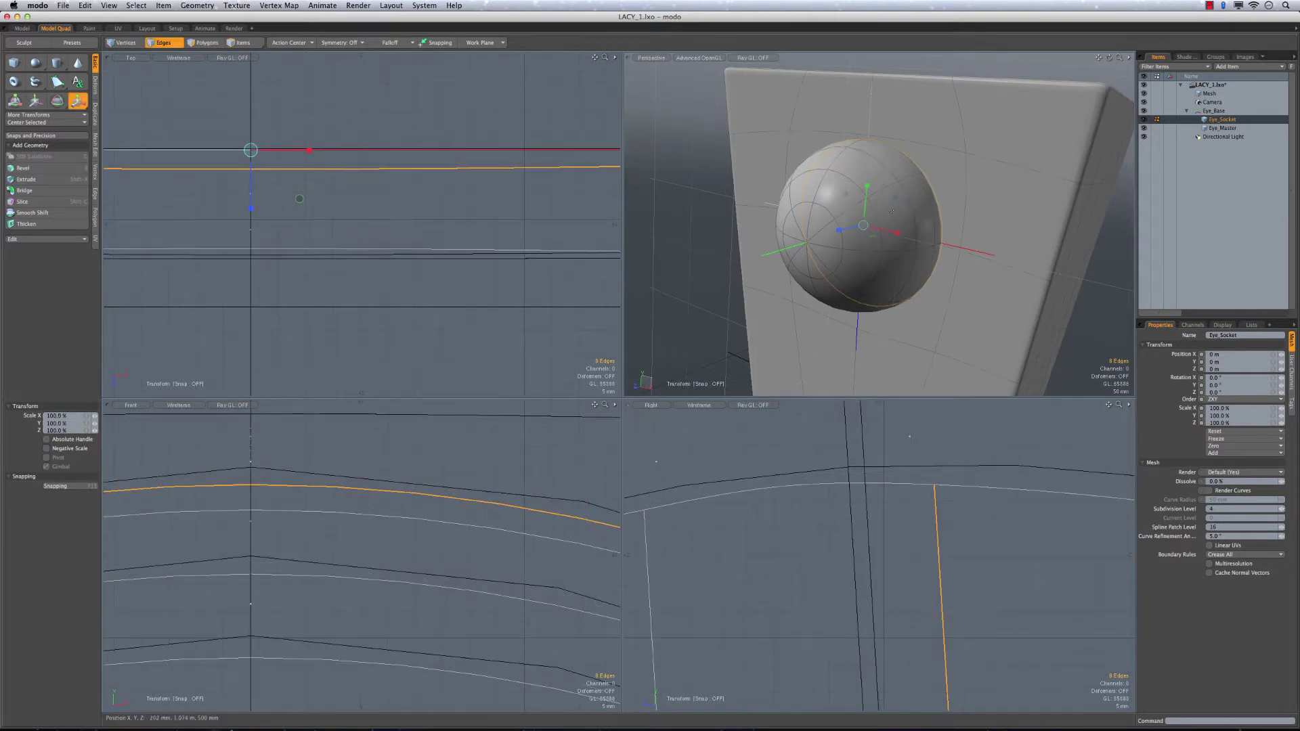
# Scale the selected loop behind the box face to about 101.5% in X and Y to match the Eye_Master outline
pyautogui.keyDown('ctrl'); pyautogui.keyDown('alt'); pyautogui.moveTo(953, 495); pyautogui.dragTo(978, 496); pyautogui.keyUp('alt'); pyautogui.keyUp('ctrl')
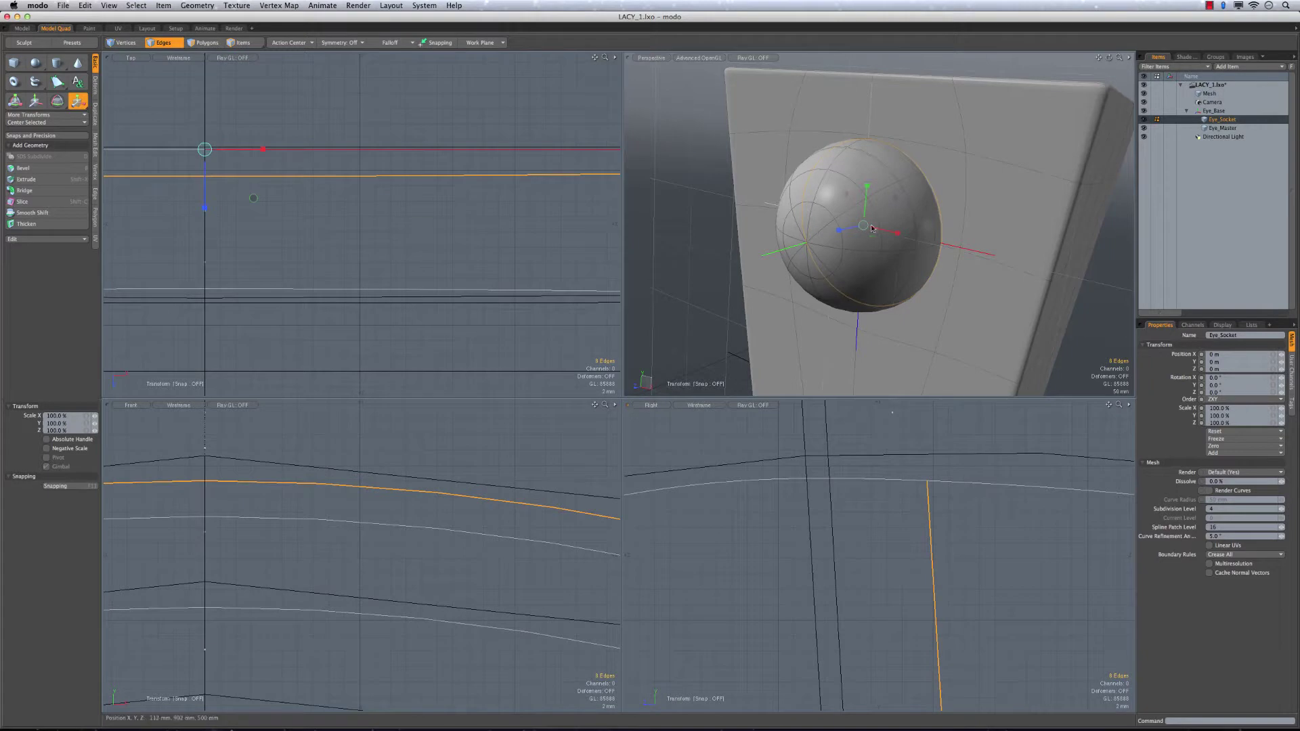
pyautogui.moveTo(895, 197); pyautogui.dragTo(899, 198)
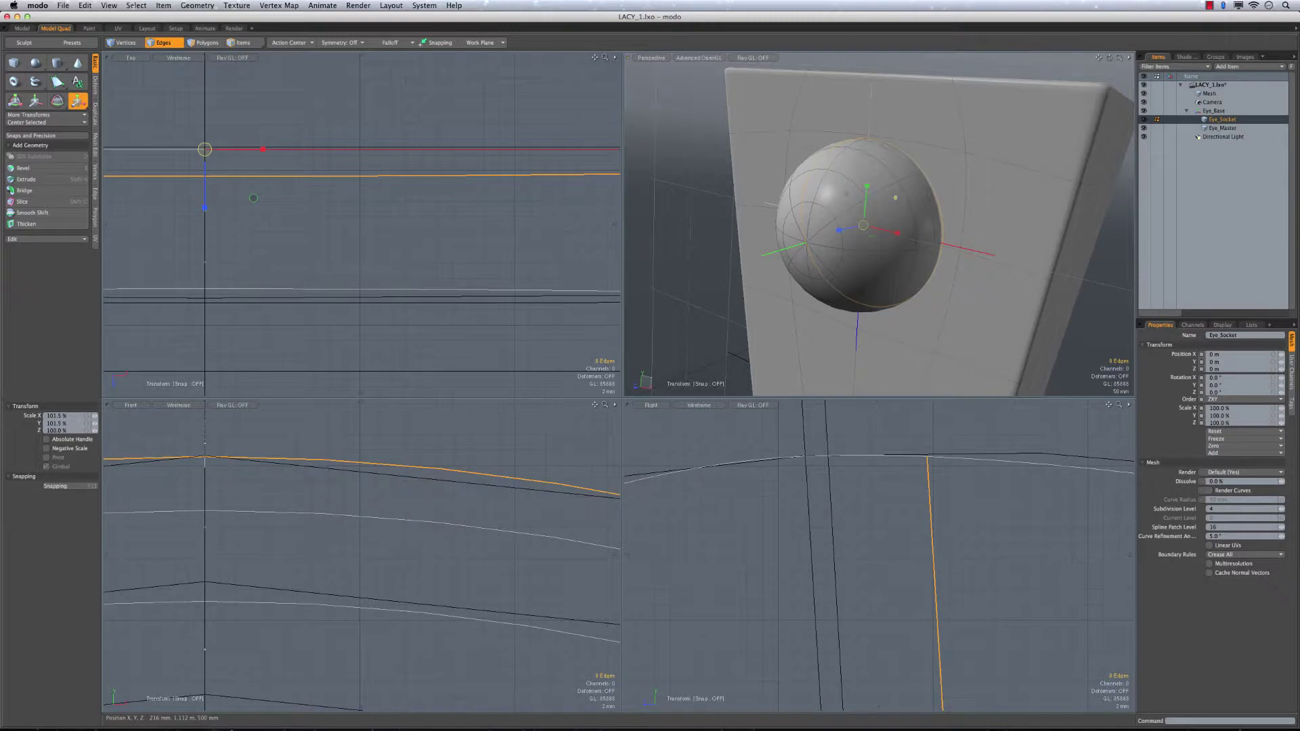
pyautogui.keyDown('alt'); pyautogui.keyDown('shift'); pyautogui.moveTo(872, 465); pyautogui.dragTo(1133, 419); pyautogui.keyUp('shift'); pyautogui.keyUp('alt')
pyautogui.press('space')
# Select the Eye_Socket loop just in front of the box face and scale it up slightly in X and Y
pyautogui.doubleClick(785, 534)
pyautogui.press('r')
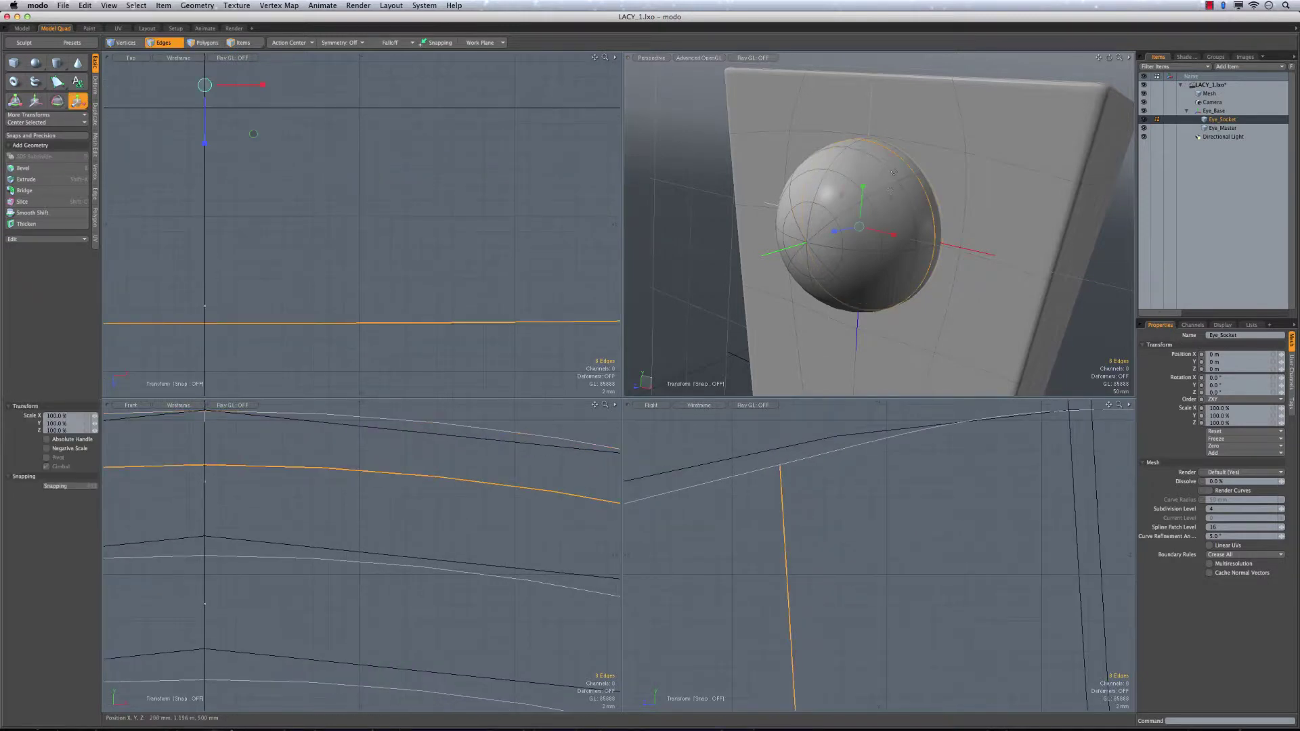
pyautogui.moveTo(892, 198); pyautogui.dragTo(894, 198)
pyautogui.scroll(-1, 967, 433)
pyautogui.keyDown('alt'); pyautogui.moveTo(989, 488); pyautogui.dragTo(618, 506); pyautogui.keyUp('alt')
pyautogui.scroll(-3, 861, 556)
pyautogui.scroll(-3, 807, 523)
pyautogui.keyDown('alt'); pyautogui.moveTo(800, 526); pyautogui.dragTo(704, 448); pyautogui.keyUp('alt')
pyautogui.scroll(1, 965, 503)
pyautogui.scroll(4, 948, 508)
pyautogui.scroll(-4, 1037, 520)
pyautogui.press('space')
# Select the second Eye_Socket loop behind the box's front face and scale it to about 101.5% in X and Y
pyautogui.doubleClick(980, 519)
pyautogui.keyDown('alt'); pyautogui.moveTo(1096, 596); pyautogui.dragTo(1012, 535); pyautogui.keyUp('alt')
pyautogui.scroll(-1, 855, 527)
pyautogui.doubleClick(852, 524)
pyautogui.scroll(-1, 852, 521)
pyautogui.press('r')
pyautogui.scroll(3, 898, 196)
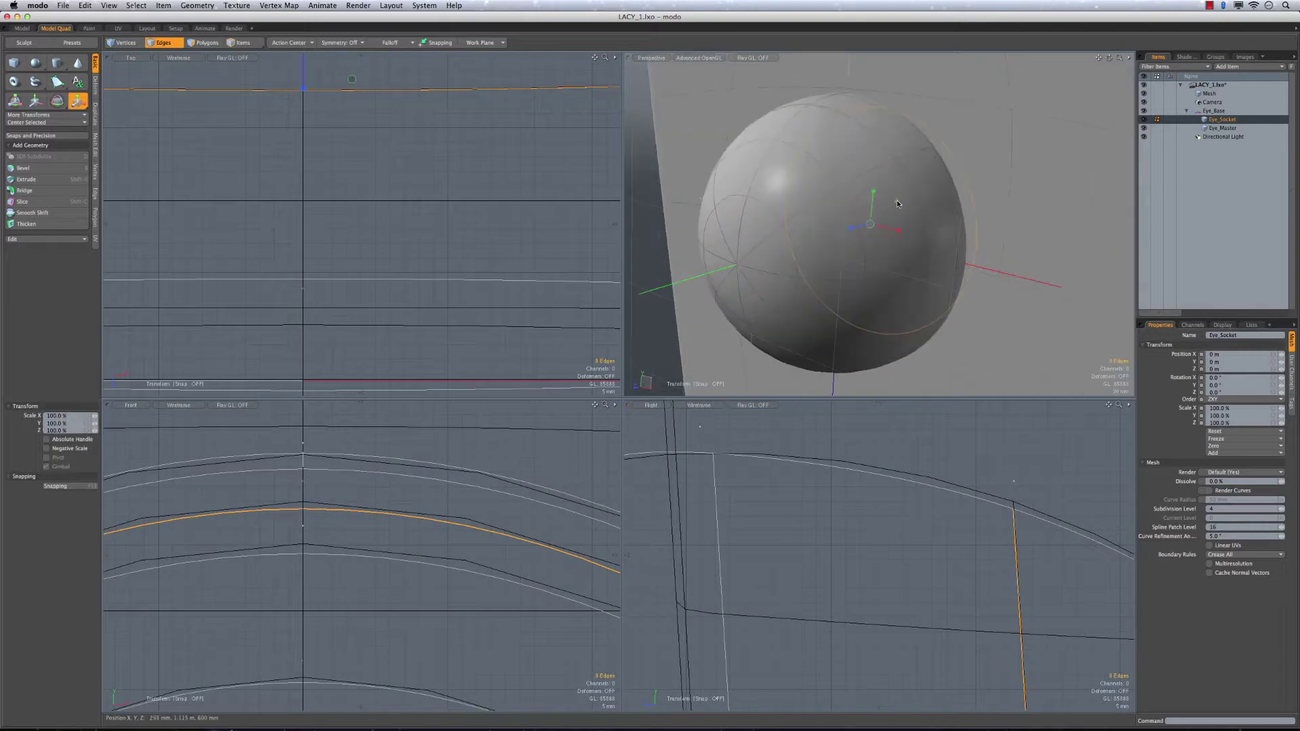
pyautogui.moveTo(897, 201); pyautogui.dragTo(901, 201)
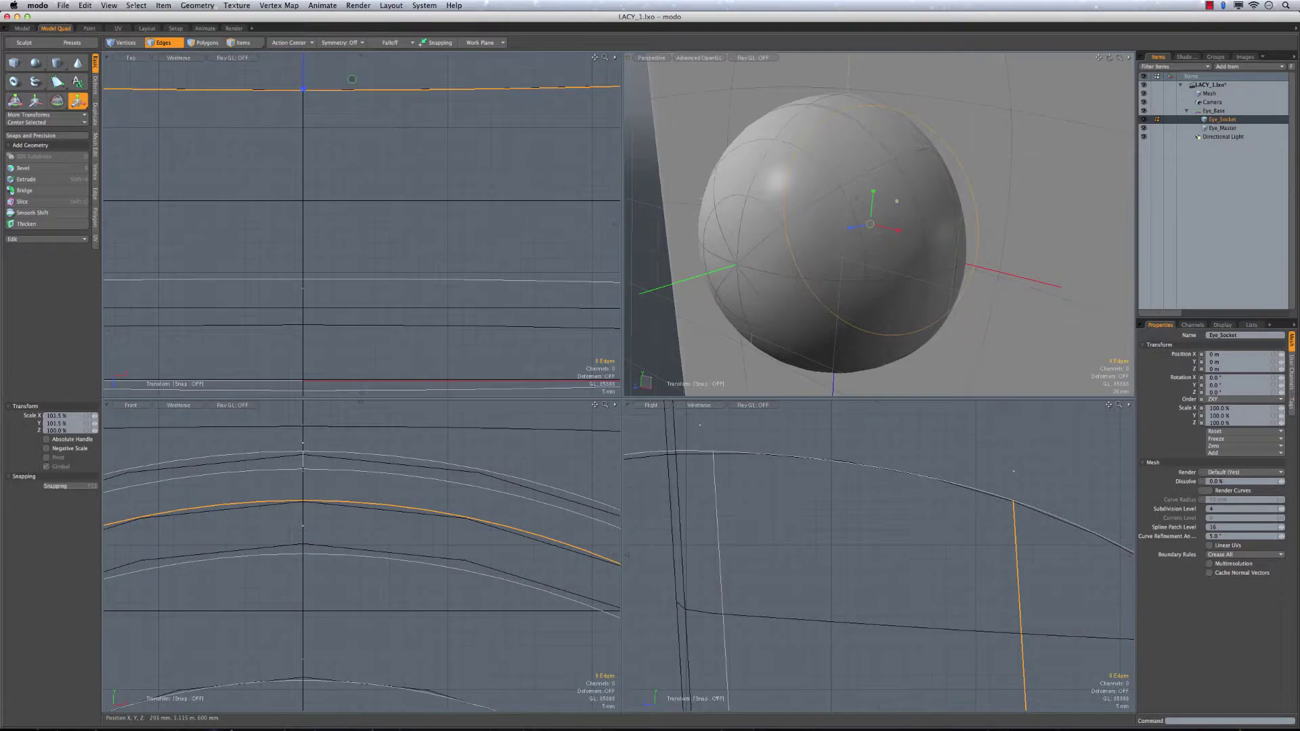
pyautogui.keyDown('alt'); pyautogui.moveTo(717, 521); pyautogui.dragTo(840, 520); pyautogui.keyUp('alt')
pyautogui.press('space')
# Select the first Eye_Socket loop behind the box's front face and scale it down to about 99.5% in X and Y
pyautogui.doubleClick(841, 519)
pyautogui.press('r')
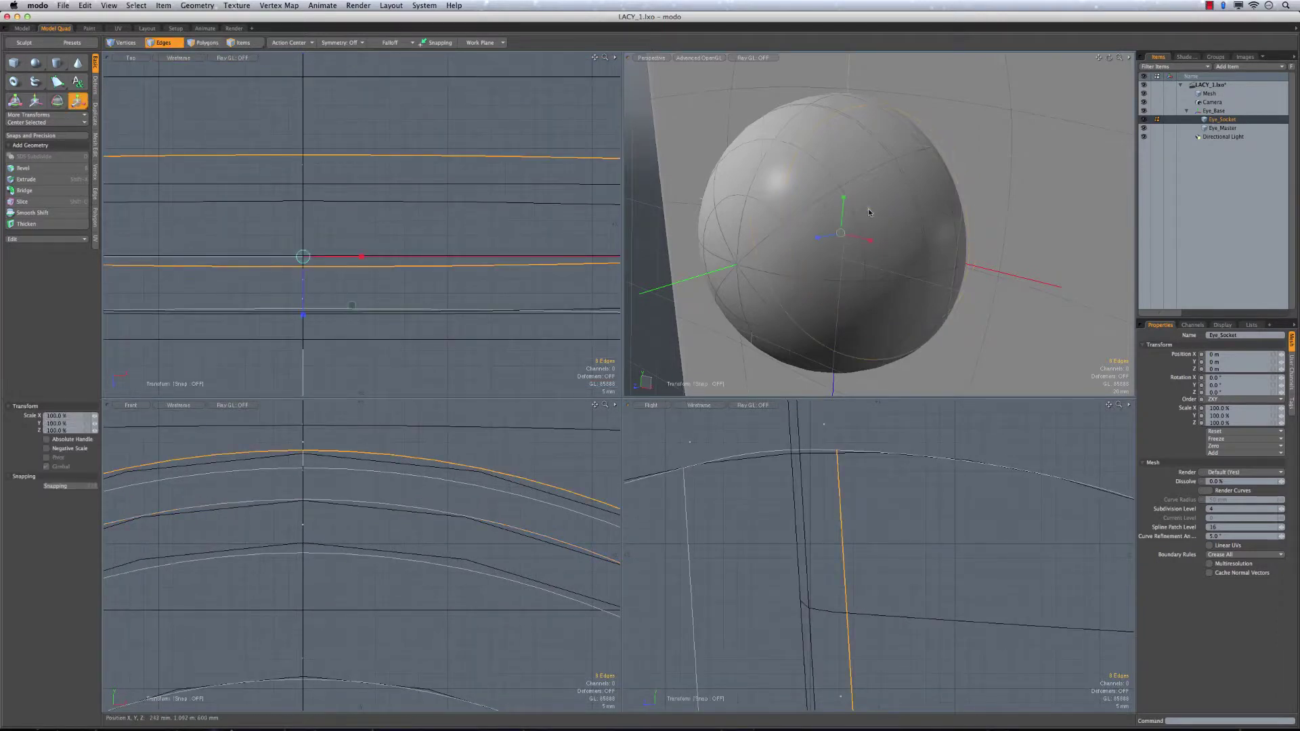
pyautogui.moveTo(868, 209); pyautogui.dragTo(867, 209)
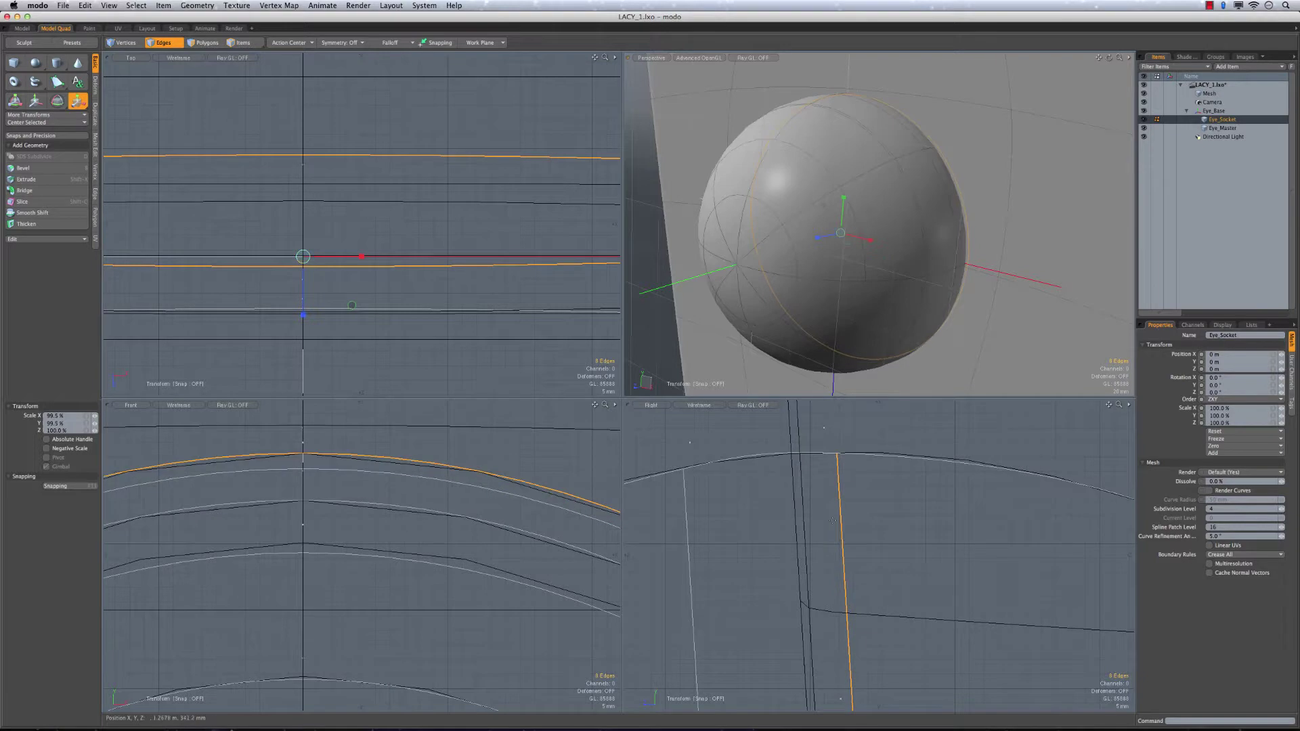
pyautogui.keyDown('alt'); pyautogui.keyDown('shift'); pyautogui.moveTo(745, 510); pyautogui.dragTo(949, 503); pyautogui.keyUp('shift'); pyautogui.keyUp('alt')
pyautogui.press('space')
# Try scaling the loop just in front of the box face to 100.5% and 99.5% in X and Y, and undo the changes
pyautogui.doubleClick(886, 500)
pyautogui.press('r')
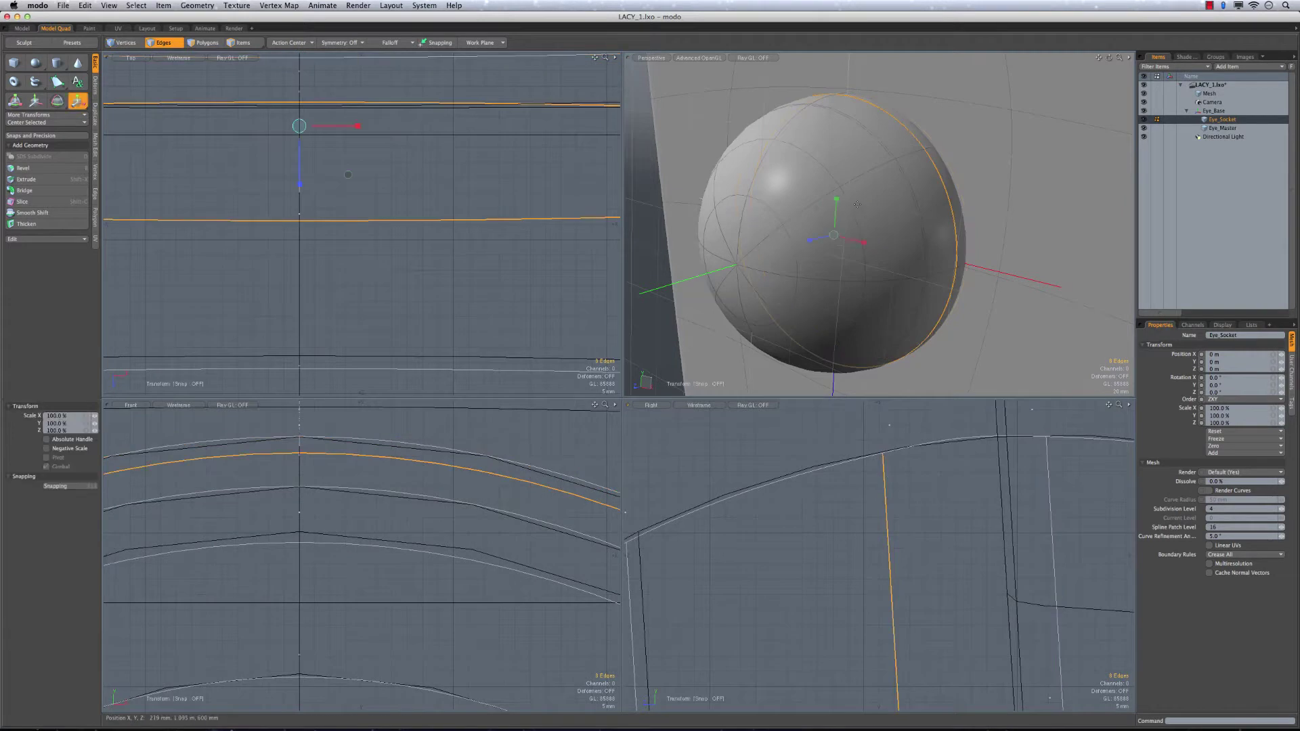
pyautogui.moveTo(860, 216); pyautogui.dragTo(861, 211)
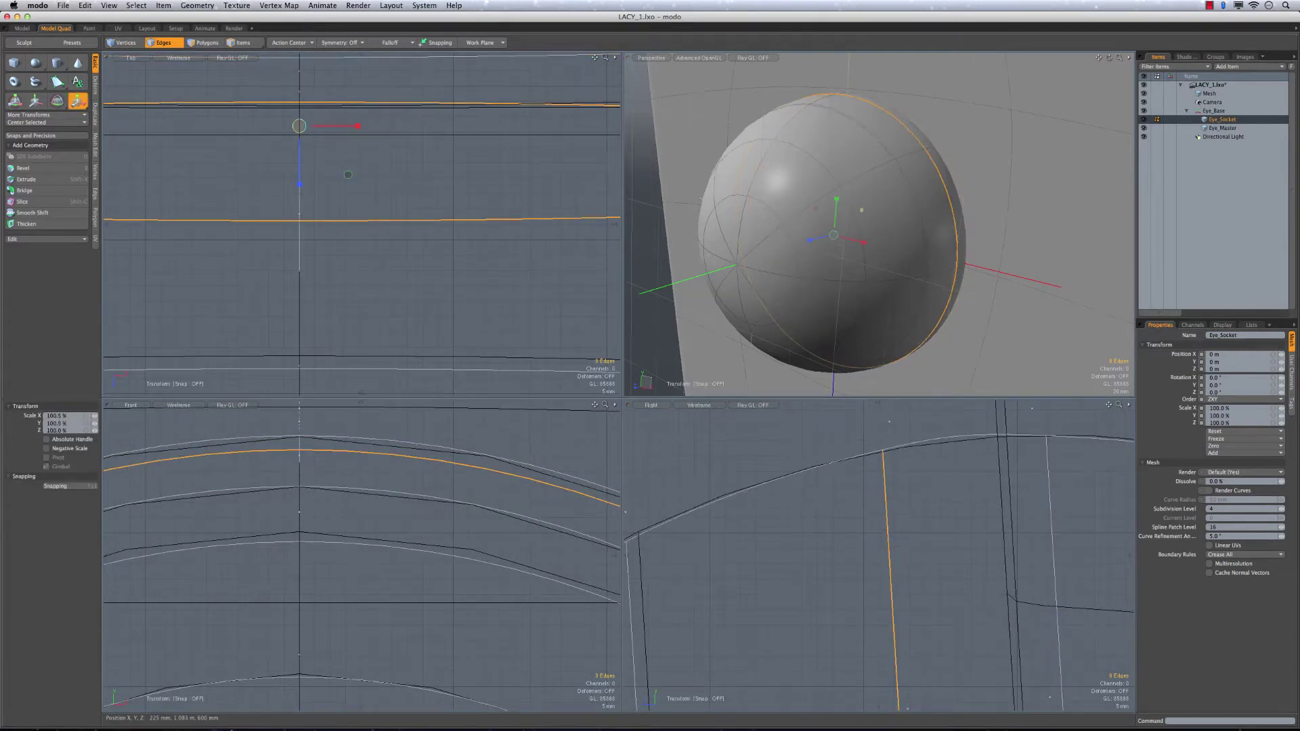
pyautogui.hotkey('ctrl', 'z')
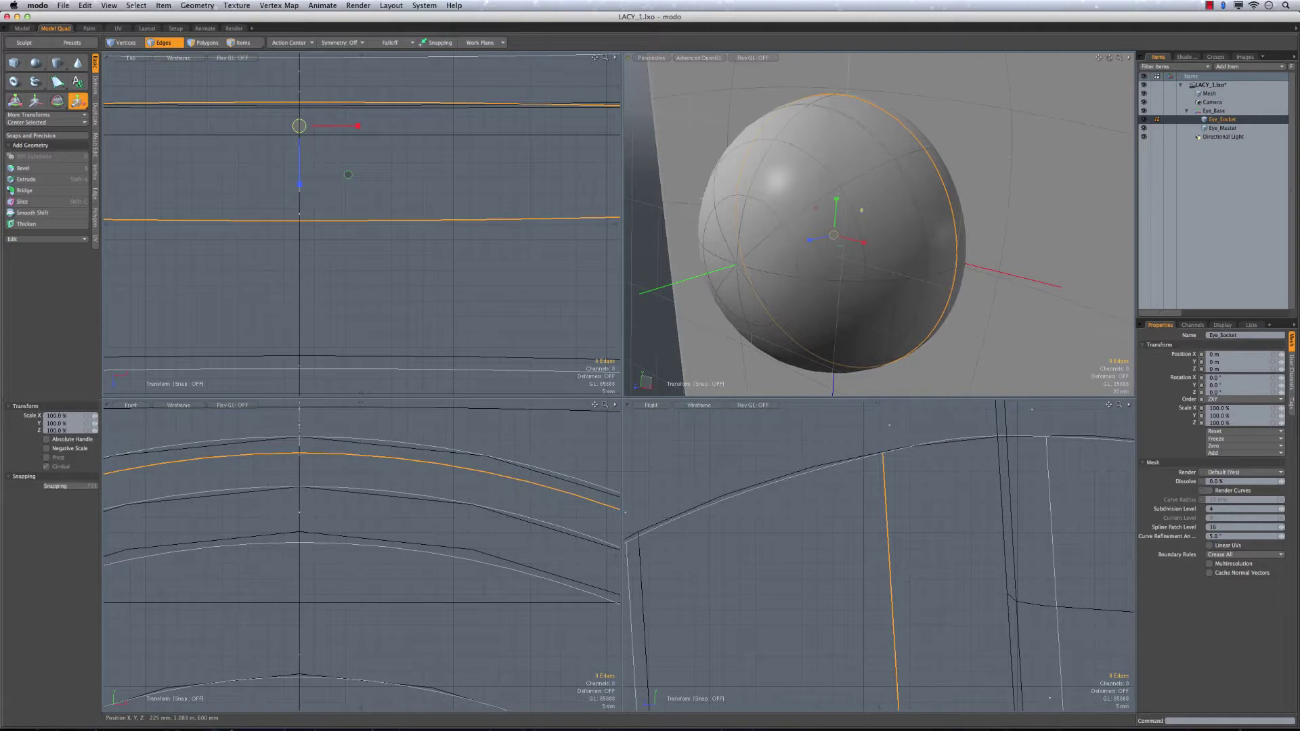
pyautogui.hotkey('ctrl', 'shift', 'z')
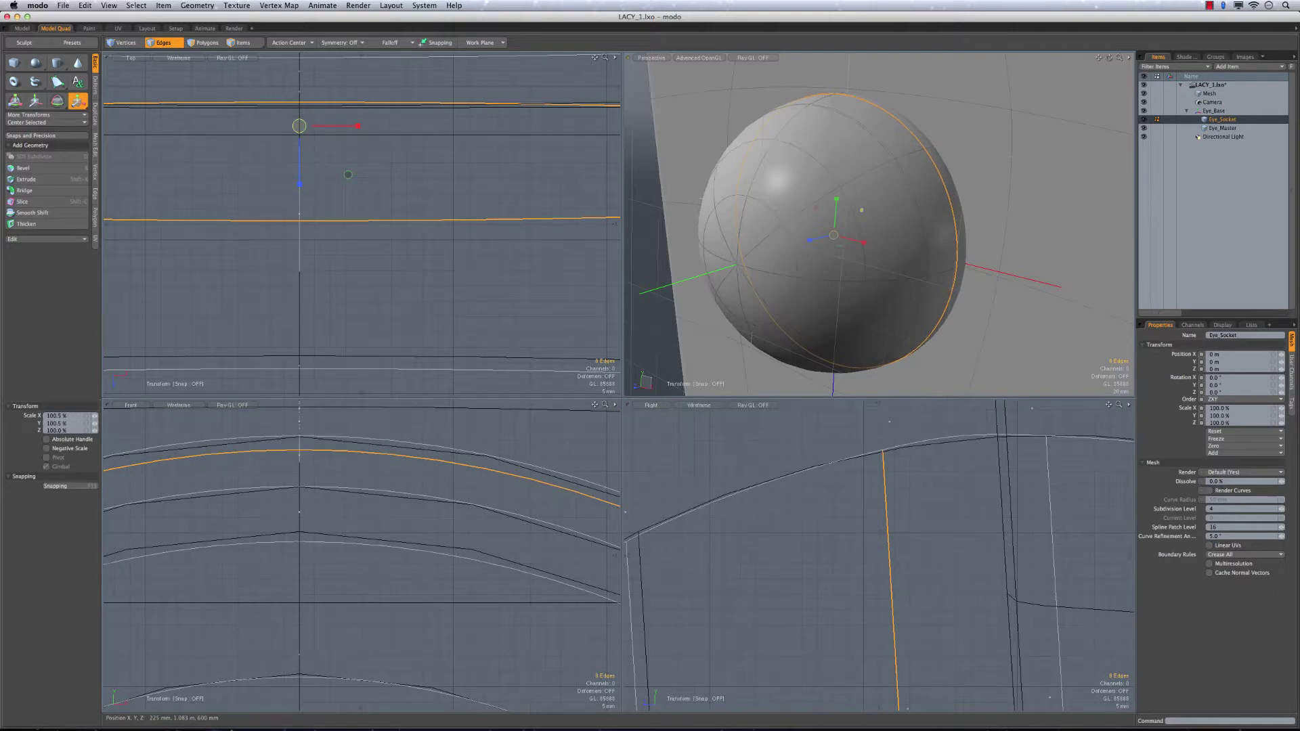
pyautogui.moveTo(862, 211); pyautogui.dragTo(860, 212)
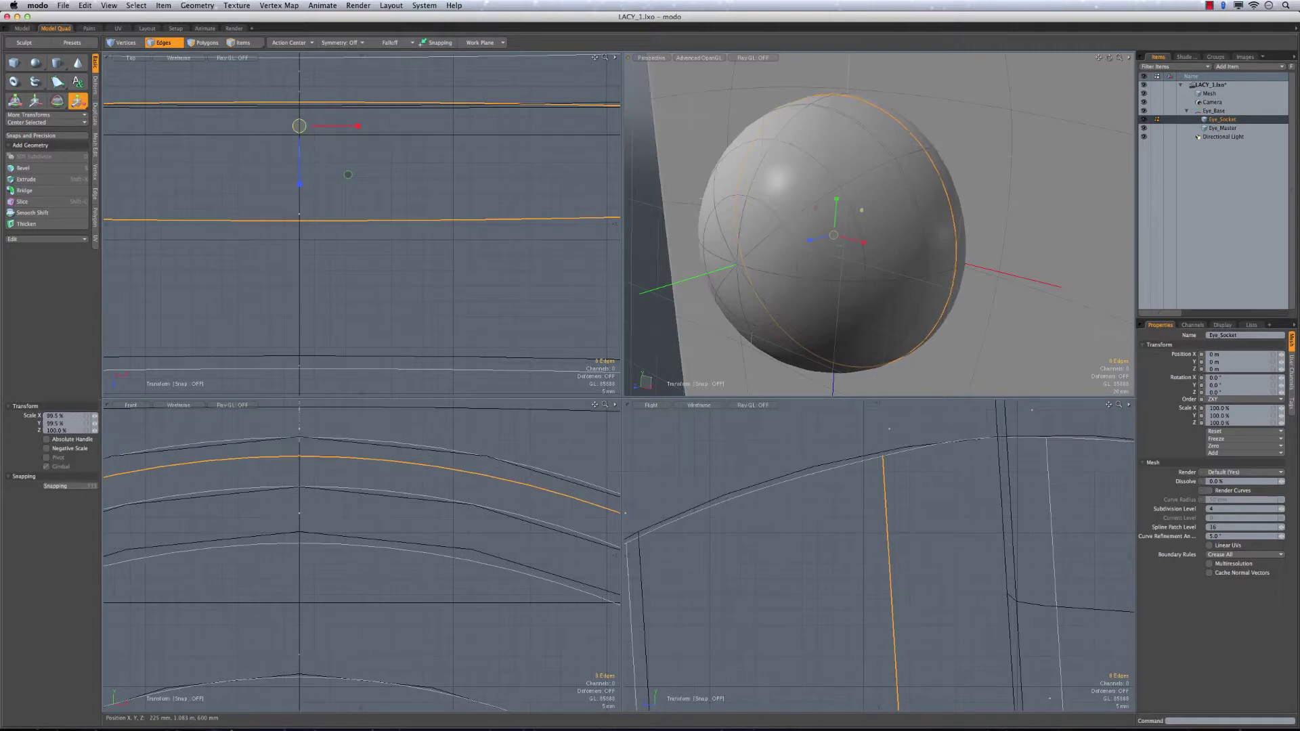
pyautogui.hotkey('ctrl', 'z')
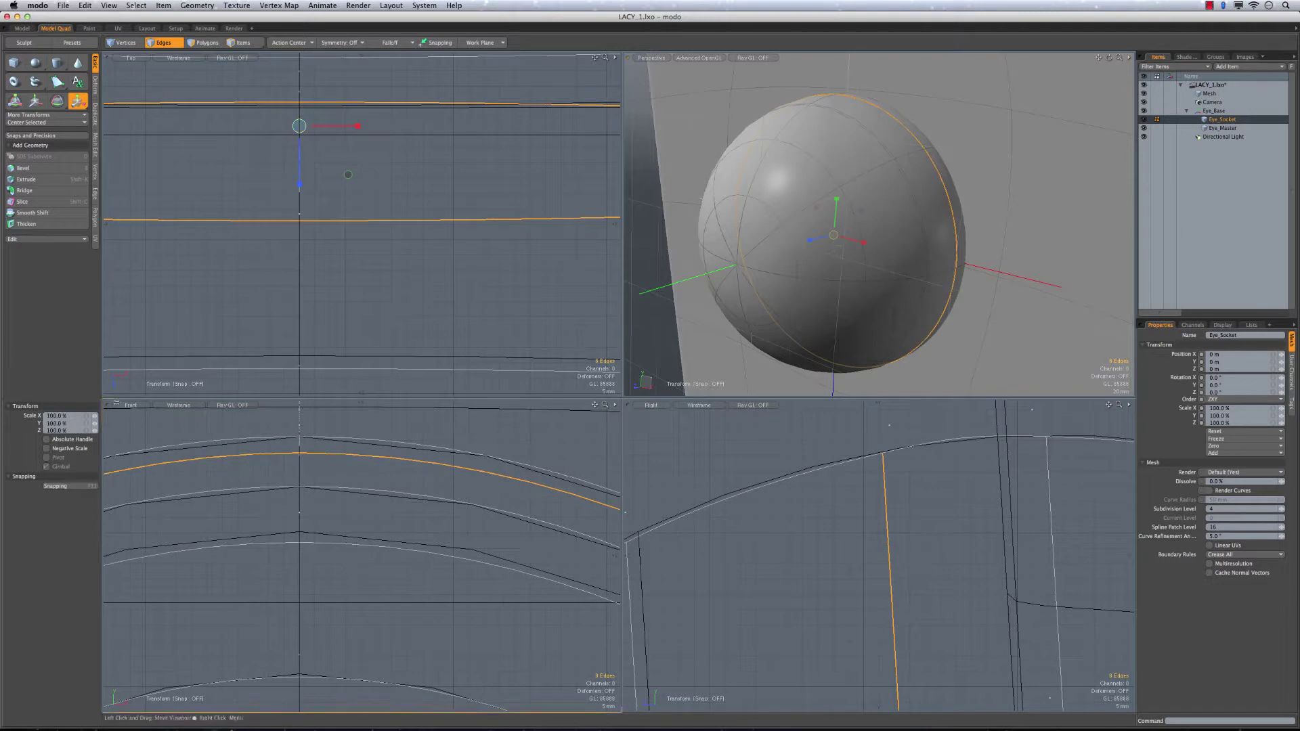
# Select the second Eye_Socket edge loop in front of the box face and scale it to 100.5% in X and Y
pyautogui.keyDown('alt'); pyautogui.keyDown('shift'); pyautogui.moveTo(630, 591); pyautogui.dragTo(787, 565); pyautogui.keyUp('shift'); pyautogui.keyUp('alt')
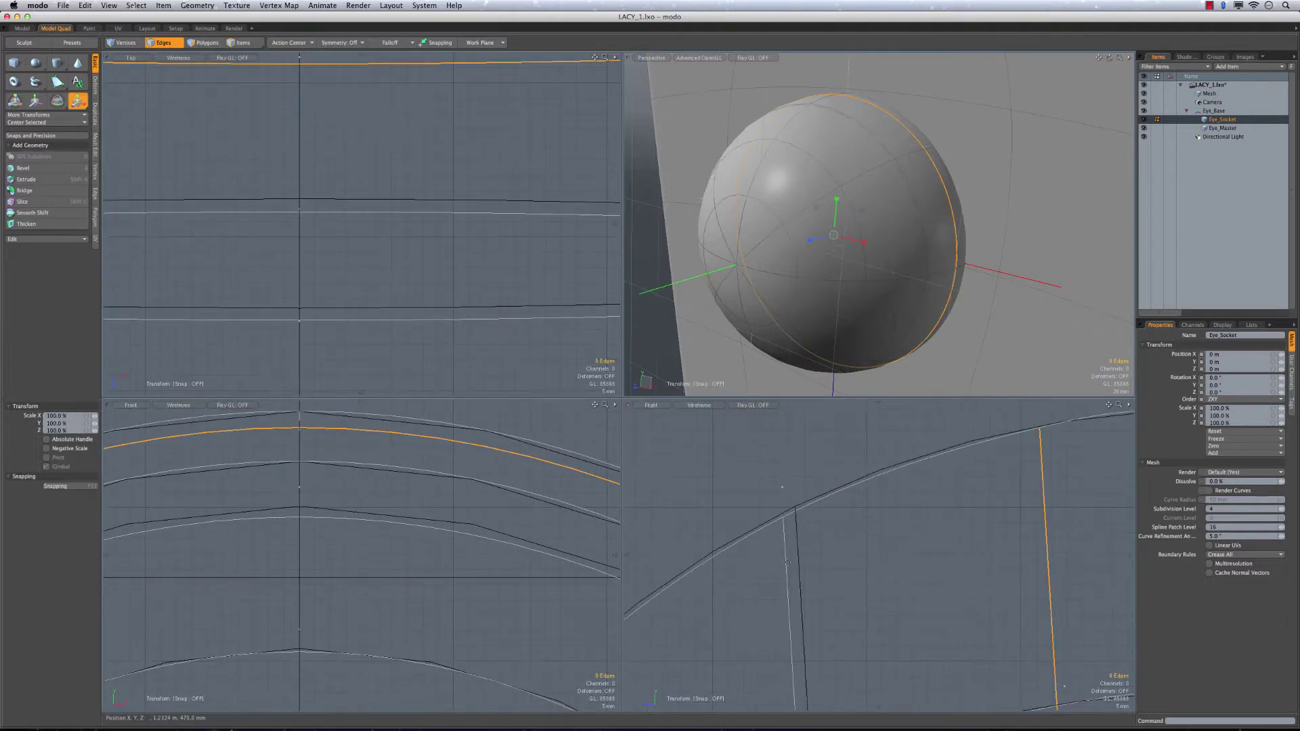
pyautogui.press('space')
pyautogui.doubleClick(787, 564)
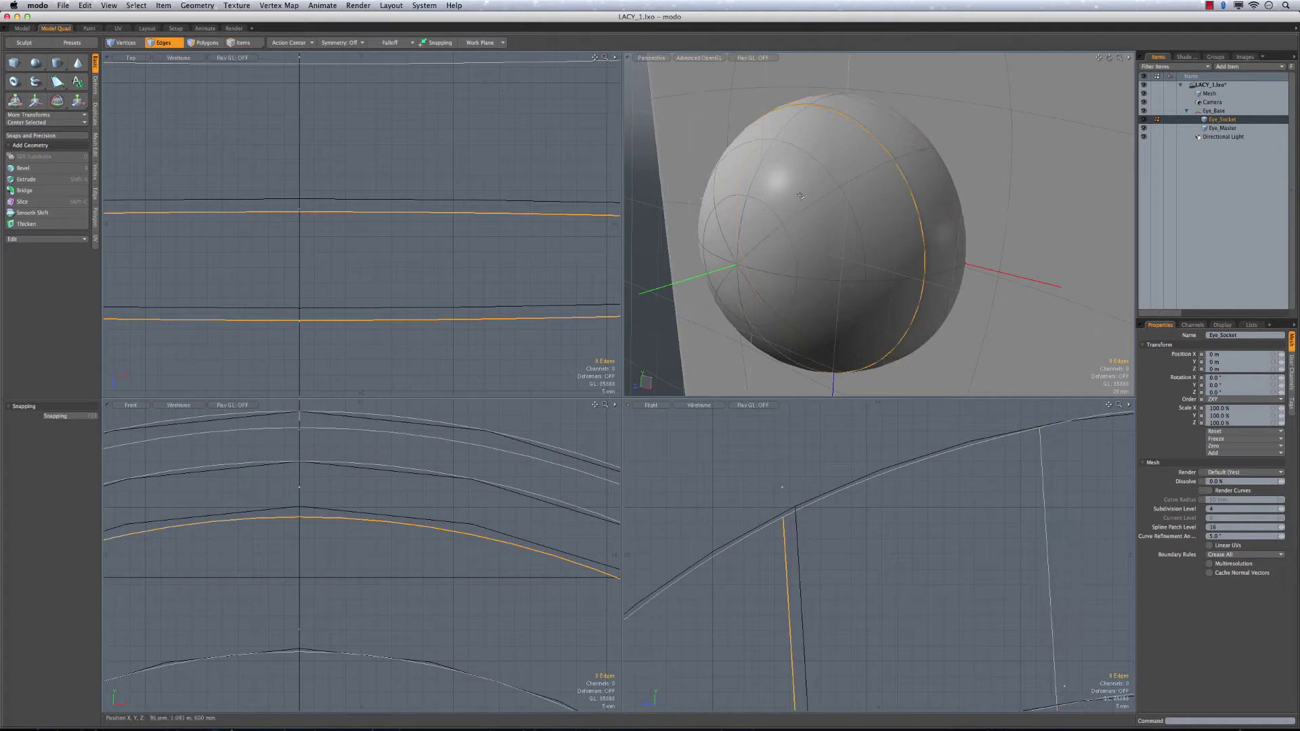
pyautogui.press('r')
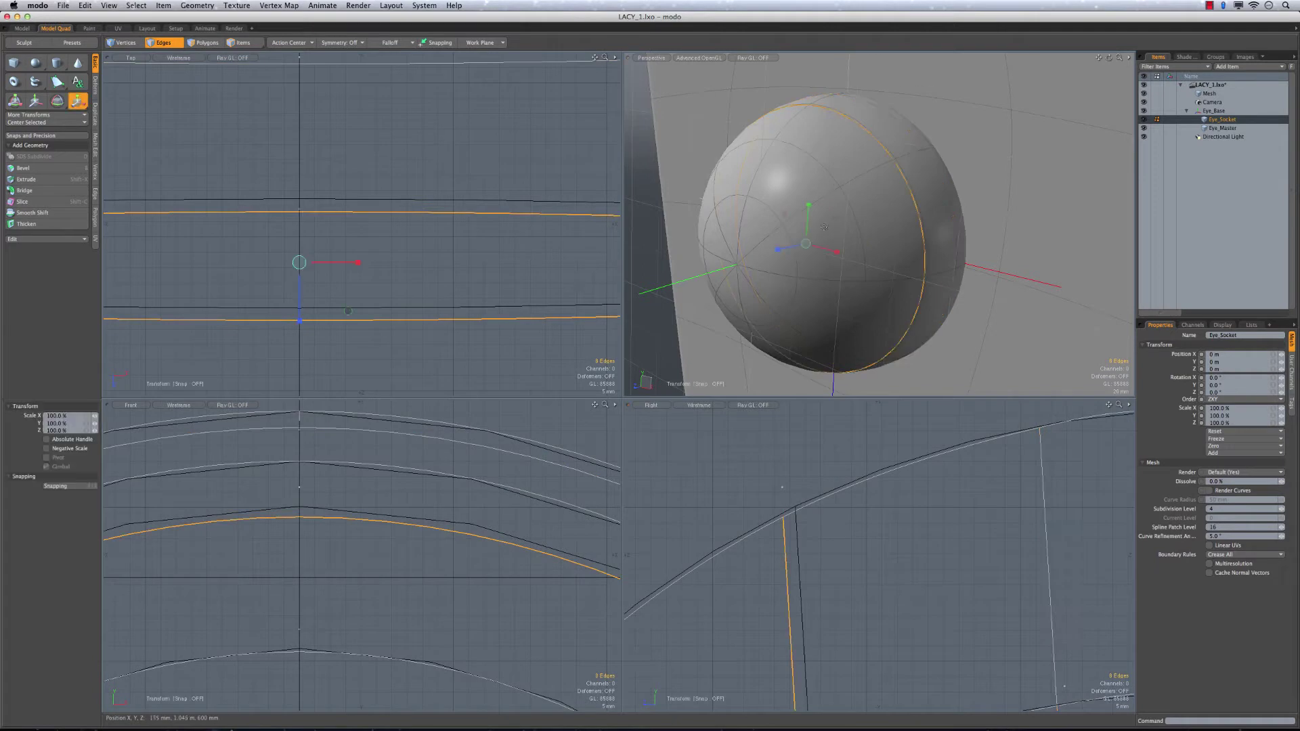
pyautogui.moveTo(835, 217); pyautogui.dragTo(837, 217)
pyautogui.keyDown('alt'); pyautogui.keyDown('shift'); pyautogui.moveTo(906, 460); pyautogui.dragTo(671, 522); pyautogui.keyUp('shift'); pyautogui.keyUp('alt')
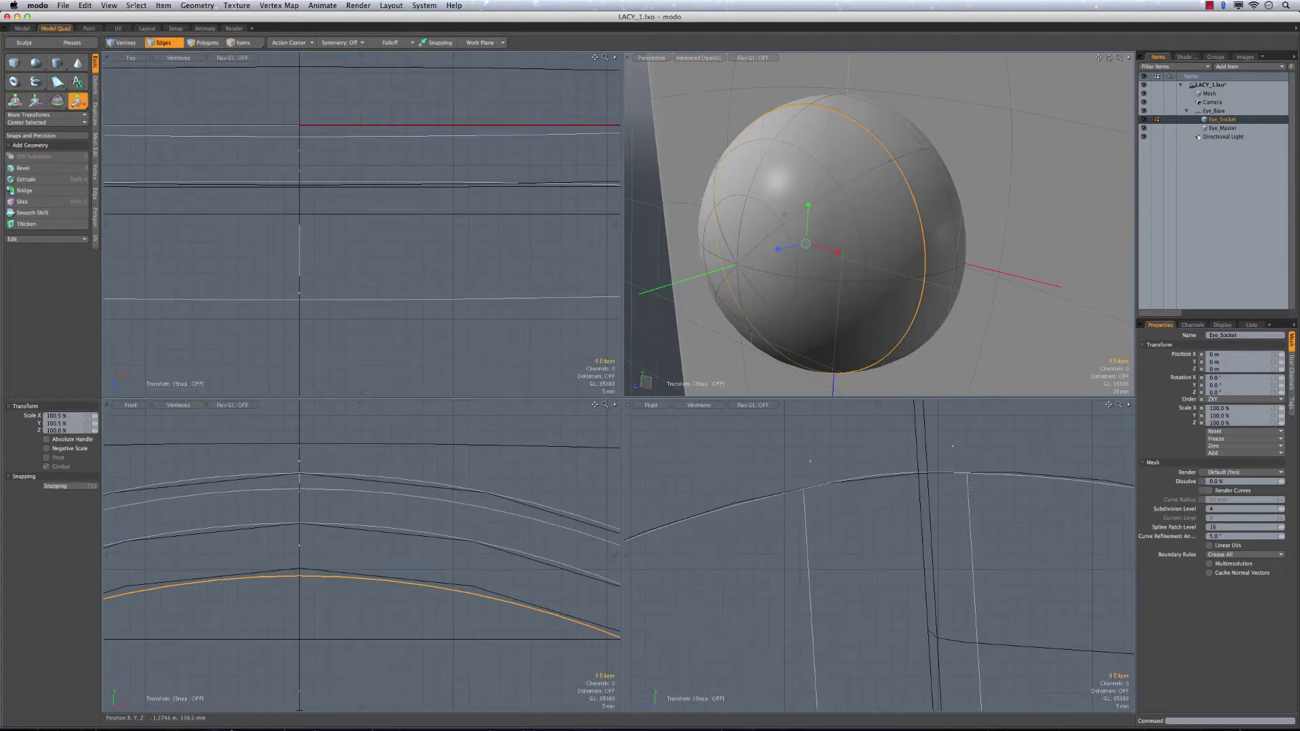
# Select the Eye_Socket's front cap polygons, expand the selection to the loop just in front of the box face, and delete them
pyautogui.scroll(-6, 959, 524)
pyautogui.moveTo(874, 254)
pyautogui.keyDown('alt'); pyautogui.mouseDown()
pyautogui.moveTo(816, 233)
pyautogui.moveTo(893, 270)
pyautogui.moveTo(828, 272)
pyautogui.mouseUp(); pyautogui.keyUp('alt')
pyautogui.scroll(-4, 819, 237)
pyautogui.press('Escape')
pyautogui.press('Escape')
pyautogui.press('space')
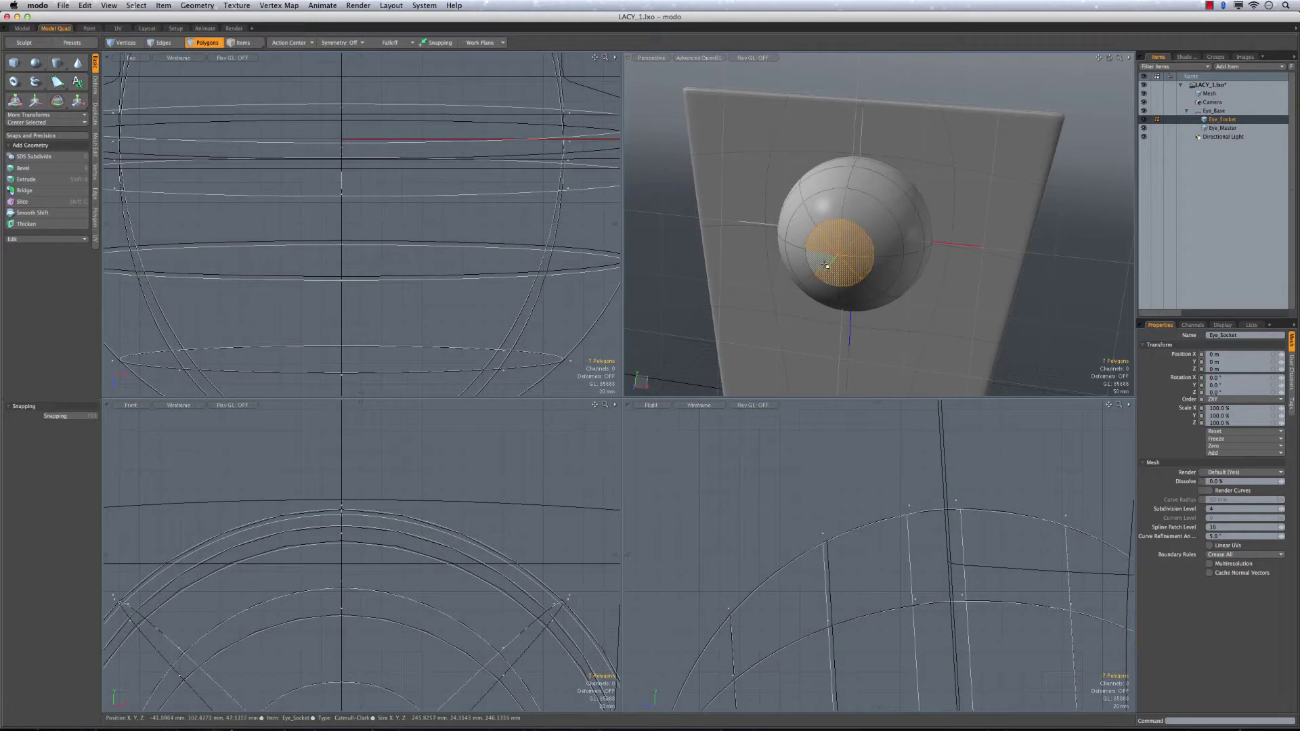
pyautogui.hotkey('shift', 'Up')
pyautogui.hotkey('shift', 'Up')
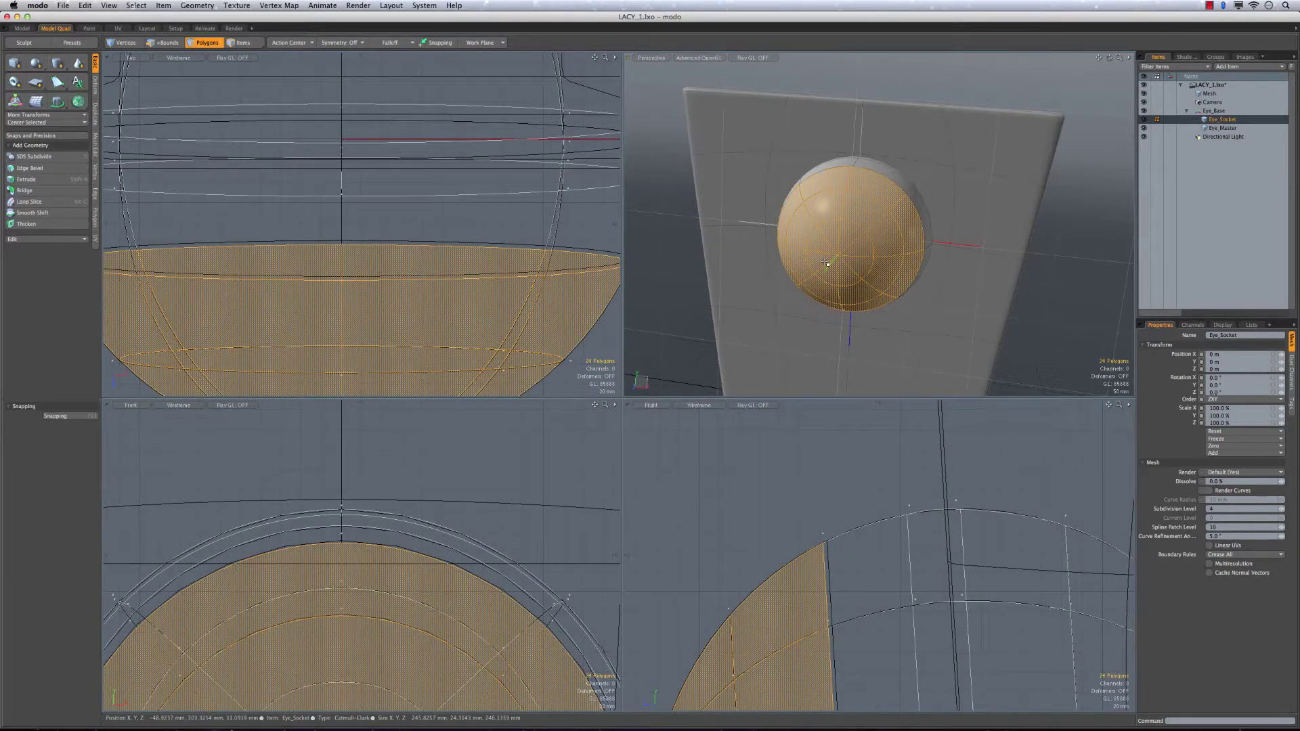
pyautogui.hotkey('shift', 'Up')
pyautogui.keyDown('alt'); pyautogui.moveTo(827, 264); pyautogui.dragTo(872, 226); pyautogui.keyUp('alt')
pyautogui.press('Delete')
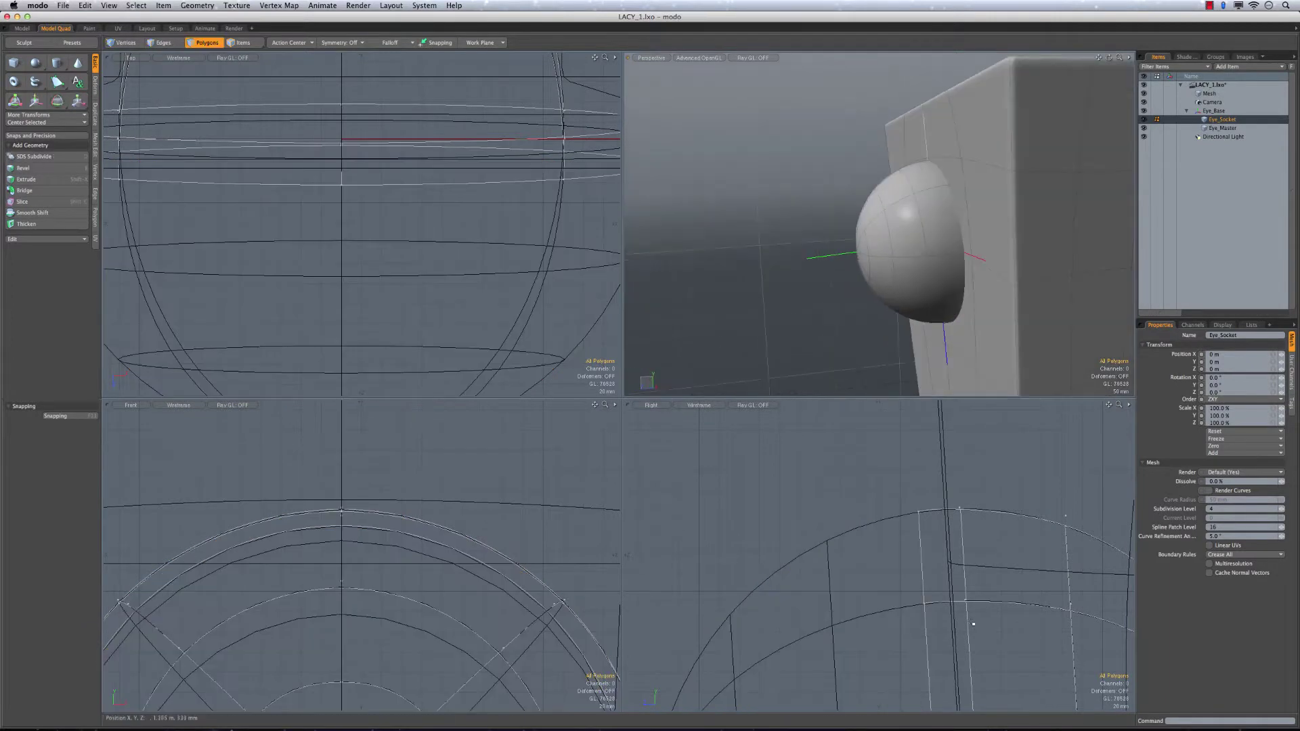
# Select all remaining Eye_Socket polygons and copy them
pyautogui.keyDown('alt'); pyautogui.moveTo(996, 250); pyautogui.dragTo(848, 195); pyautogui.keyUp('alt')
pyautogui.doubleClick(953, 244)
pyautogui.press('1')
pyautogui.press('2')
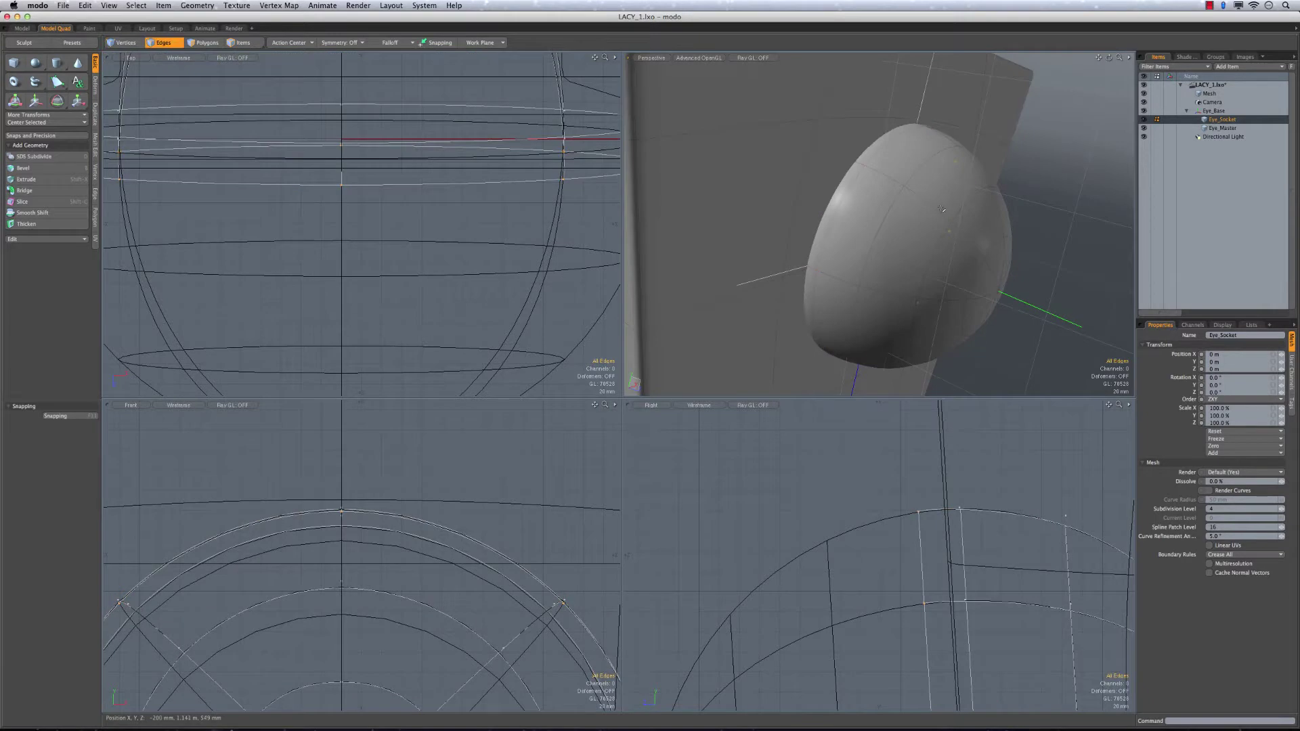
pyautogui.press('3')
pyautogui.keyDown('alt'); pyautogui.moveTo(921, 225); pyautogui.dragTo(851, 280); pyautogui.keyUp('alt')
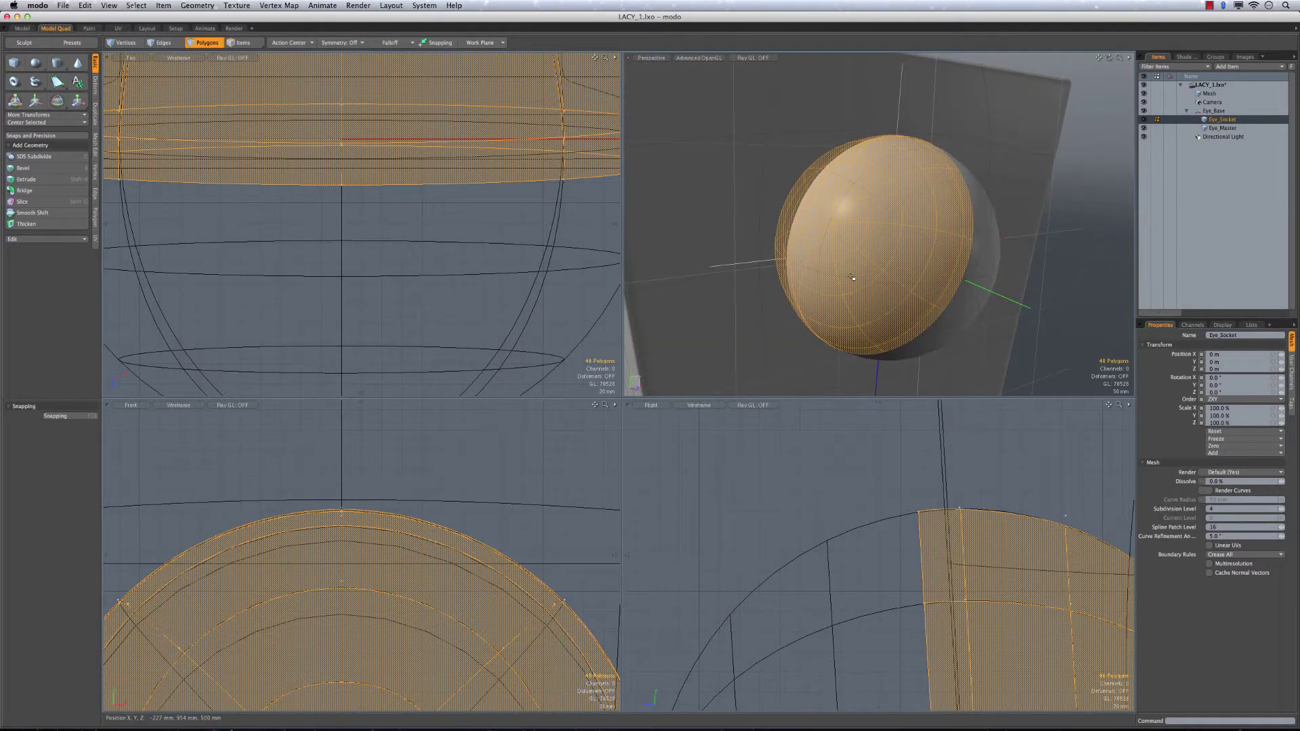
pyautogui.keyDown('alt'); pyautogui.moveTo(852, 278); pyautogui.dragTo(873, 304); pyautogui.keyUp('alt')
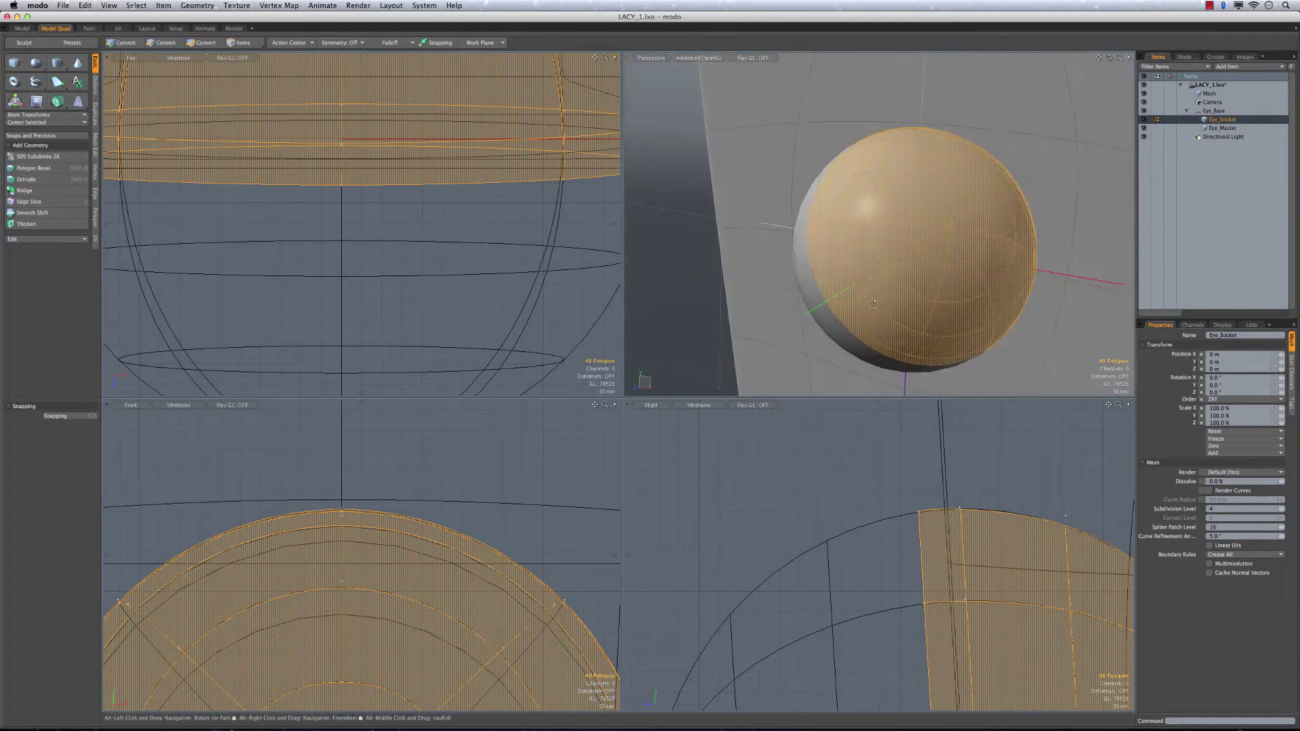
pyautogui.keyDown('alt'); pyautogui.moveTo(1005, 177); pyautogui.dragTo(840, 235); pyautogui.keyUp('alt')
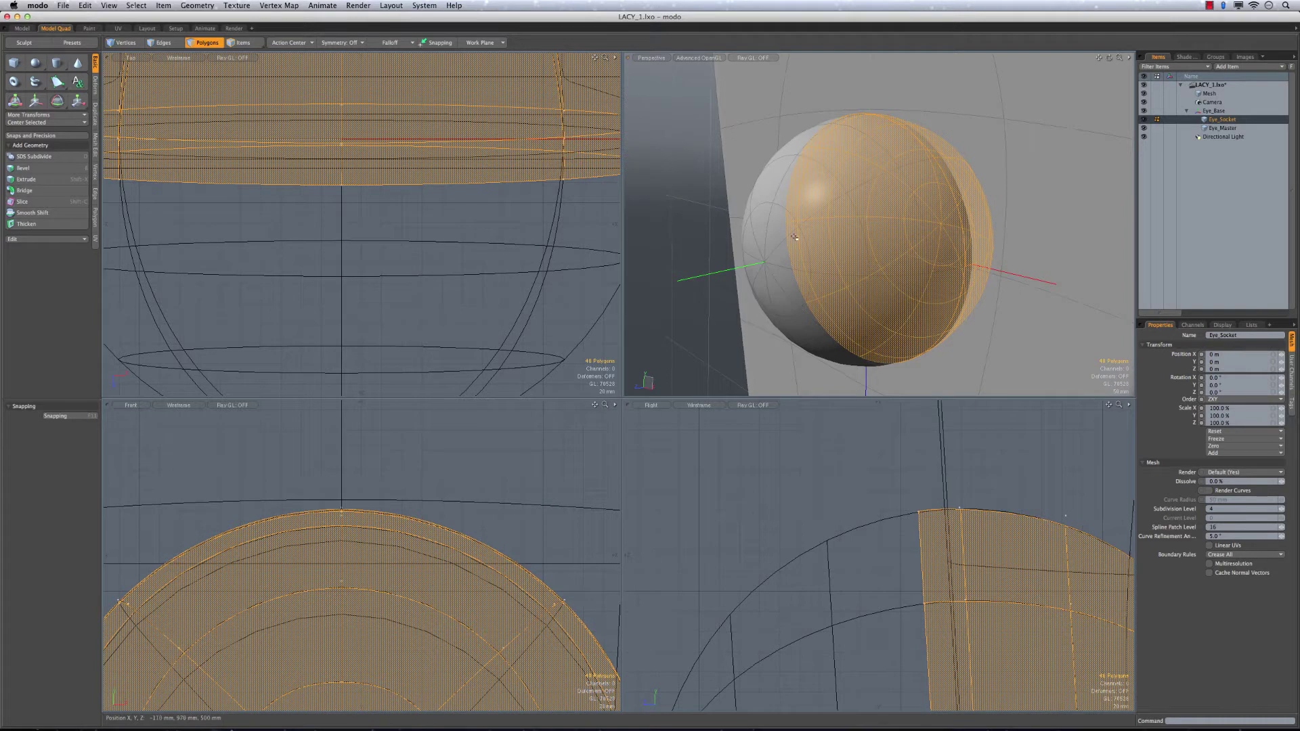
pyautogui.keyDown('alt'); pyautogui.moveTo(775, 231); pyautogui.dragTo(976, 160); pyautogui.keyUp('alt')
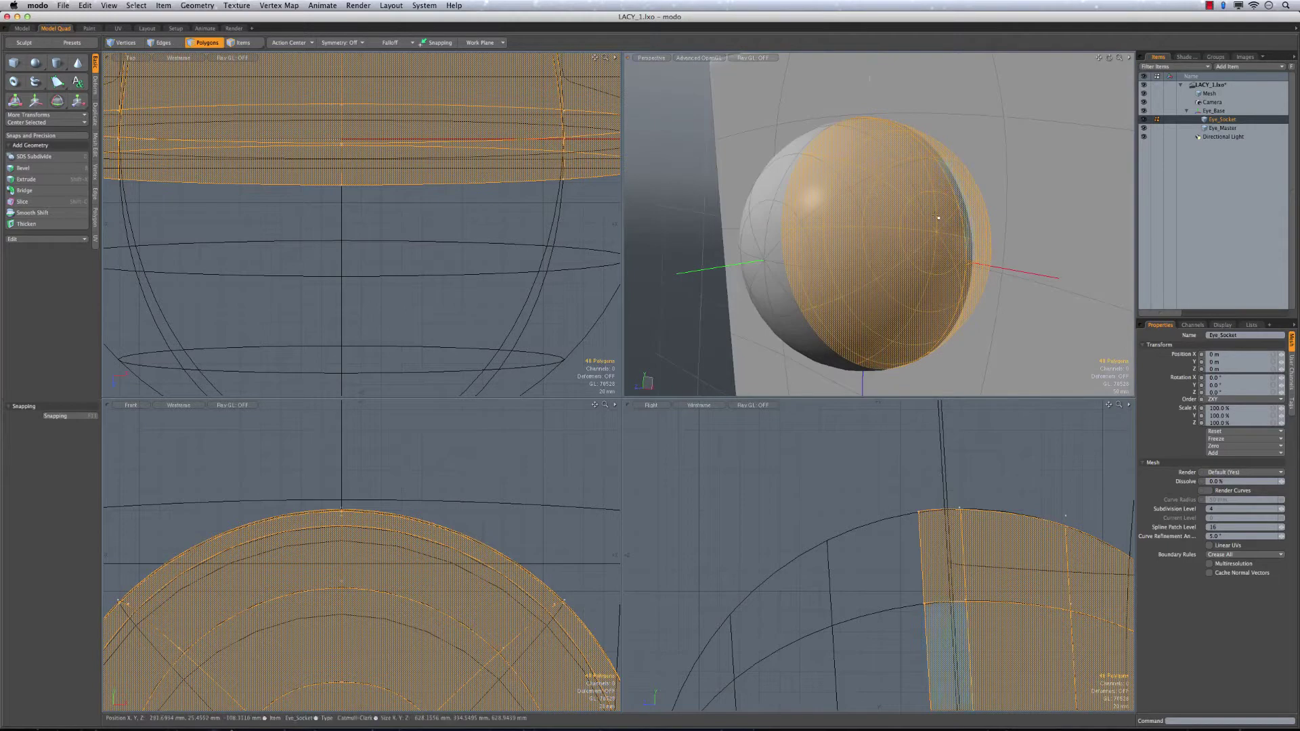
pyautogui.press('r')
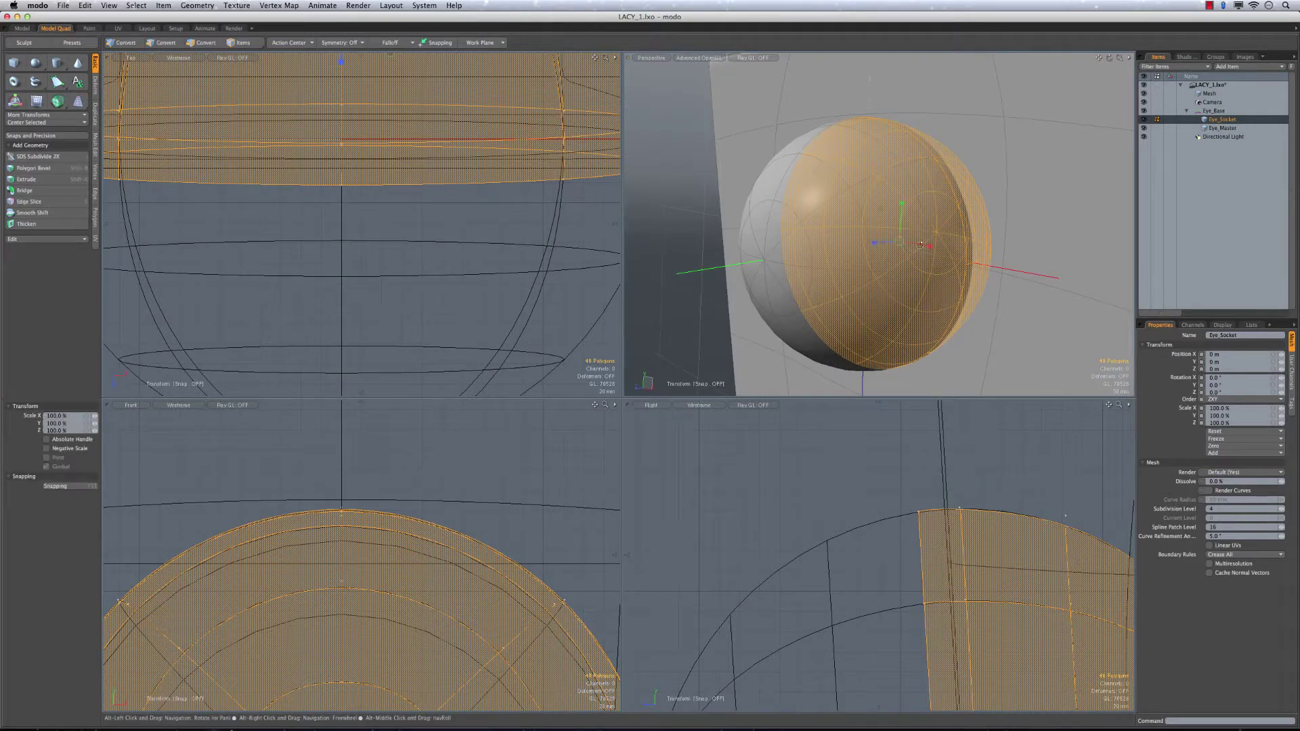
pyautogui.keyDown('alt'); pyautogui.moveTo(921, 221); pyautogui.dragTo(907, 249); pyautogui.keyUp('alt')
pyautogui.press('a')
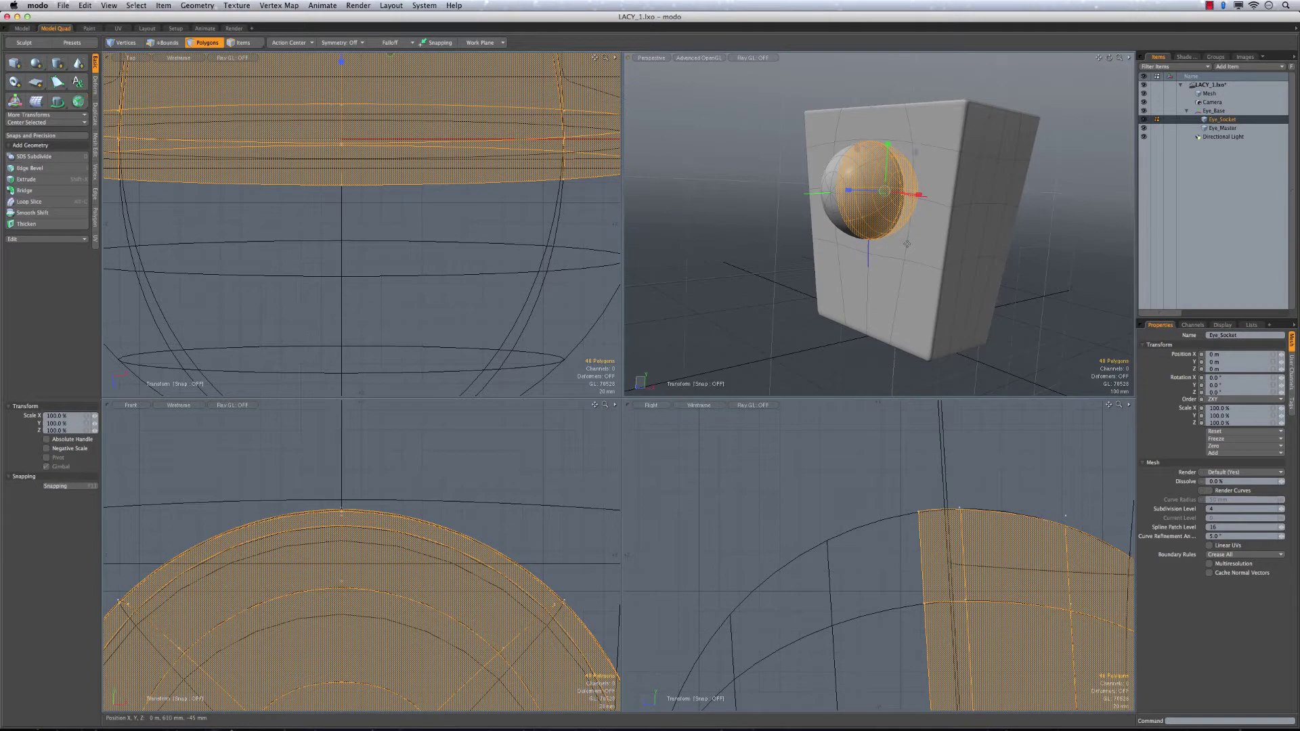
pyautogui.keyDown('ctrl'); pyautogui.keyDown('alt'); pyautogui.moveTo(907, 244); pyautogui.dragTo(929, 221); pyautogui.keyUp('alt'); pyautogui.keyUp('ctrl')
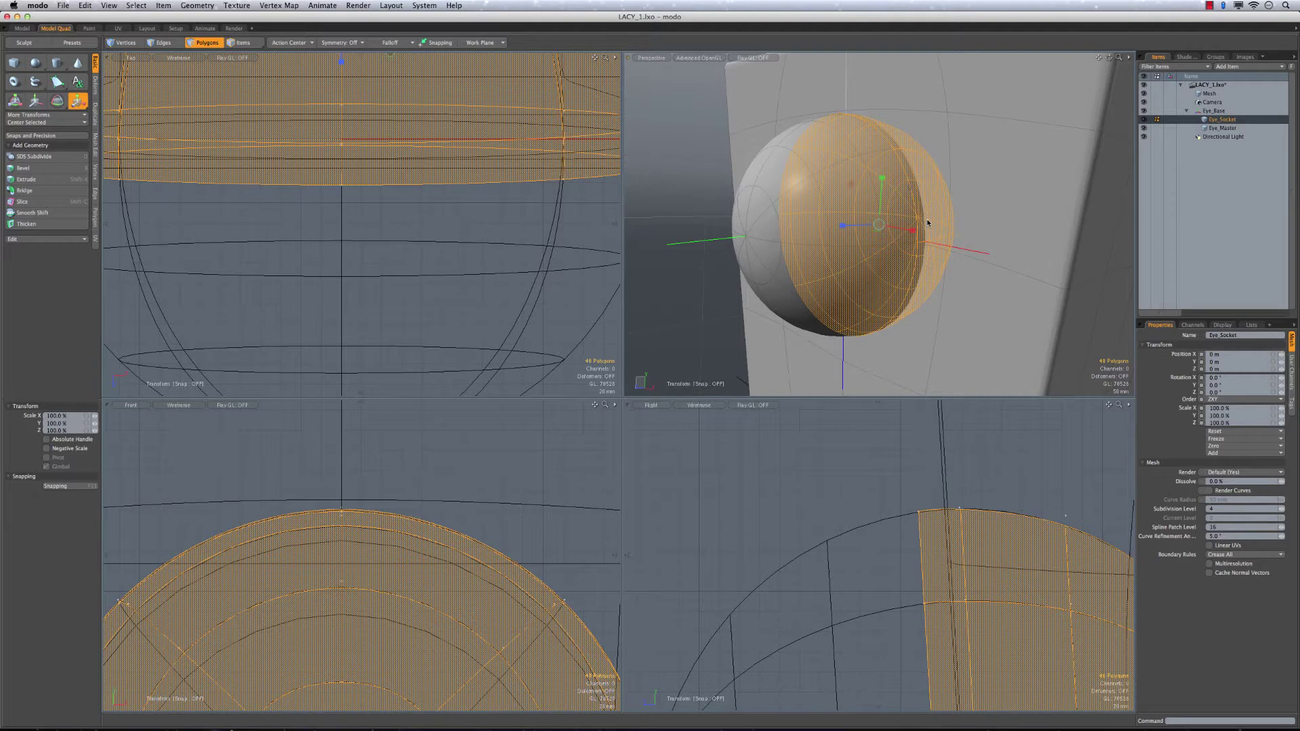
pyautogui.press('space')
pyautogui.scroll(-4, 950, 249)
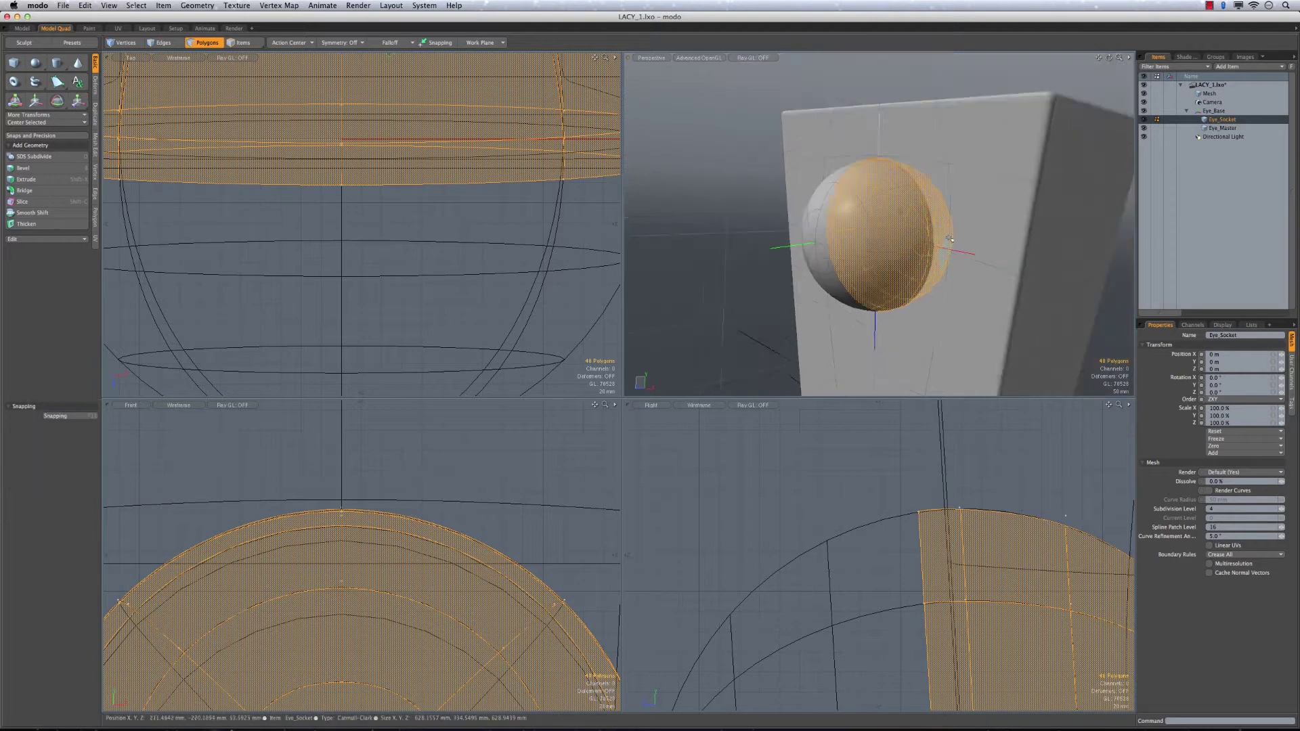
# Set the action center to Parent and scale the selected Eye_Socket polygons down slightly and uniformly as an inner shell
pyautogui.press('r')
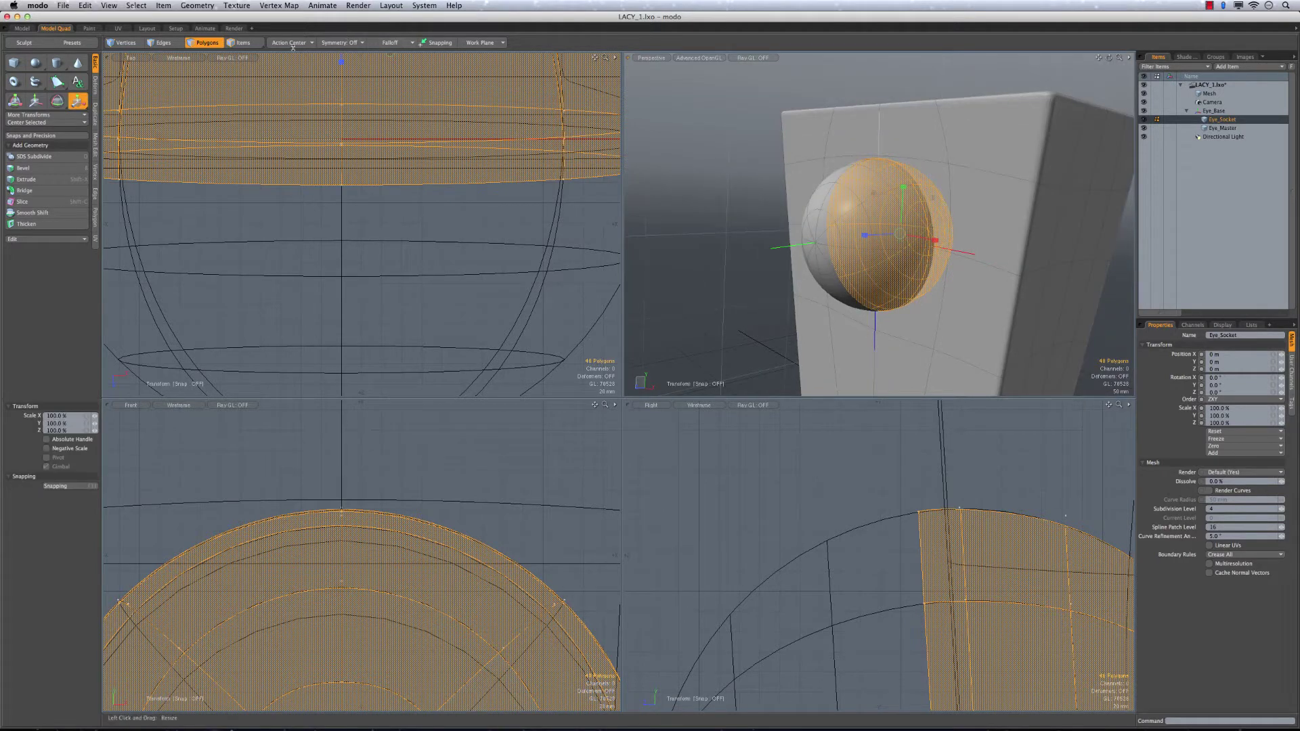
pyautogui.click(291, 42)
pyautogui.click(289, 96)
pyautogui.scroll(6, 826, 279)
pyautogui.keyDown('alt'); pyautogui.moveTo(828, 278); pyautogui.dragTo(962, 315); pyautogui.keyUp('alt')
pyautogui.moveTo(902, 202); pyautogui.dragTo(887, 203)
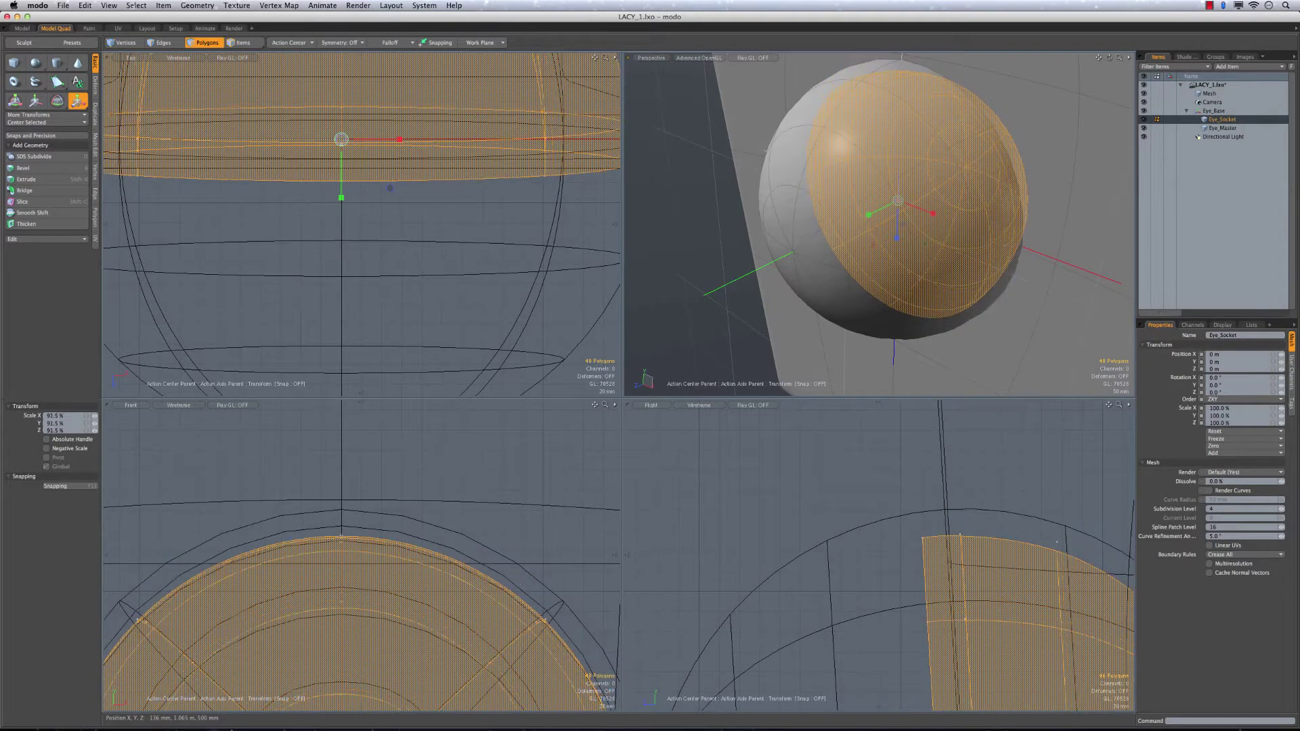
pyautogui.moveTo(897, 201); pyautogui.dragTo(880, 225)
# Hide the Eye_Master and the box Mesh, and paste the full-size copy of the socket shell around the scaled one
pyautogui.click(1145, 128)
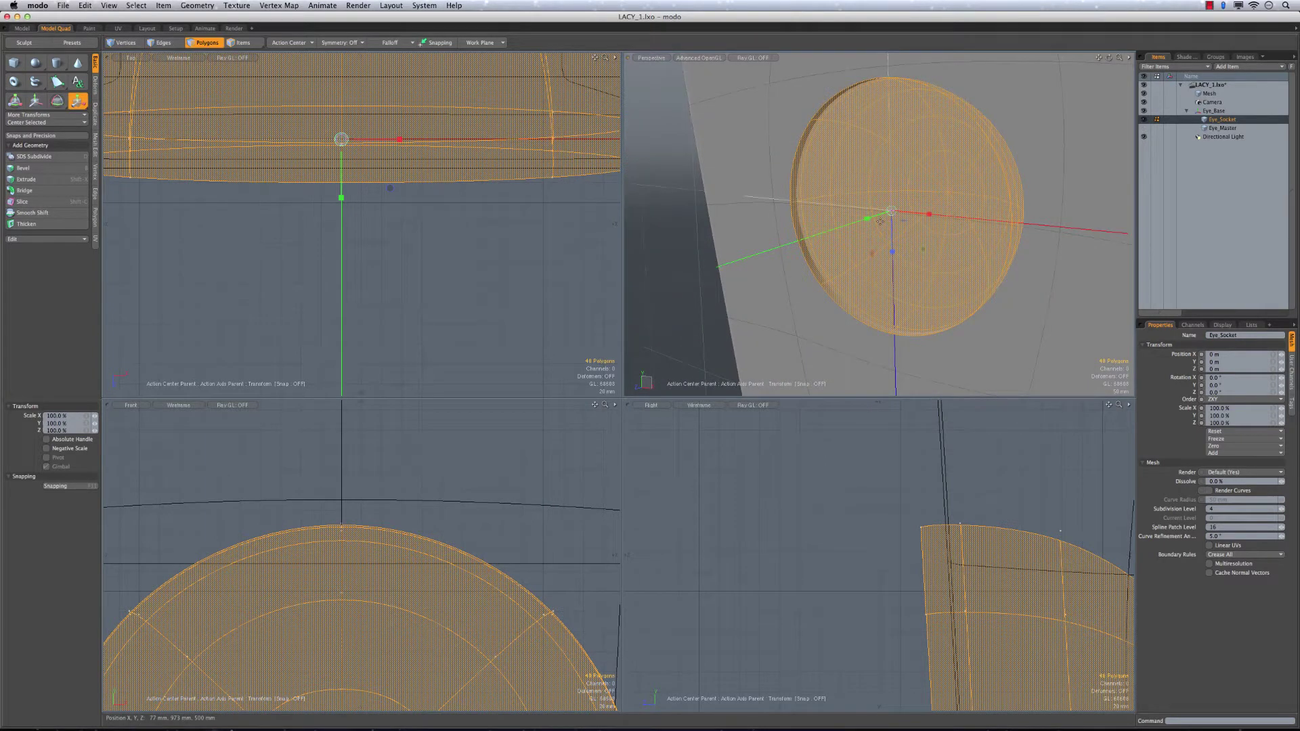
pyautogui.keyDown('alt'); pyautogui.moveTo(881, 221); pyautogui.dragTo(809, 261); pyautogui.keyUp('alt')
pyautogui.click(1143, 94)
pyautogui.keyDown('alt'); pyautogui.moveTo(974, 227); pyautogui.dragTo(937, 225); pyautogui.keyUp('alt')
pyautogui.press('Escape')
pyautogui.press('Escape')
# Cut the outer shell's back polygons so only its front strip remains, and select the strip's rear edge loop
pyautogui.moveTo(787, 226); pyautogui.dragTo(779, 242)
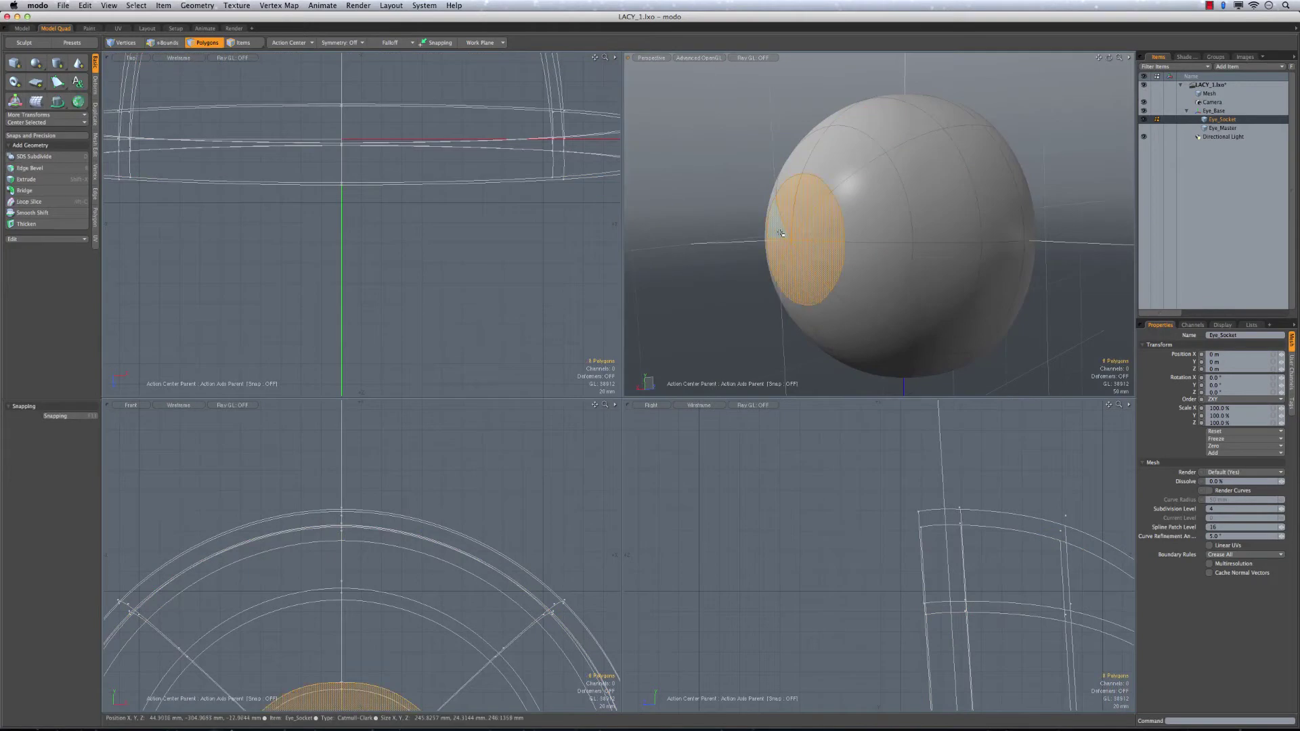
pyautogui.hotkey('shift', 'Up')
pyautogui.hotkey('shift', 'Up')
pyautogui.keyDown('alt'); pyautogui.moveTo(781, 233); pyautogui.dragTo(866, 181); pyautogui.keyUp('alt')
pyautogui.press('super+x')
pyautogui.press('2')
pyautogui.doubleClick(862, 182)
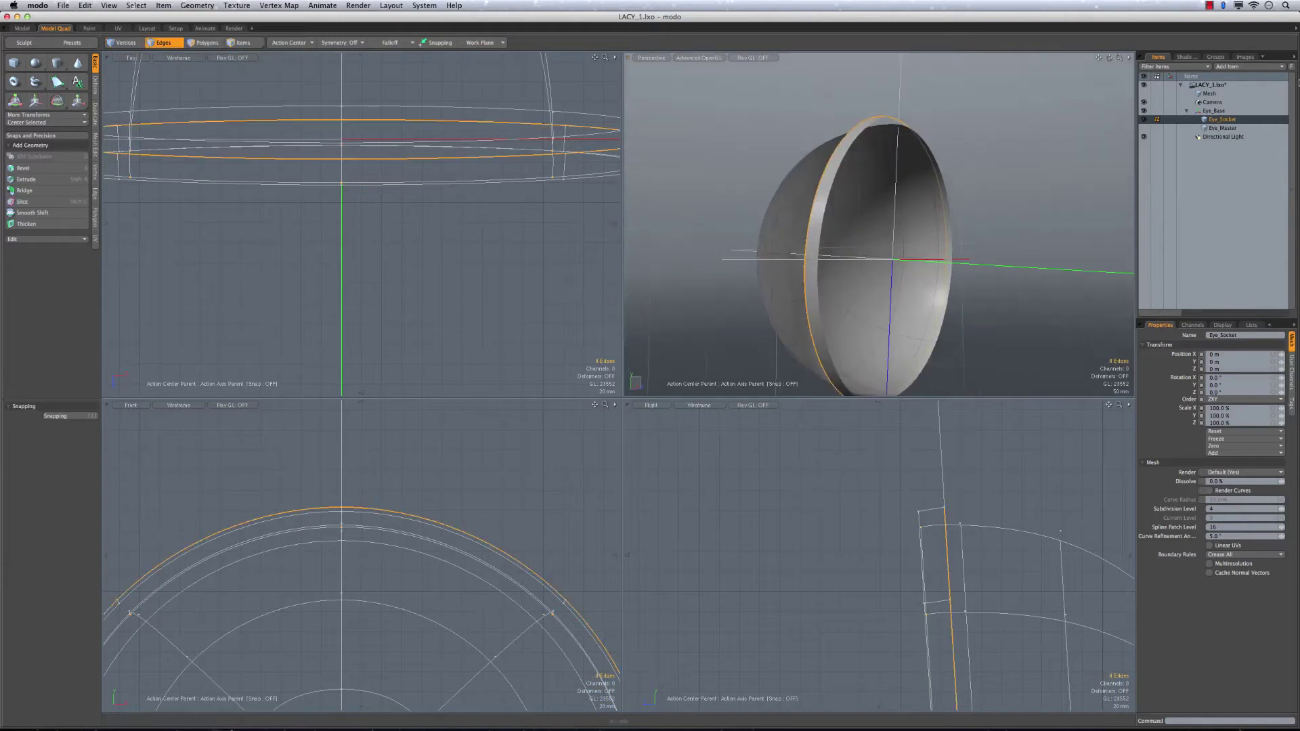
pyautogui.keyDown('alt'); pyautogui.moveTo(863, 182); pyautogui.dragTo(822, 168); pyautogui.keyUp('alt')
# Show the box Mesh again and bridge the front edge loops of the outer strip and the inner shell
pyautogui.click(1145, 93)
pyautogui.doubleClick(832, 171)
pyautogui.keyDown('shift'); pyautogui.doubleClick(843, 174); pyautogui.keyUp('shift')
pyautogui.keyDown('ctrl'); pyautogui.keyDown('alt'); pyautogui.moveTo(929, 193); pyautogui.dragTo(905, 195); pyautogui.keyUp('alt'); pyautogui.keyUp('ctrl')
pyautogui.keyDown('alt'); pyautogui.moveTo(905, 195); pyautogui.dragTo(872, 197); pyautogui.keyUp('alt')
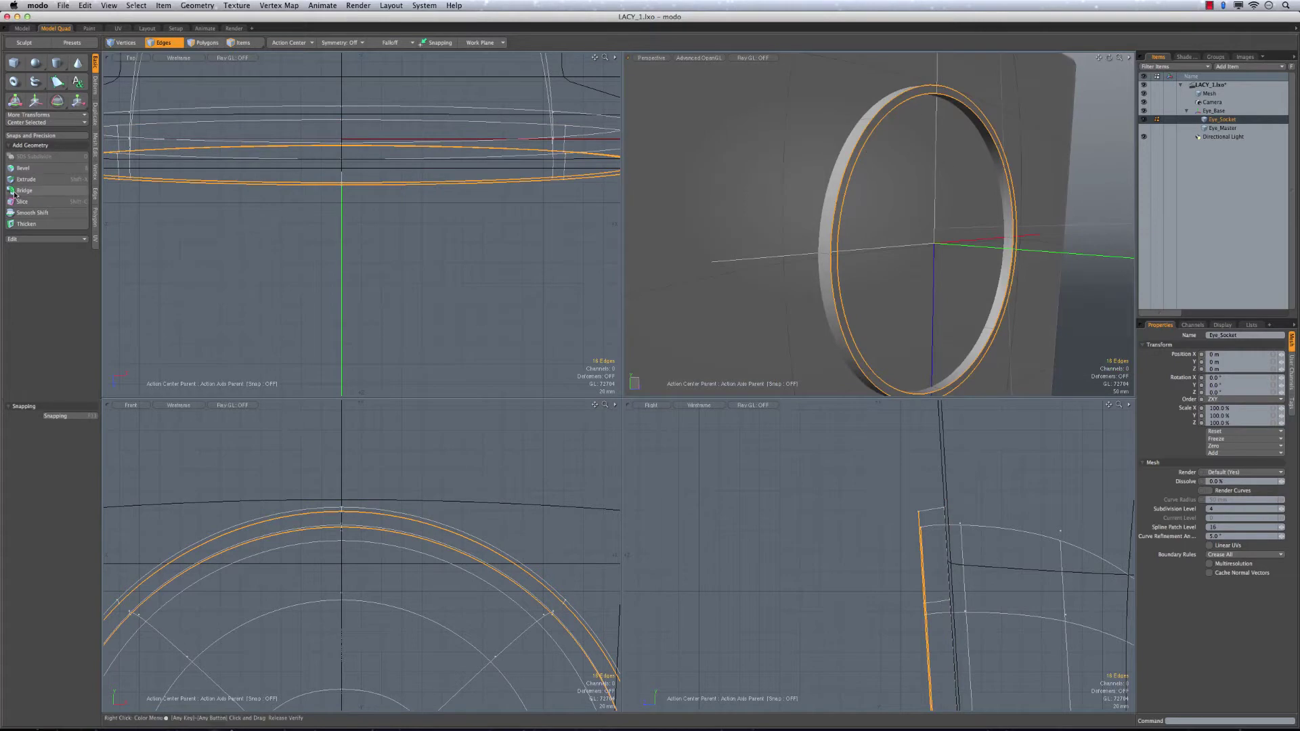
pyautogui.click(46, 192)
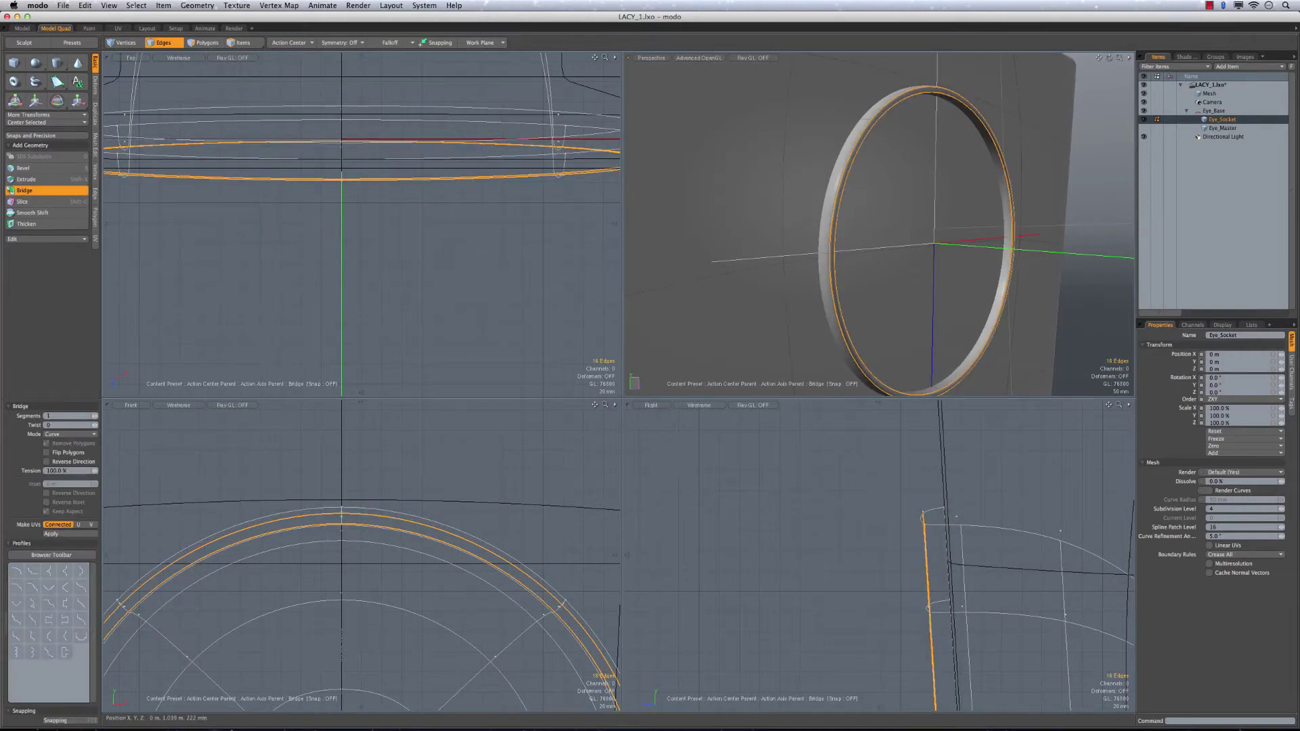
pyautogui.moveTo(873, 204)
pyautogui.keyDown('alt'); pyautogui.mouseDown()
pyautogui.moveTo(885, 271)
pyautogui.moveTo(904, 247)
pyautogui.moveTo(947, 262)
pyautogui.moveTo(961, 221)
pyautogui.moveTo(913, 262)
pyautogui.mouseUp(); pyautogui.keyUp('alt')
pyautogui.press('space')
# Delete the box Mesh's front polygons around the eye socket to open a hole
pyautogui.press('space')
pyautogui.click(1210, 93)
pyautogui.press('Delete')
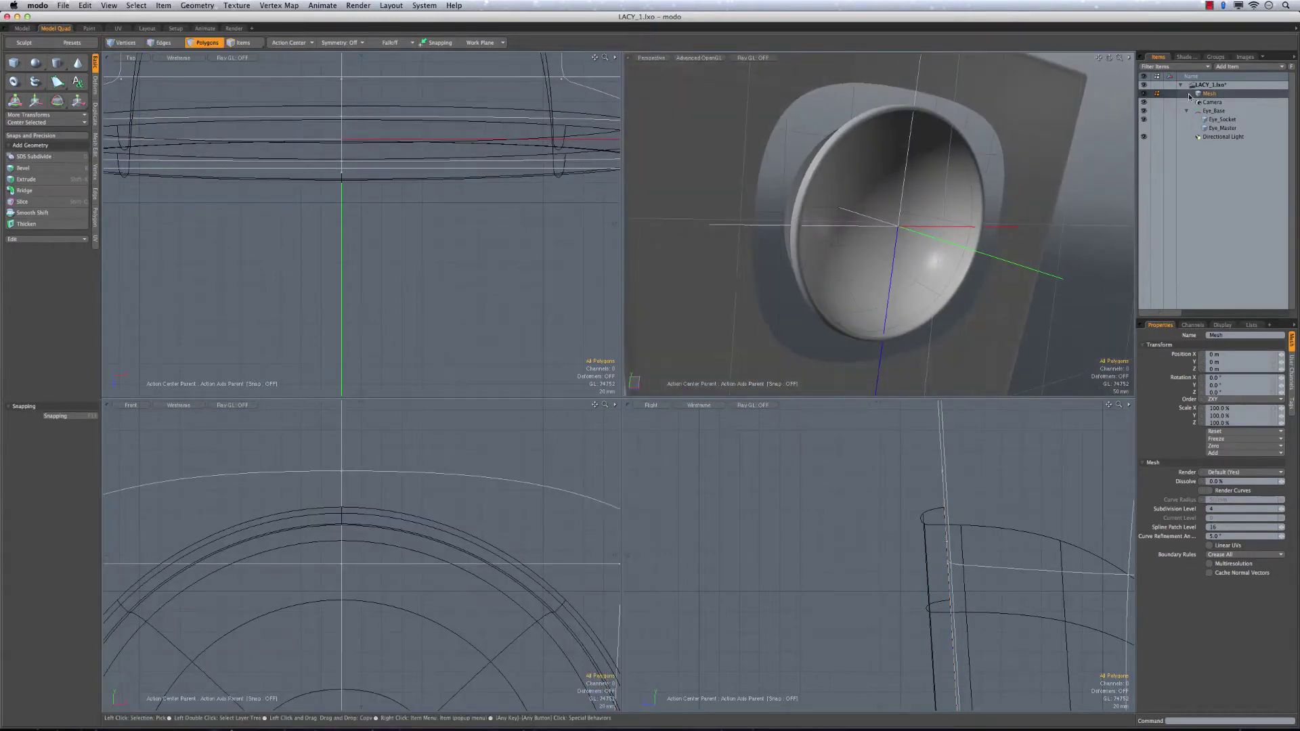
# Cut all Eye_Socket polygons and paste them into the box's Mesh item
pyautogui.click(1223, 120)
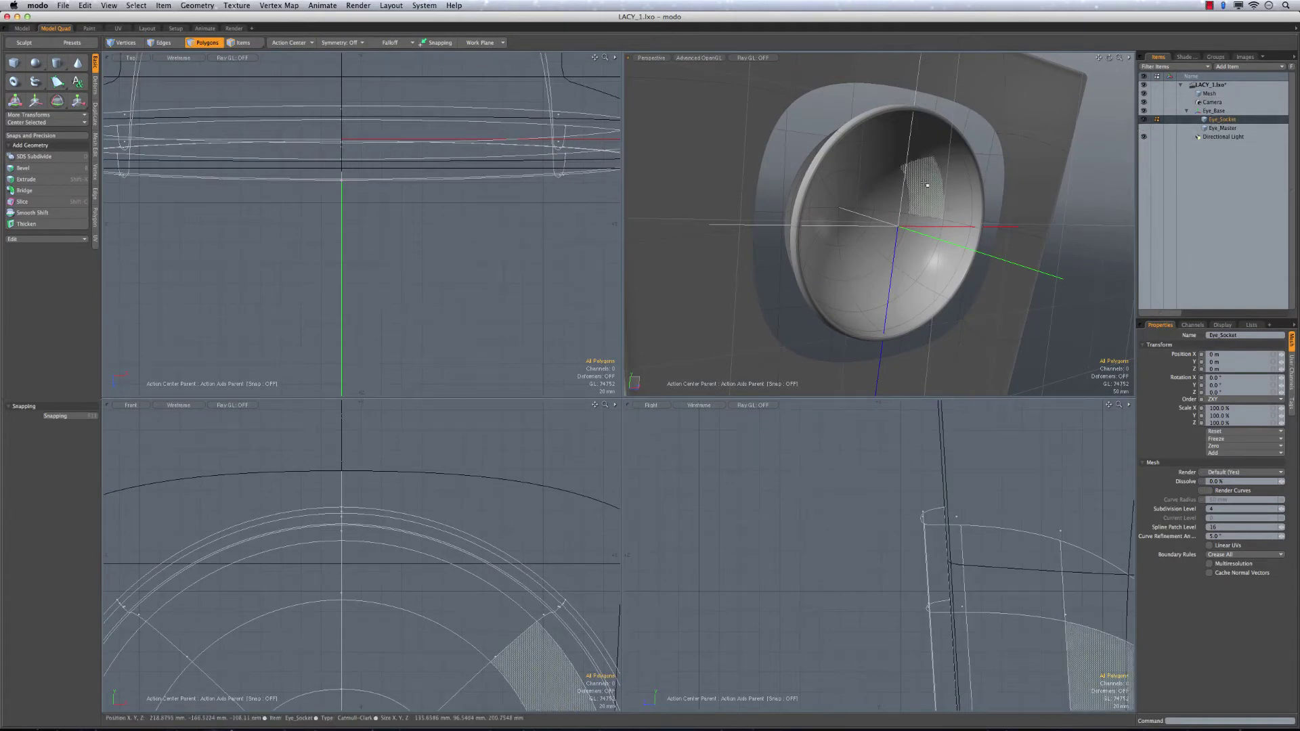
pyautogui.doubleClick(911, 207)
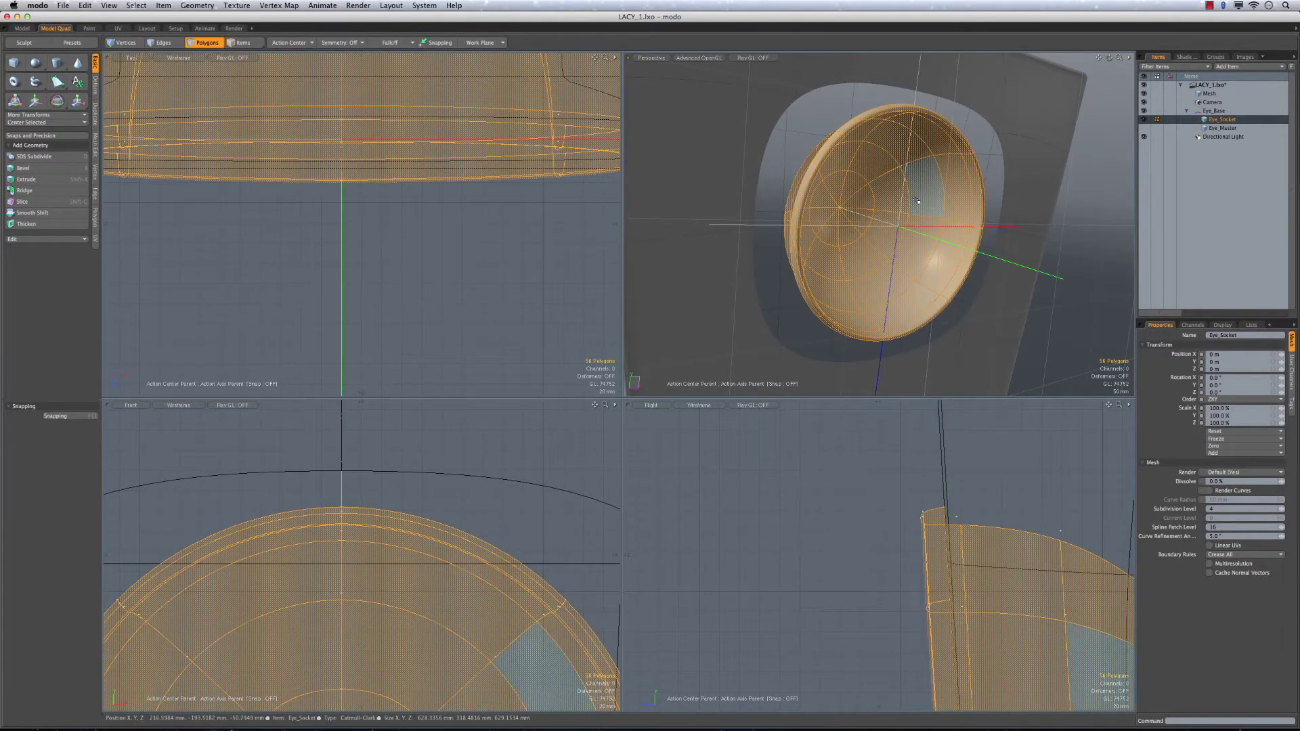
pyautogui.click(1203, 94)
pyautogui.keyDown('alt'); pyautogui.moveTo(1024, 146); pyautogui.dragTo(748, 191); pyautogui.keyUp('alt')
pyautogui.scroll(4, 920, 188)
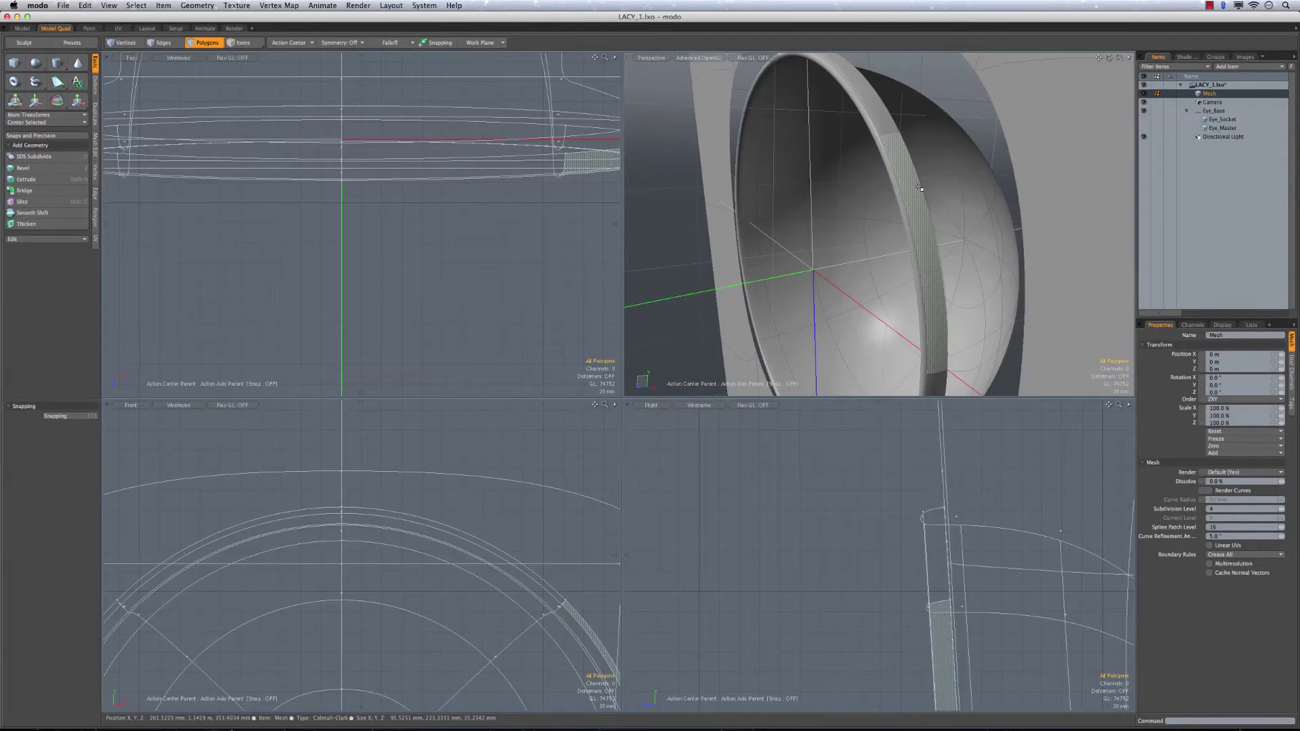
# Select all socket and box polygons in the Mesh item and convert the selection to its boundary edges
pyautogui.keyDown('alt'); pyautogui.moveTo(840, 166); pyautogui.dragTo(925, 214); pyautogui.keyUp('alt')
pyautogui.doubleClick(905, 218)
pyautogui.keyDown('ctrl'); pyautogui.keyDown('alt'); pyautogui.moveTo(925, 214); pyautogui.dragTo(854, 206); pyautogui.keyUp('alt'); pyautogui.keyUp('ctrl')
pyautogui.keyDown('shift'); pyautogui.doubleClick(1062, 135); pyautogui.keyUp('shift')
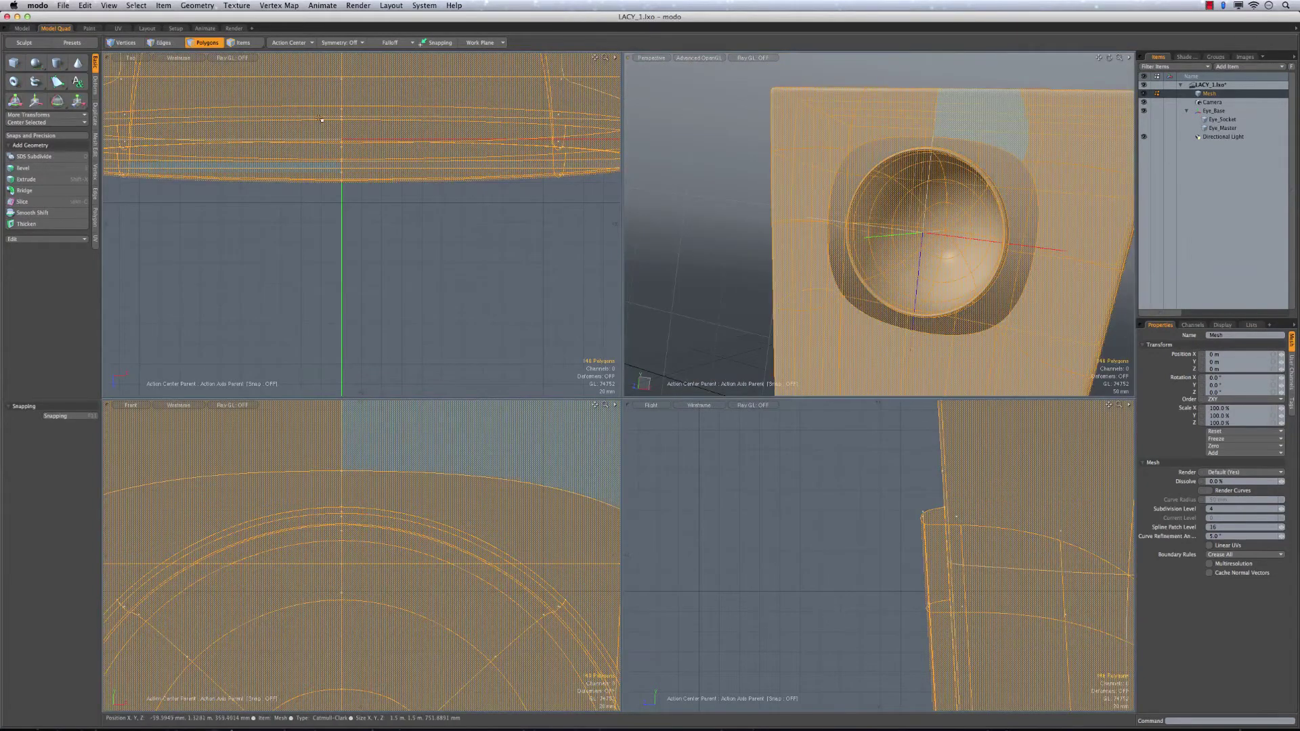
pyautogui.keyDown('ctrl'); pyautogui.click(163, 43); pyautogui.keyUp('ctrl')
pyautogui.moveTo(1022, 200)
pyautogui.keyDown('alt'); pyautogui.mouseDown()
pyautogui.moveTo(938, 198)
pyautogui.moveTo(1047, 201)
pyautogui.moveTo(1002, 202)
pyautogui.moveTo(1013, 206)
pyautogui.mouseUp(); pyautogui.keyUp('alt')
# Bridge the box hole's boundary loop to the socket rim's outer loop and clear the selection
pyautogui.click(38, 193)
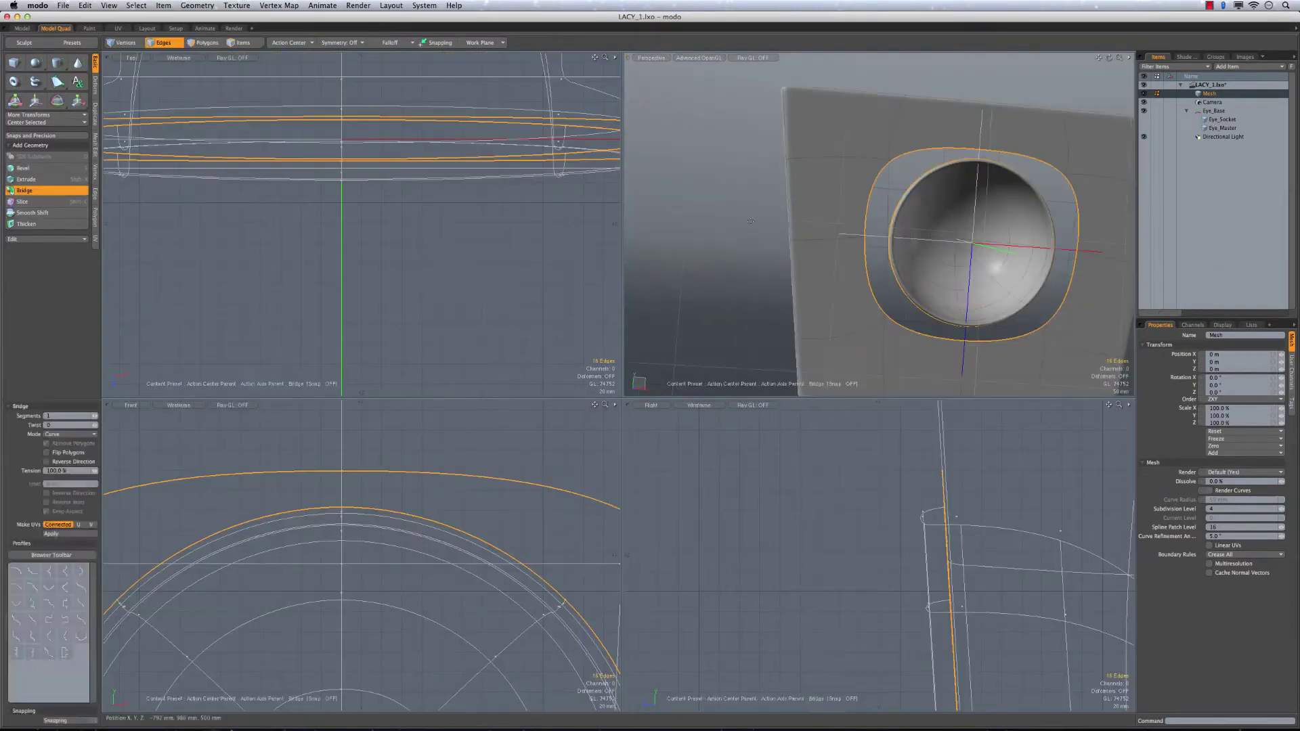
pyautogui.click(911, 200)
pyautogui.keyDown('alt'); pyautogui.moveTo(911, 199); pyautogui.dragTo(996, 235); pyautogui.keyUp('alt')
pyautogui.press('space')
pyautogui.press('Escape')
# Select the socket rim's three edge loops and adjust their subdivision edge weight to sharpen the rim
pyautogui.keyDown('alt'); pyautogui.moveTo(911, 223); pyautogui.dragTo(955, 210); pyautogui.keyUp('alt')
pyautogui.keyDown('alt'); pyautogui.moveTo(988, 157); pyautogui.dragTo(798, 231); pyautogui.keyUp('alt')
pyautogui.doubleClick(952, 169)
pyautogui.press('l')
pyautogui.hotkey('ctrl', 'w')
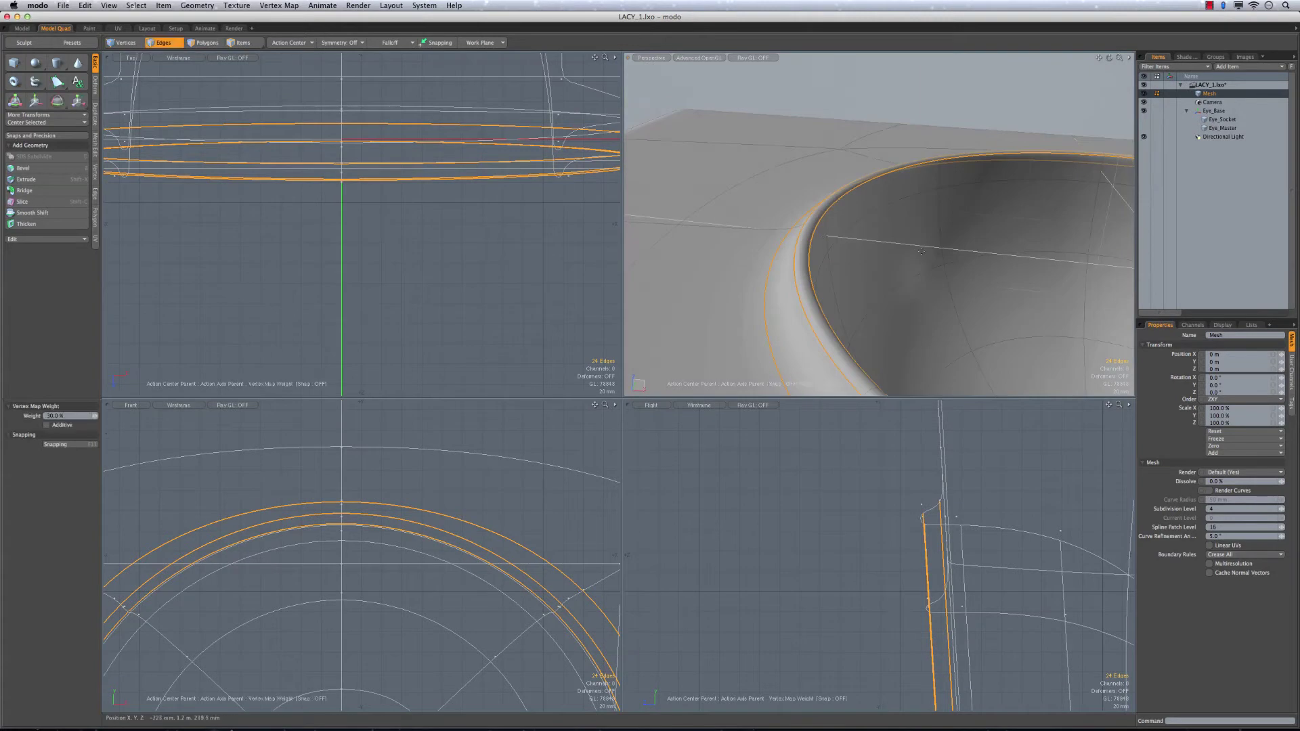
pyautogui.moveTo(925, 256); pyautogui.dragTo(947, 255)
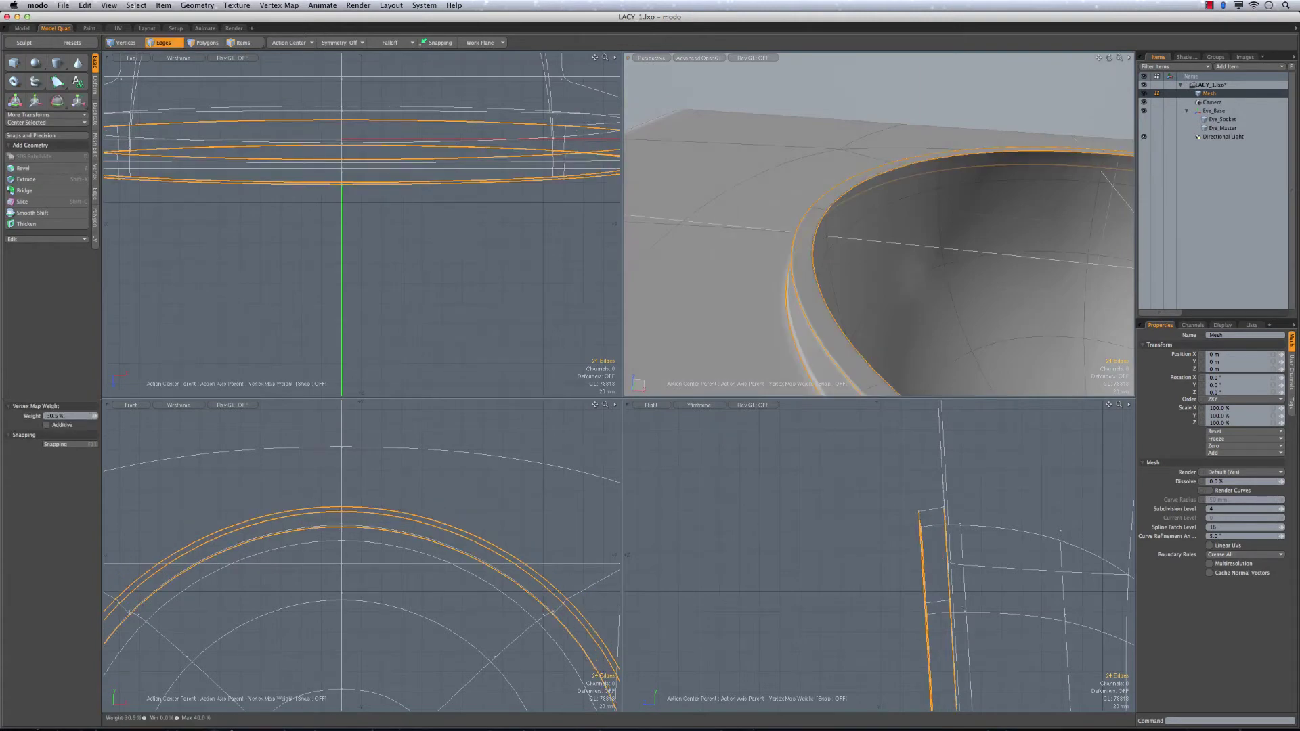
pyautogui.keyDown('alt'); pyautogui.moveTo(914, 250); pyautogui.dragTo(348, 328); pyautogui.keyUp('alt')
pyautogui.press('space')
pyautogui.click(857, 99)
pyautogui.press('super+z')
pyautogui.hotkey('ctrl', 'w')
# Switch to the single-view Model layout and set the perspective view's wireframe overlay to None
pyautogui.hotkey('ctrl', 'space')
pyautogui.press('q')
pyautogui.click(147, 117)
pyautogui.click(21, 28)
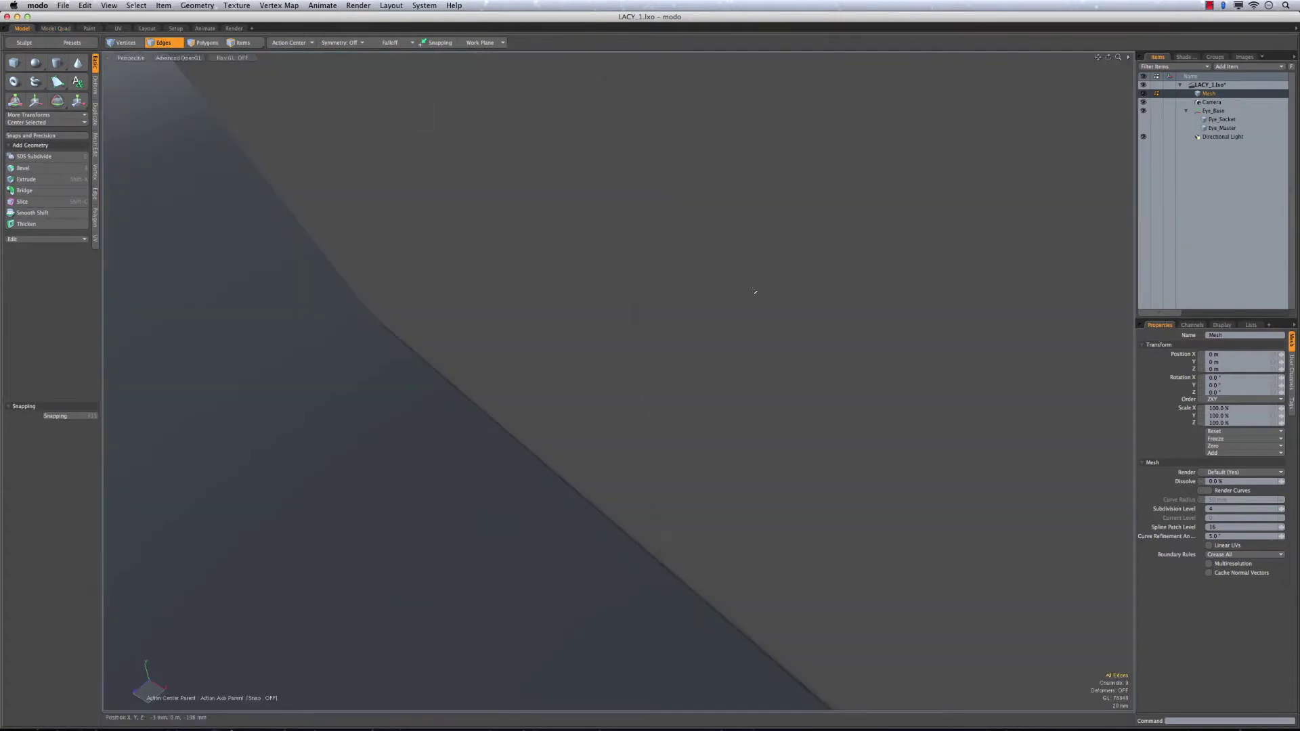
pyautogui.keyDown('alt'); pyautogui.moveTo(892, 386); pyautogui.dragTo(750, 363); pyautogui.keyUp('alt')
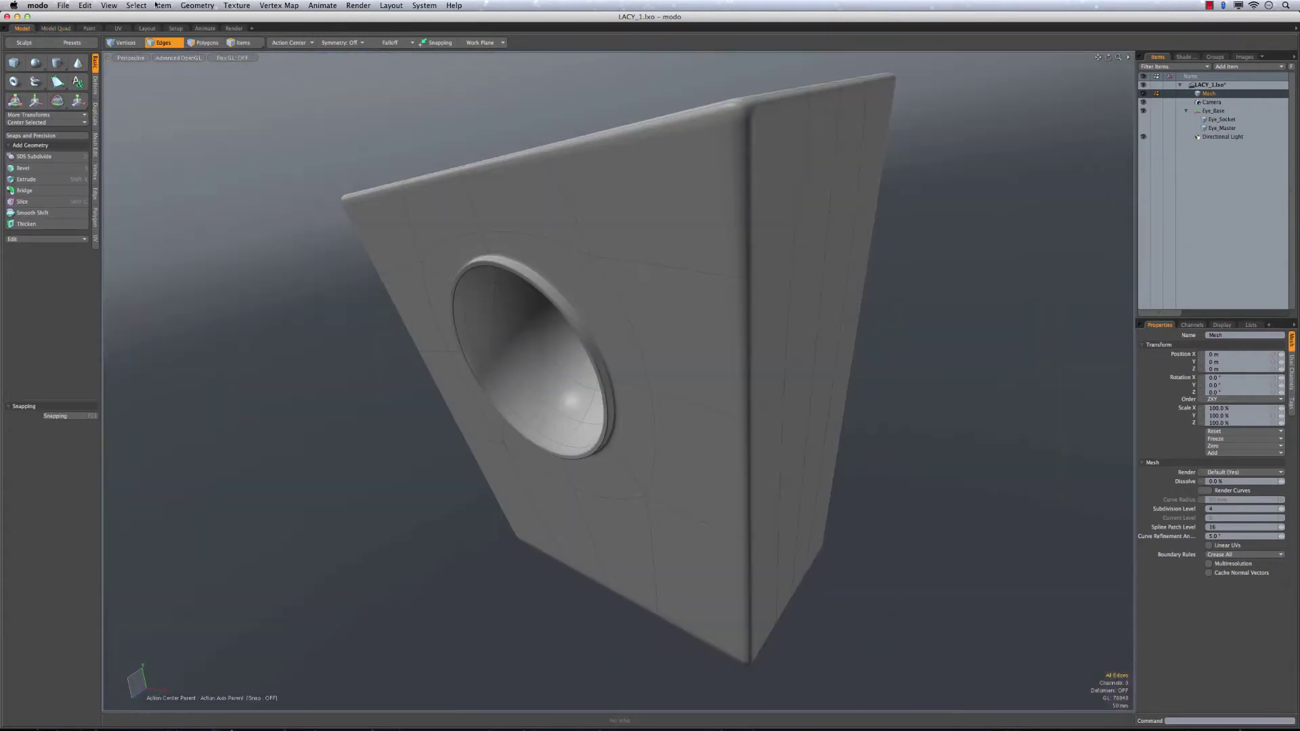
pyautogui.click(175, 63)
pyautogui.moveTo(173, 132)
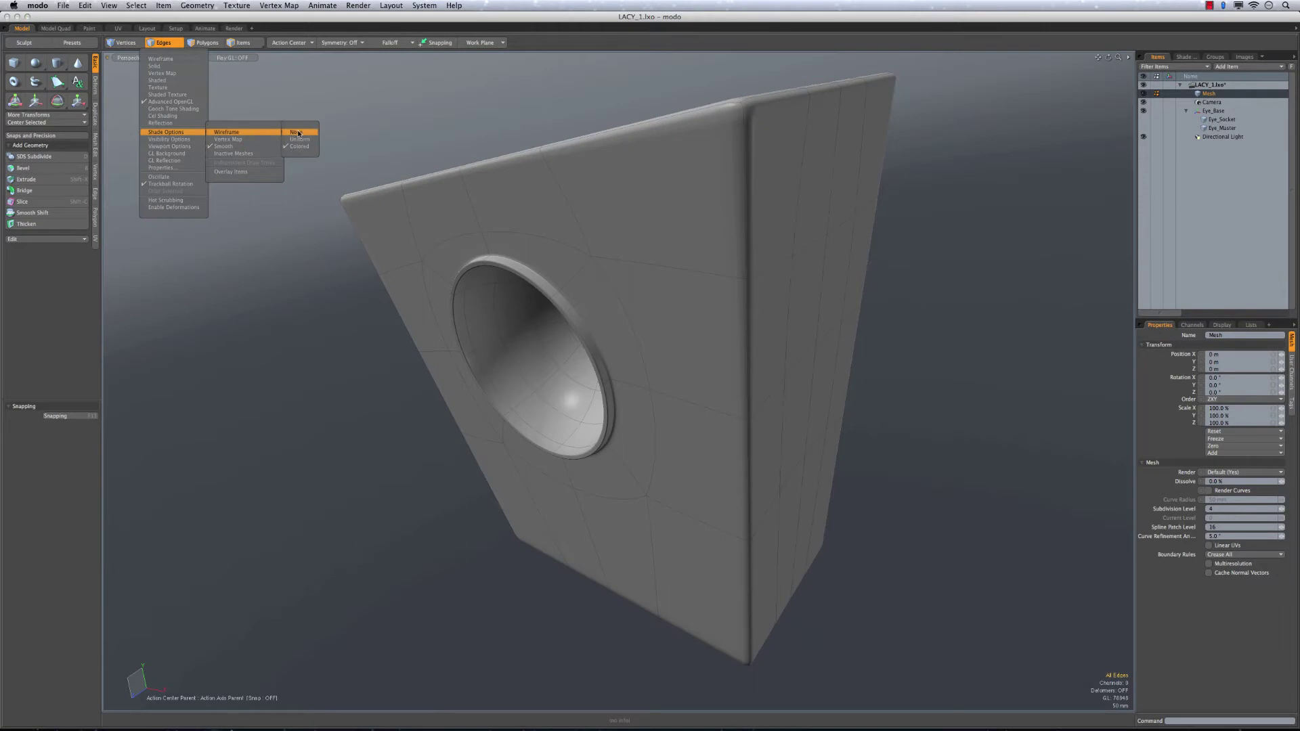
pyautogui.click(296, 132)
# Restore the selection of the socket rim's edge loops, readjust their subdivision weight to sharpen the rim, and clear the selection
pyautogui.keyDown('alt'); pyautogui.moveTo(484, 420); pyautogui.dragTo(654, 294); pyautogui.keyUp('alt')
pyautogui.press('super+z')
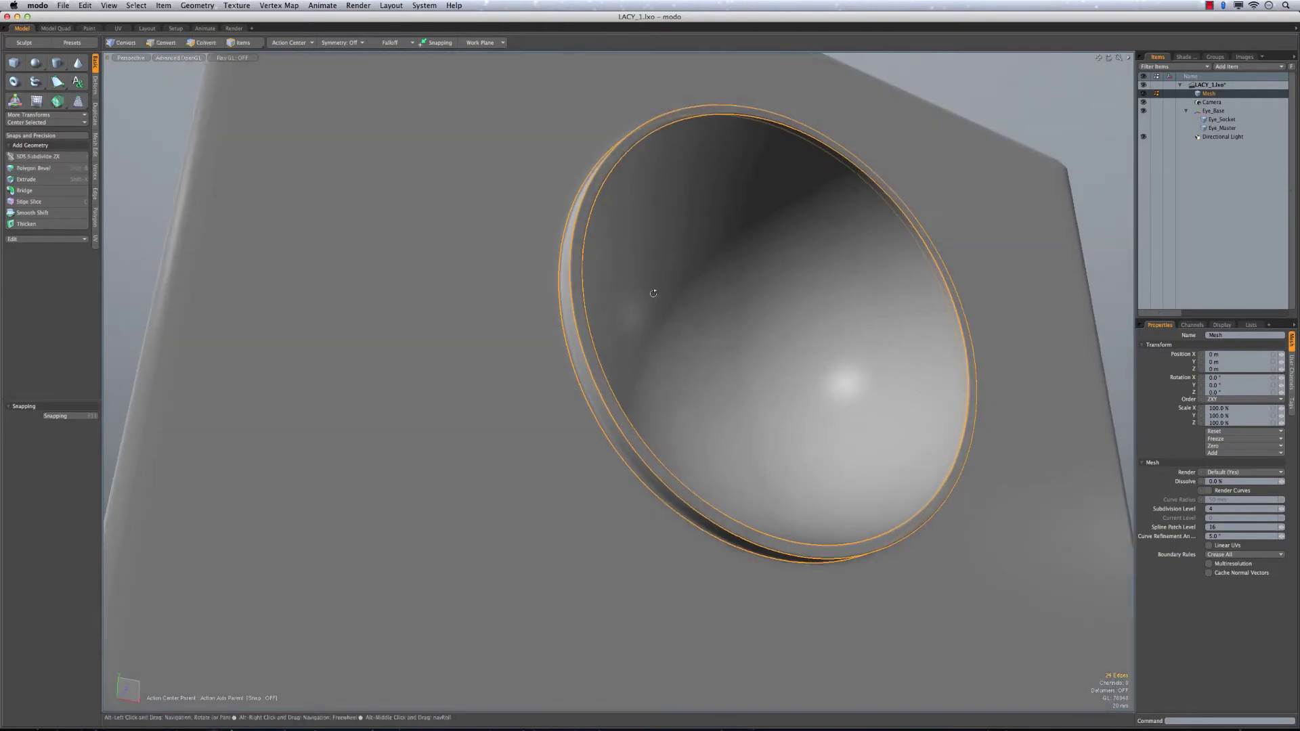
pyautogui.hotkey('shift', 'w')
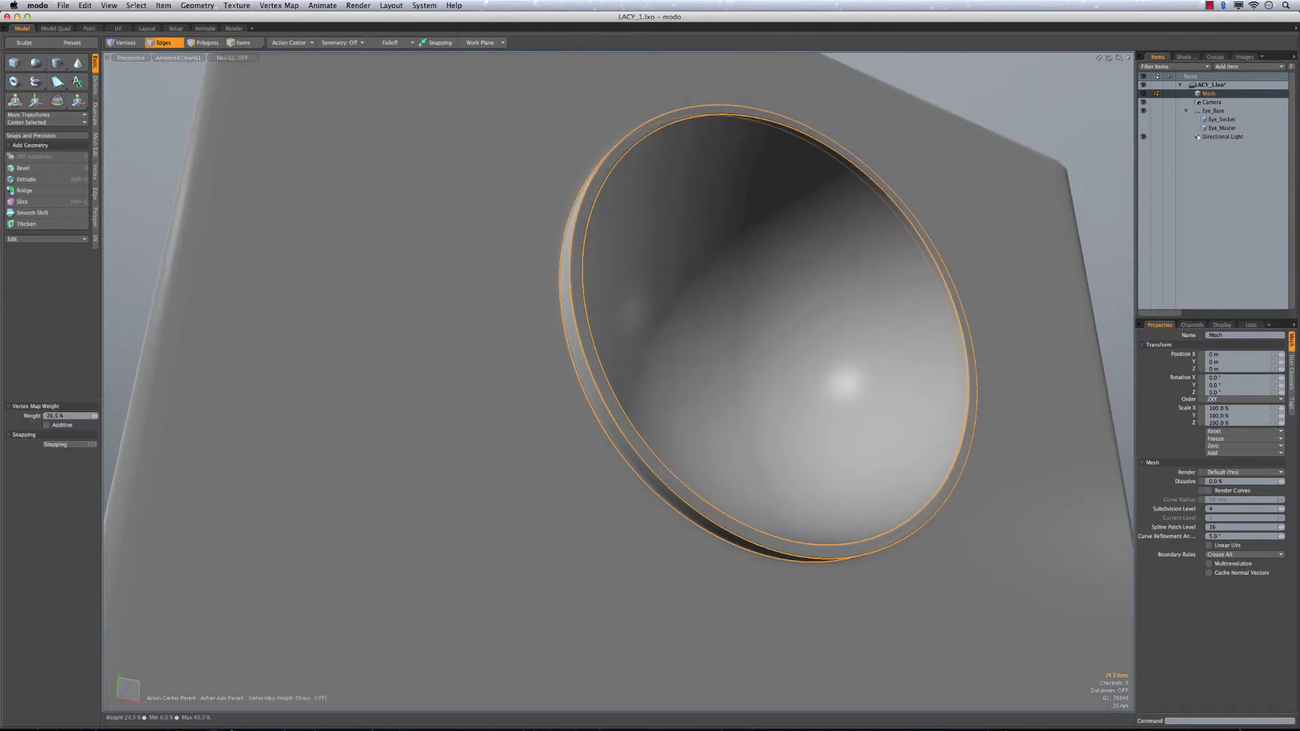
pyautogui.keyDown('alt'); pyautogui.moveTo(661, 311); pyautogui.dragTo(555, 345); pyautogui.keyUp('alt')
pyautogui.press('space')
pyautogui.click(611, 292)
# Try a subdivision level of 5 on the Mesh item and check how smooth the socket rim looks
pyautogui.keyDown('alt'); pyautogui.moveTo(622, 268); pyautogui.dragTo(720, 298); pyautogui.keyUp('alt')
pyautogui.moveTo(609, 290)
pyautogui.keyDown('alt'); pyautogui.mouseDown()
pyautogui.moveTo(542, 261)
pyautogui.moveTo(630, 295)
pyautogui.mouseUp(); pyautogui.keyUp('alt')
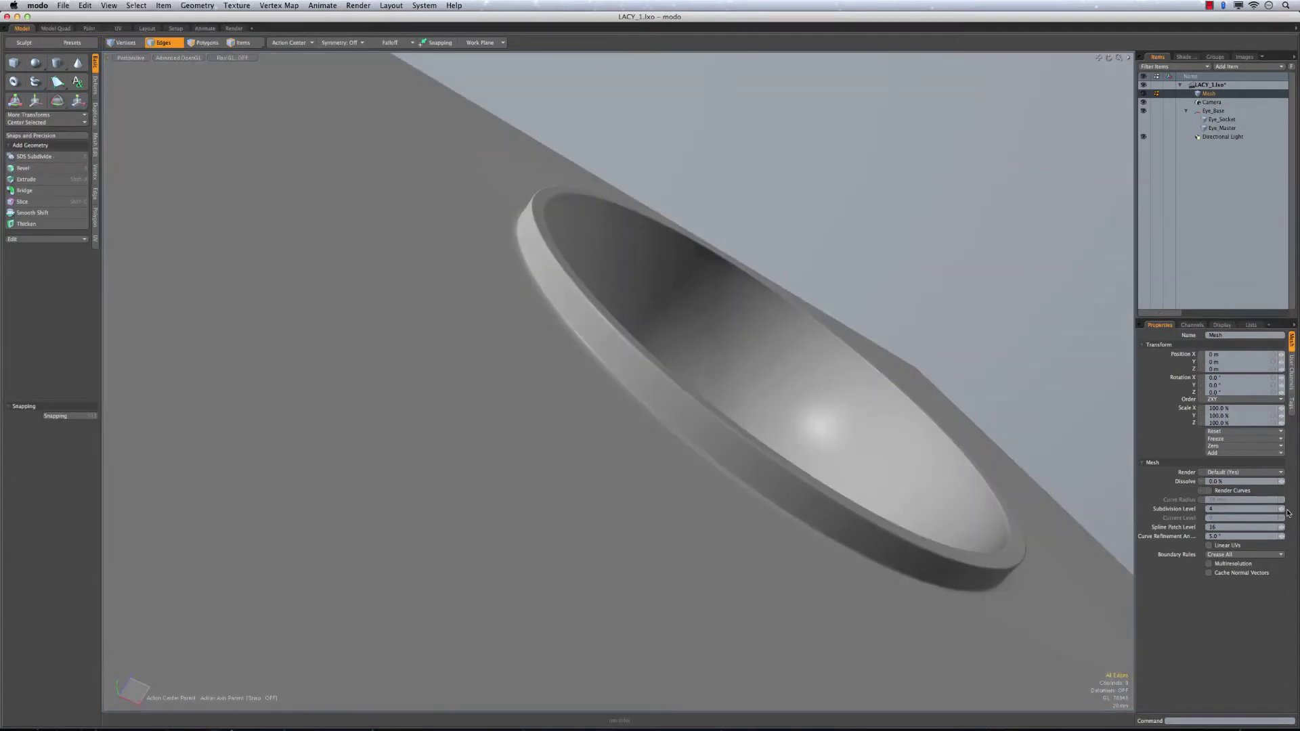
pyautogui.keyDown('alt'); pyautogui.moveTo(587, 275); pyautogui.dragTo(575, 302); pyautogui.keyUp('alt')
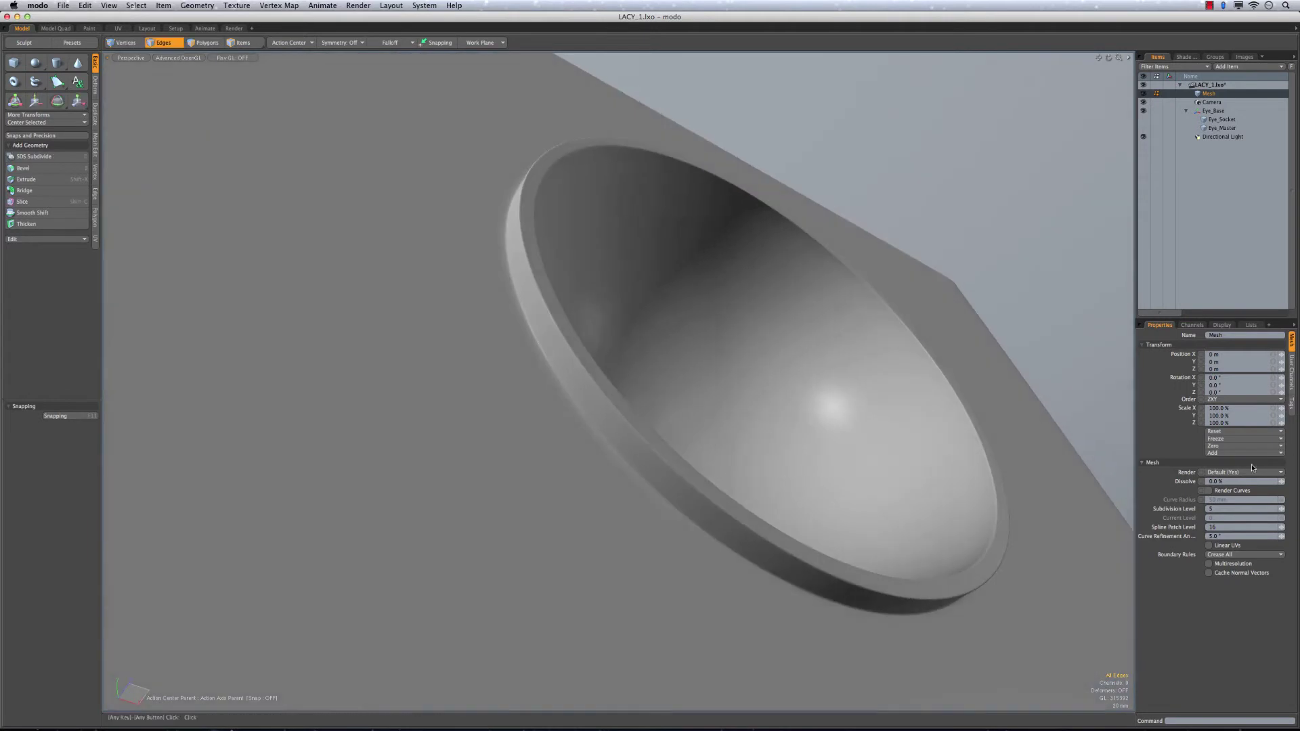
pyautogui.keyDown('alt'); pyautogui.moveTo(745, 413); pyautogui.dragTo(691, 434); pyautogui.keyUp('alt')
pyautogui.keyDown('ctrl'); pyautogui.keyDown('alt'); pyautogui.moveTo(691, 434); pyautogui.dragTo(654, 467); pyautogui.keyUp('alt'); pyautogui.keyUp('ctrl')
pyautogui.keyDown('alt'); pyautogui.keyDown('shift'); pyautogui.moveTo(668, 410); pyautogui.dragTo(915, 401); pyautogui.keyUp('shift'); pyautogui.keyUp('alt')
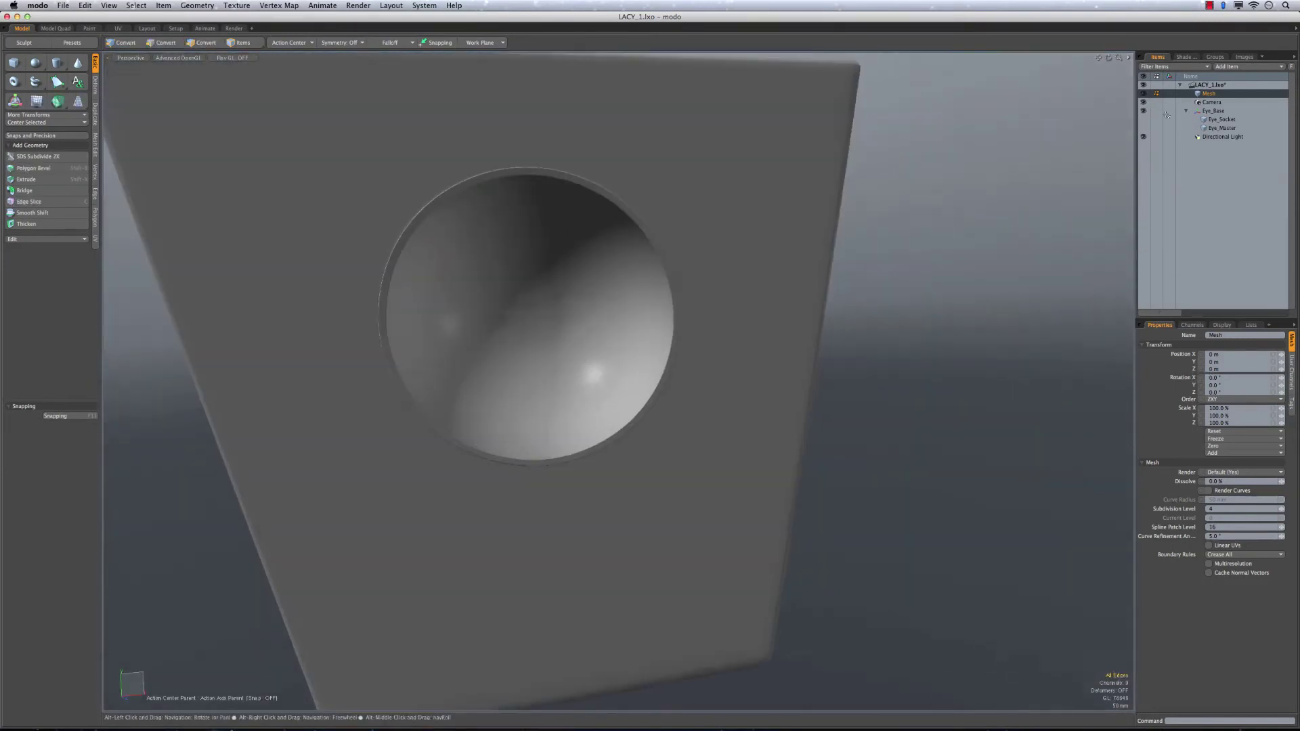
# Select the Eye_Master item and copy all polygons of its sphere
pyautogui.click(1222, 128)
pyautogui.keyDown('alt'); pyautogui.moveTo(714, 381); pyautogui.dragTo(604, 343); pyautogui.keyUp('alt')
pyautogui.keyDown('alt'); pyautogui.moveTo(564, 296); pyautogui.dragTo(634, 379); pyautogui.keyUp('alt')
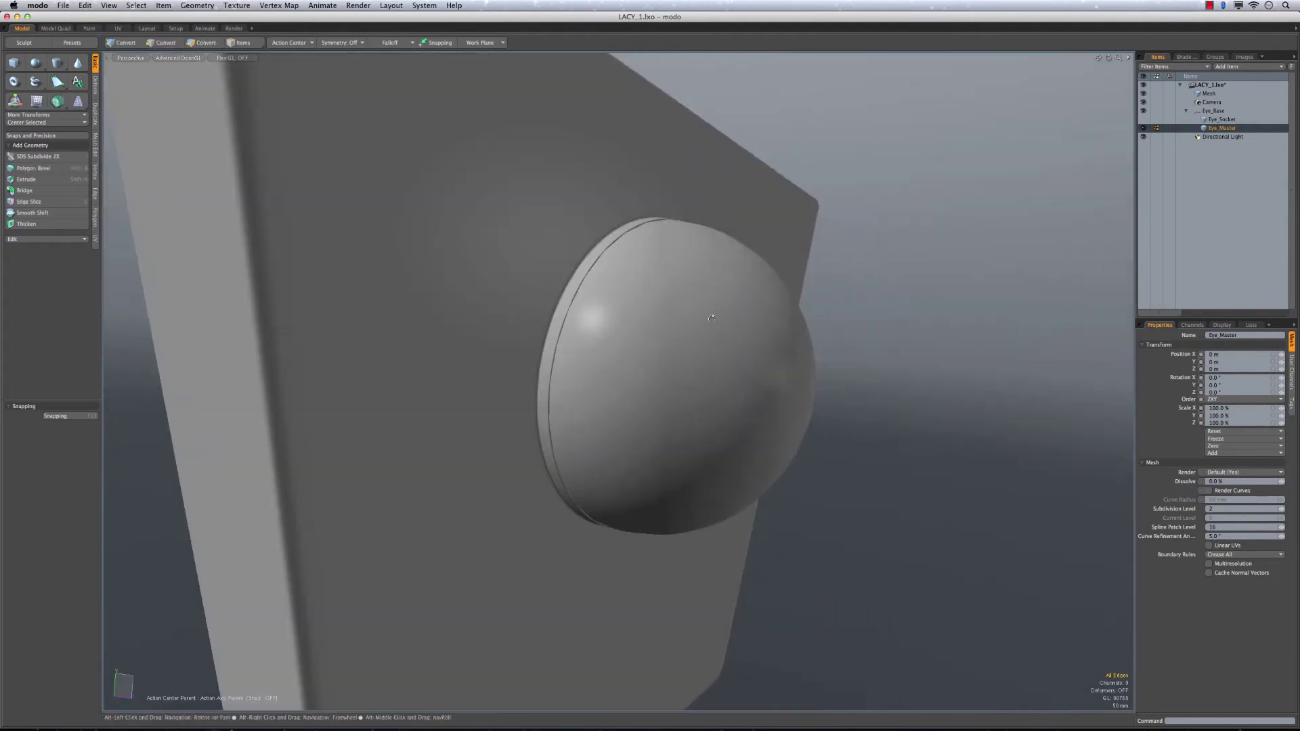
pyautogui.press('3')
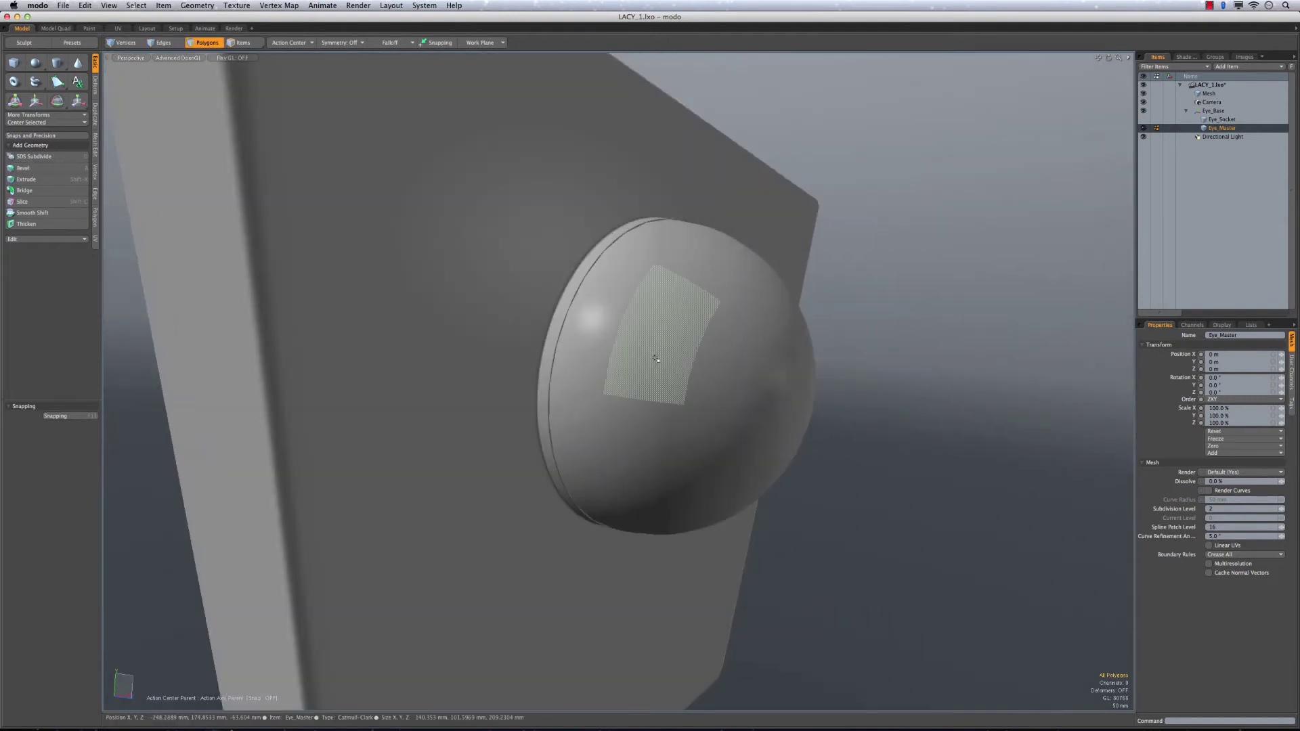
pyautogui.doubleClick(655, 359)
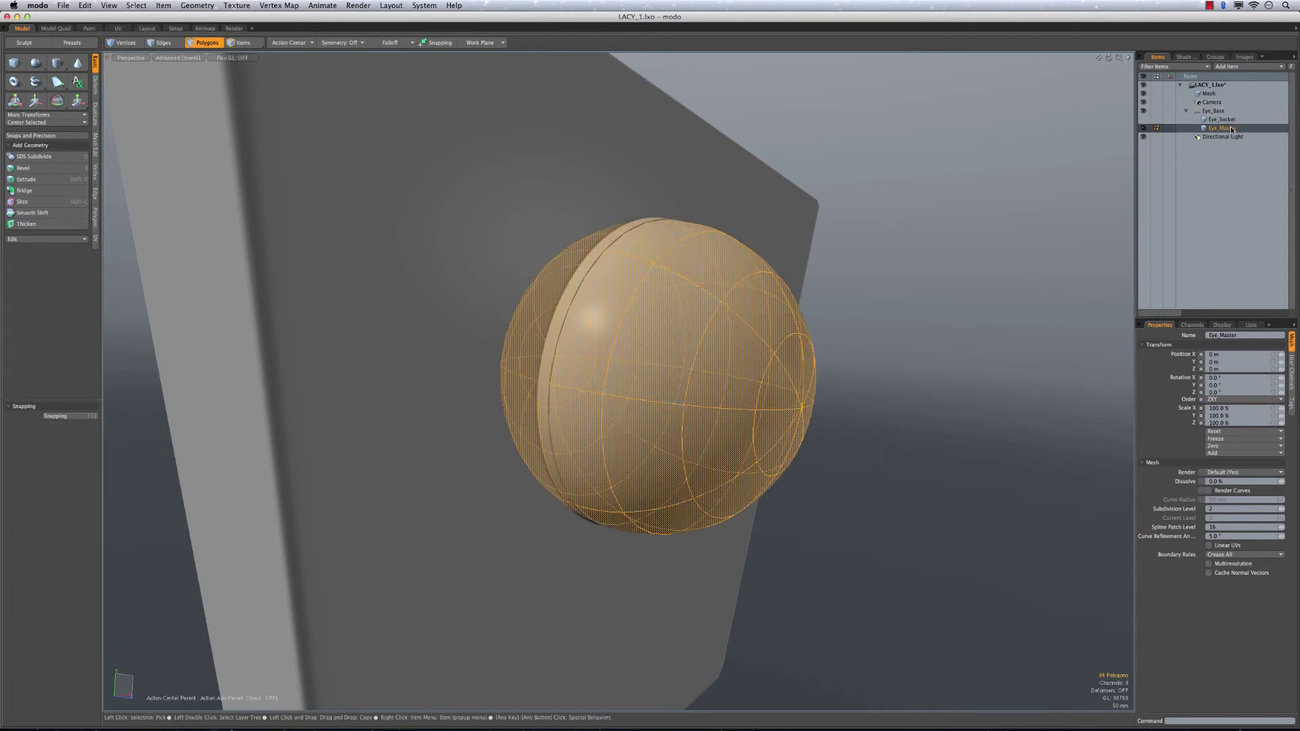
# Create a new mesh item, parent it under Eye_Base, and reset its position and rotation to 0
pyautogui.press('n')
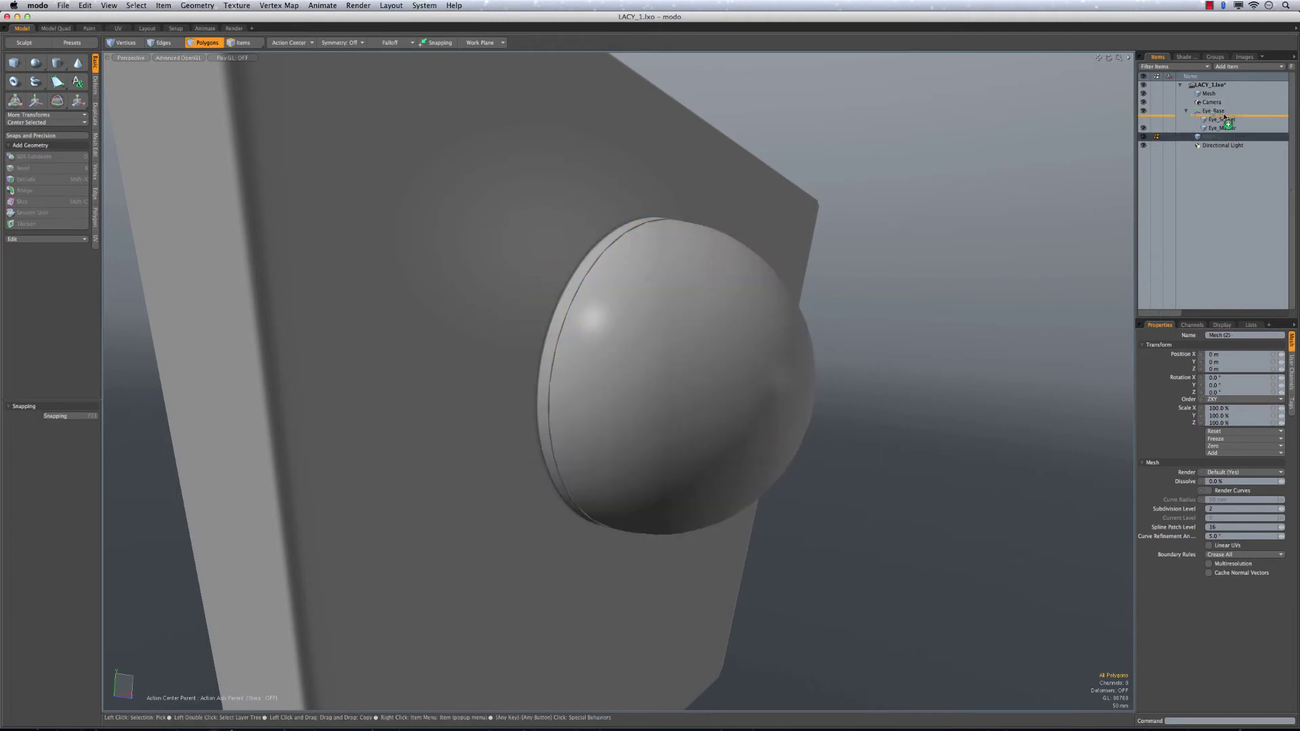
pyautogui.moveTo(1224, 112); pyautogui.dragTo(1226, 112)
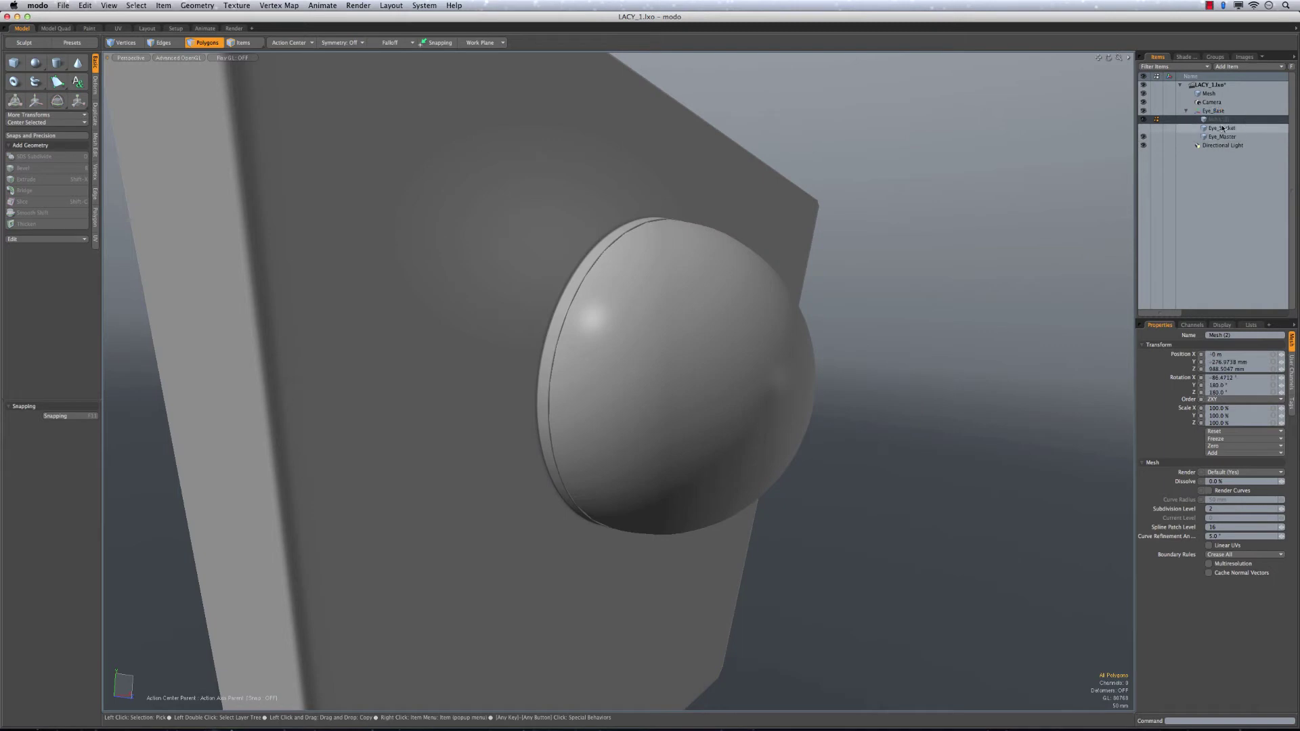
pyautogui.click(1222, 354)
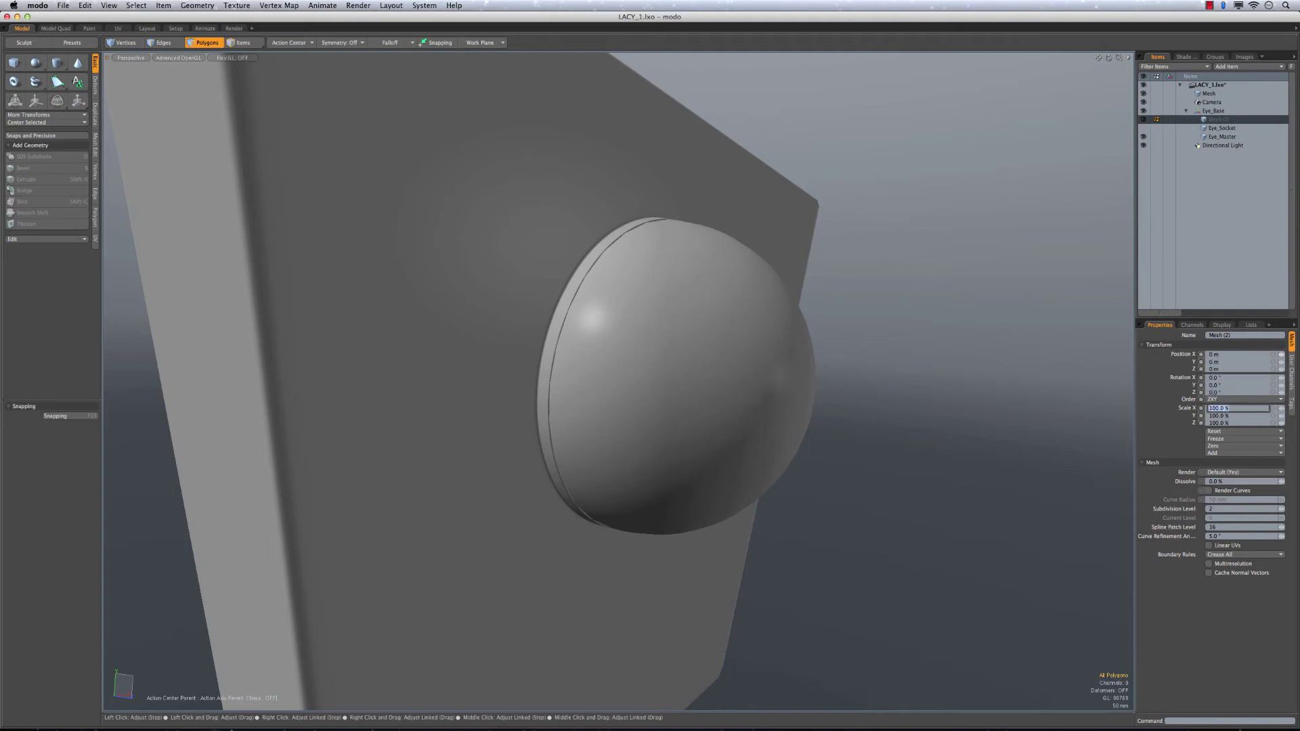
# Paste the copied eye sphere into the new mesh and, with Eye_Master hidden, scale its polygons uniformly to 94%
pyautogui.keyDown('alt'); pyautogui.moveTo(1050, 298); pyautogui.dragTo(1118, 194); pyautogui.keyUp('alt')
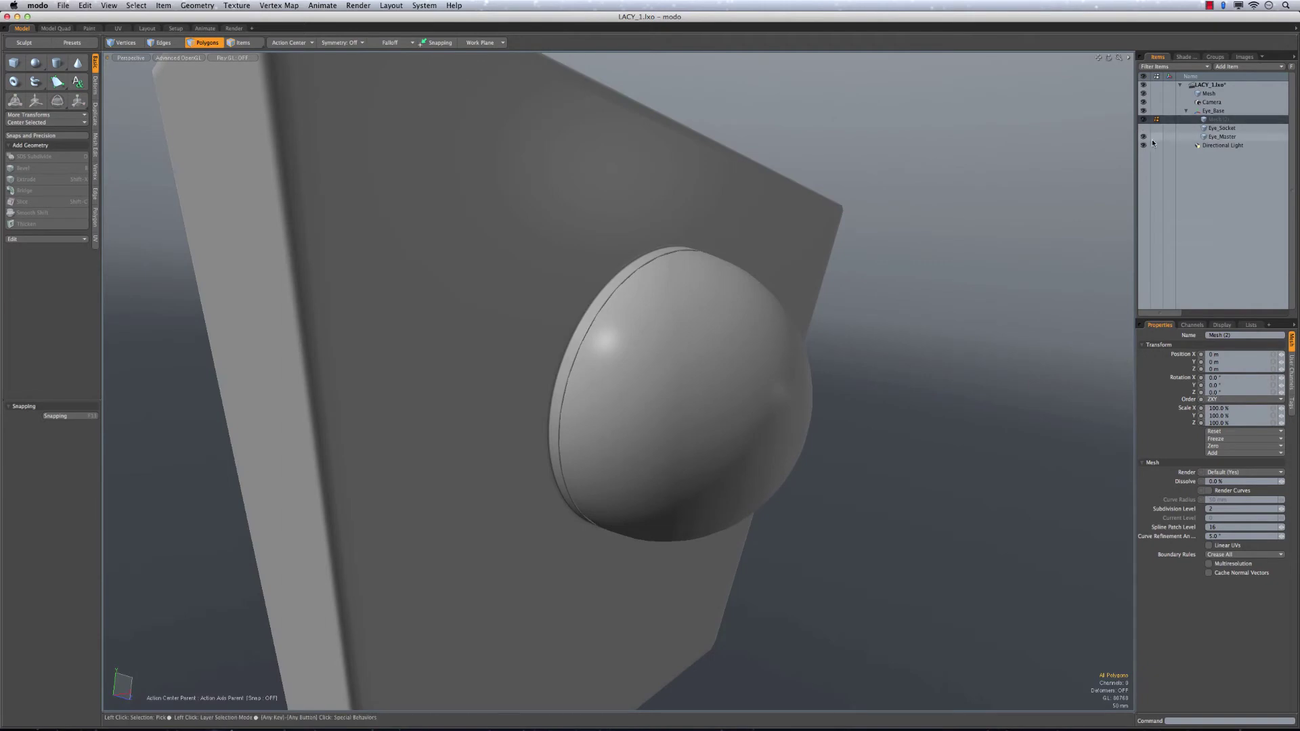
pyautogui.keyDown('alt'); pyautogui.moveTo(989, 231); pyautogui.dragTo(951, 243); pyautogui.keyUp('alt')
pyautogui.doubleClick(743, 352)
pyautogui.keyDown('alt'); pyautogui.moveTo(702, 397); pyautogui.dragTo(643, 391); pyautogui.keyUp('alt')
pyautogui.press('r')
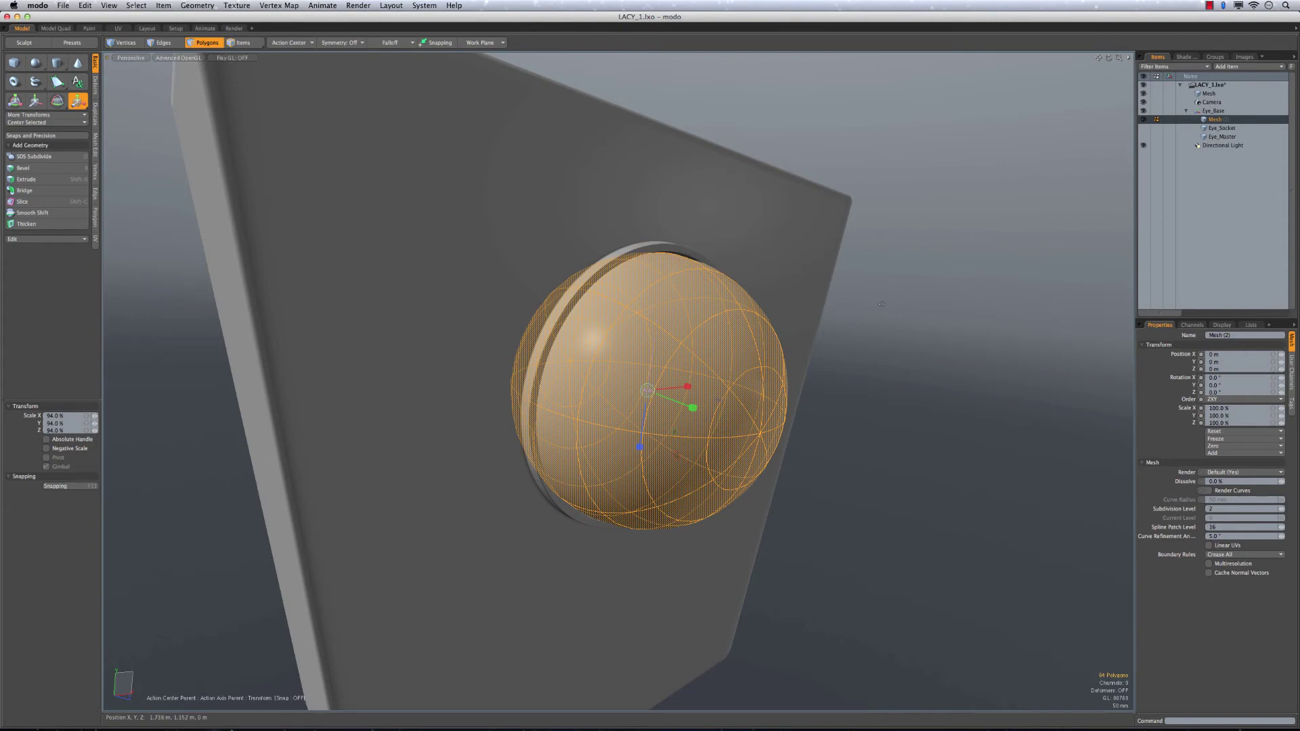
# Clear the sphere's polygon selection and set the new mesh's subdivision level to 4
pyautogui.press('space')
pyautogui.click(906, 357)
pyautogui.keyDown('alt'); pyautogui.moveTo(906, 357); pyautogui.dragTo(683, 324); pyautogui.keyUp('alt')
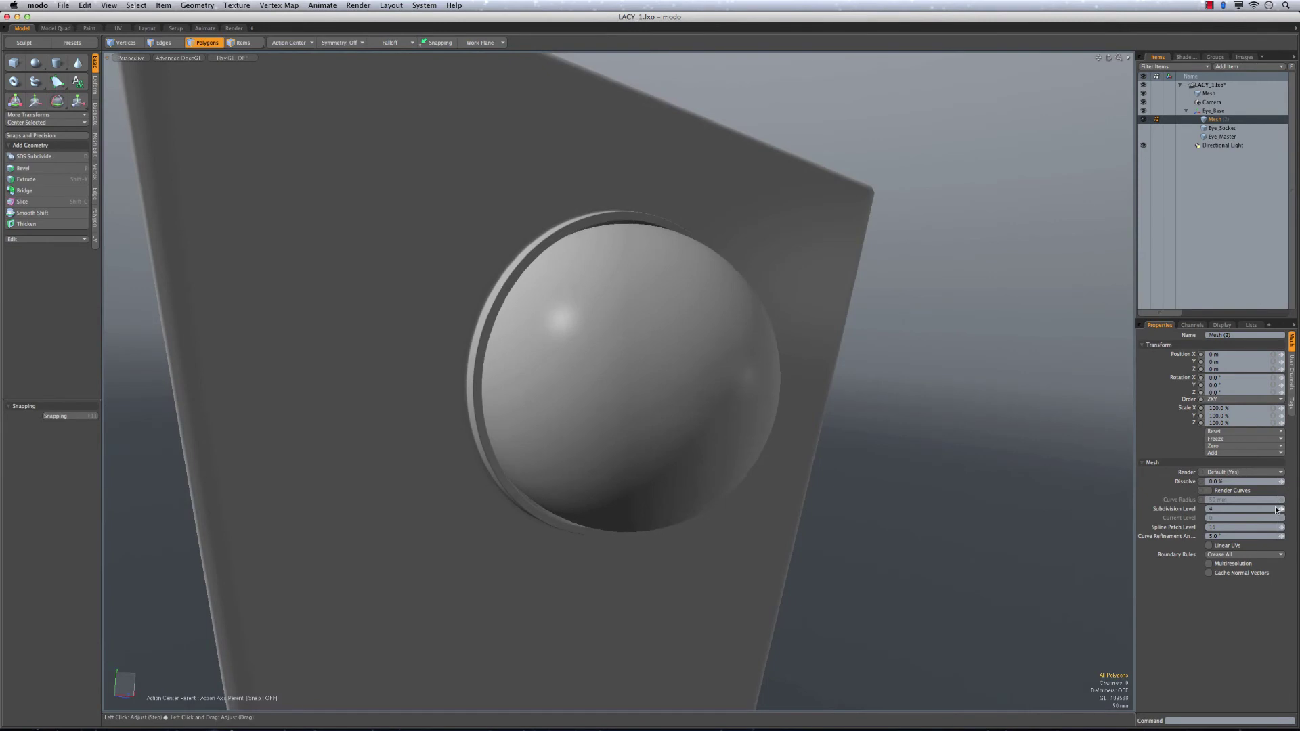
# Examine from several angles how the scaled eyeball fits inside the socket rim of the tapered box
pyautogui.keyDown('alt'); pyautogui.moveTo(830, 439); pyautogui.dragTo(645, 290); pyautogui.keyUp('alt')
pyautogui.press('3')
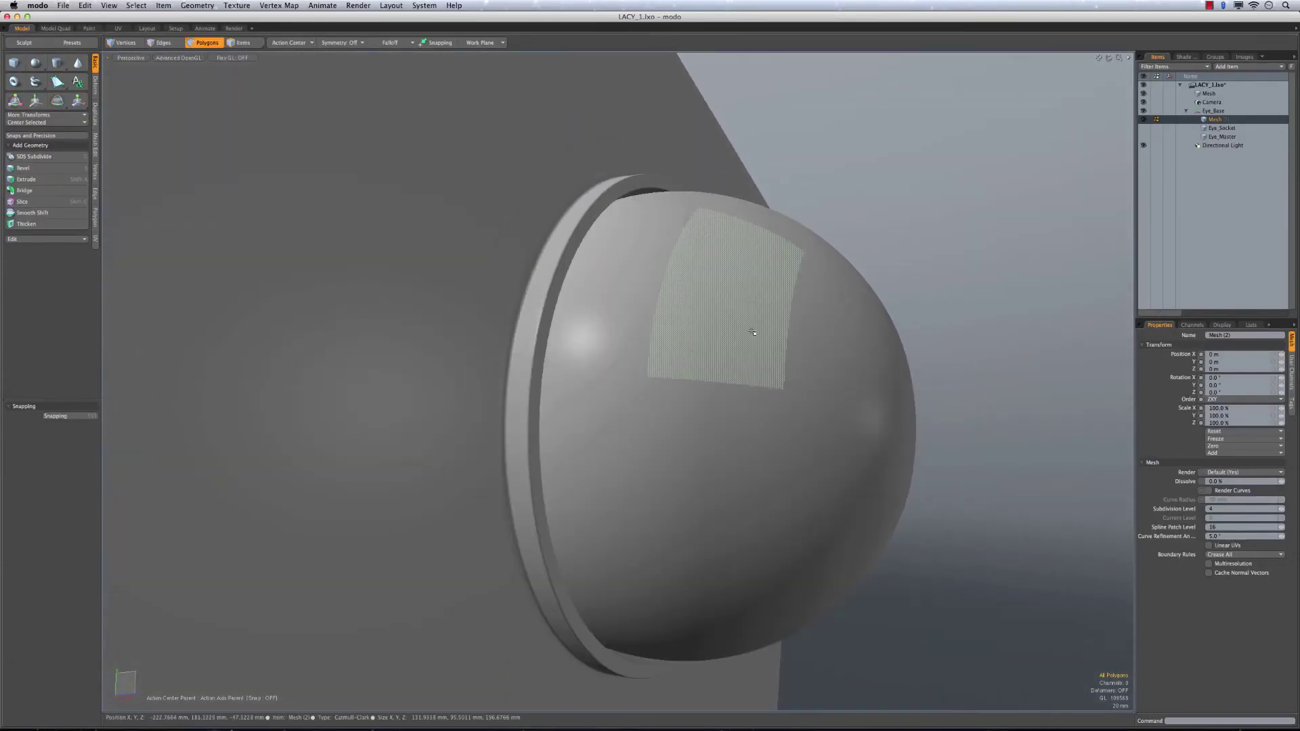
pyautogui.keyDown('alt'); pyautogui.moveTo(796, 290); pyautogui.dragTo(481, 429); pyautogui.keyUp('alt')
pyautogui.keyDown('alt'); pyautogui.moveTo(725, 354); pyautogui.dragTo(702, 357); pyautogui.keyUp('alt')
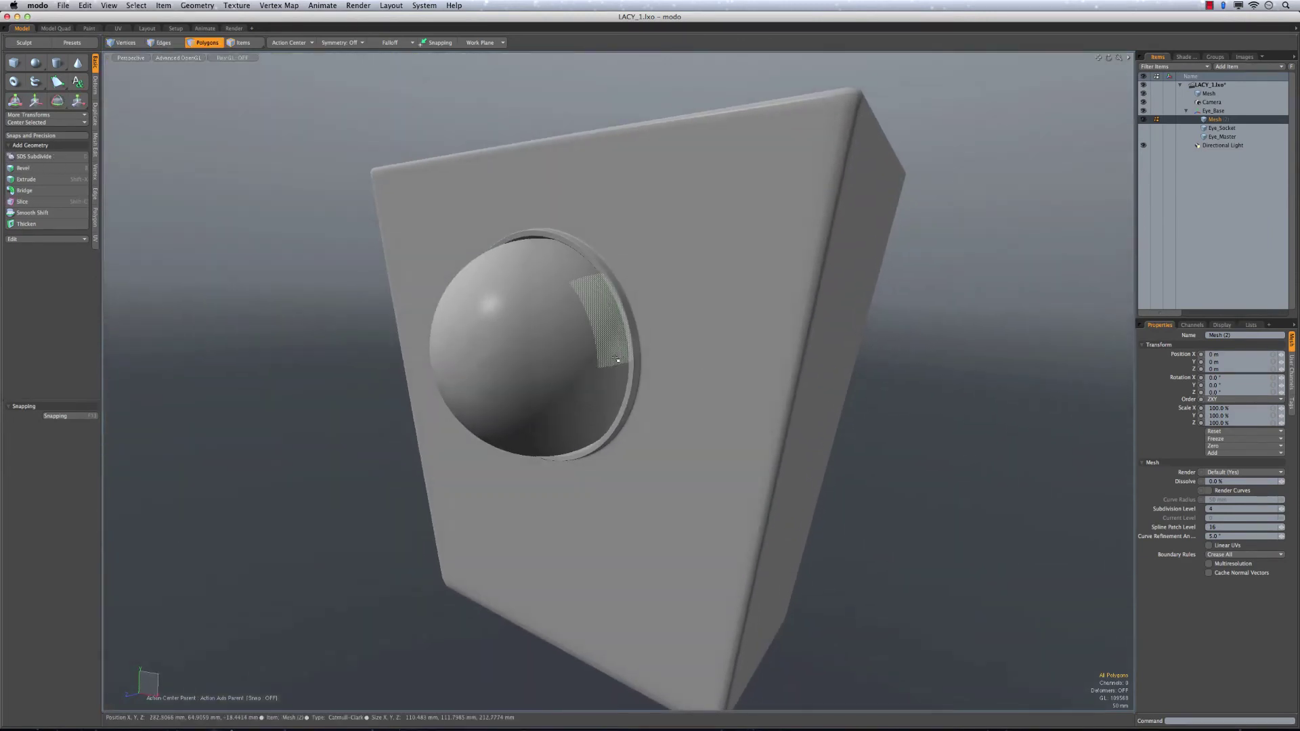
pyautogui.keyDown('alt'); pyautogui.moveTo(565, 310); pyautogui.dragTo(589, 304); pyautogui.keyUp('alt')
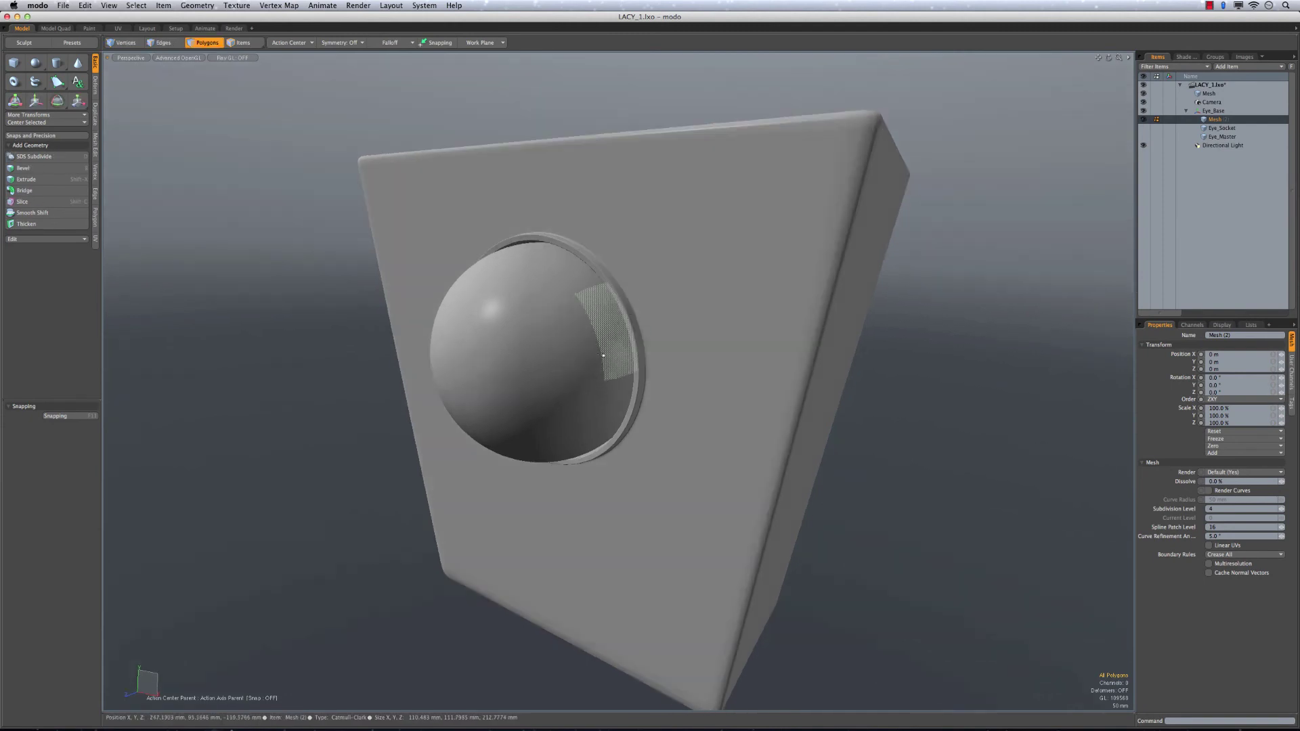
pyautogui.keyDown('alt'); pyautogui.moveTo(596, 372); pyautogui.dragTo(638, 280); pyautogui.keyUp('alt')
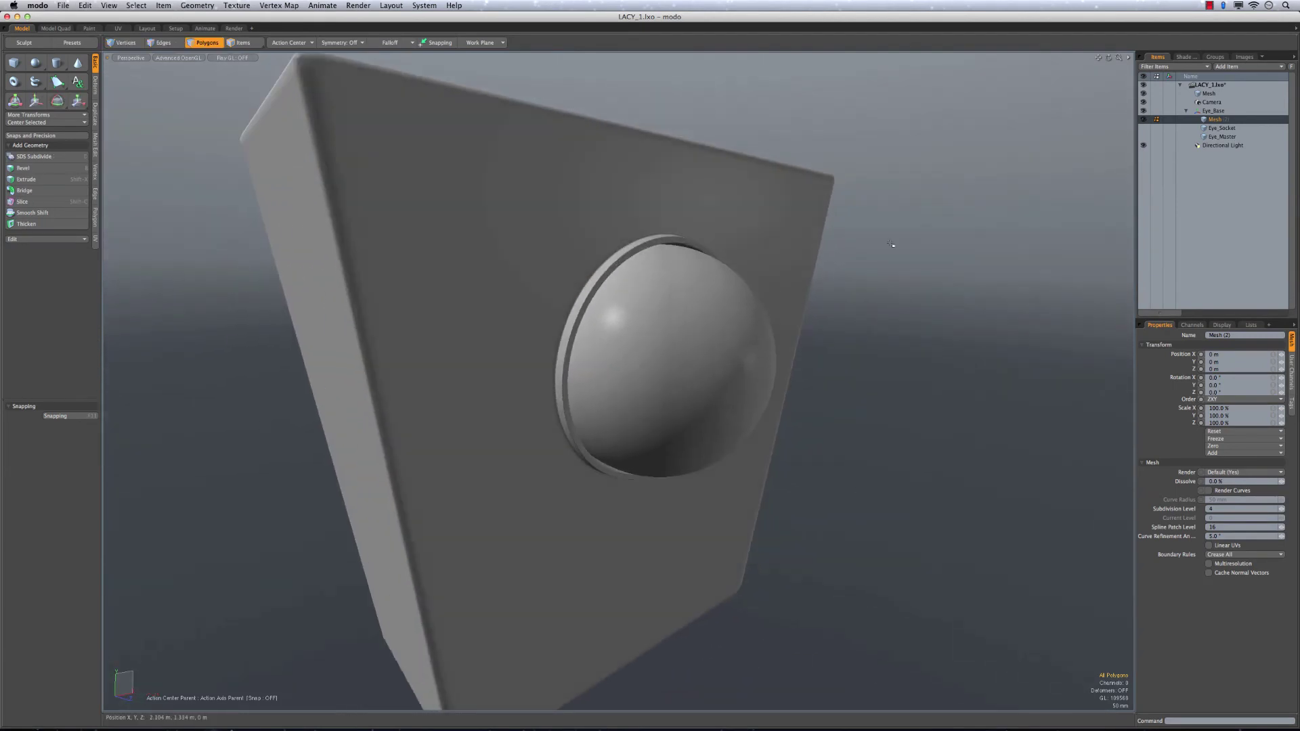
pyautogui.keyDown('alt'); pyautogui.moveTo(871, 296); pyautogui.dragTo(884, 340); pyautogui.keyUp('alt')
pyautogui.keyDown('alt'); pyautogui.moveTo(790, 296); pyautogui.dragTo(810, 302); pyautogui.keyUp('alt')
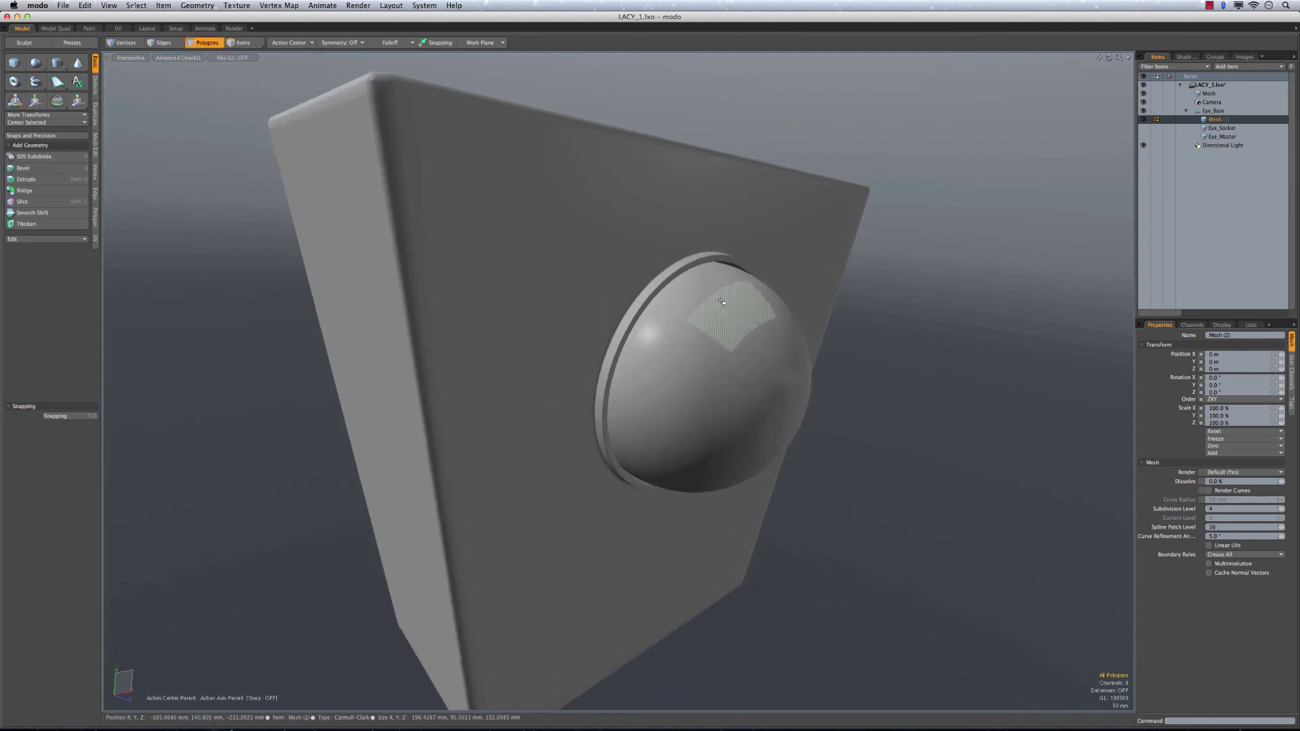